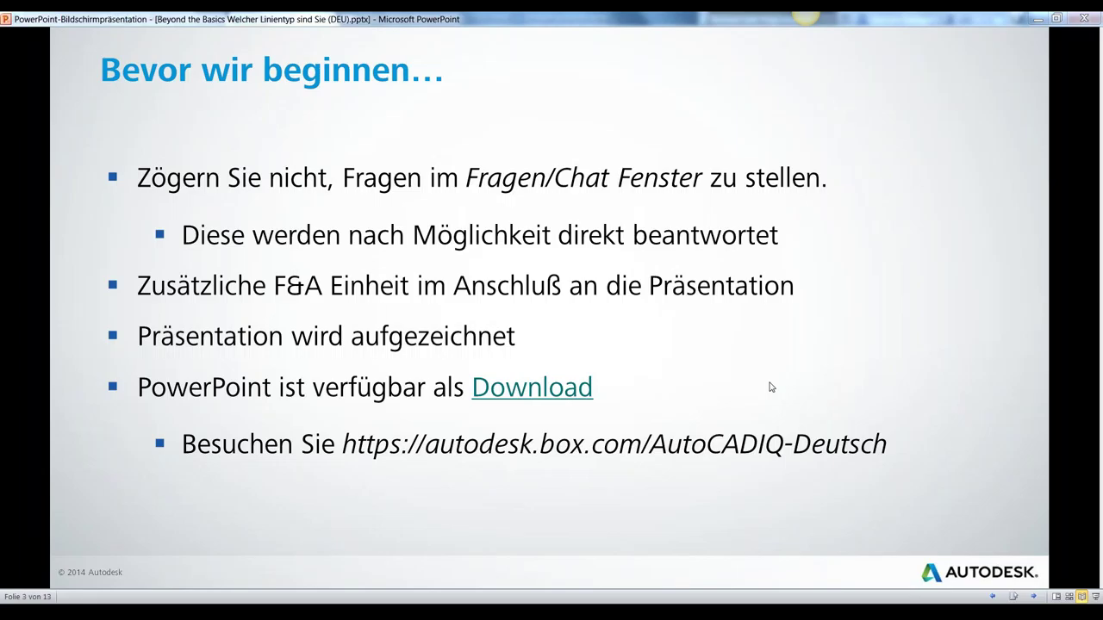
- Advance the slideshow past the webinars-and-feedback slide to the previous-webinars welcome slide
click(668, 495)
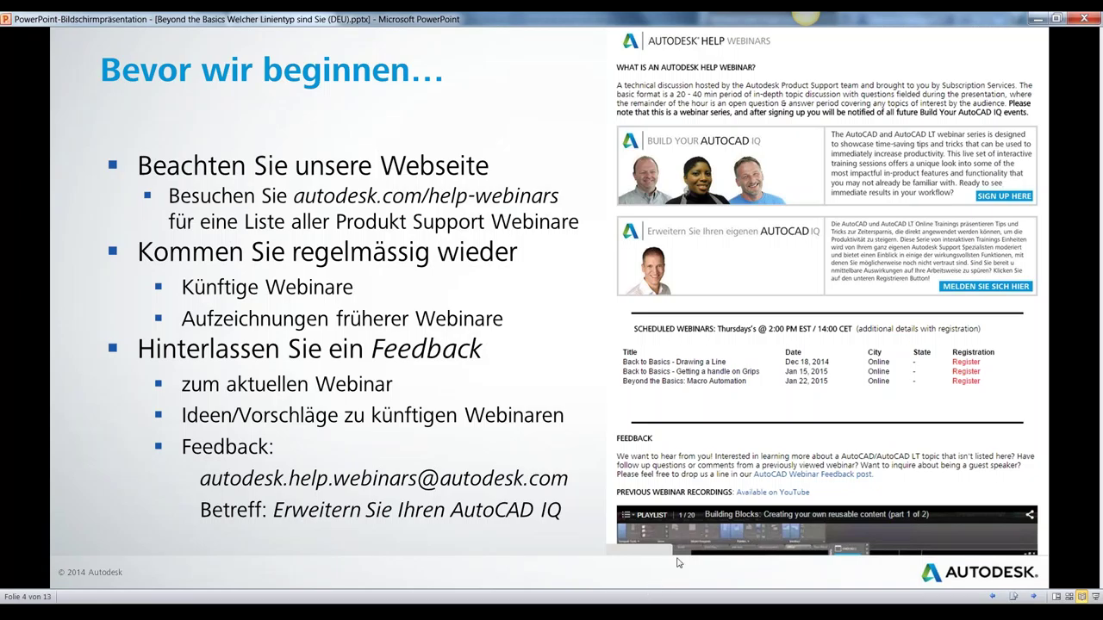
click(677, 563)
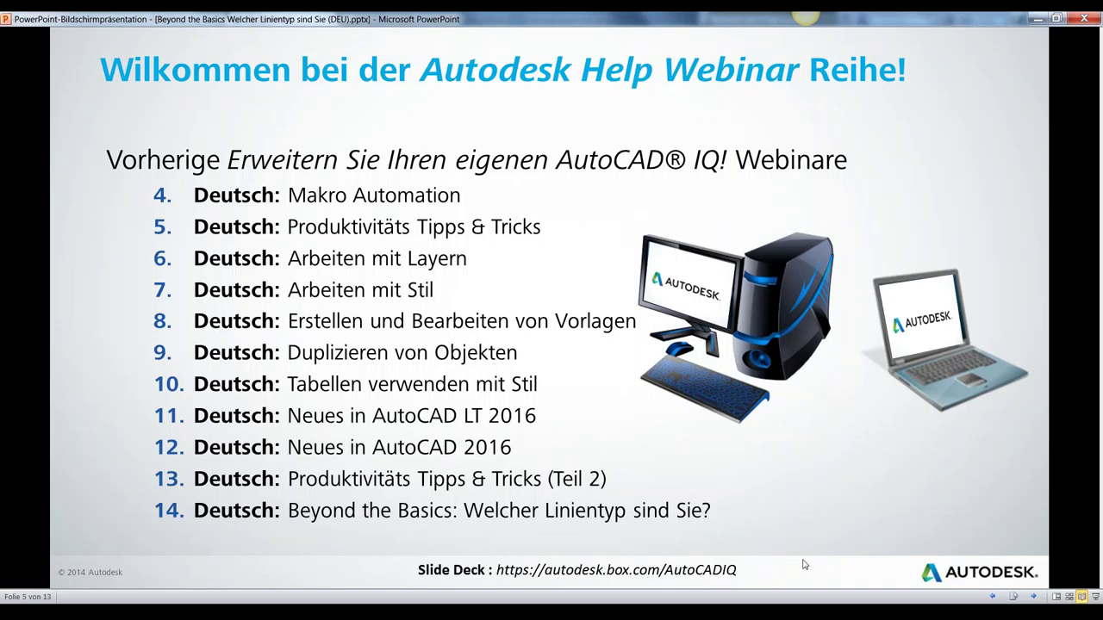
- Reveal the YouTube Channel line on slide 5
key(Right)
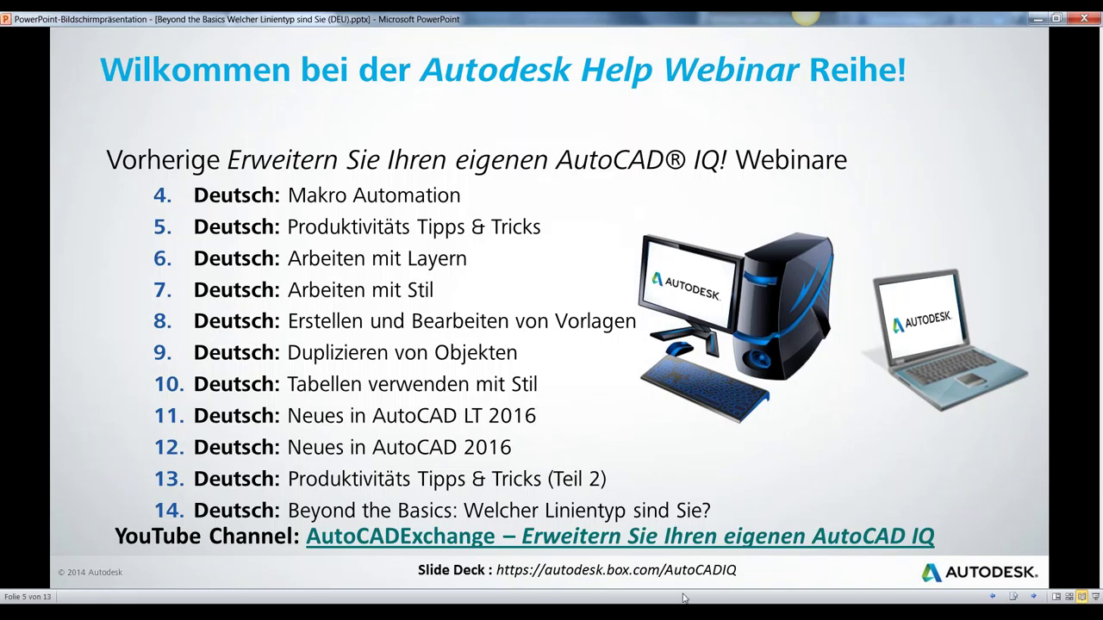
- Advance the slideshow toward the 'Beyond the Basics: Welcher Linientyp sind Sie?' slide
key(Right)
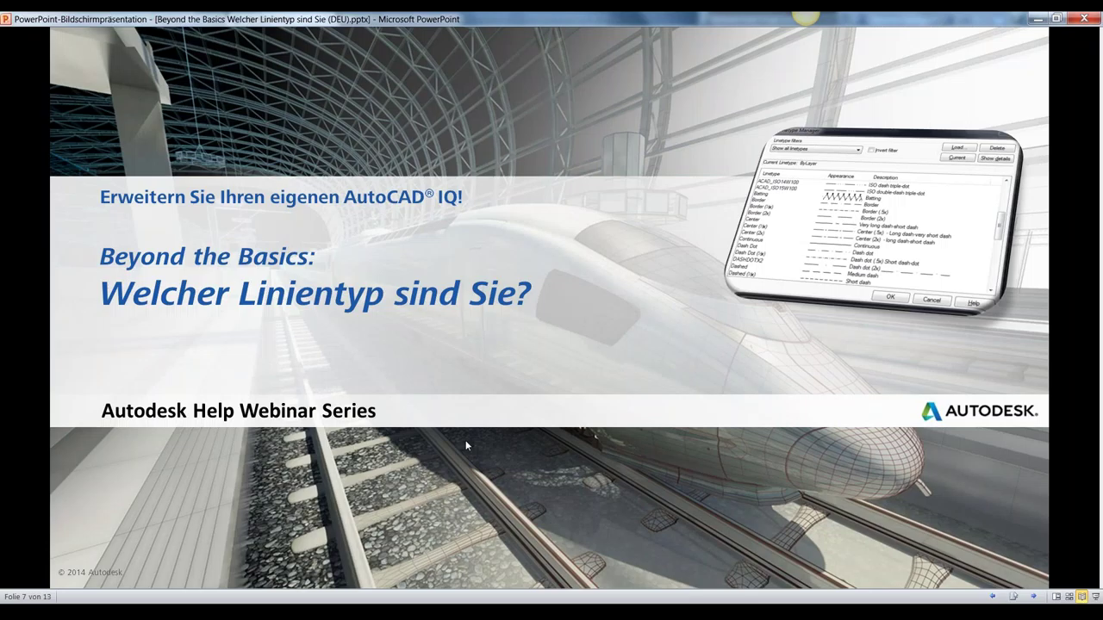
- Go through the Agenda, Demonstration and Weitere Quellen slides, then bring up the Linetypes example.dwg drawing in AutoCAD
key(Right)
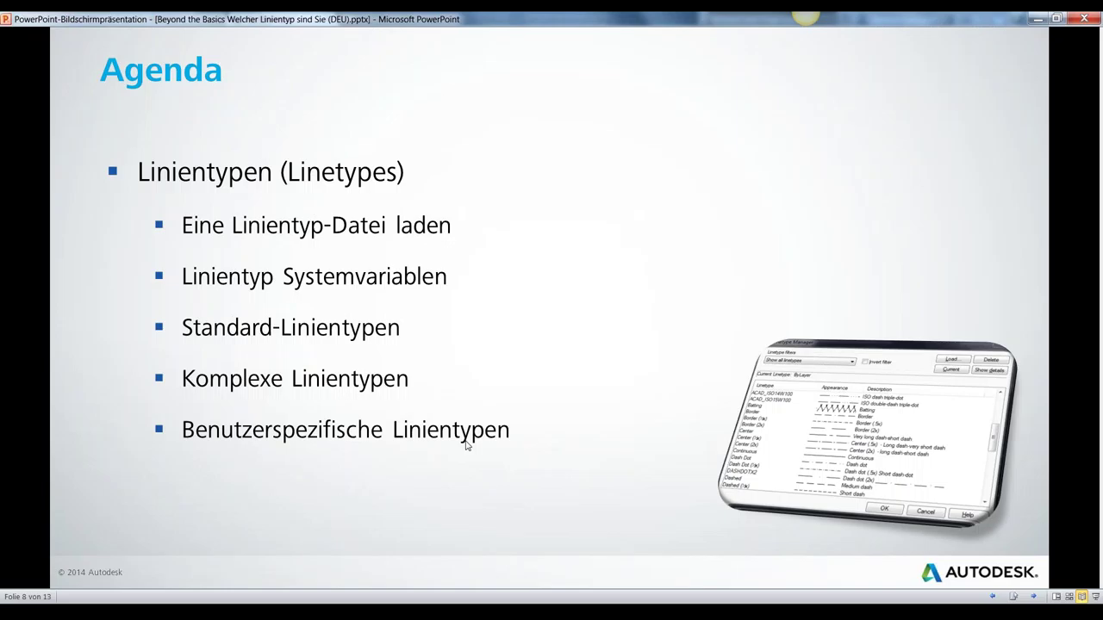
click(465, 445)
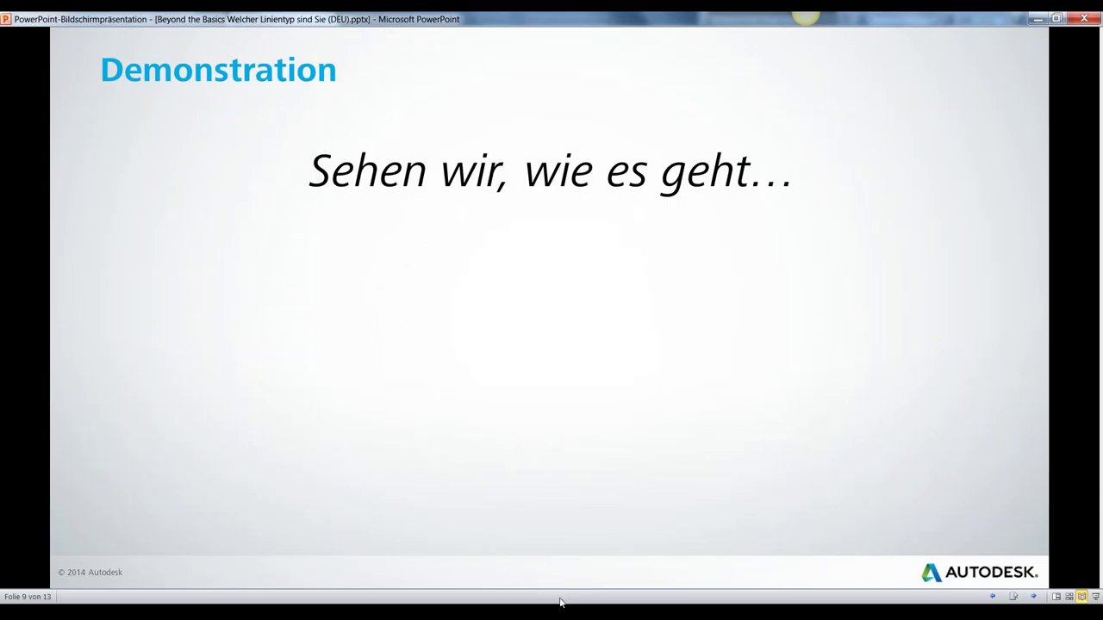
mouse_move(542, 612)
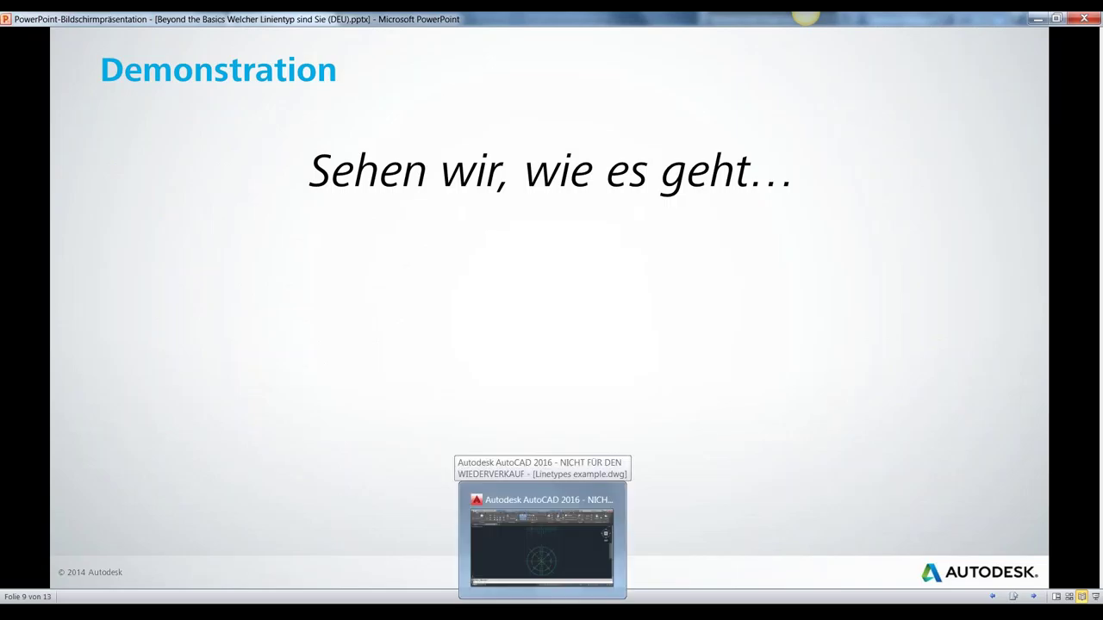
key(Right)
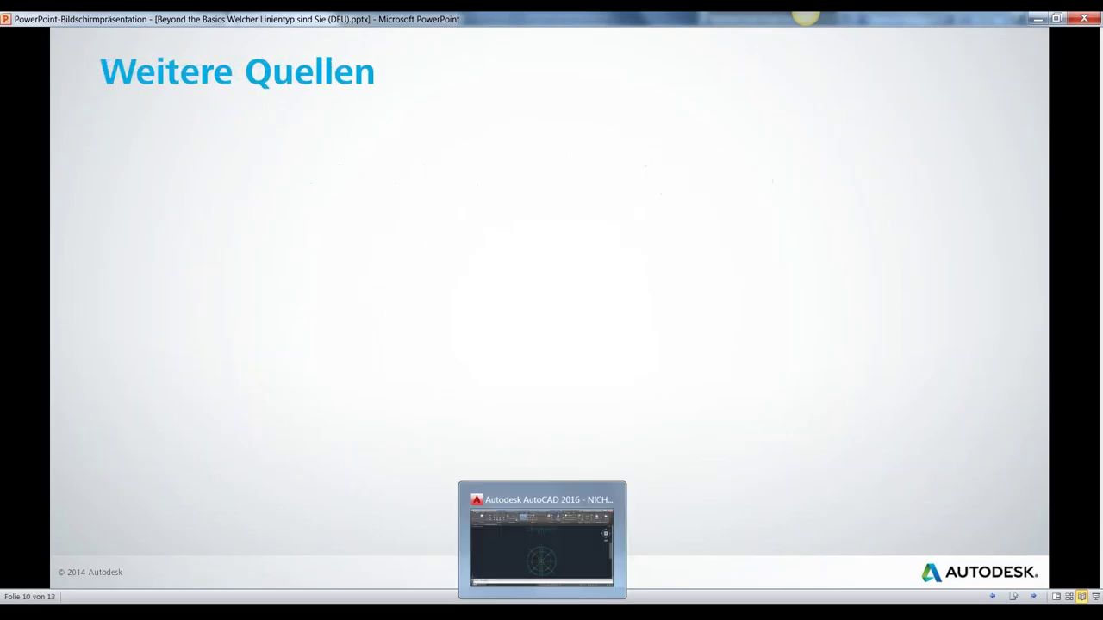
click(542, 547)
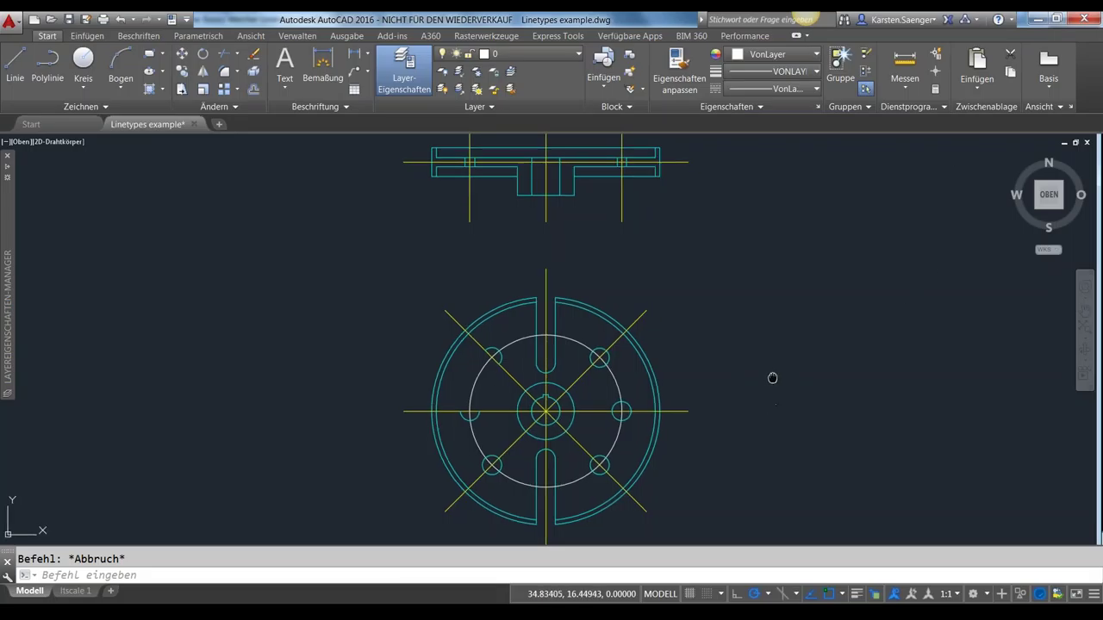
- Pan and zoom out so the flange's side and top views appear smaller and centred
middle_drag(773, 376, 664, 381)
scroll(716, 376, down, 2)
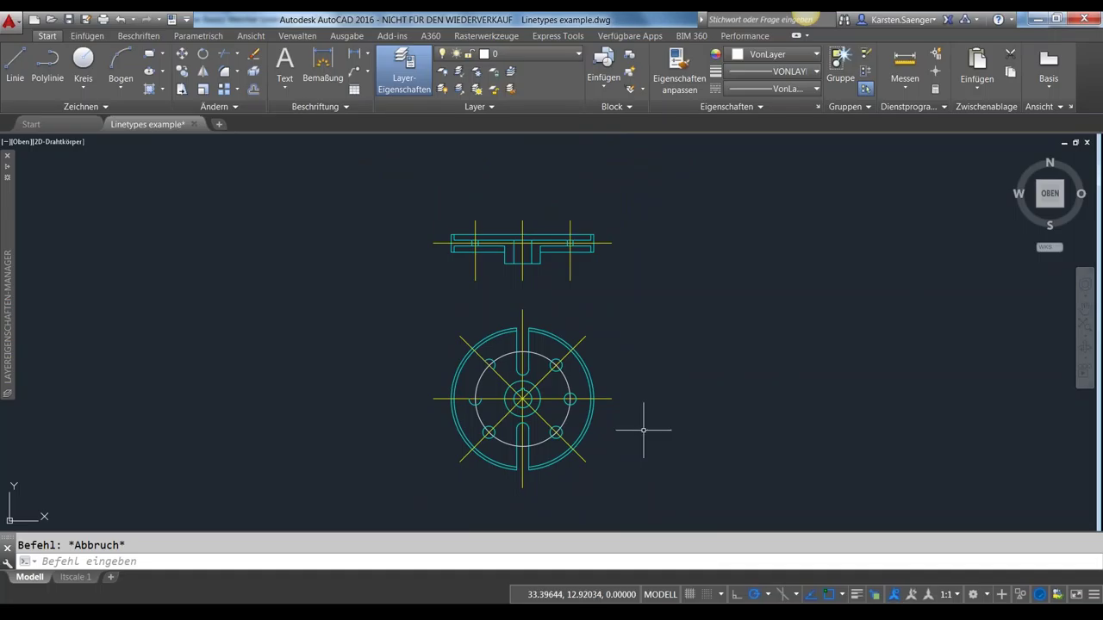
scroll(608, 415, up, 2)
scroll(610, 415, down, 2)
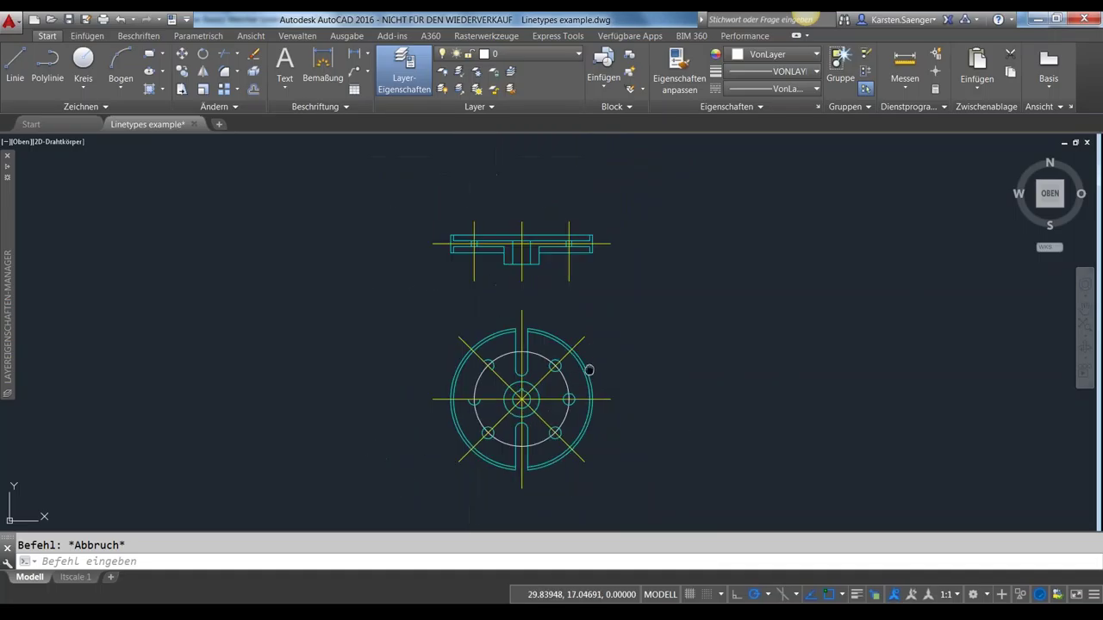
middle_drag(589, 369, 558, 373)
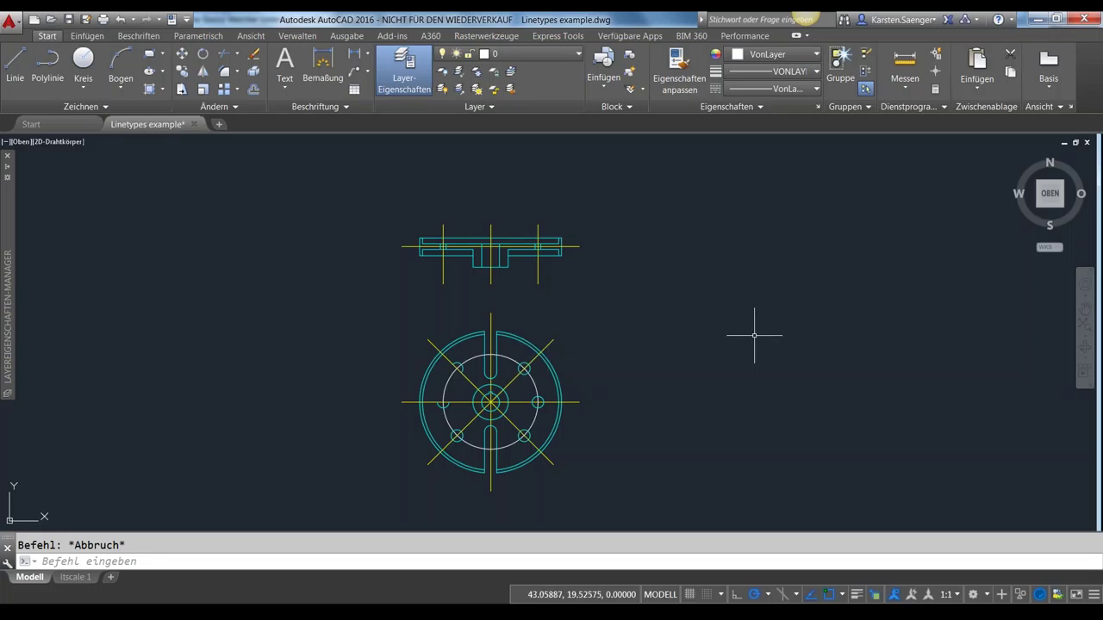
click(668, 562)
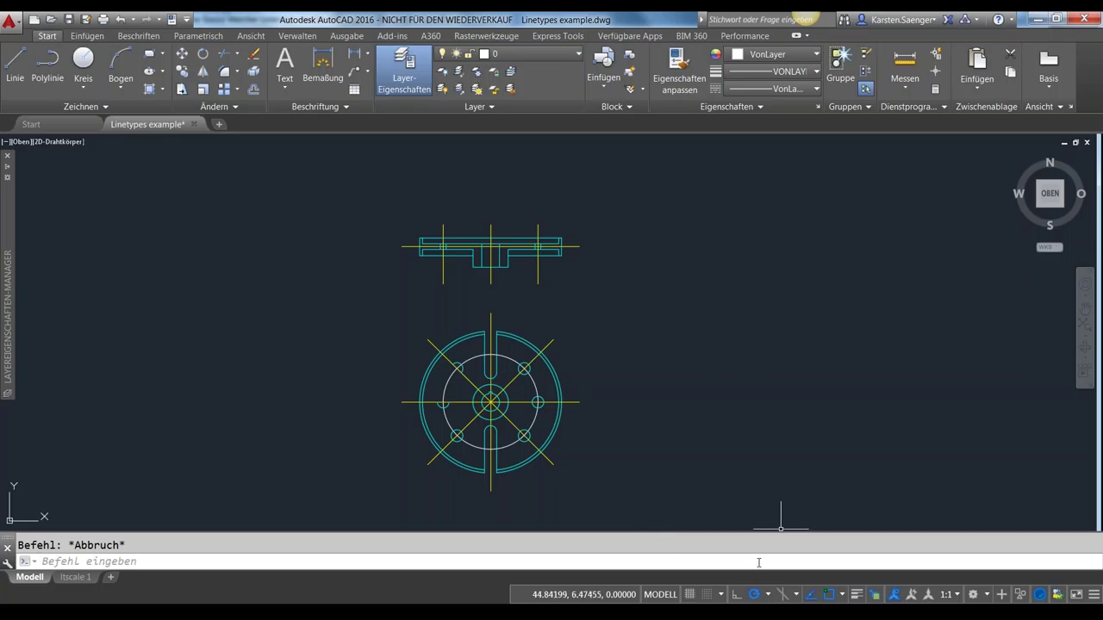
text(li)
text(e)
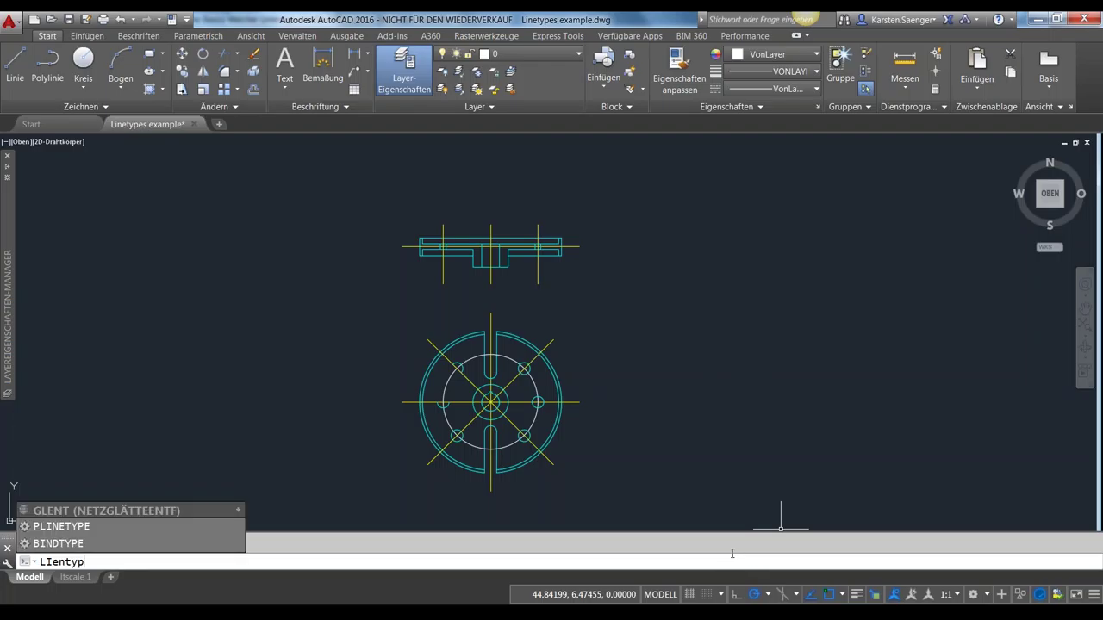
text(n)
key(BackSpace)
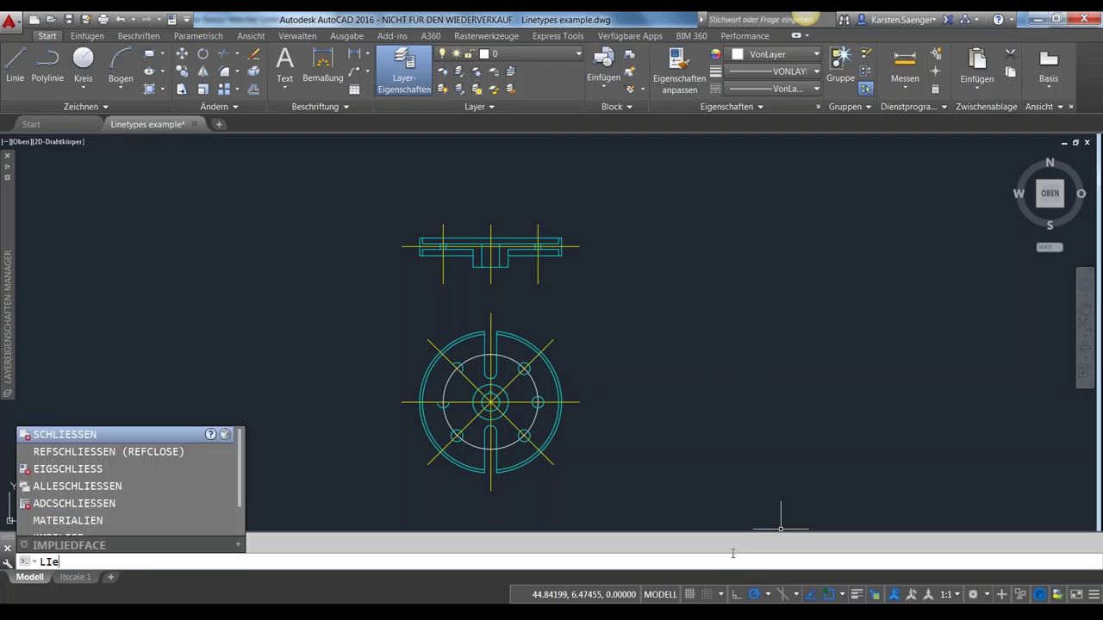
key(BackSpace)
key(BackSpace)
text(Ini)
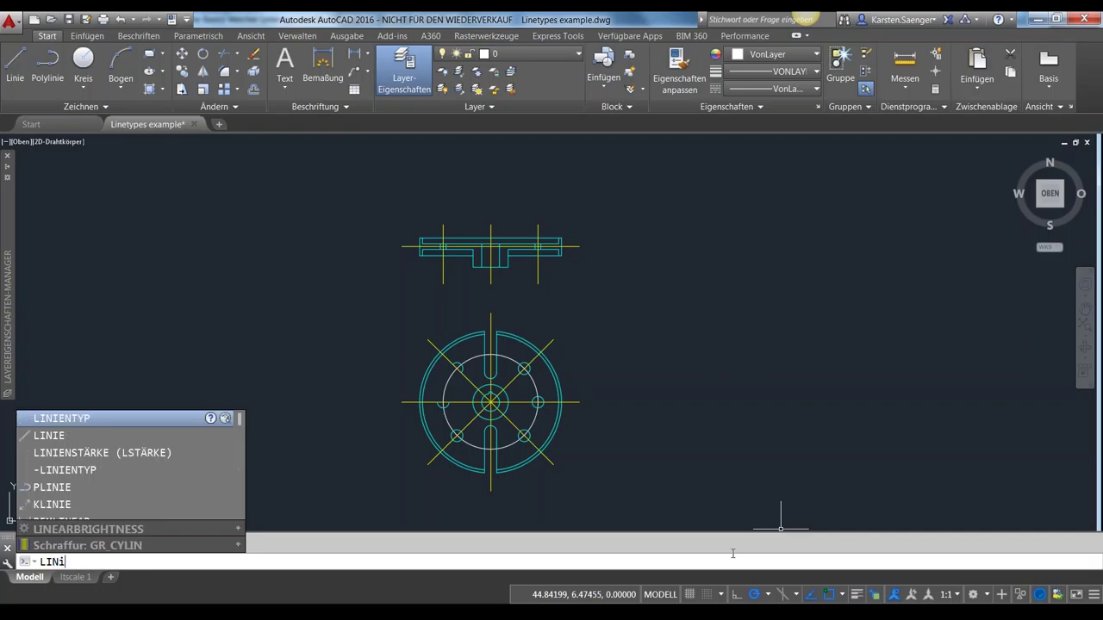
text(entyp)
key(Return)
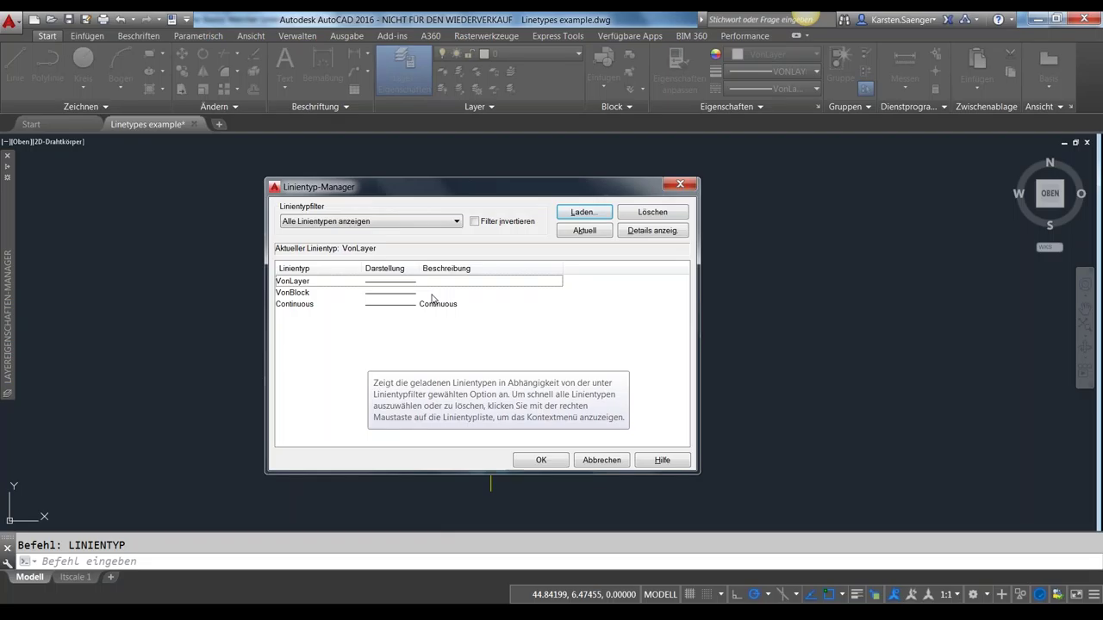
click(607, 461)
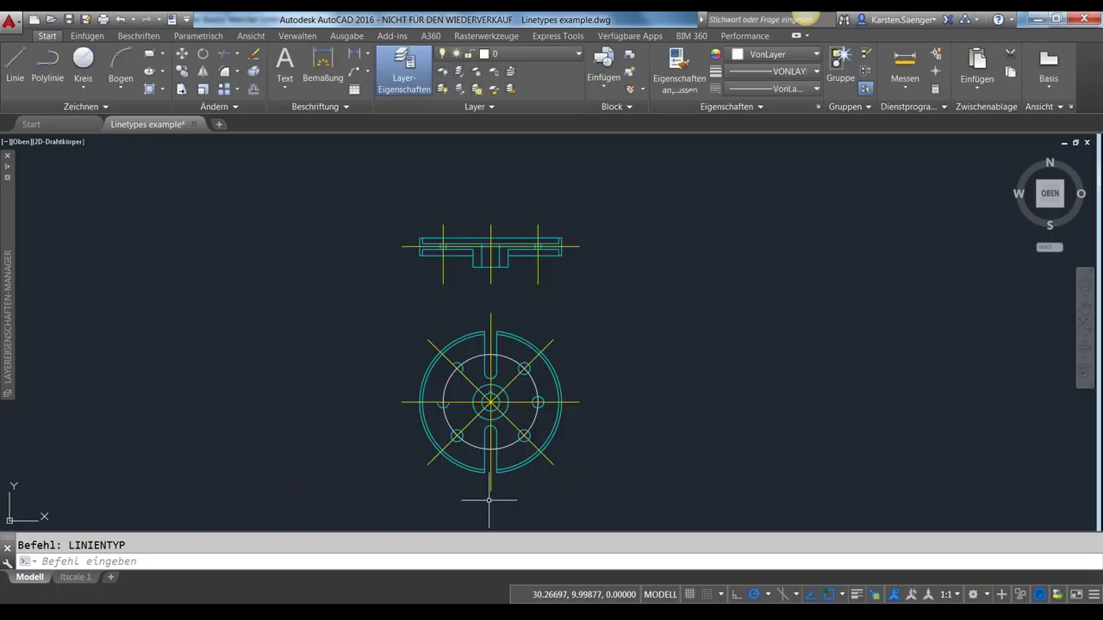
click(362, 562)
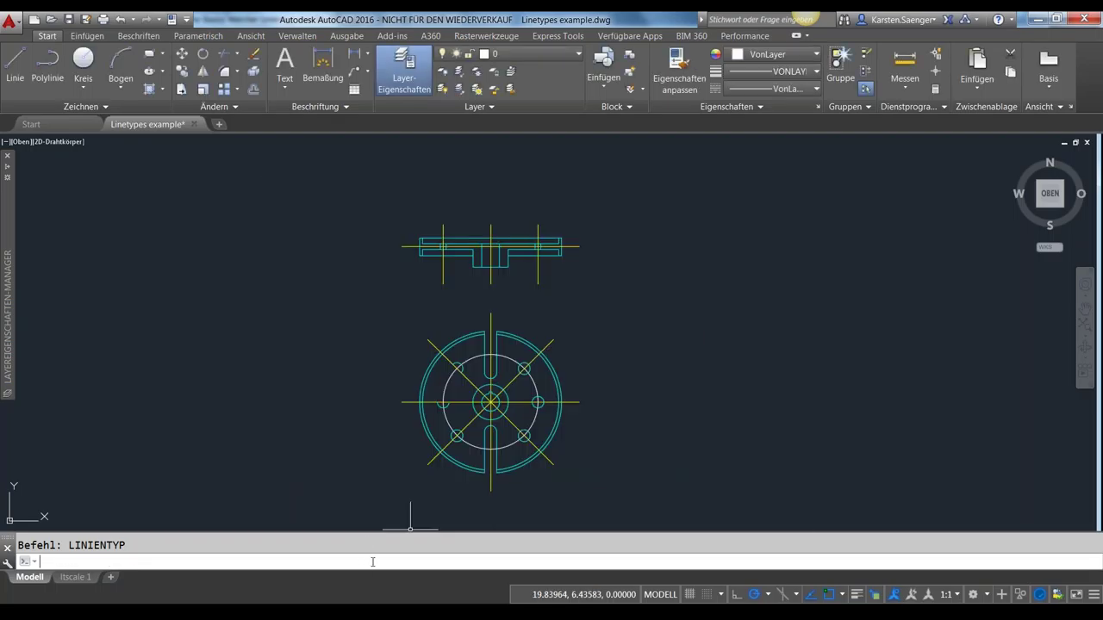
text(LT)
key(Return)
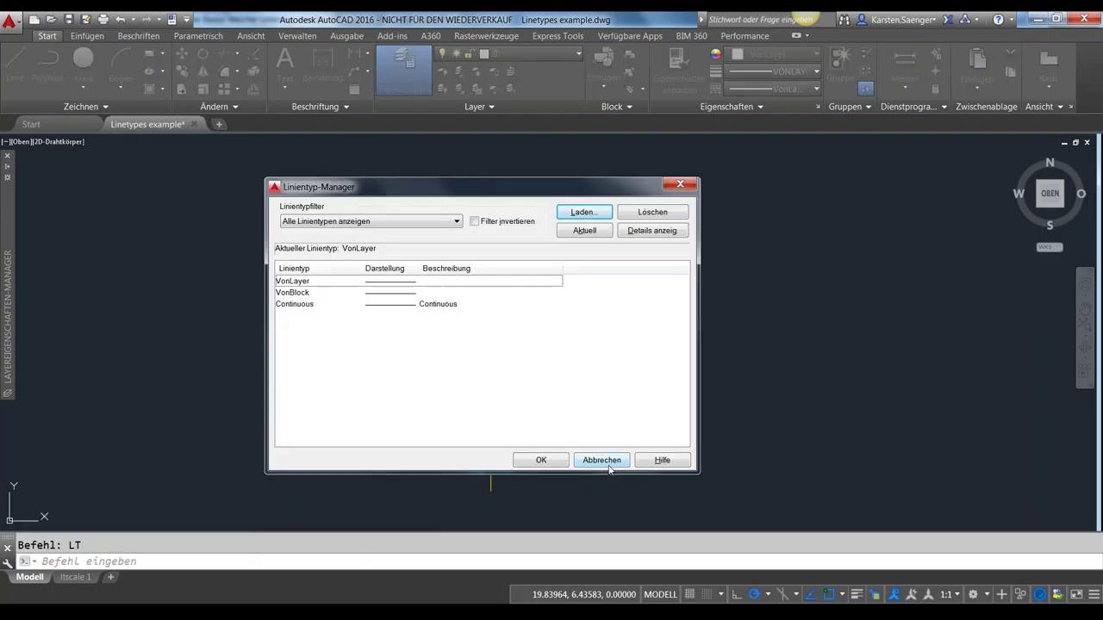
click(608, 460)
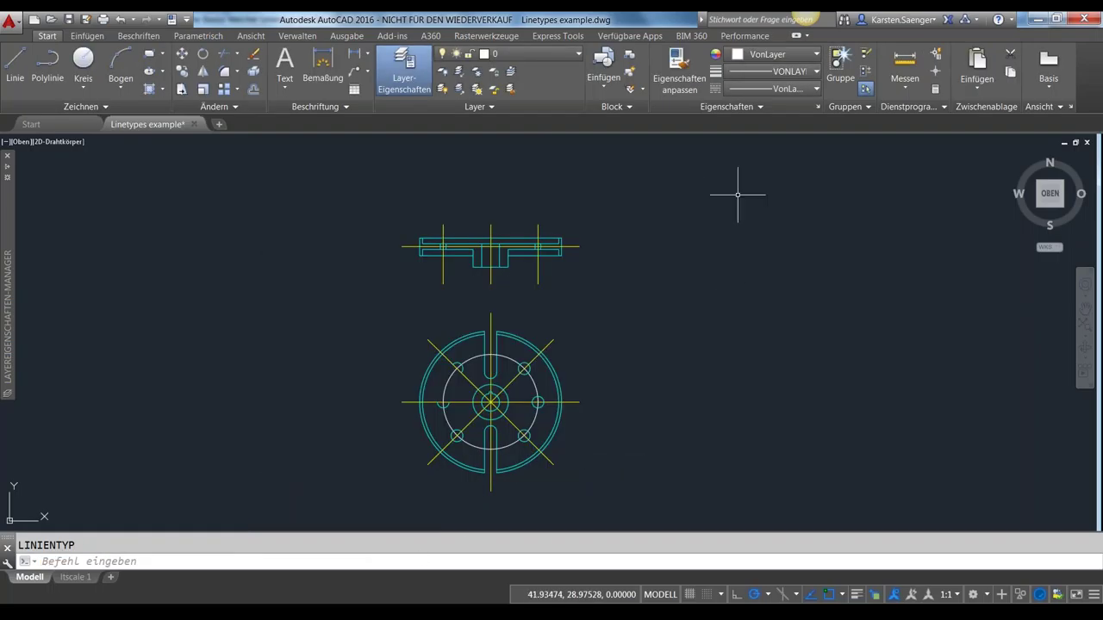
click(773, 108)
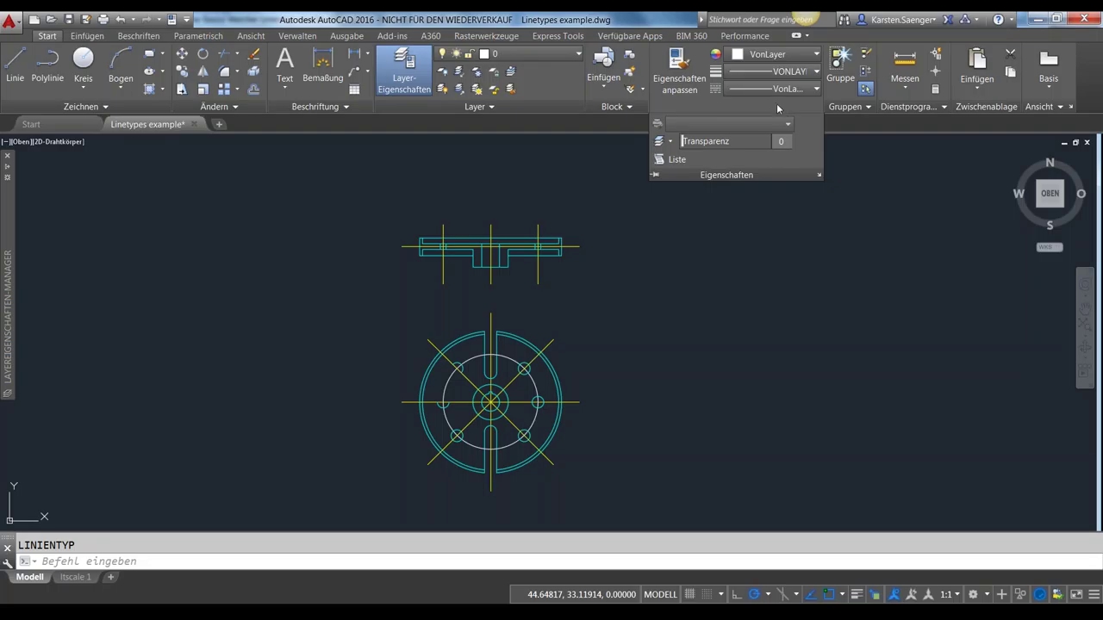
- Open the Linientyp-Manager via Sonstige… in the linetype dropdown, showing only VonLayer, VonBlock and Continuous
click(803, 91)
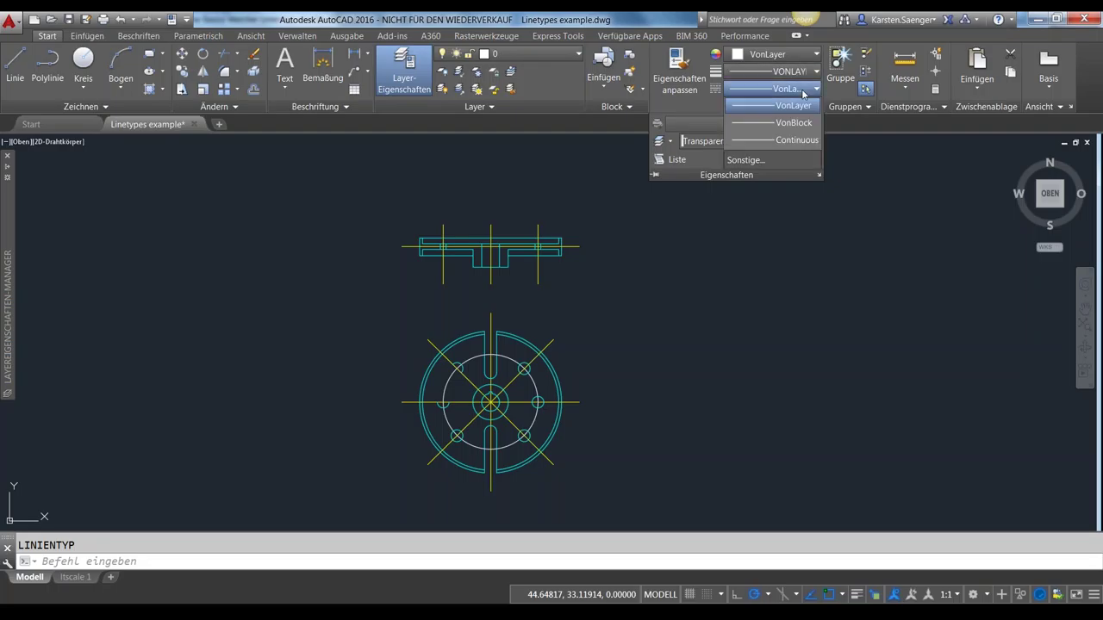
click(749, 162)
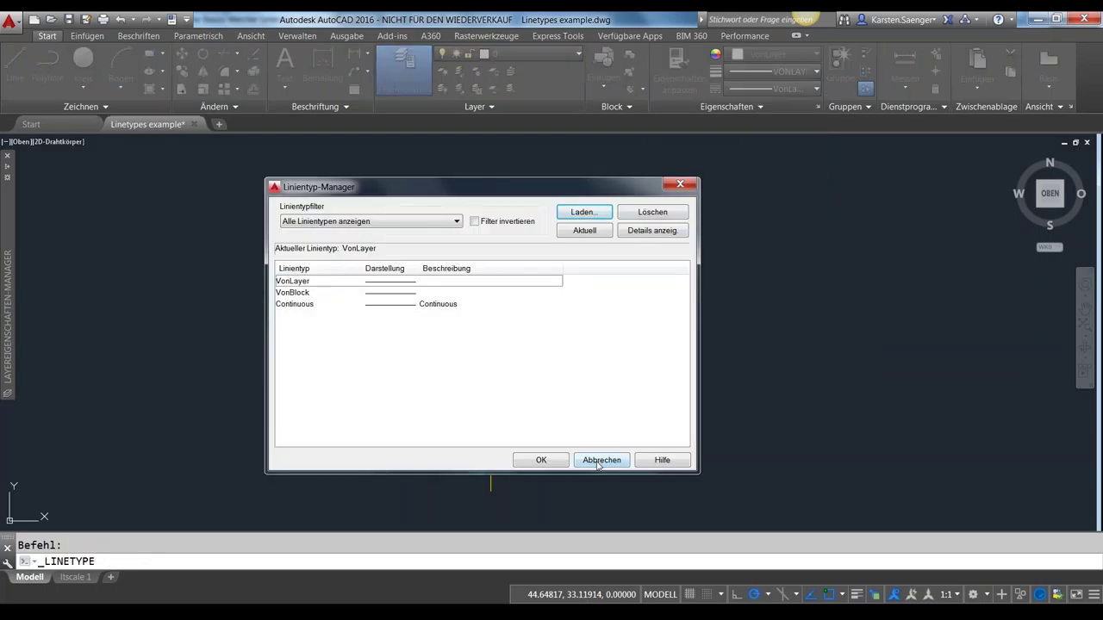
drag(599, 465, 619, 369)
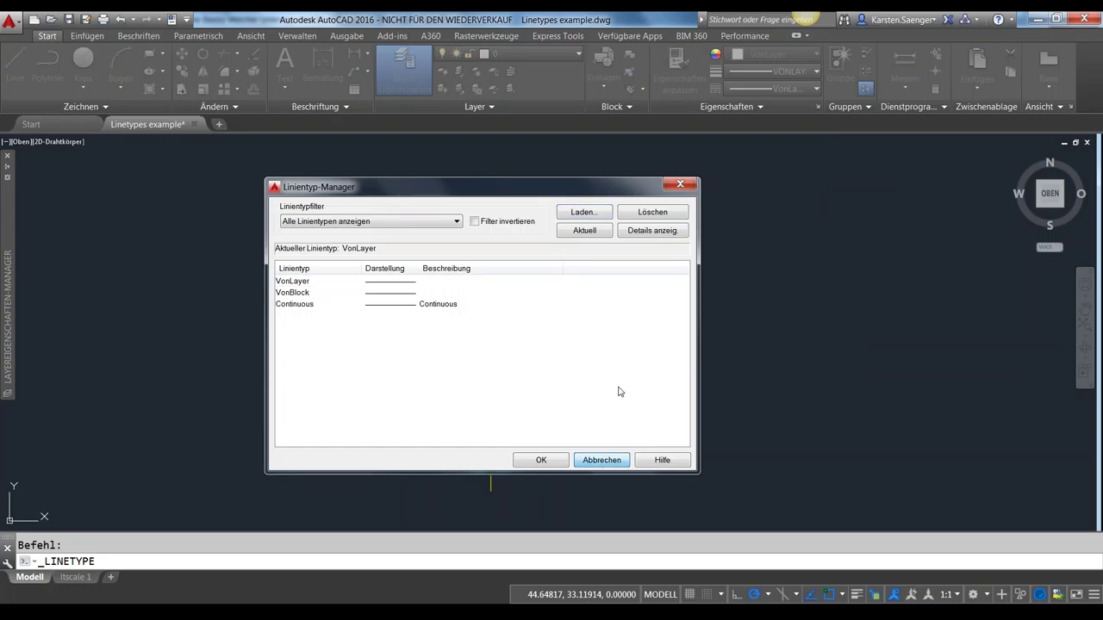
- Open the Load or Reload Linetypes dialog and scroll through the available linetypes
click(597, 217)
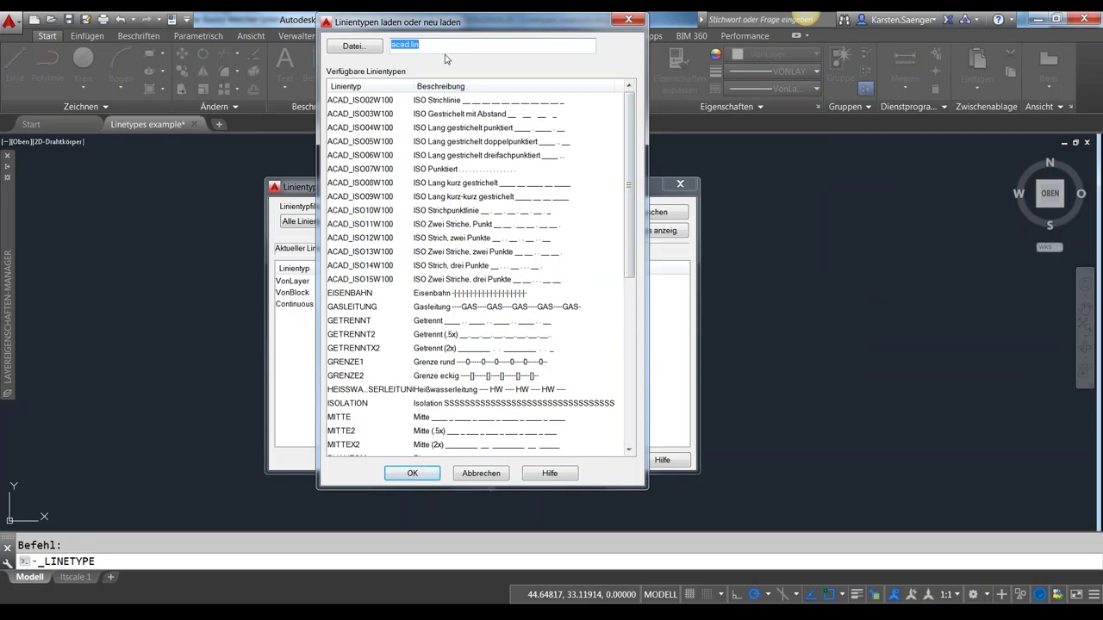
scroll(633, 220, down, 1)
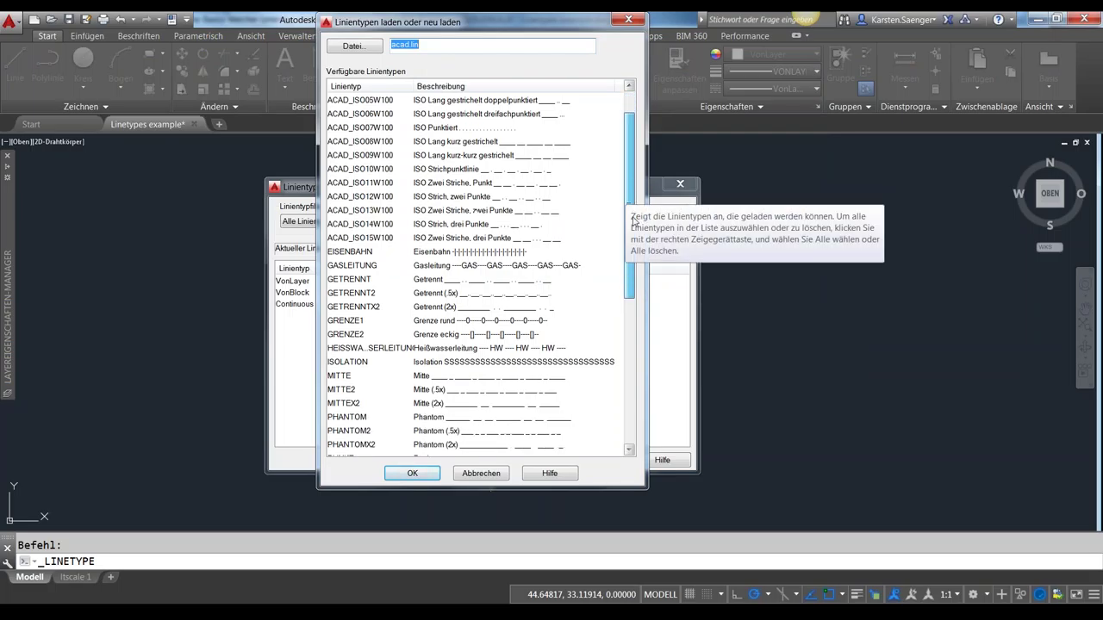
scroll(634, 224, down, 1)
scroll(635, 249, down, 1)
scroll(638, 277, down, 1)
scroll(639, 292, down, 1)
scroll(640, 301, down, 1)
scroll(643, 331, down, 2)
scroll(641, 355, down, 1)
scroll(641, 365, down, 1)
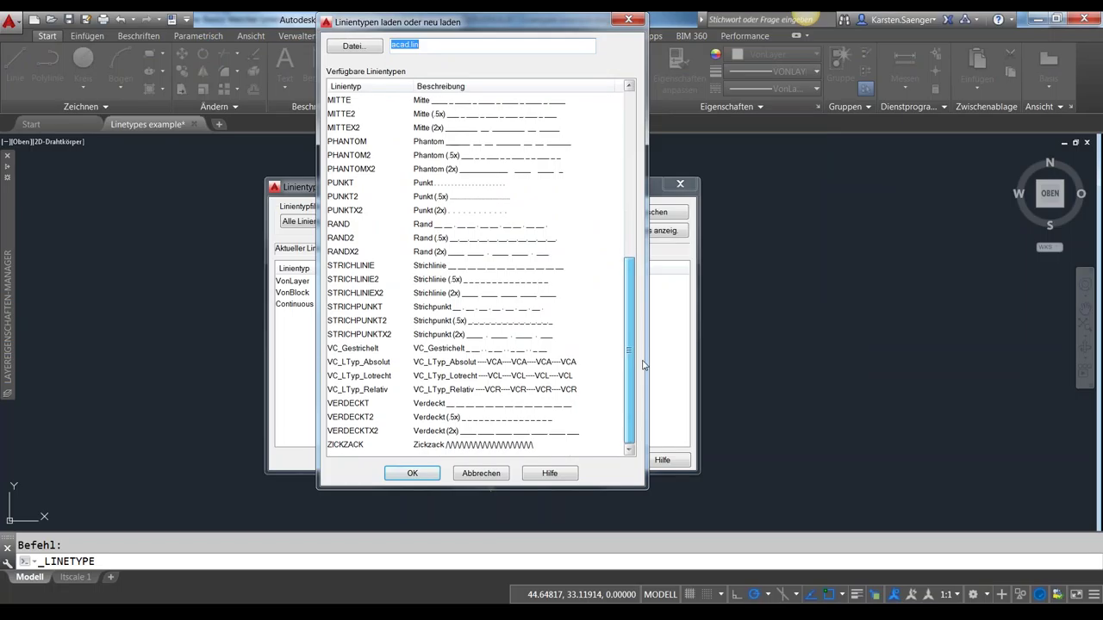
scroll(644, 284, up, 7)
scroll(648, 198, up, 1)
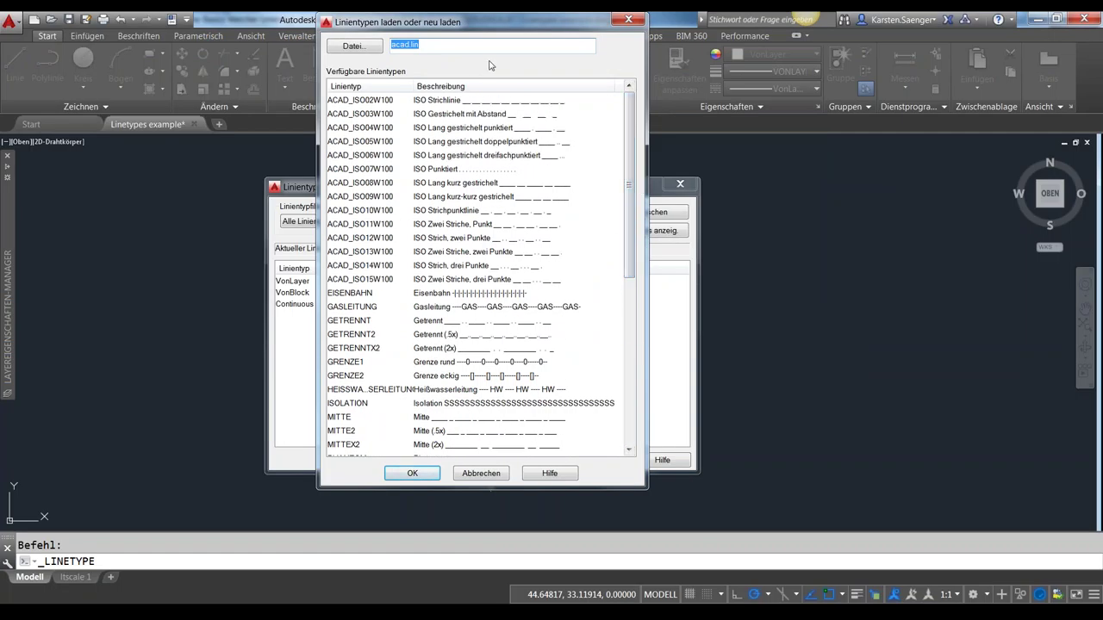
- Browse to the Support folder containing acad.lin and acadiso.lin
click(354, 49)
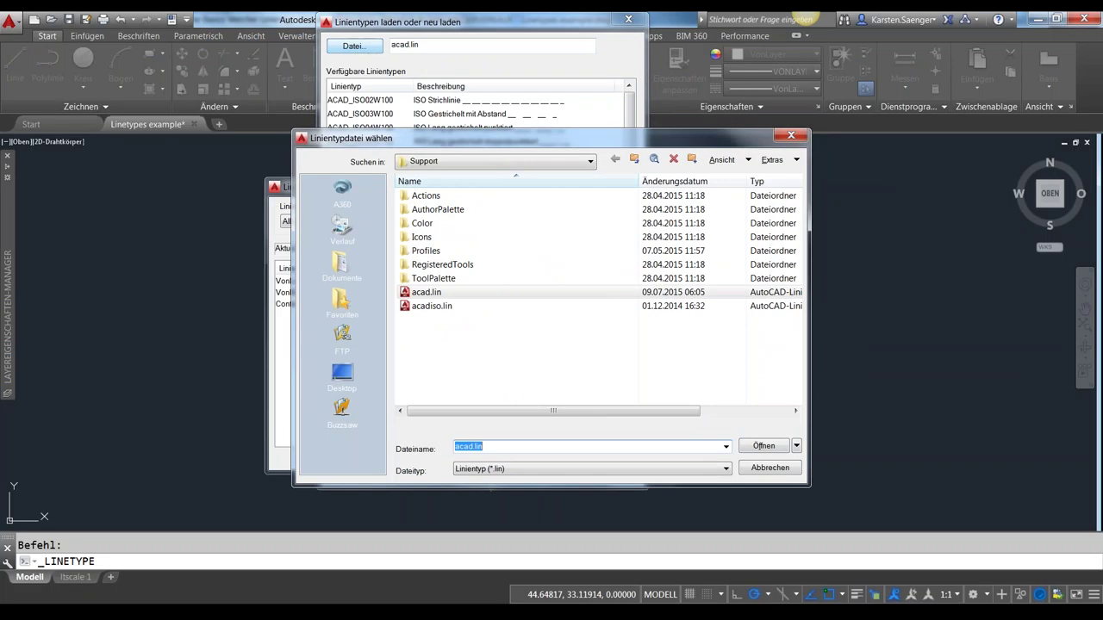
click(512, 162)
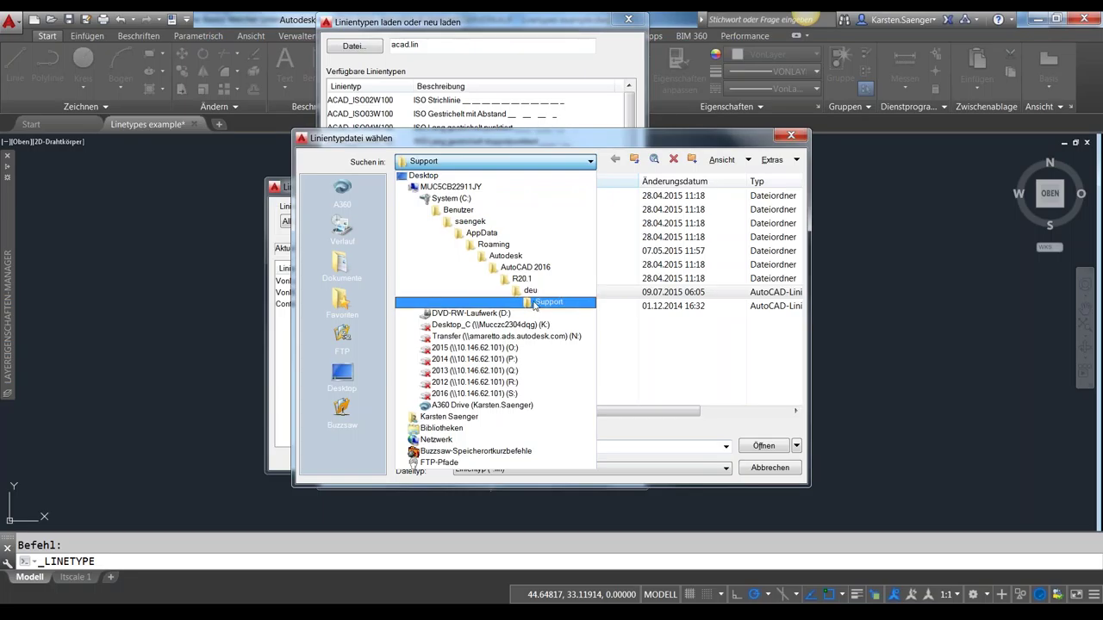
key(Escape)
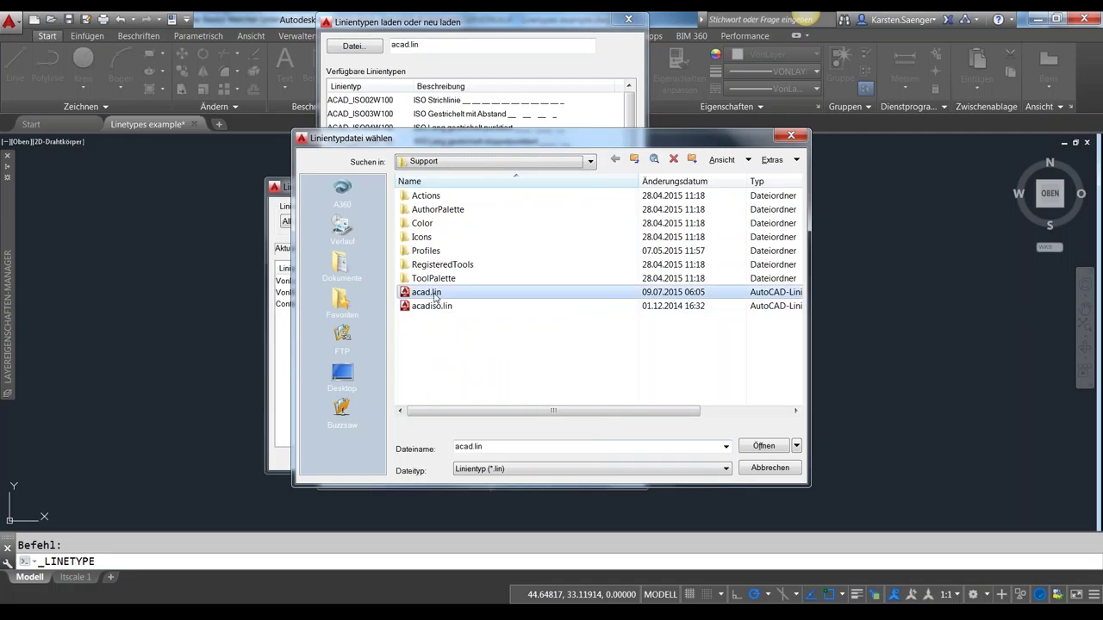
- List the linetypes from acad.lin, review them, and cancel the load dialog
click(763, 446)
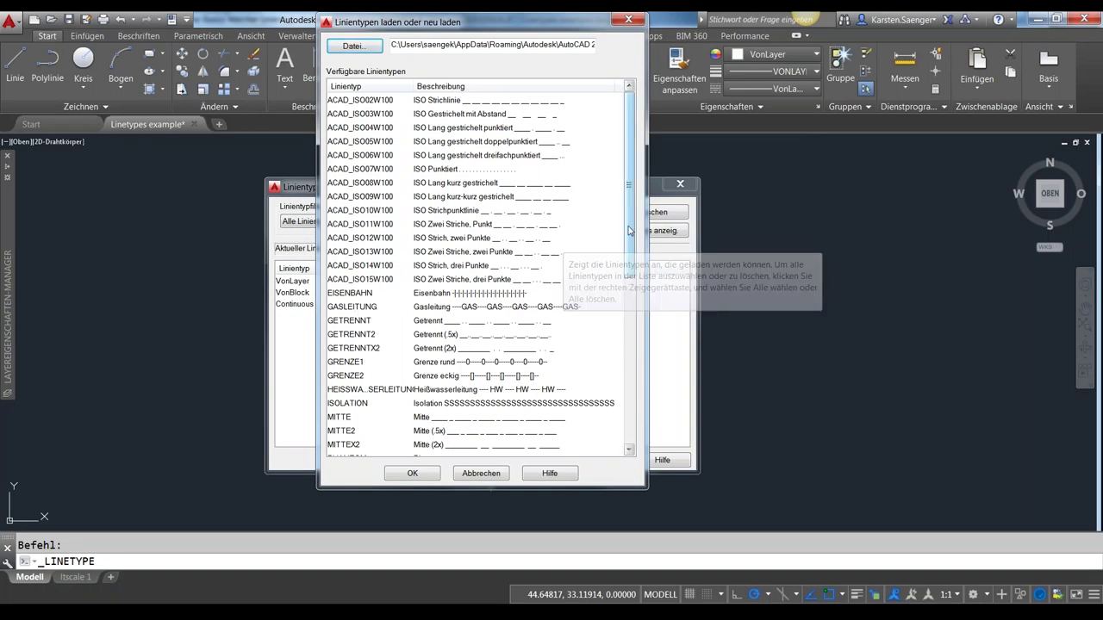
drag(628, 231, 631, 356)
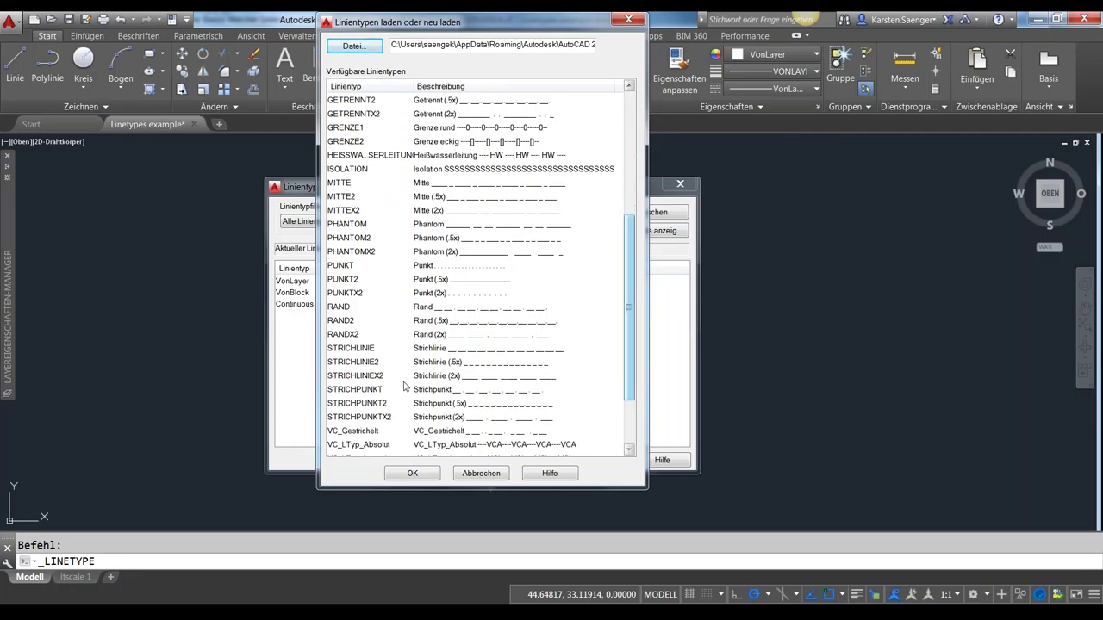
click(476, 477)
- Reload the linetype list from acadiso.lin, showing the JIS_02 and GASLEITUNG entries
click(574, 215)
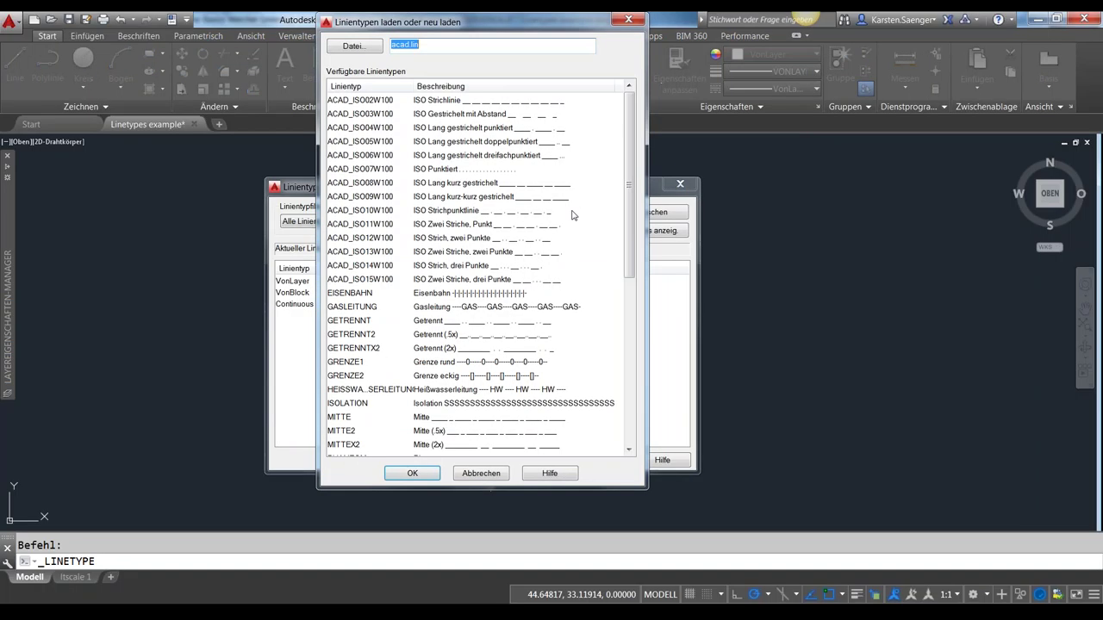
click(370, 47)
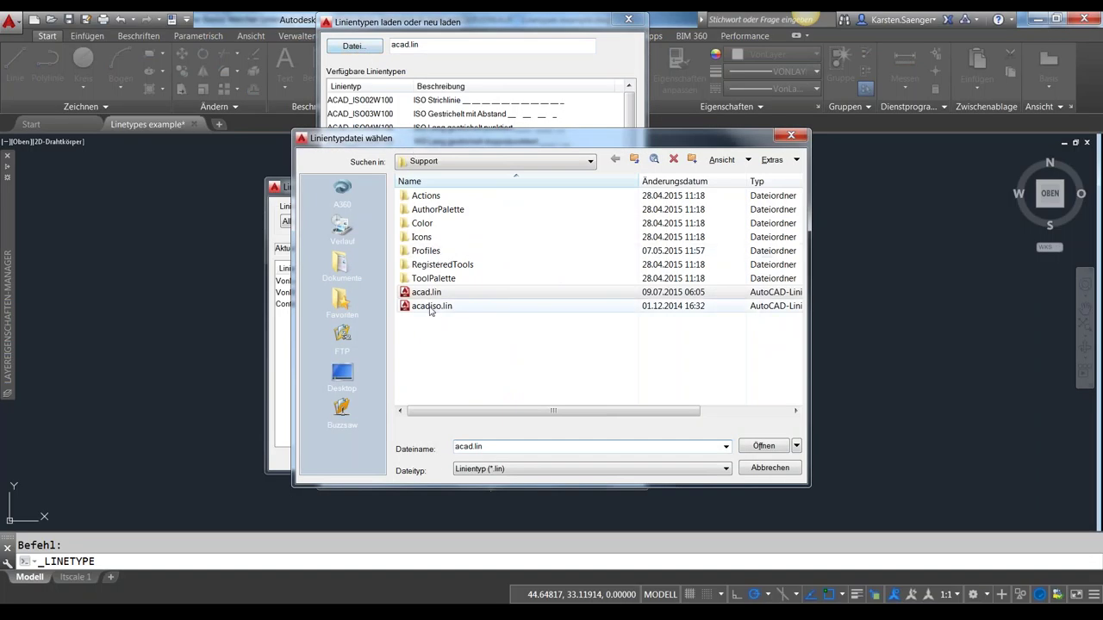
click(431, 309)
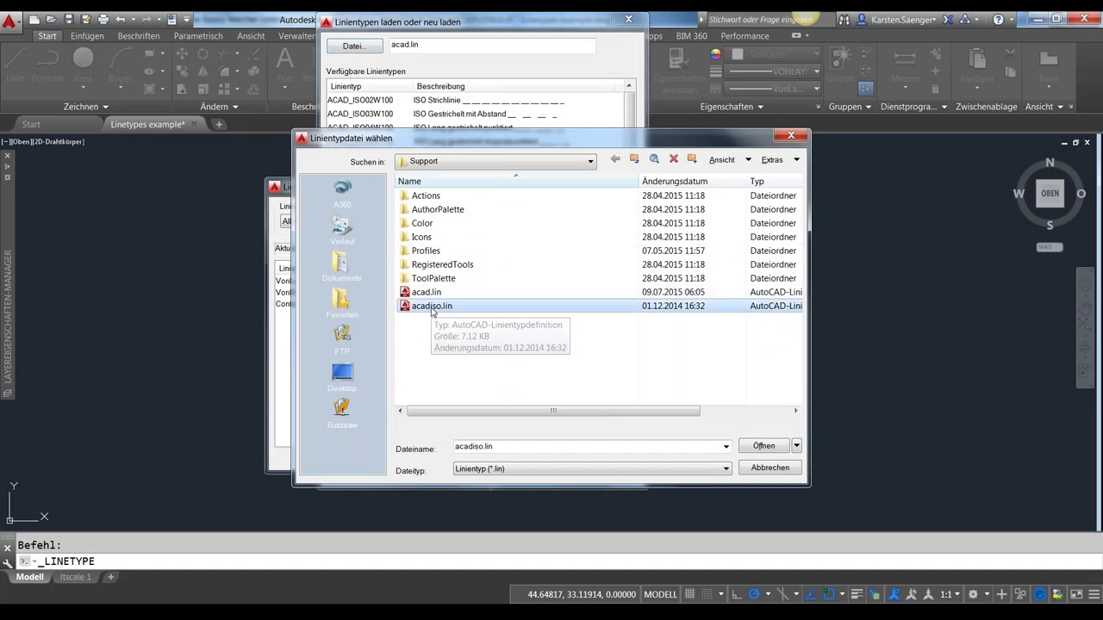
double_click(433, 310)
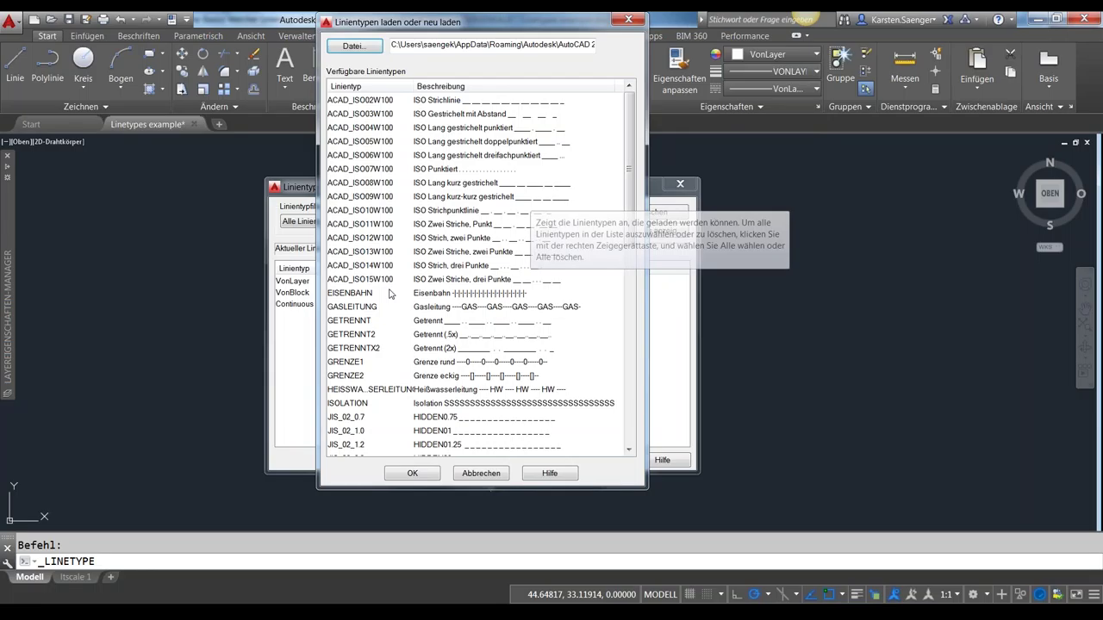
click(358, 308)
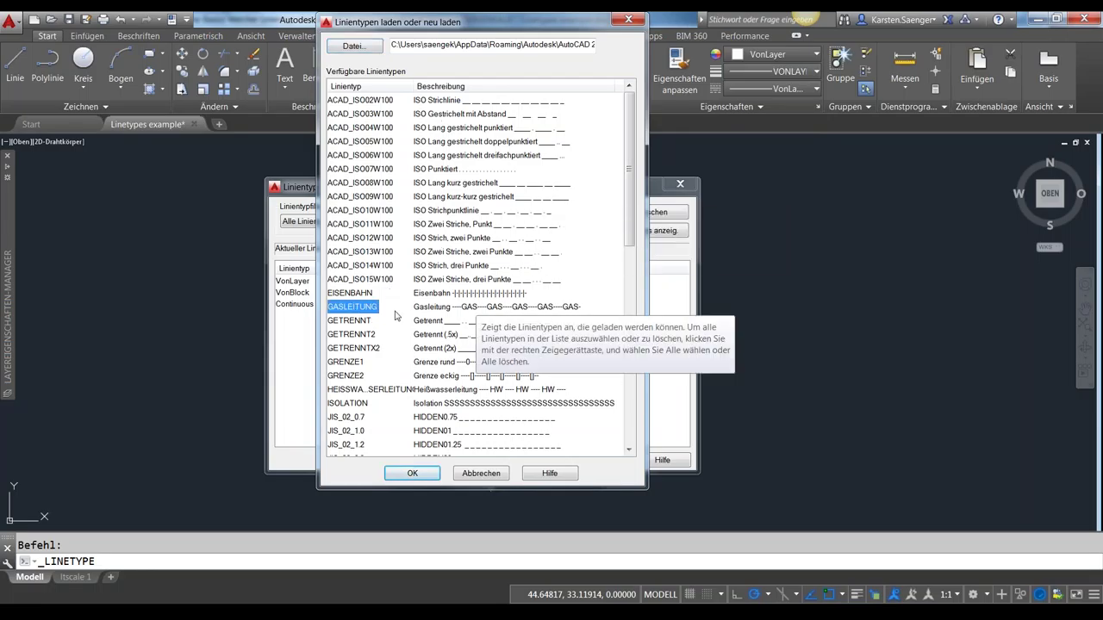
- Load the MITTE linetype from acad.lin and confirm the Linientyp-Manager with OK
click(480, 473)
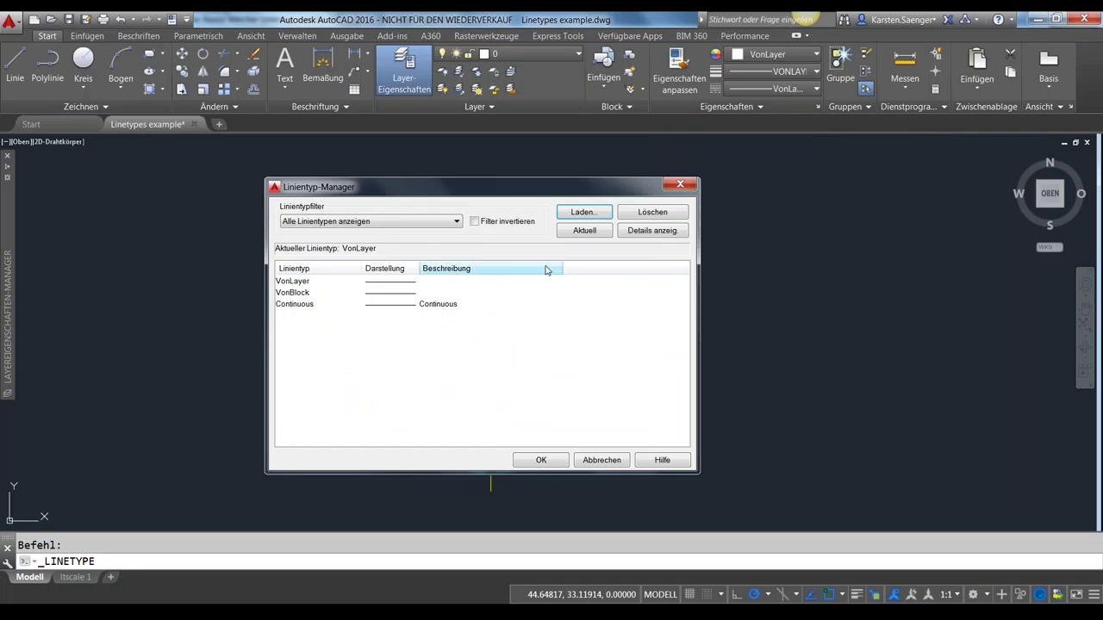
click(581, 220)
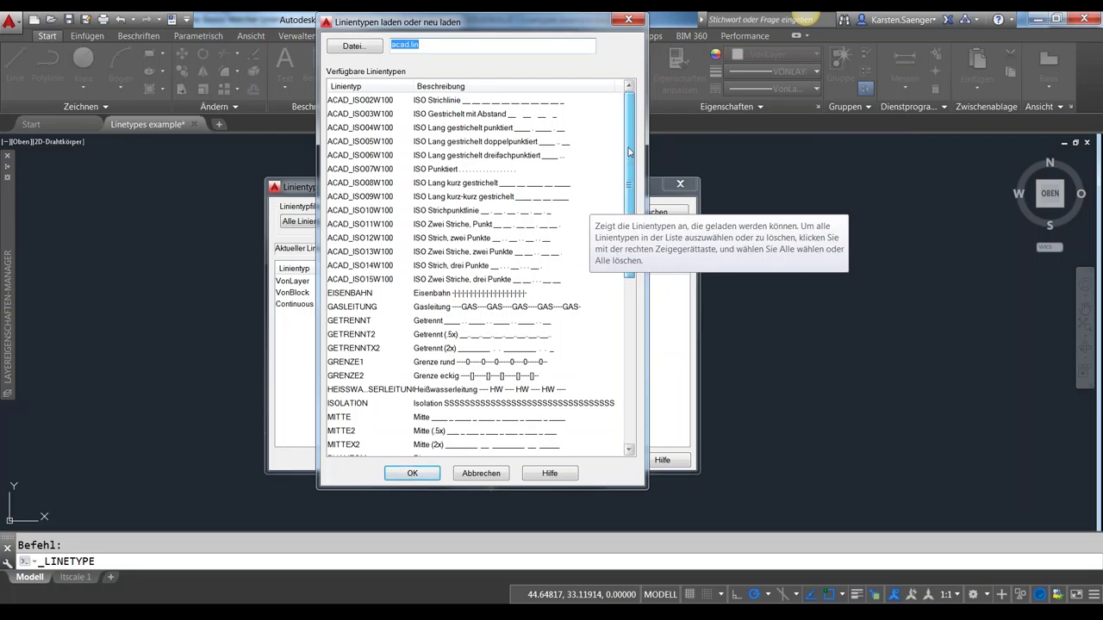
drag(630, 152, 630, 325)
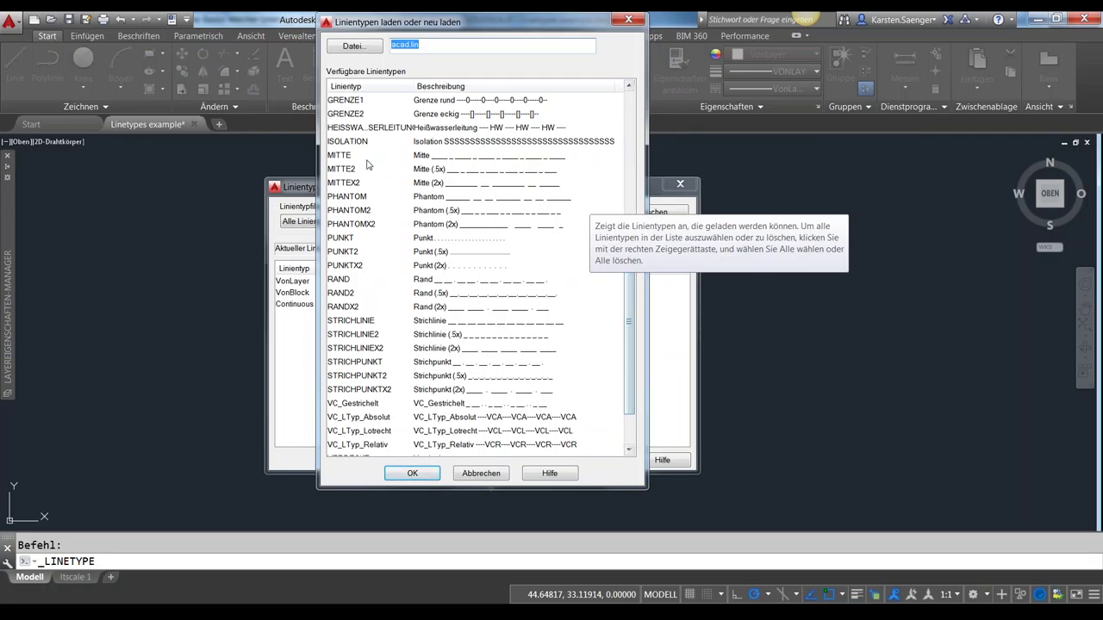
click(344, 157)
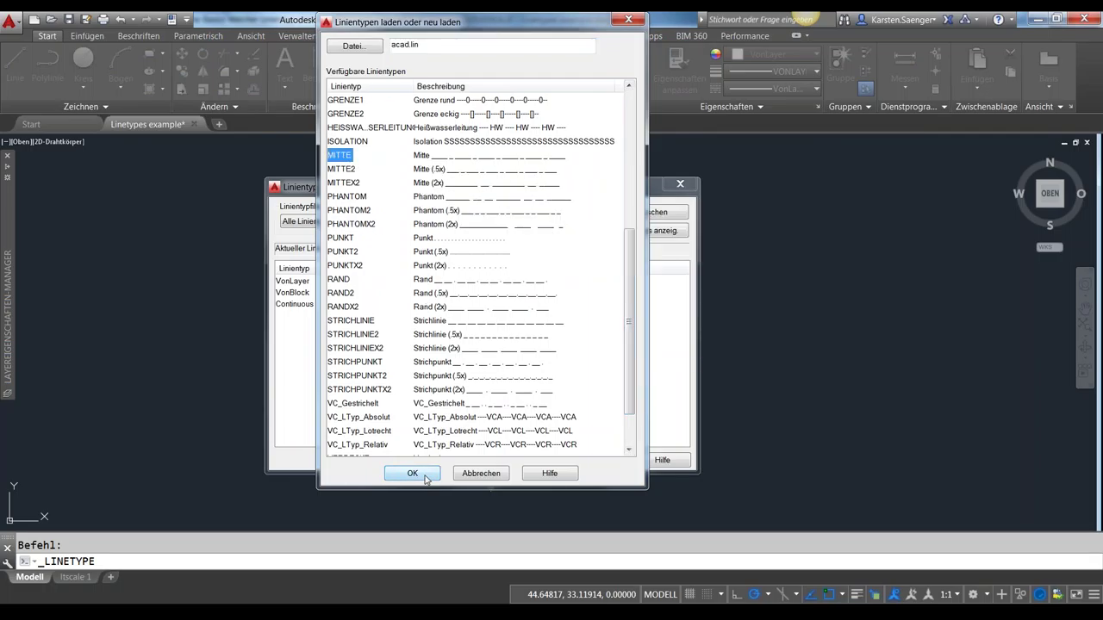
click(412, 474)
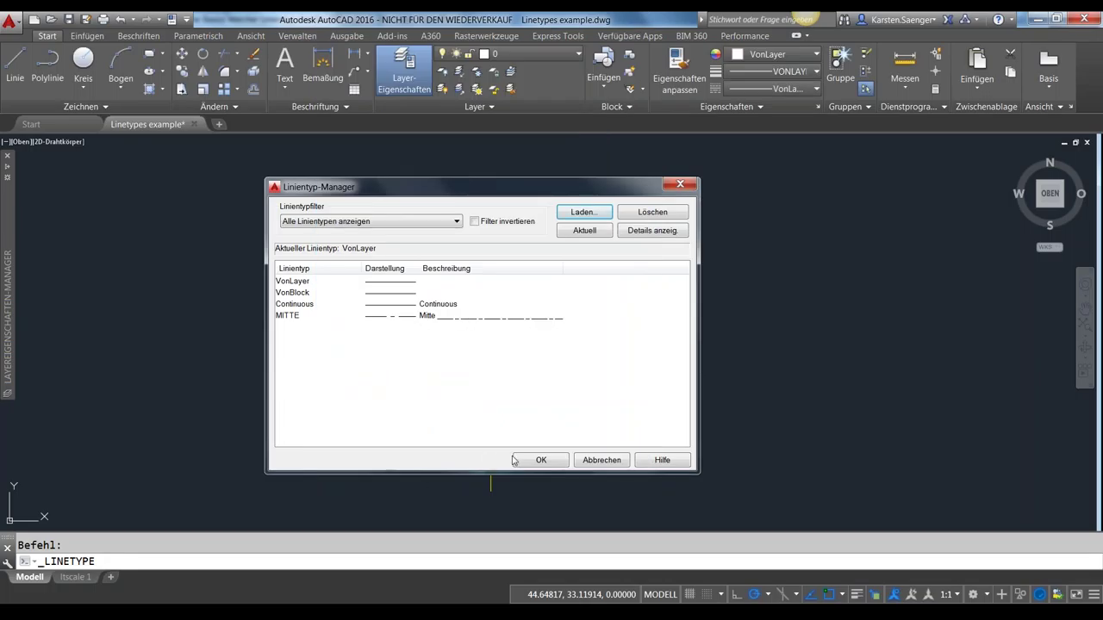
click(531, 462)
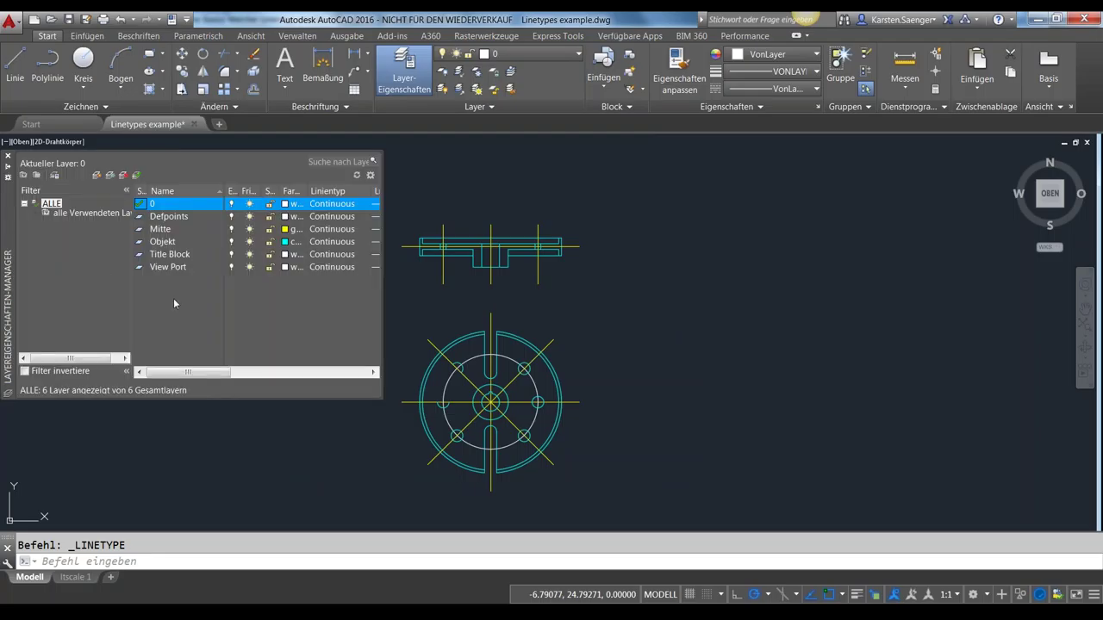
- Switch the Mitte layer's linetype from Continuous to MITTE
drag(389, 299, 407, 299)
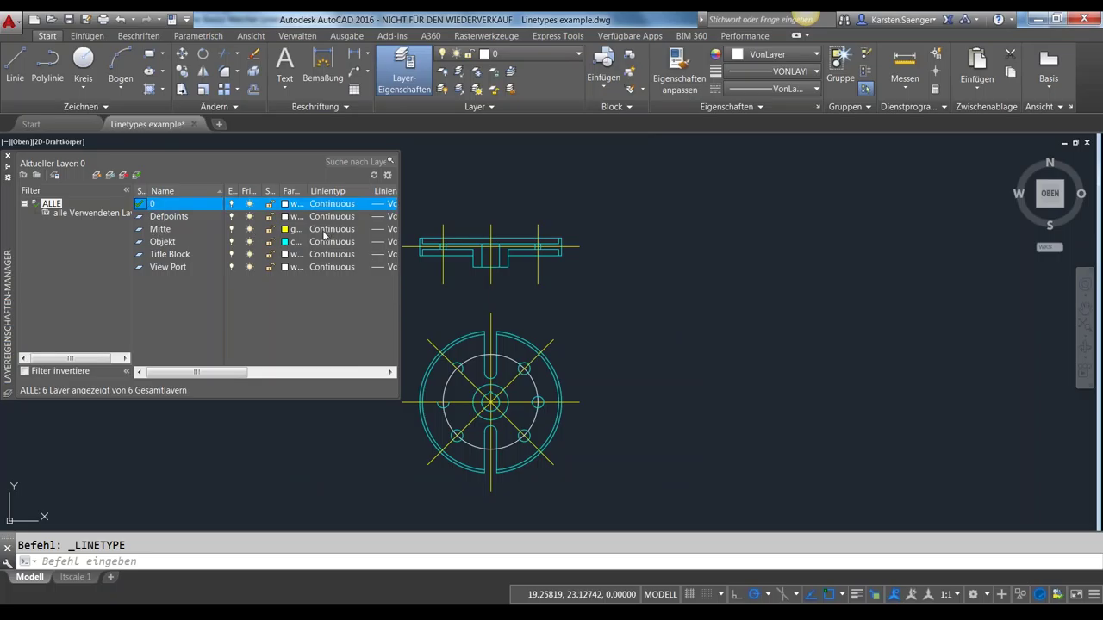
click(325, 230)
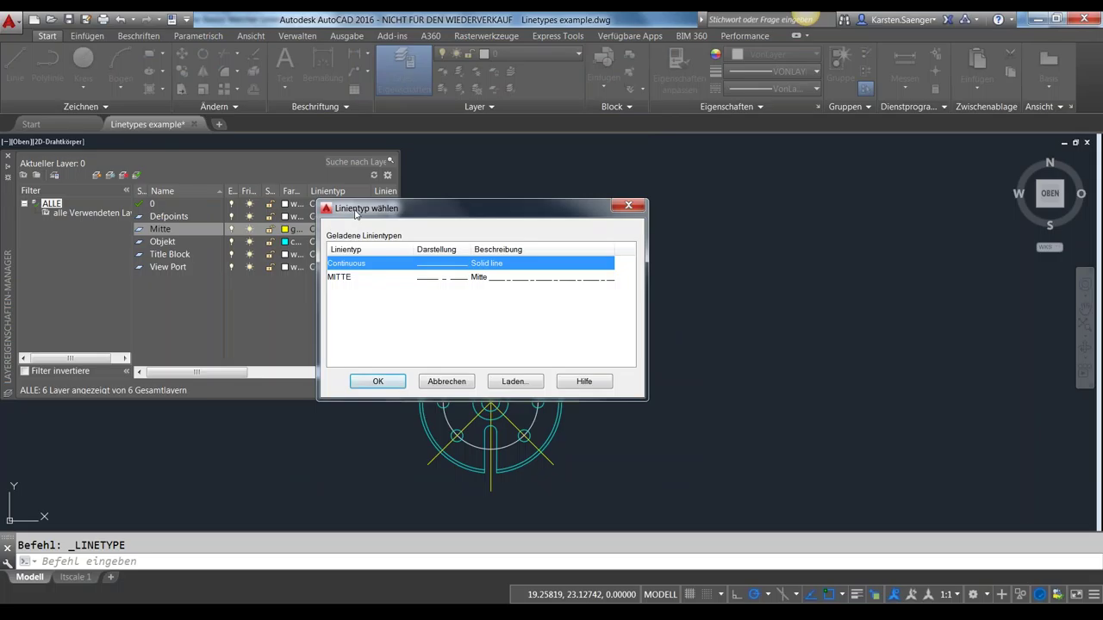
drag(353, 217, 514, 138)
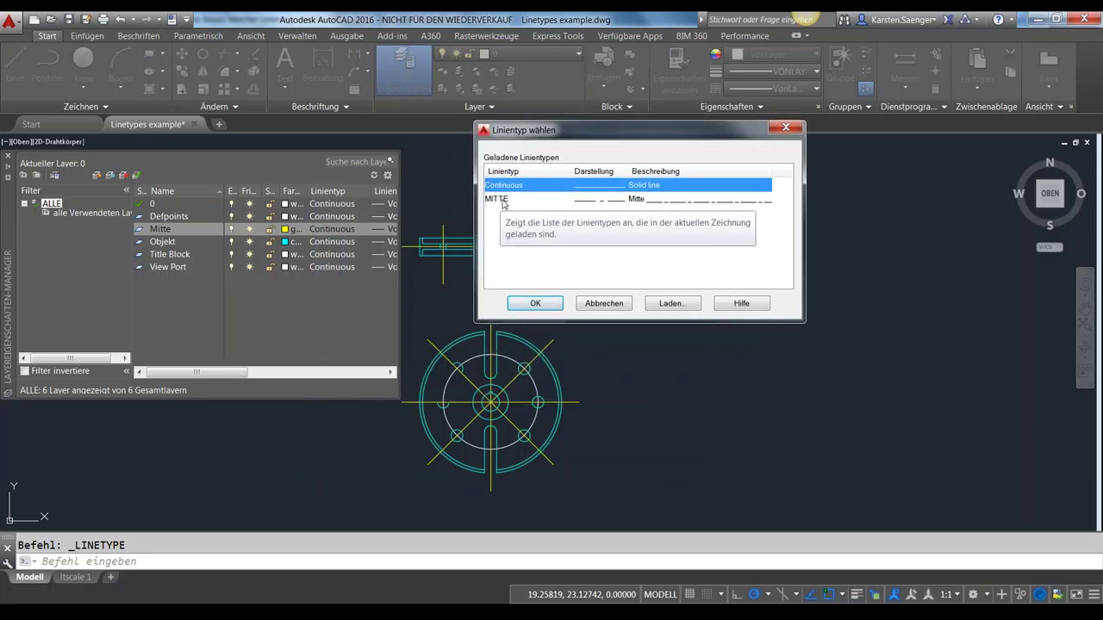
click(505, 202)
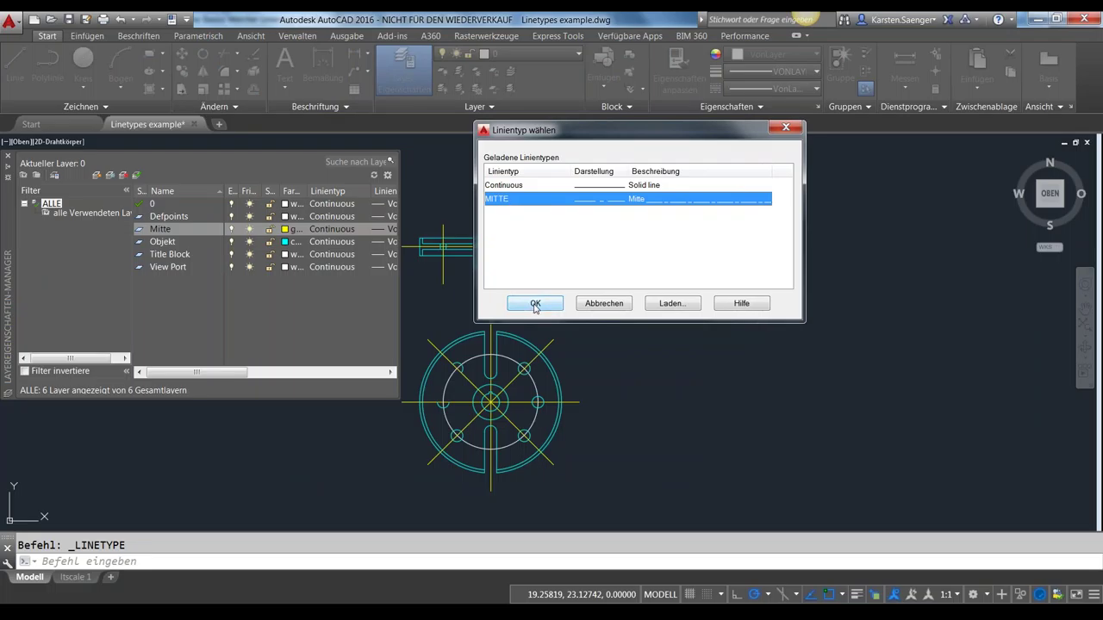
click(535, 304)
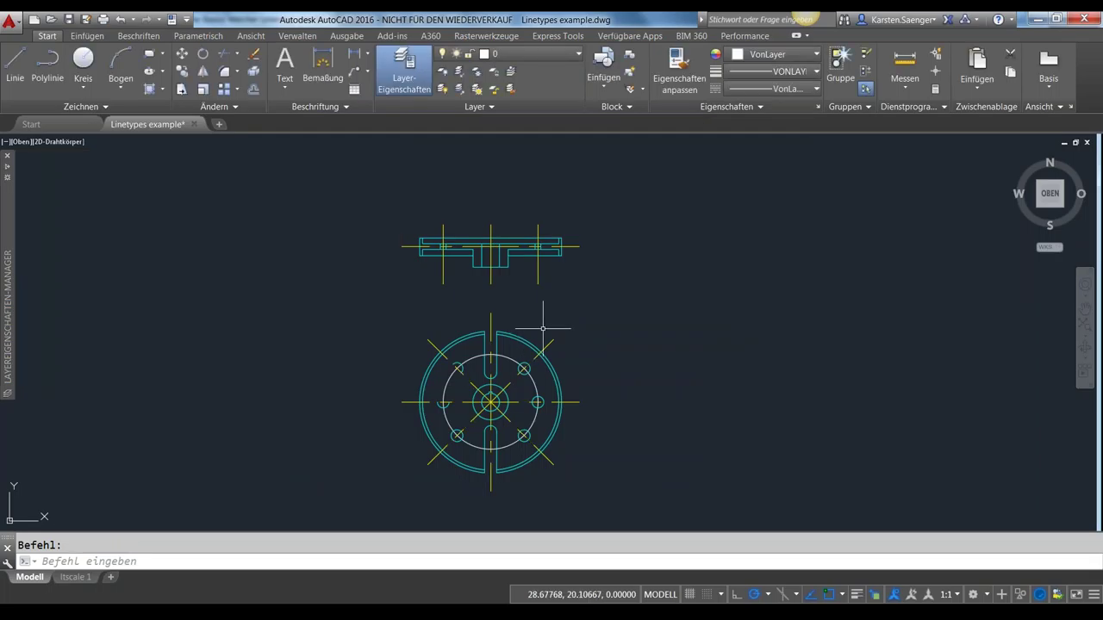
- Zoom in on the flange's circular view to examine its yellow centre lines up close
scroll(570, 370, up, 2)
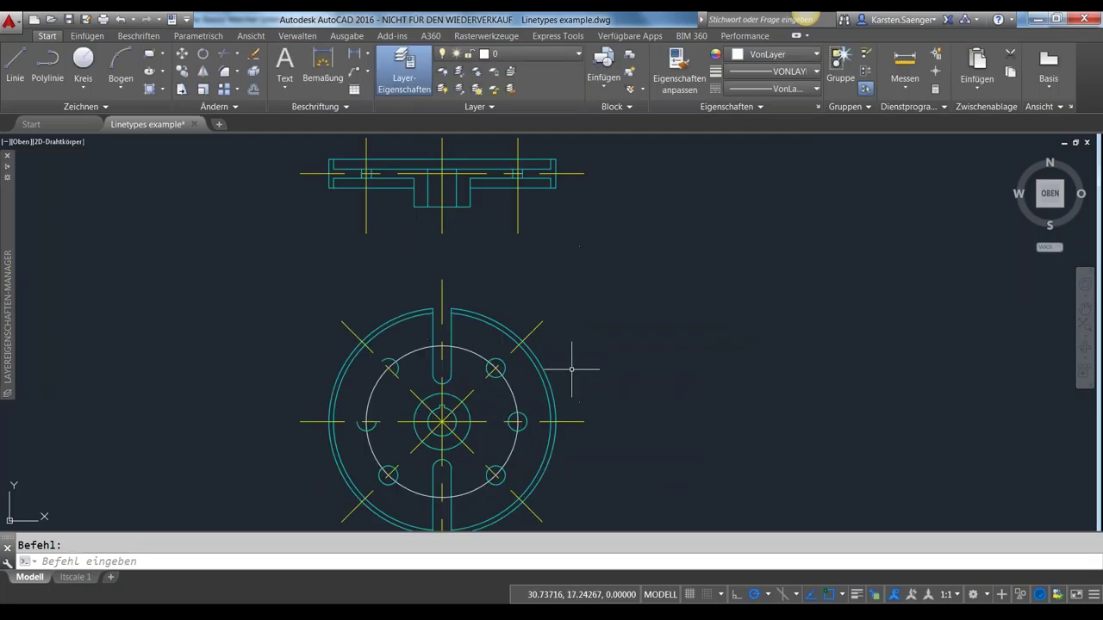
middle_drag(572, 370, 584, 269)
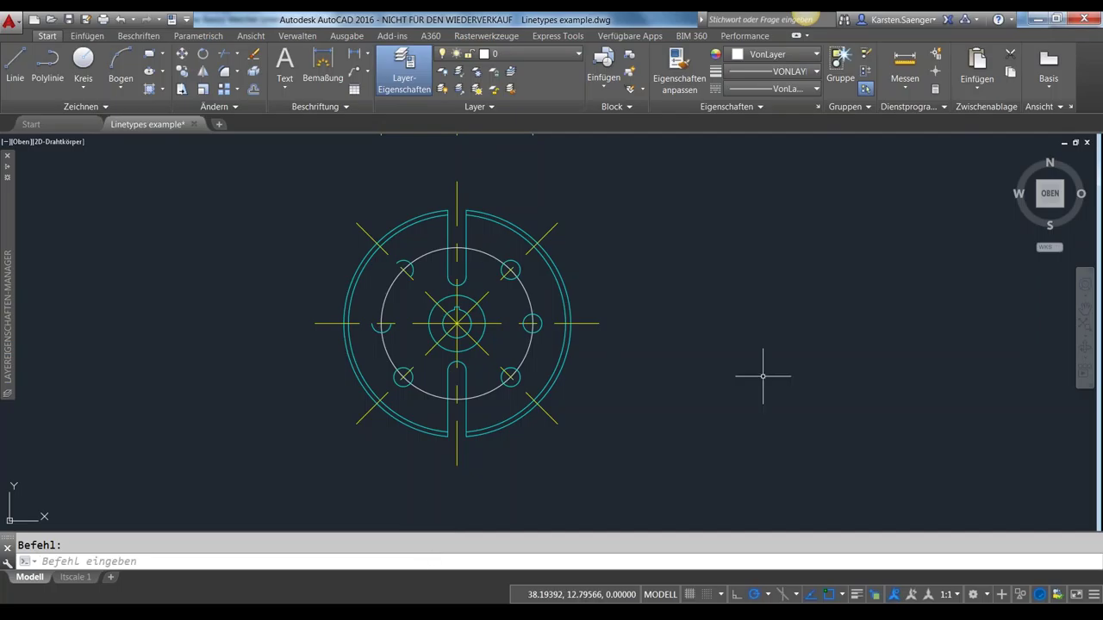
- Set LTSCALE to 1 and regenerate so the yellow centre lines show as dash-dot lines
click(699, 561)
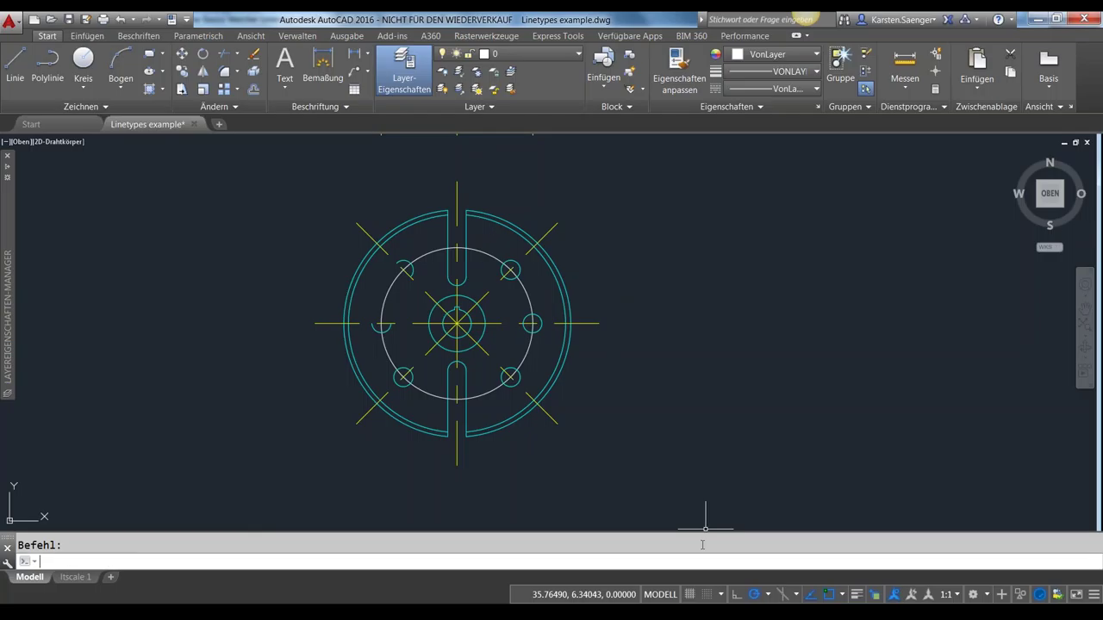
text(L)
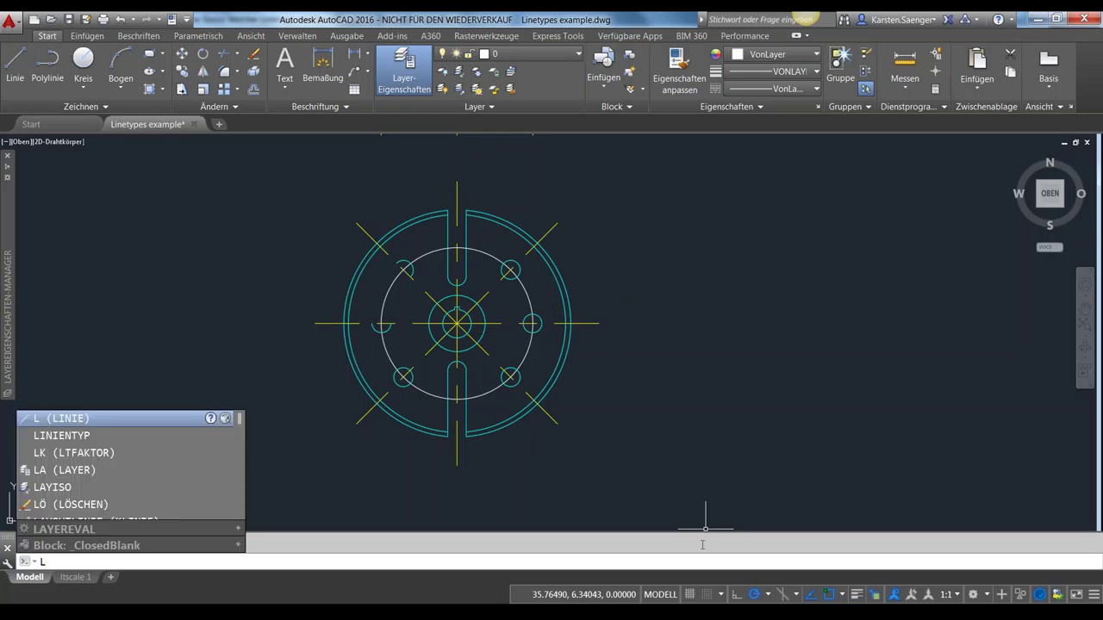
text(ts)
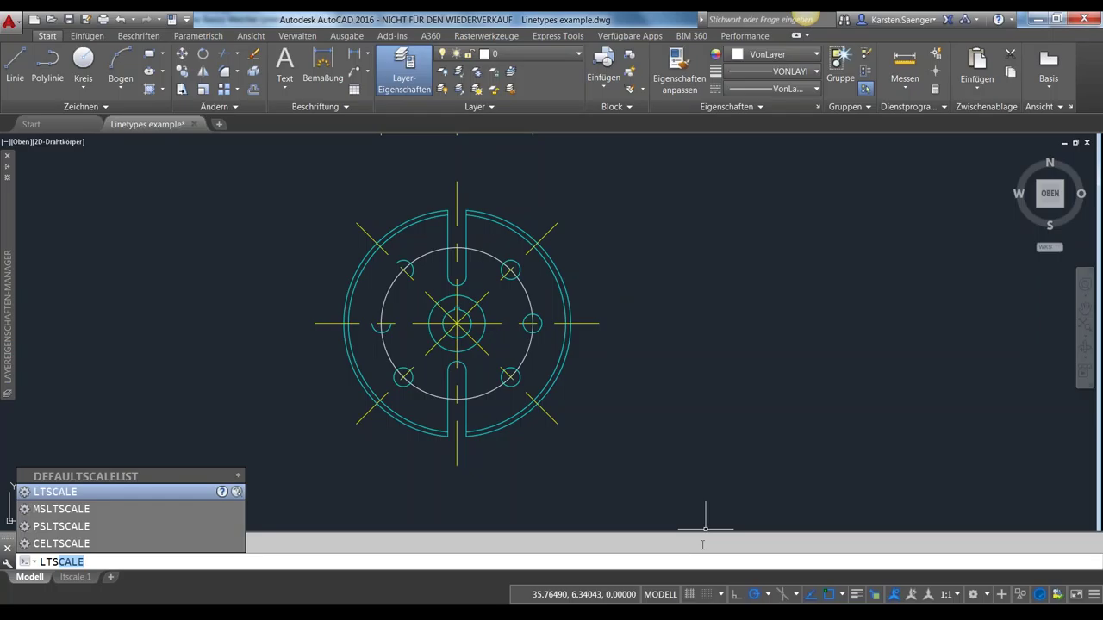
key(Return)
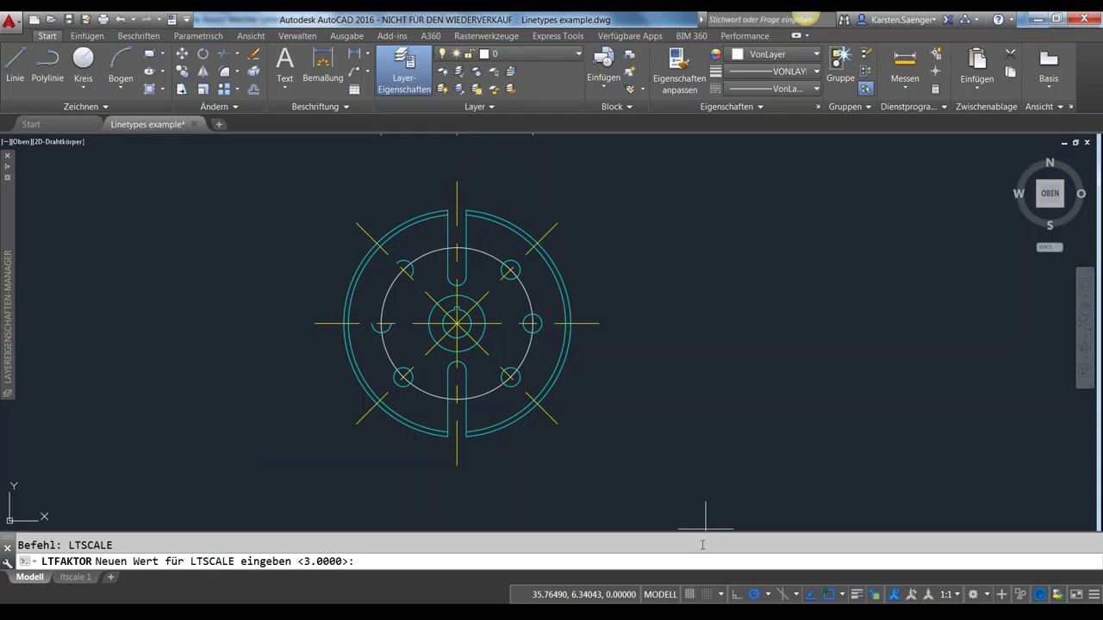
text(1)
key(Return)
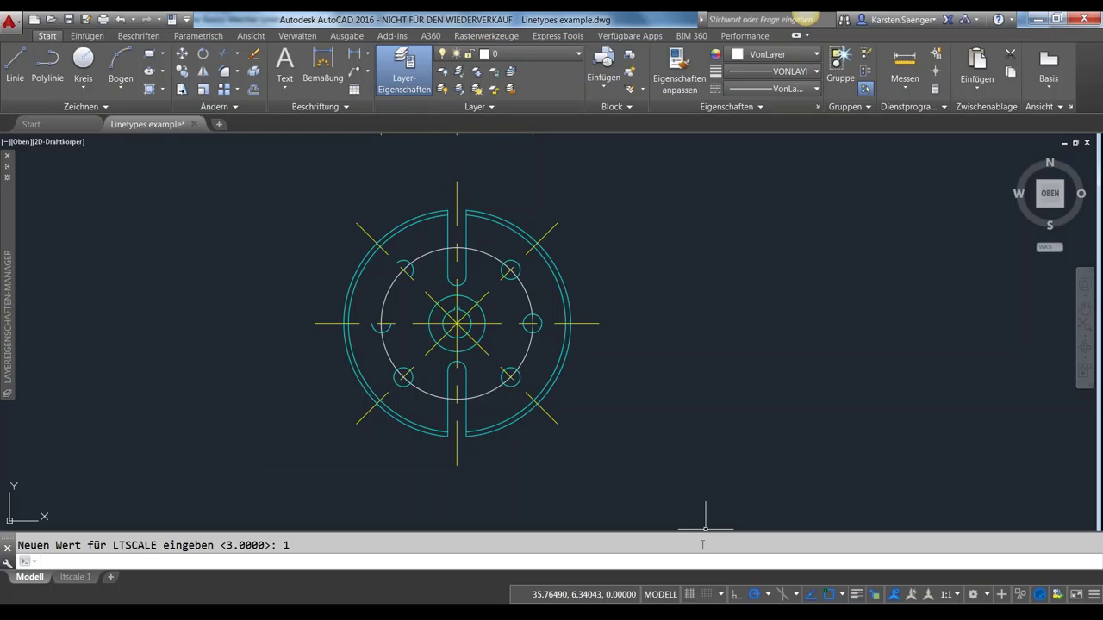
text(r)
text(g)
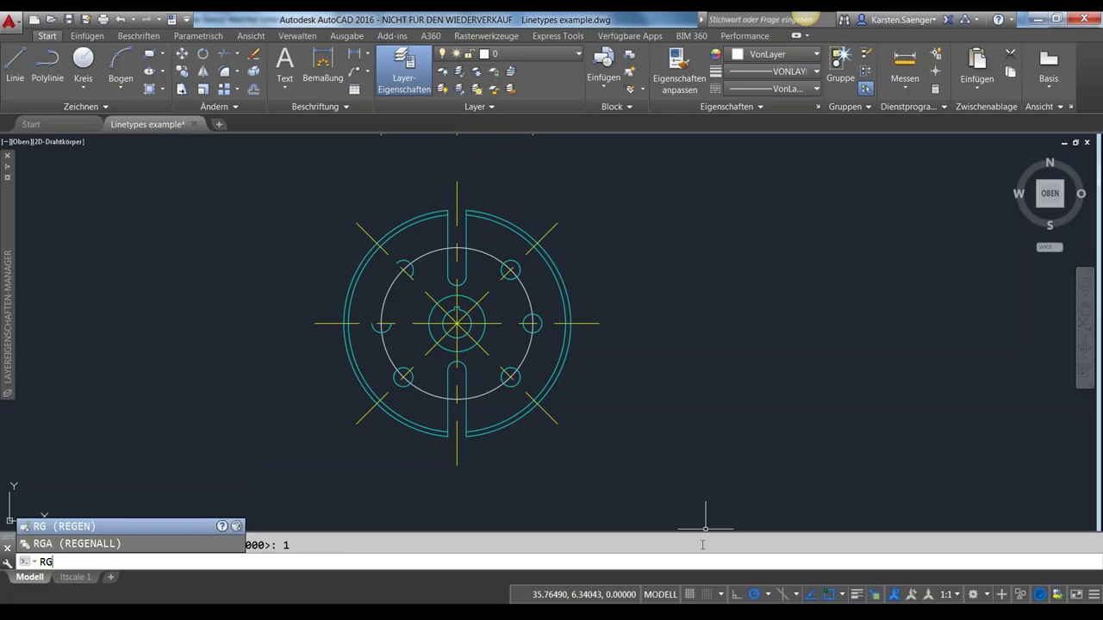
key(Return)
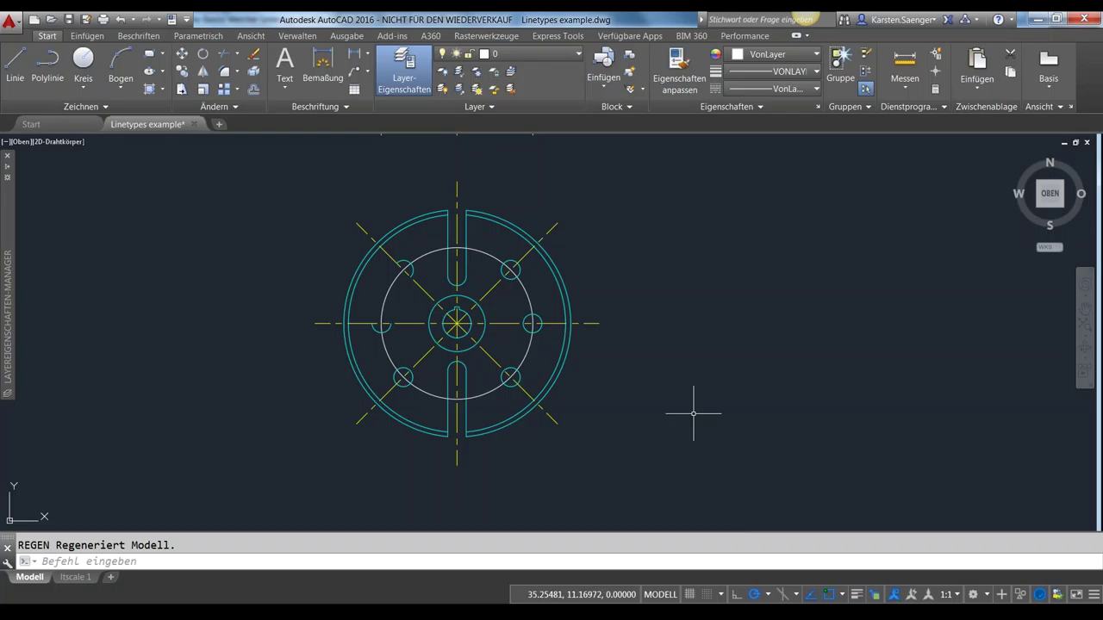
scroll(698, 413, down, 1)
scroll(702, 412, up, 1)
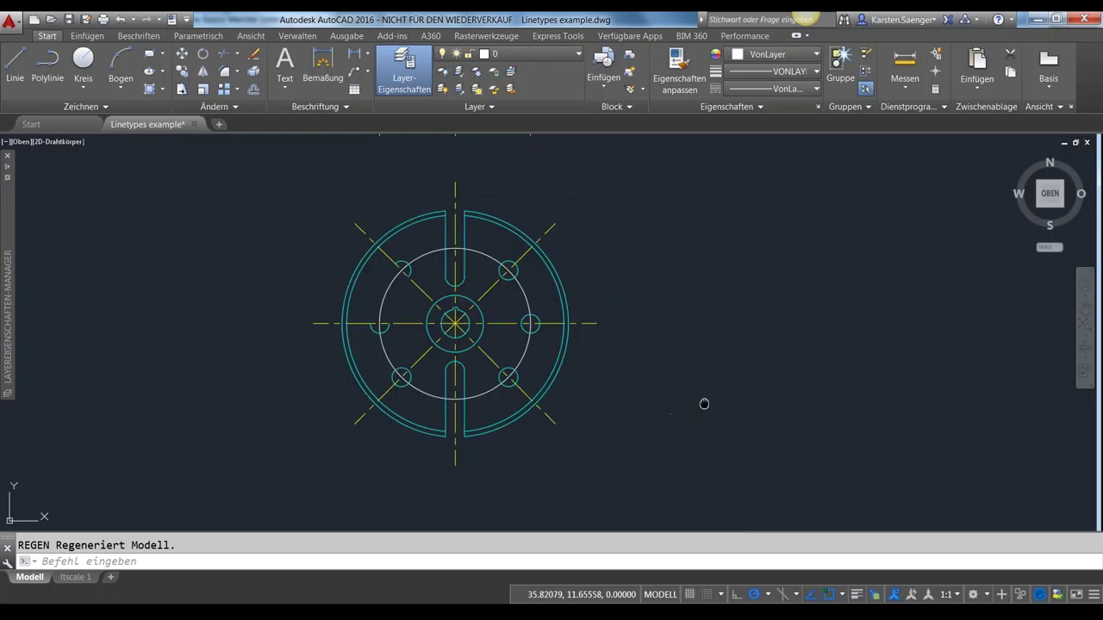
middle_drag(704, 405, 682, 486)
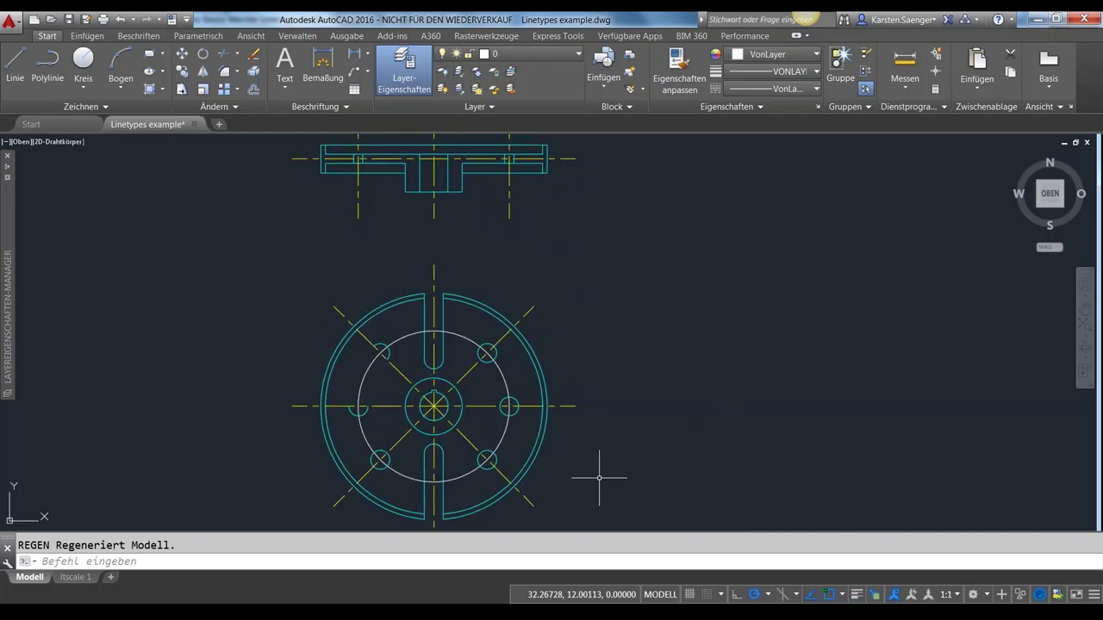
scroll(599, 478, down, 2)
middle_drag(599, 477, 592, 406)
scroll(593, 432, up, 2)
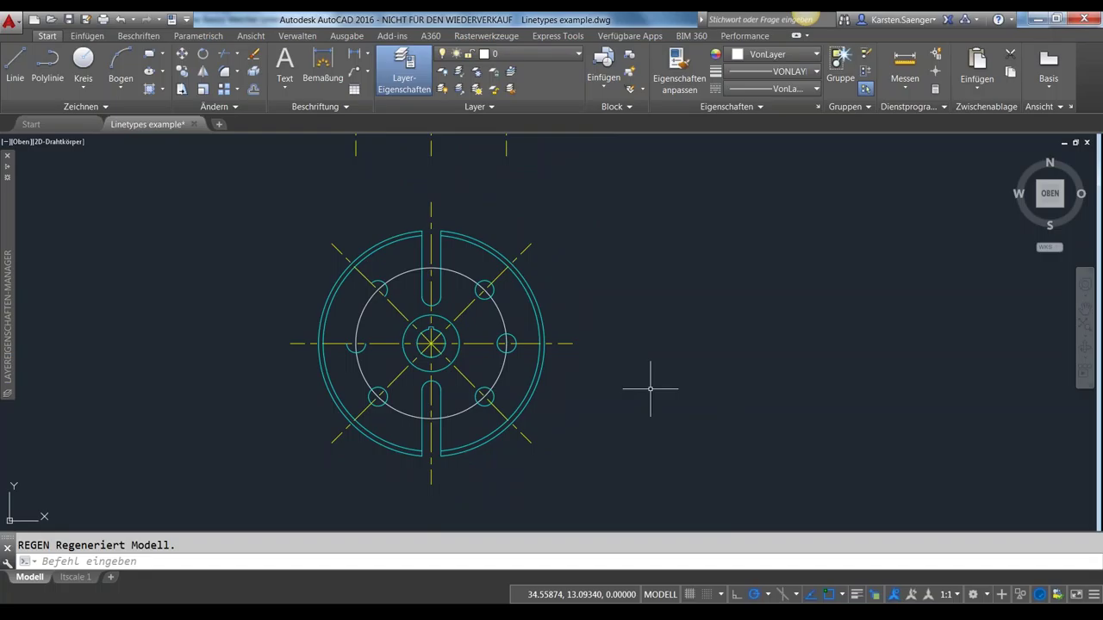
click(279, 561)
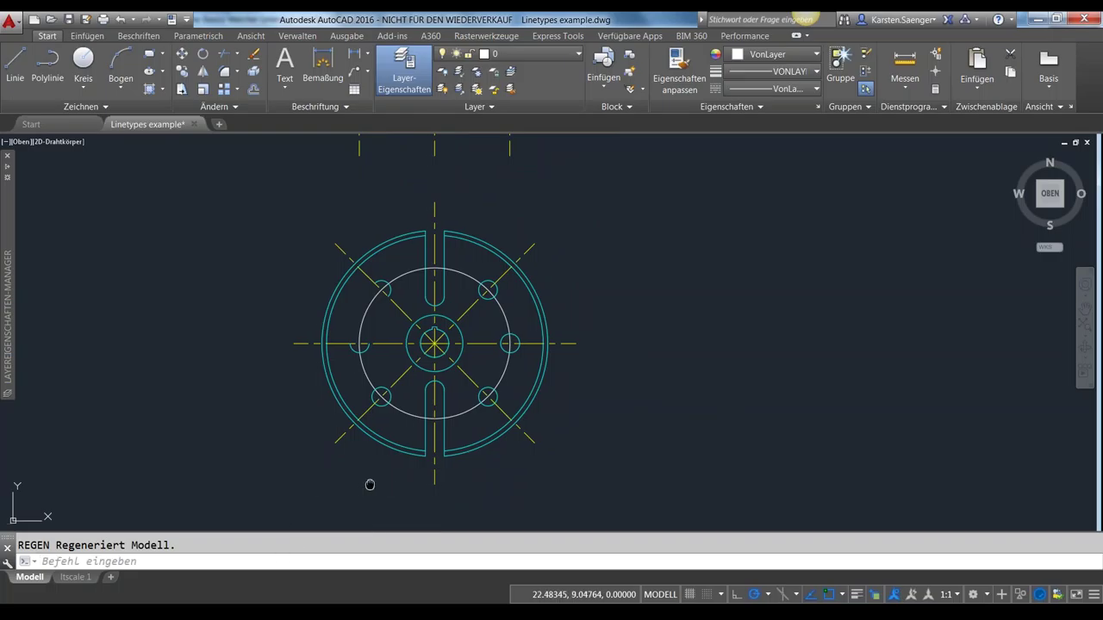
middle_drag(362, 488, 394, 461)
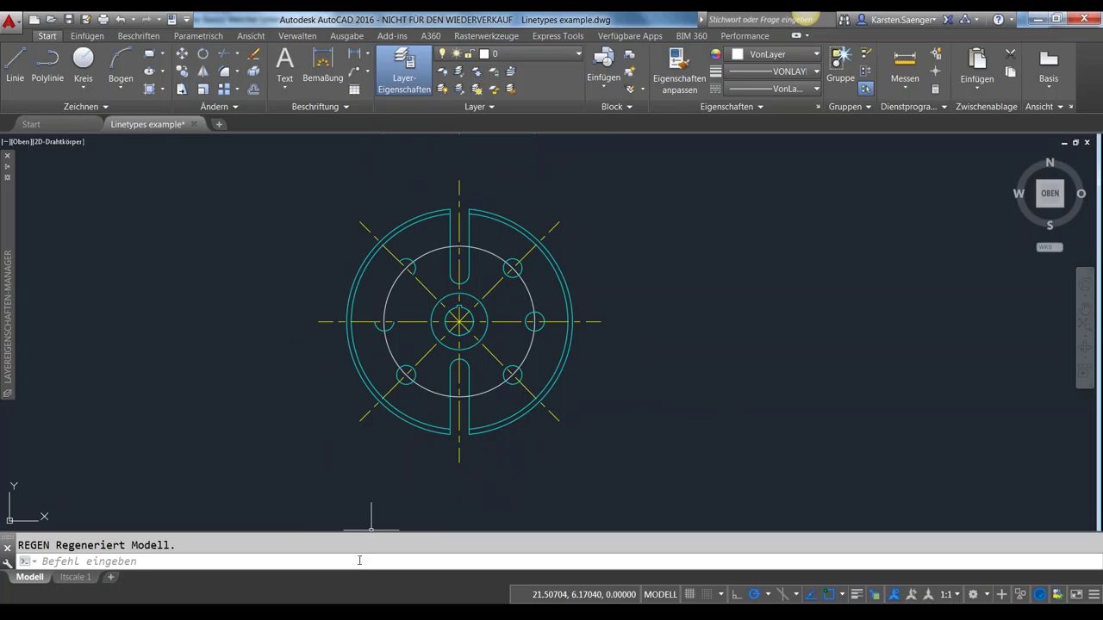
- Open the Linetype Manager with LT and close it without changes
text(LT)
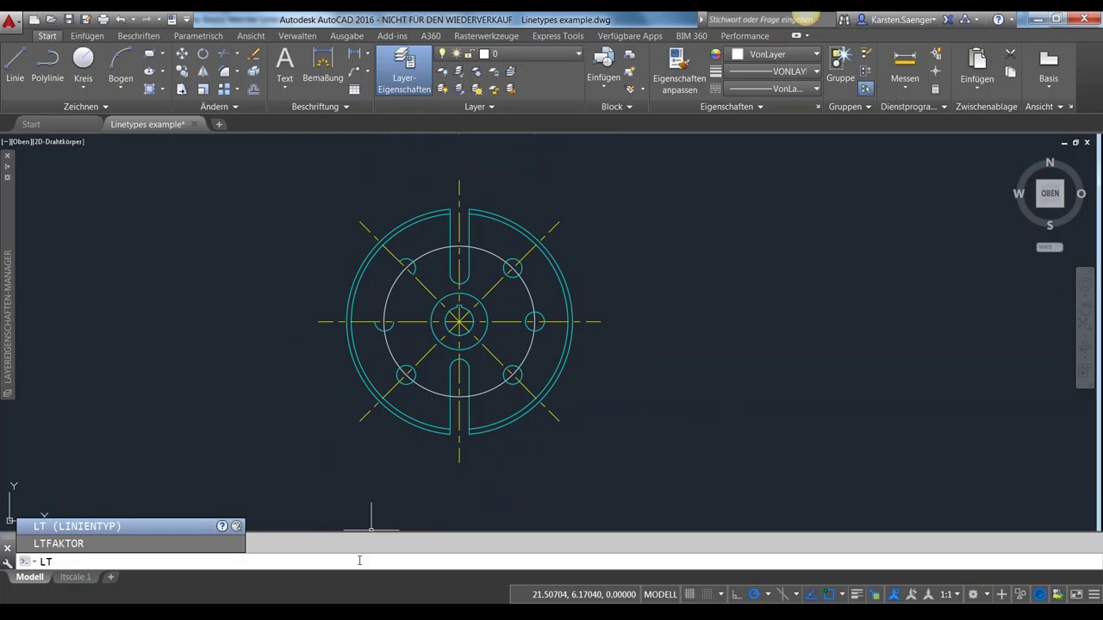
key(Return)
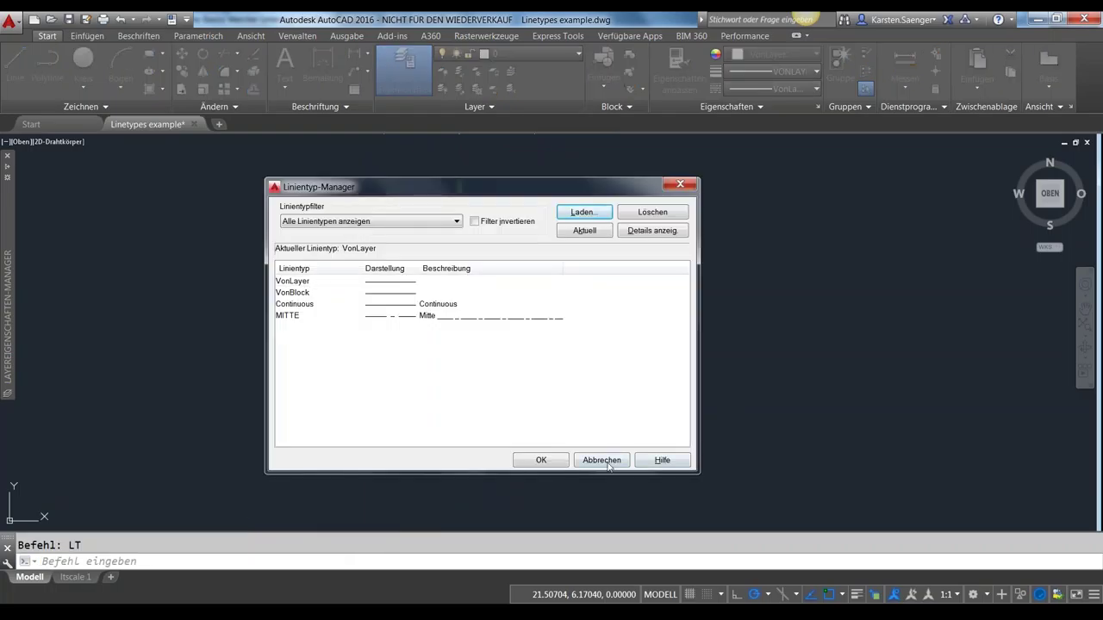
click(607, 463)
- Set the global linetype scale to 0.5 and regenerate the drawing
text(tsc)
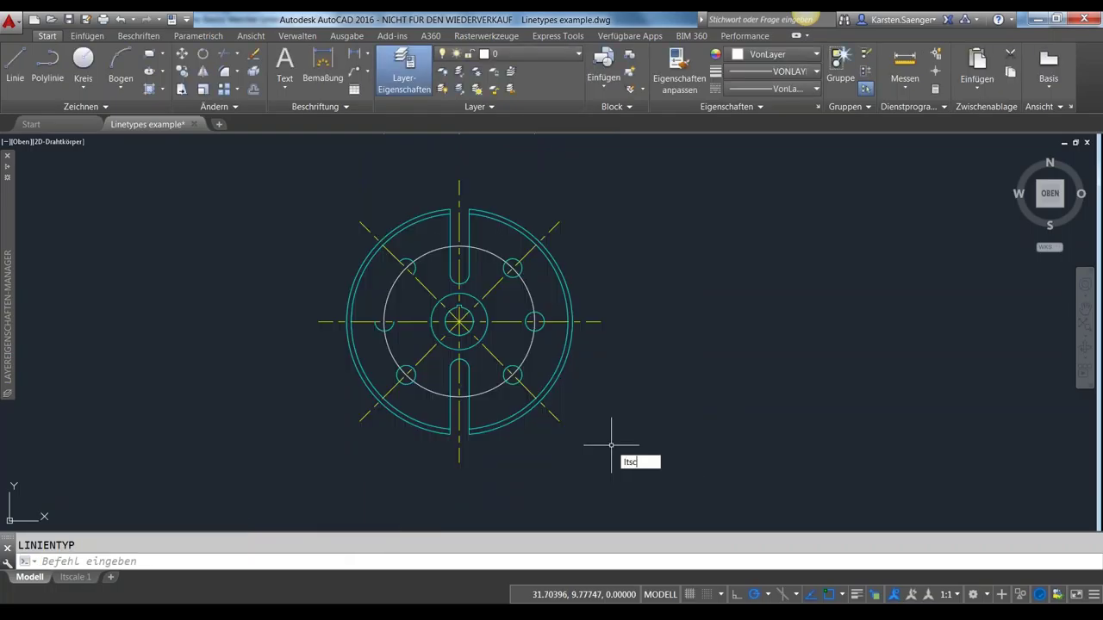
key(Return)
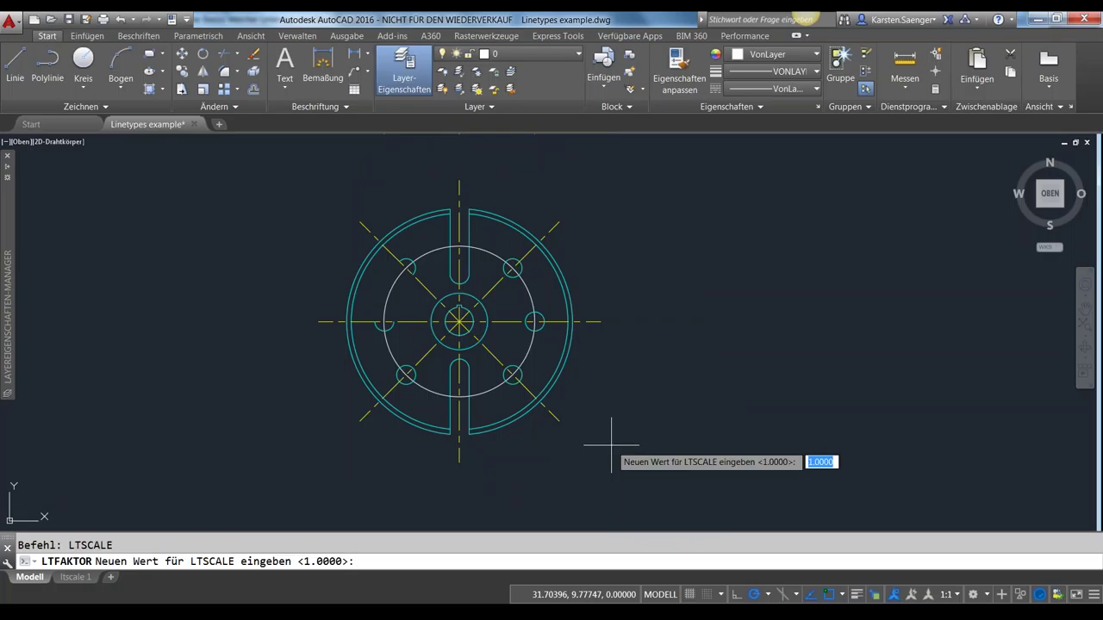
text(0.5)
key(Return)
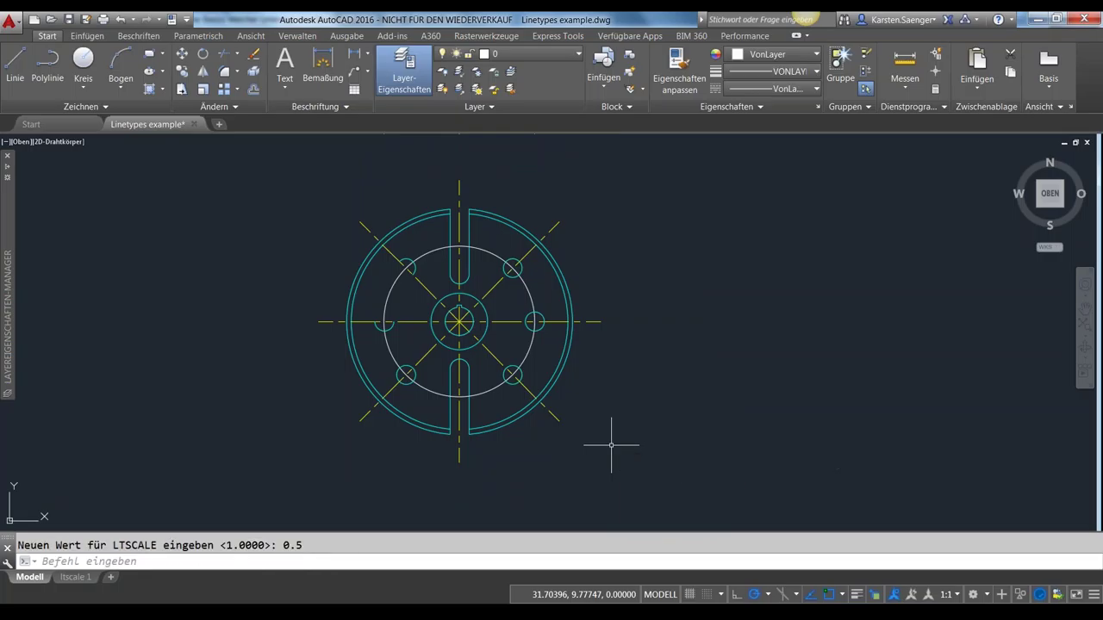
text(RG)
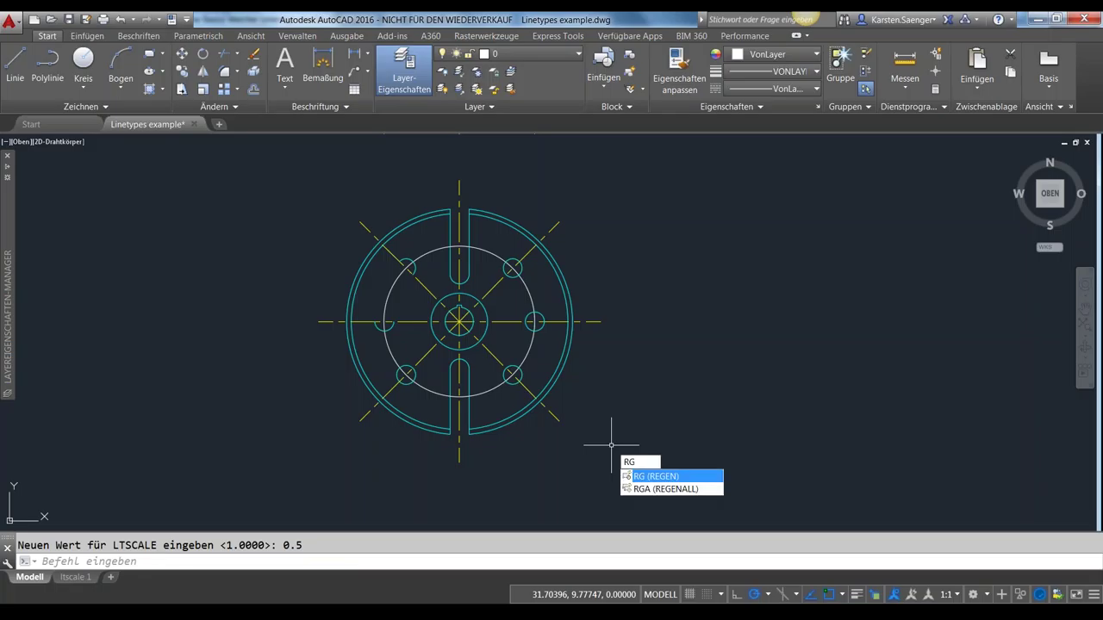
key(Return)
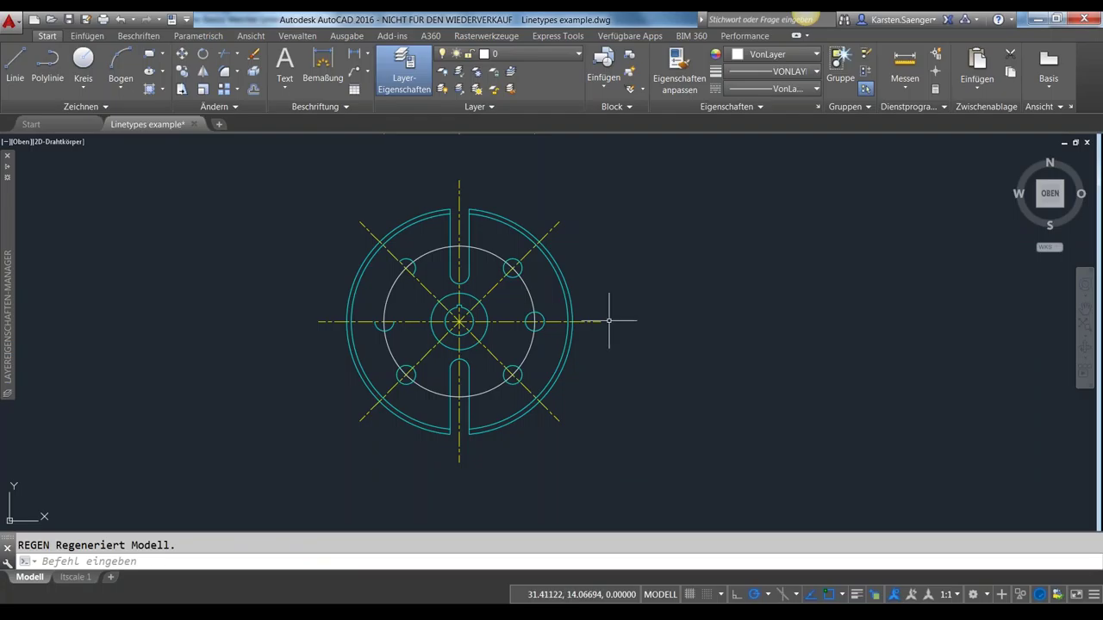
- Zoom and pan so the flange's side view above the plan is centred and large
scroll(611, 312, down, 2)
mouse_move(630, 276)
middle_down()
mouse_move(591, 264)
mouse_move(574, 364)
middle_up()
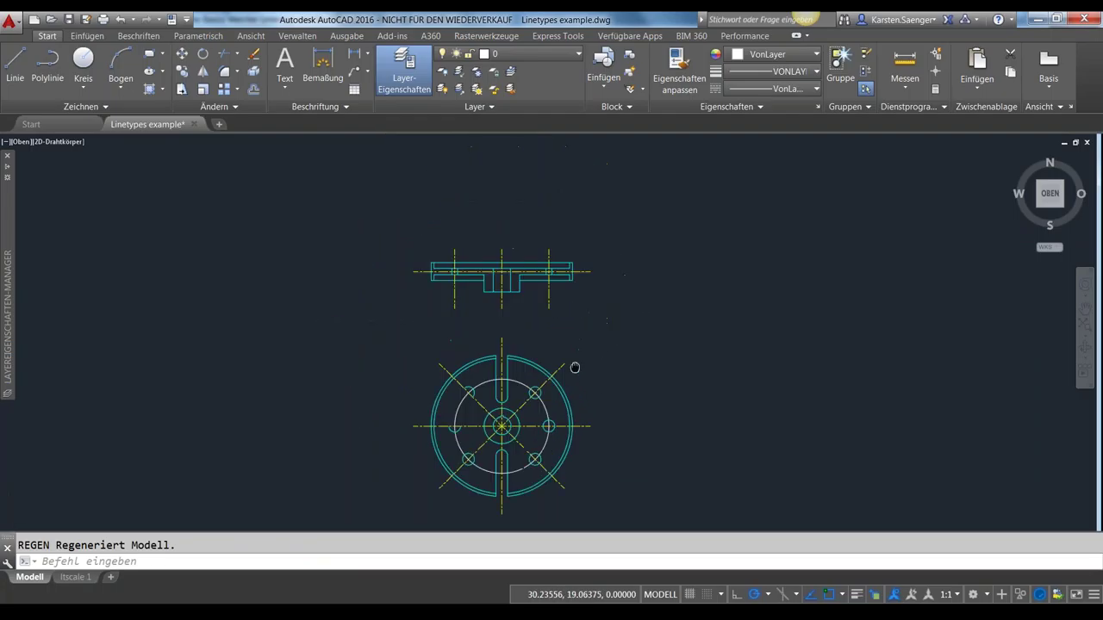
scroll(537, 303, up, 2)
middle_drag(492, 292, 489, 351)
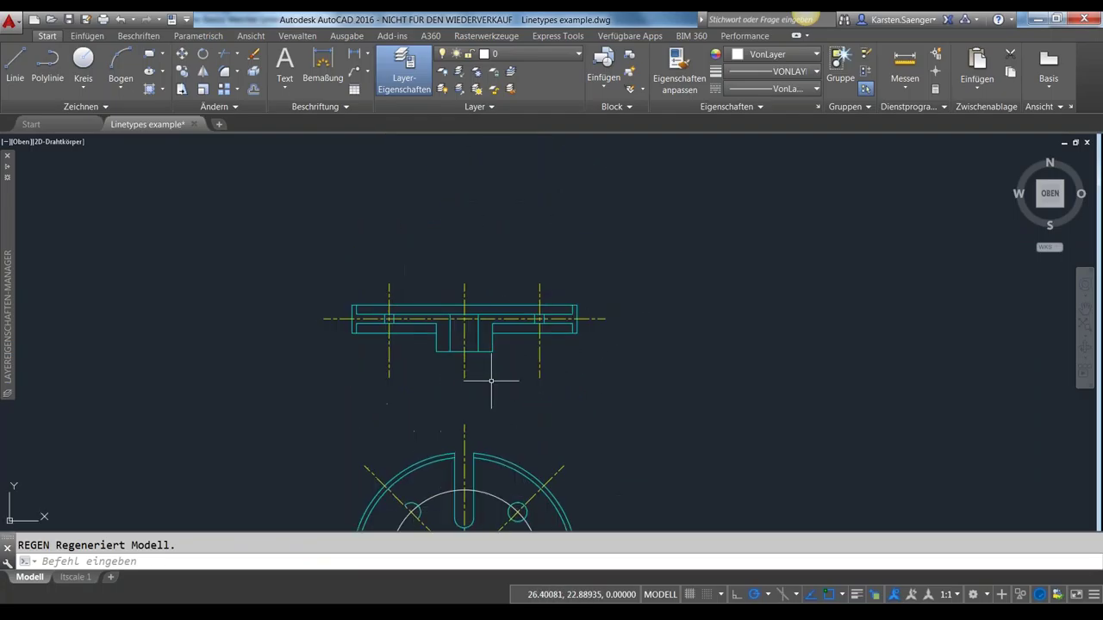
scroll(491, 371, up, 1)
scroll(490, 397, up, 1)
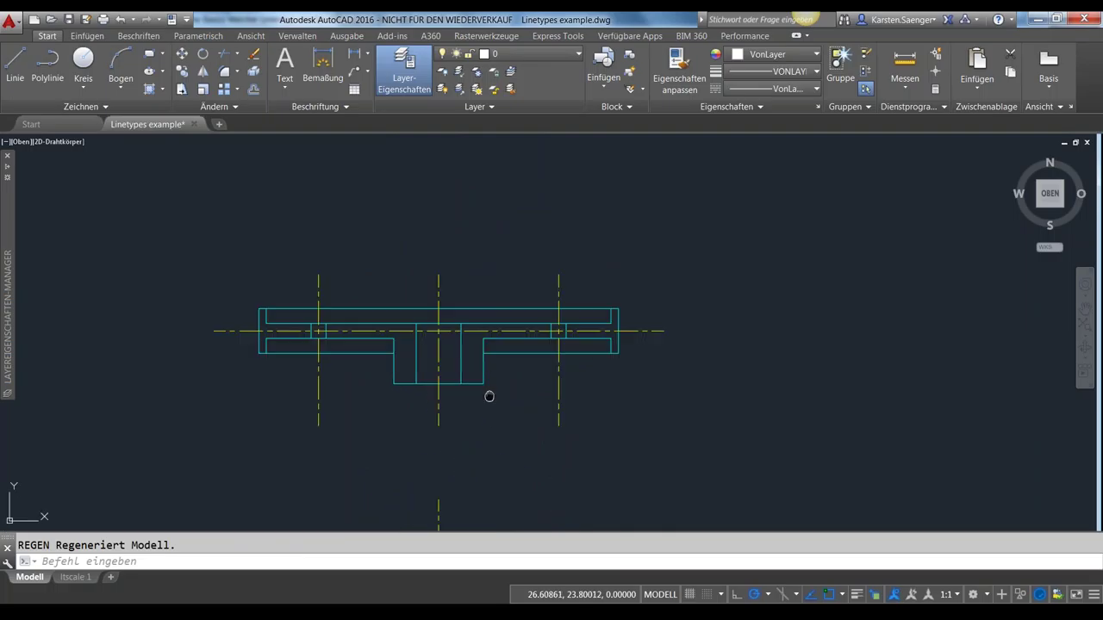
middle_drag(489, 394, 493, 379)
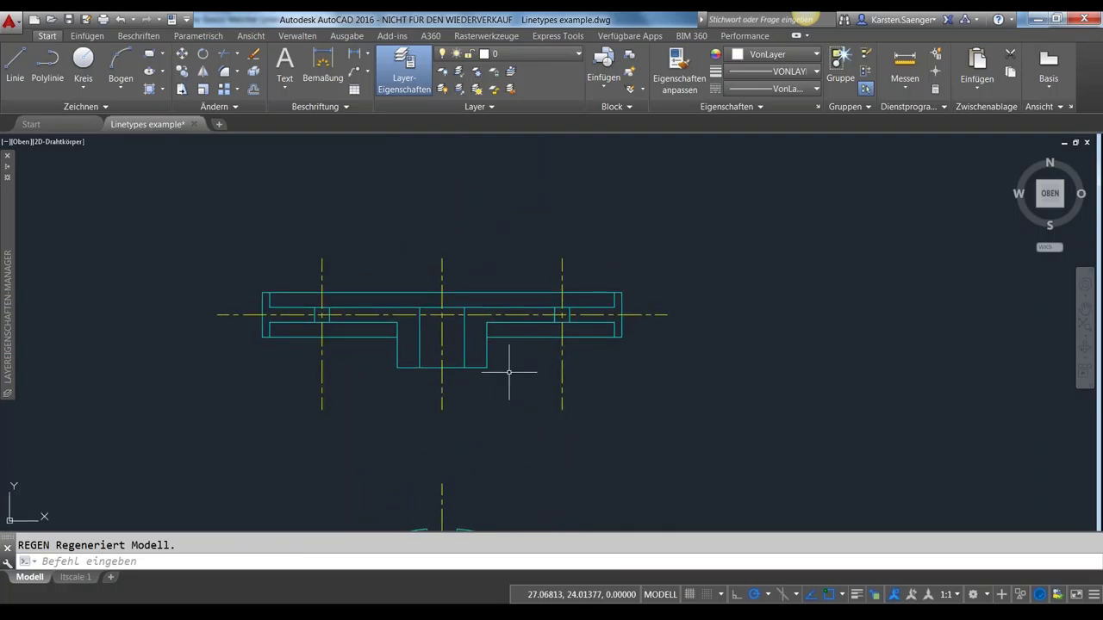
middle_drag(502, 381, 528, 378)
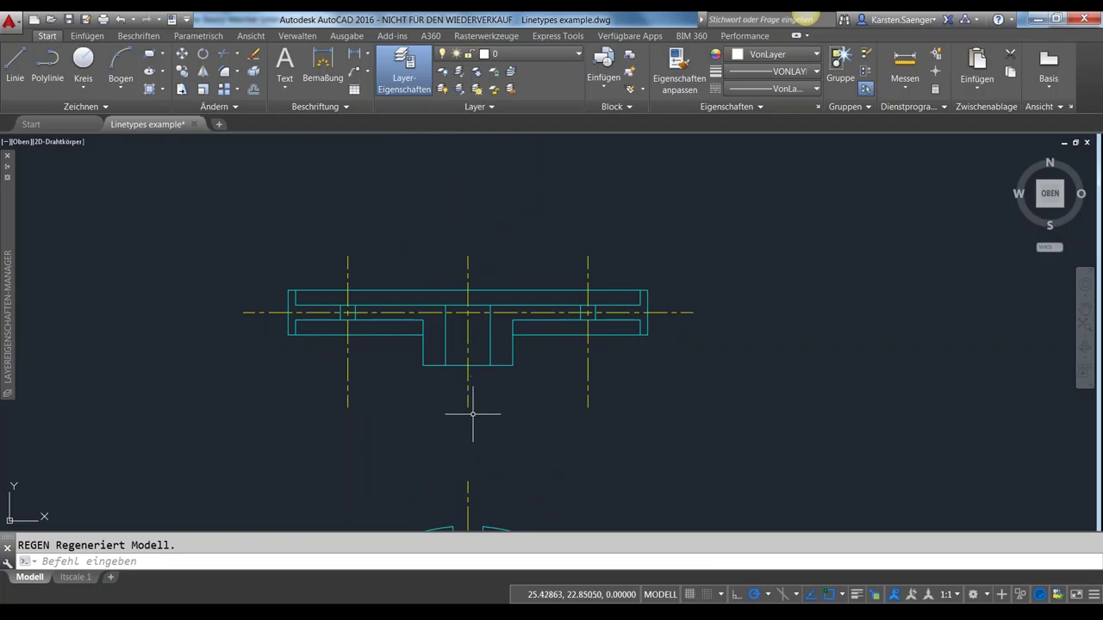
middle_drag(528, 378, 546, 387)
- Give the side view's right vertical centre line a Linientypfaktor of 2 via the Properties palette
click(606, 386)
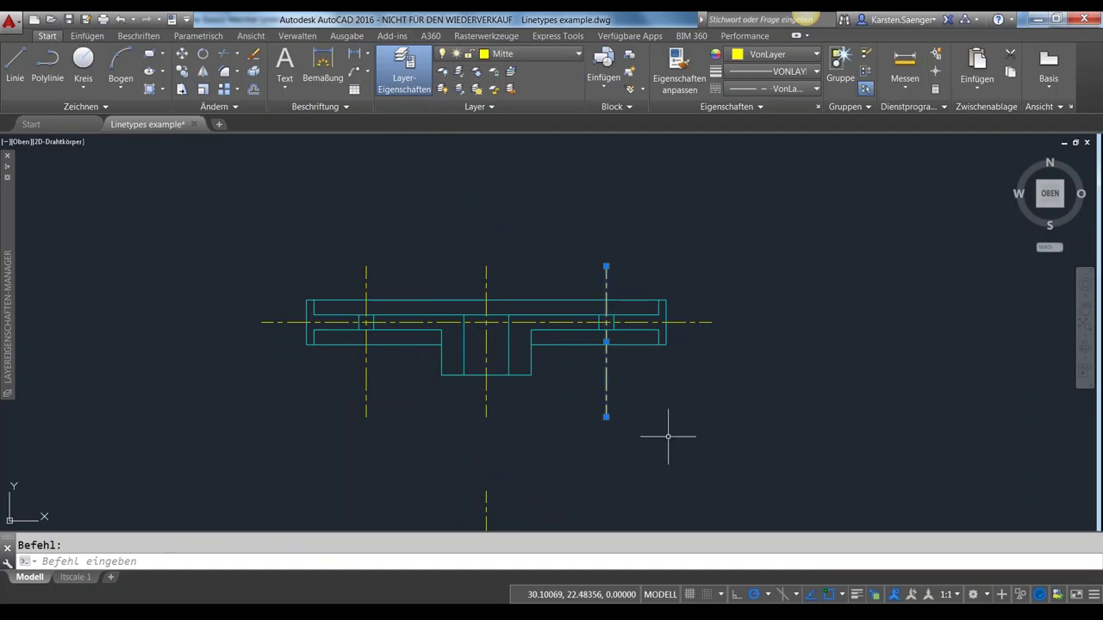
key(ctrl+1)
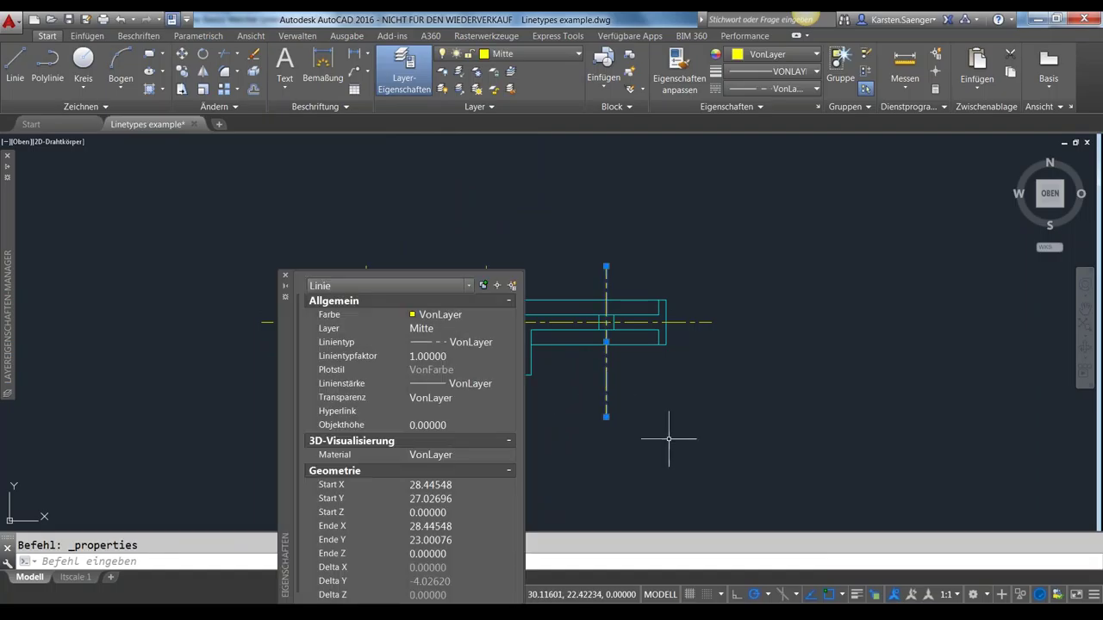
drag(284, 348, 35, 235)
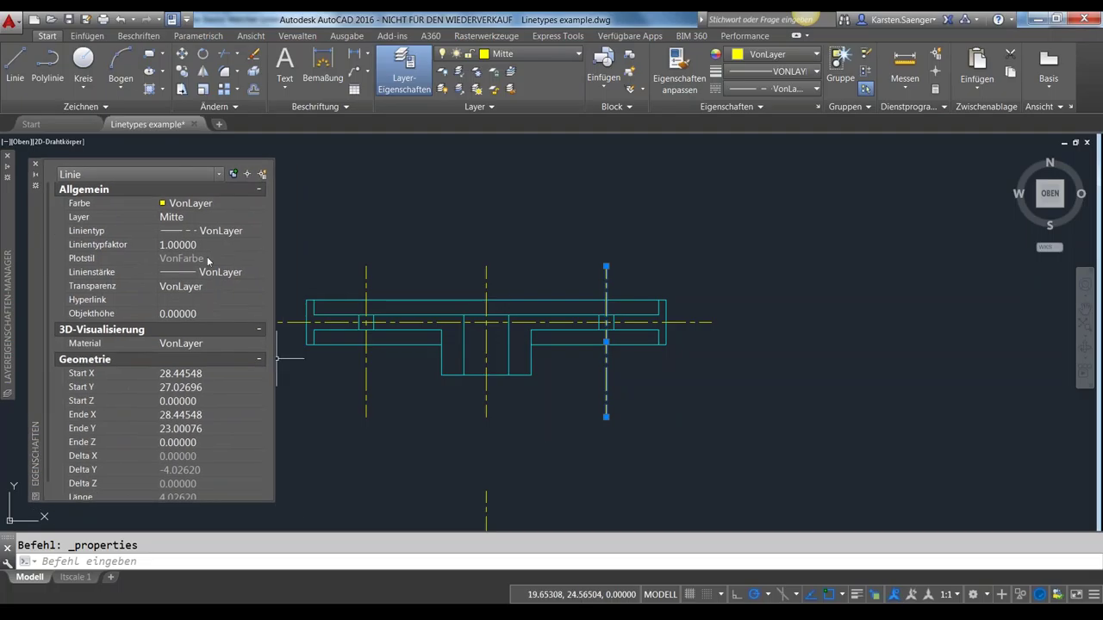
click(105, 246)
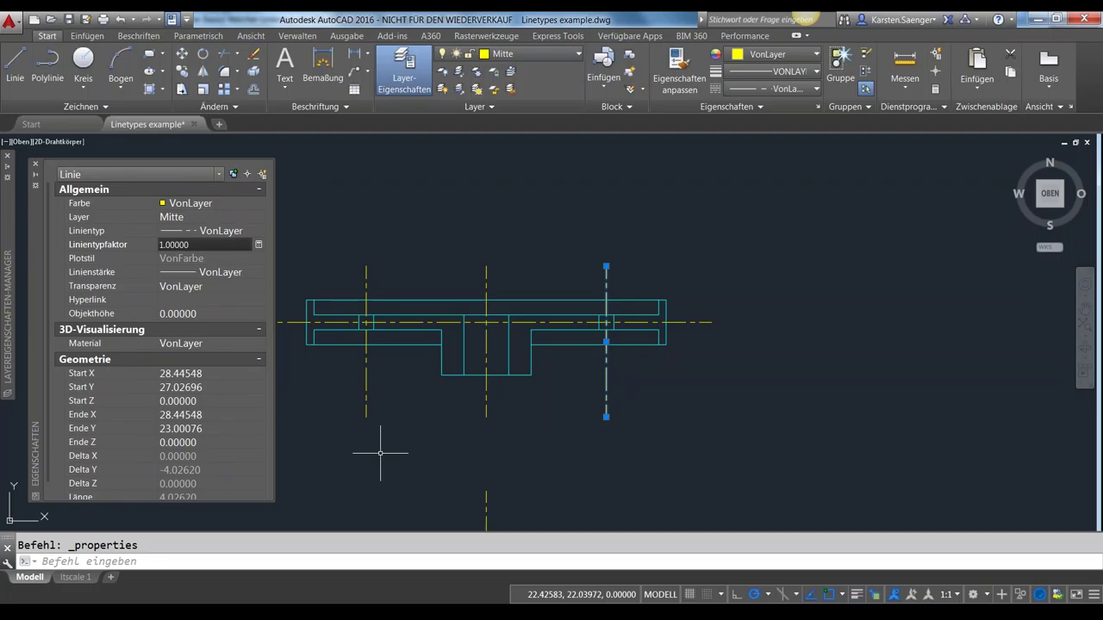
click(201, 243)
double_click(201, 244)
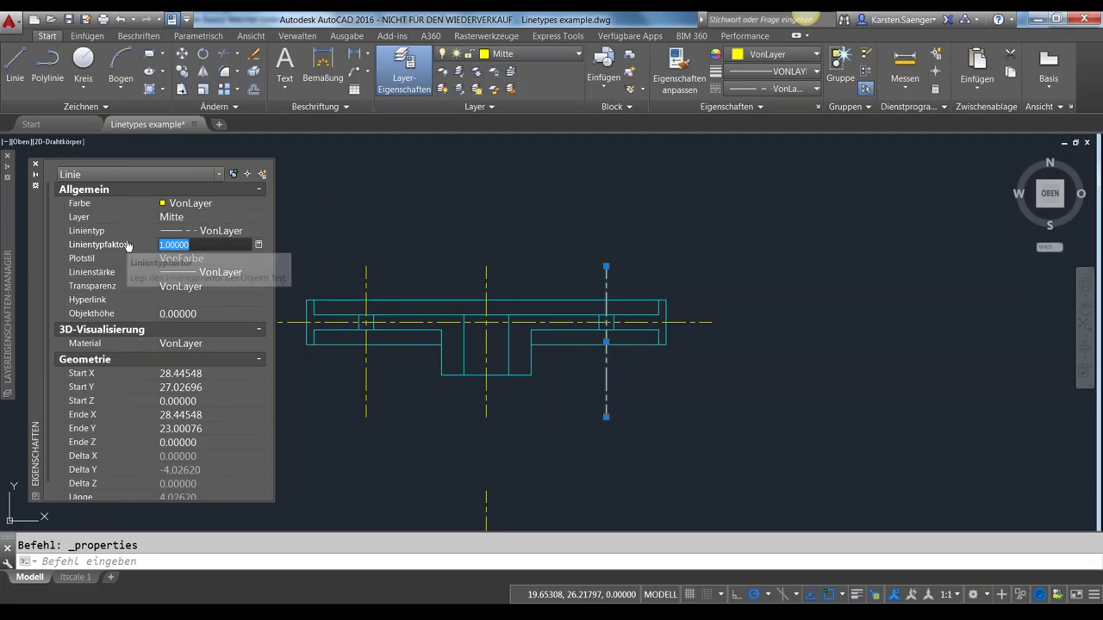
text(2)
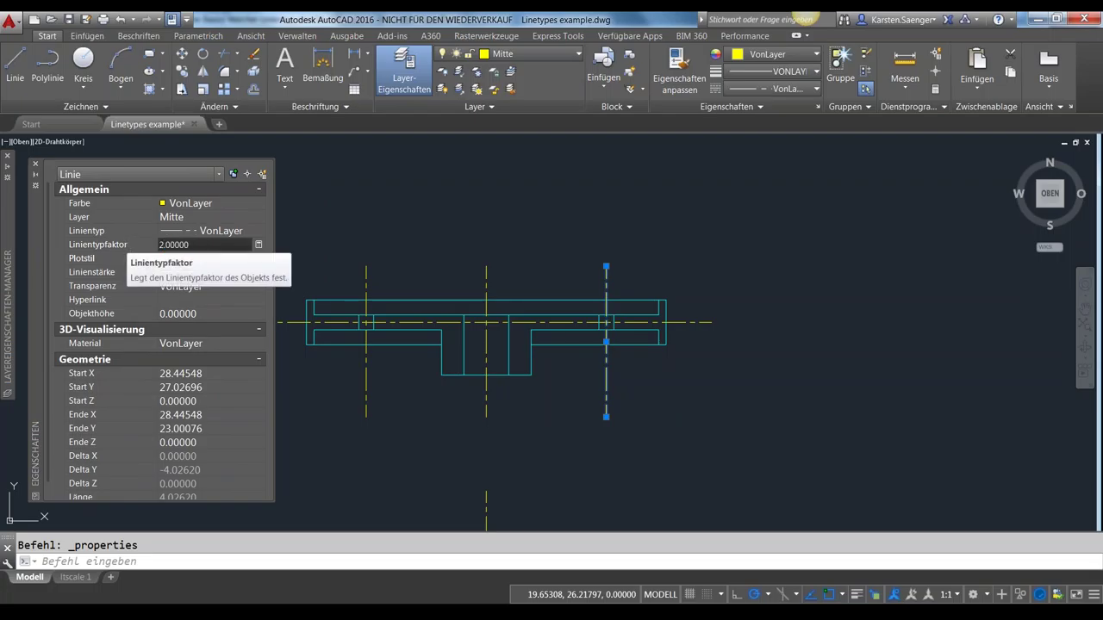
key(Return)
key(Escape)
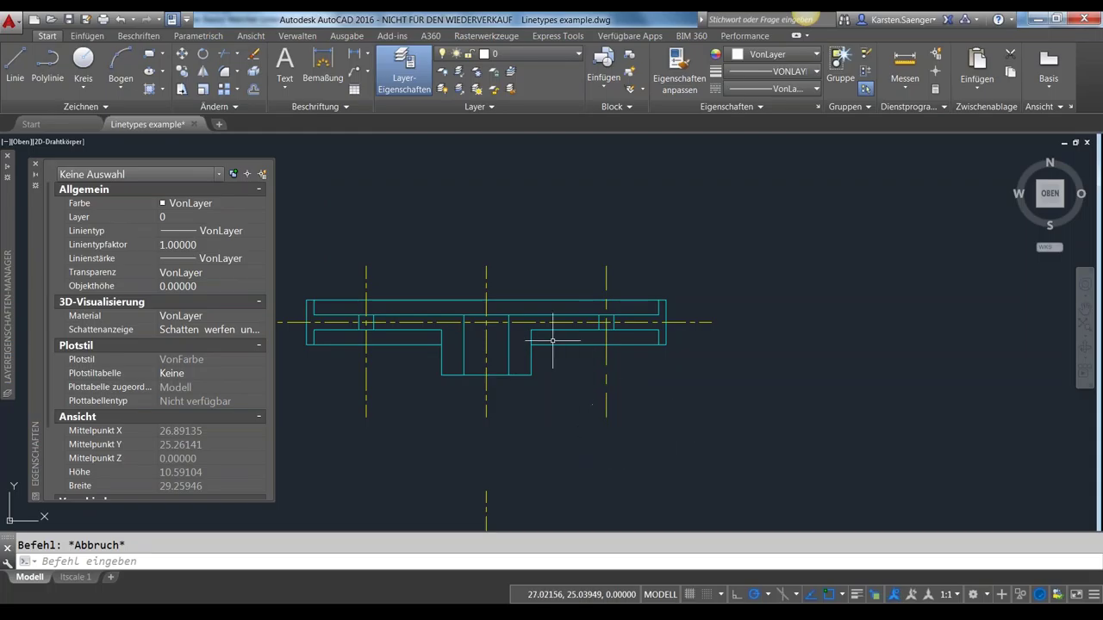
click(606, 358)
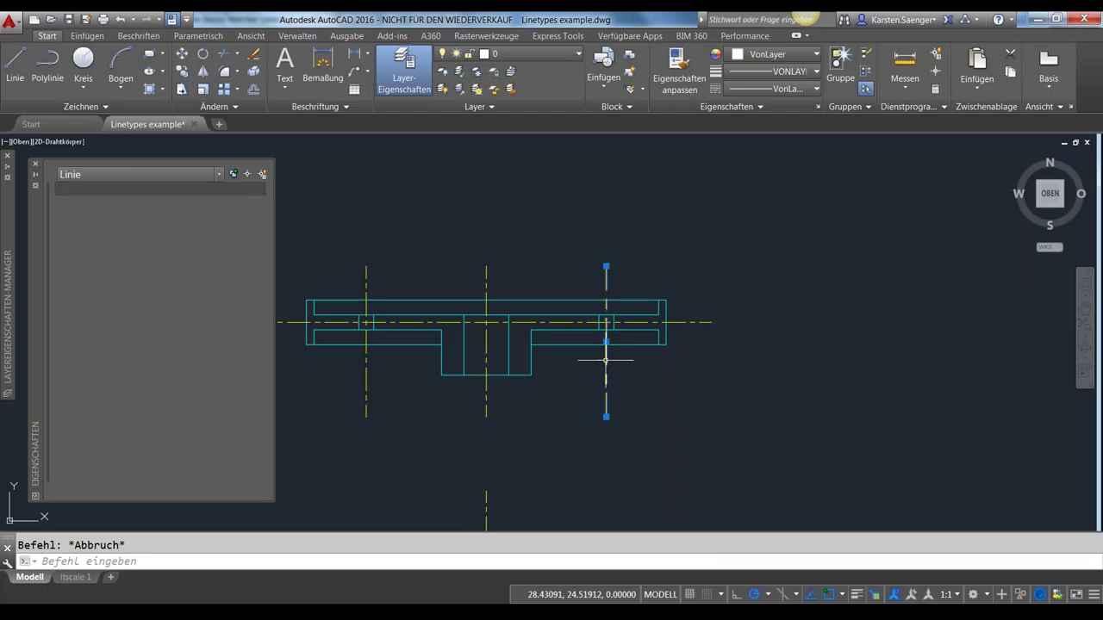
click(520, 565)
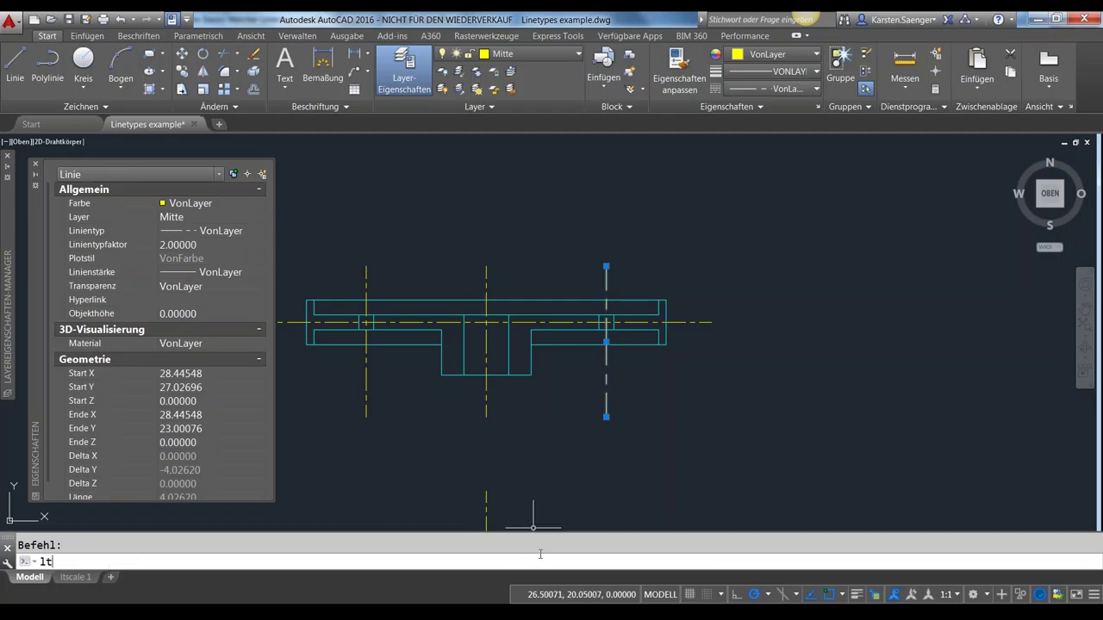
- Reset LTSCALE to 1, regenerate, and check the right centre line keeps its own scale 2
text(sca)
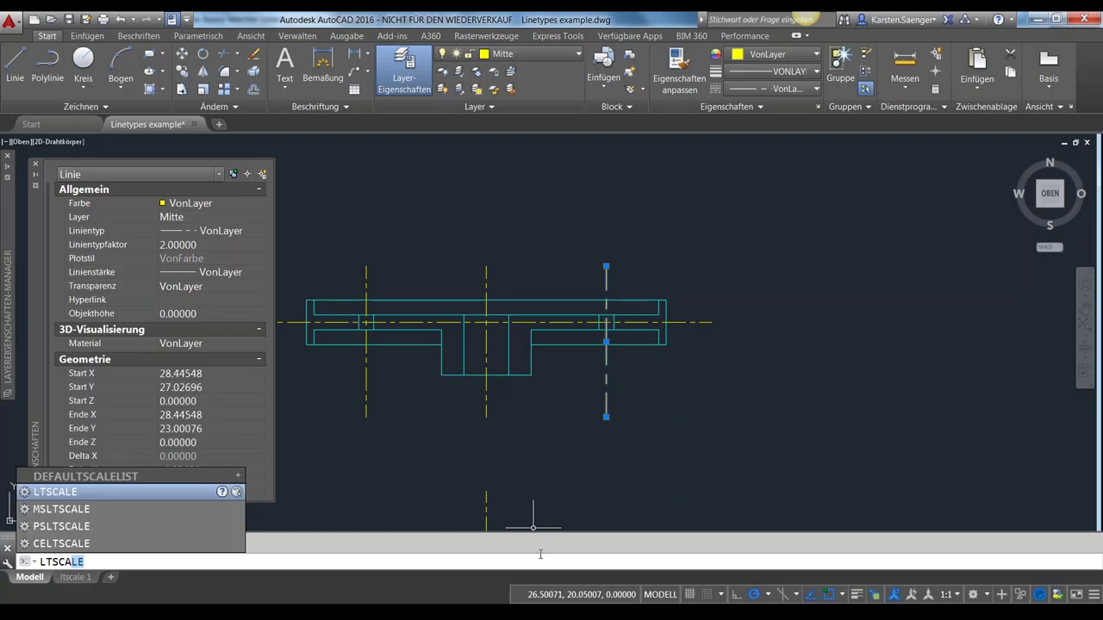
key(Return)
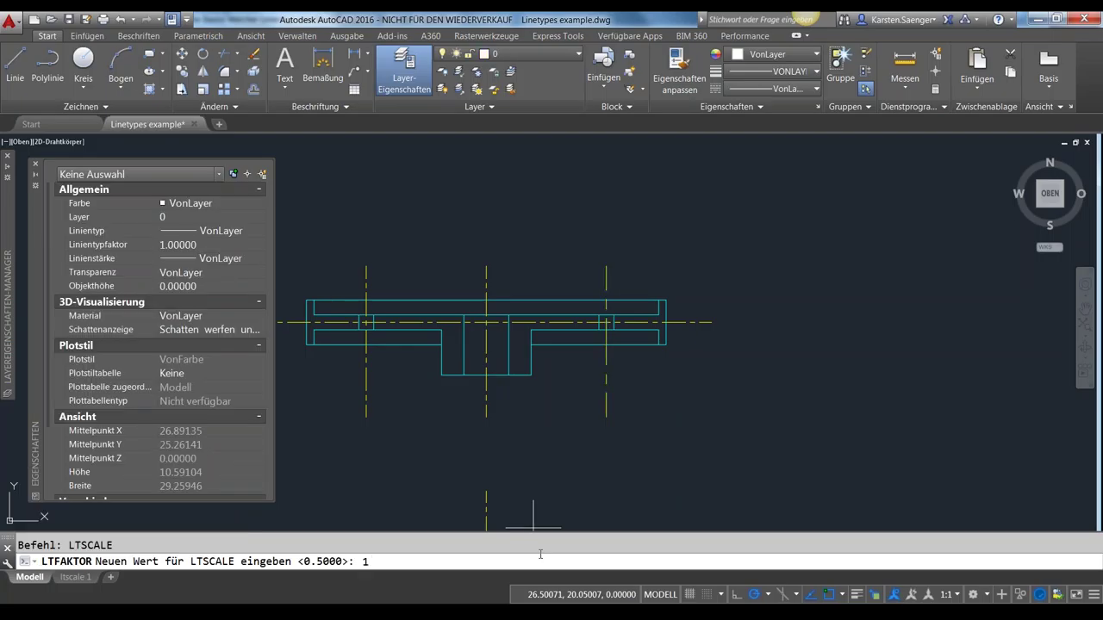
key(Return)
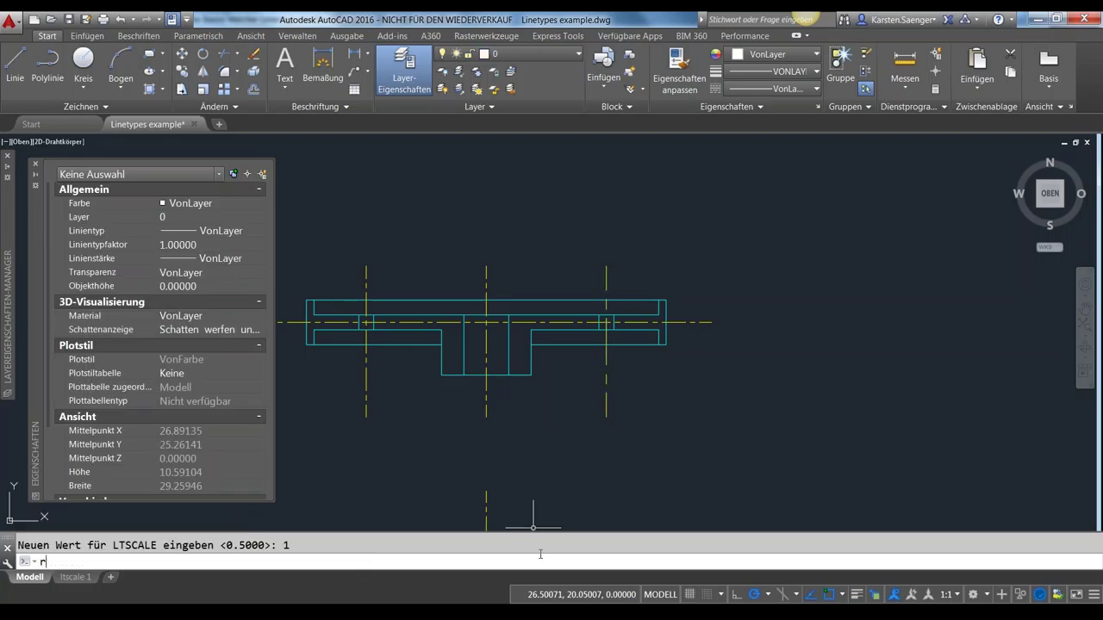
text(e)
key(Return)
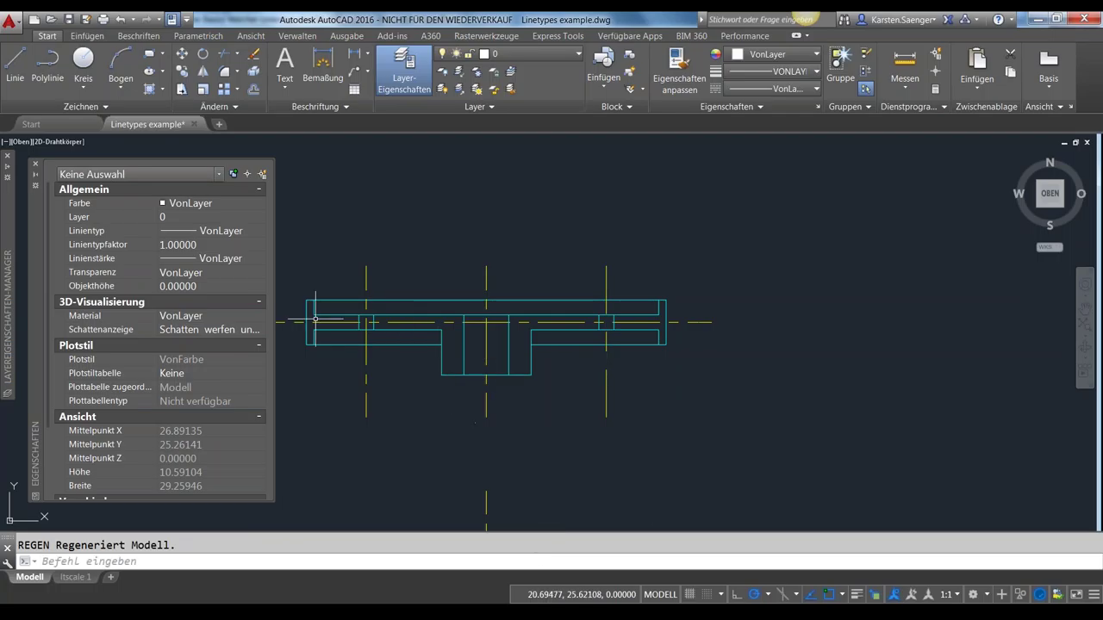
click(606, 398)
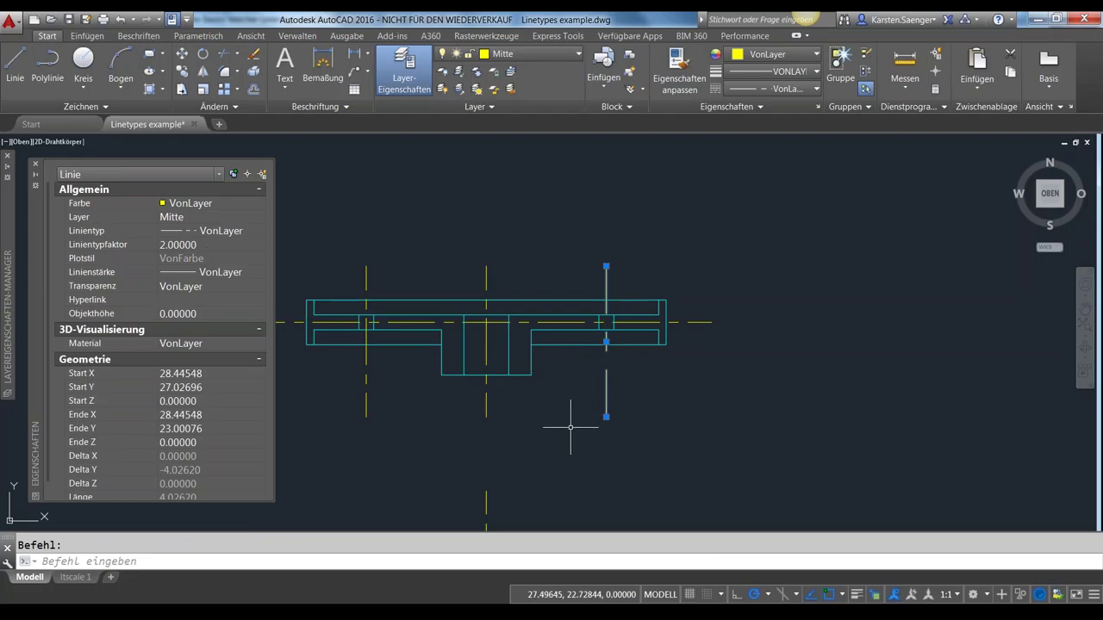
key(Escape)
text(c)
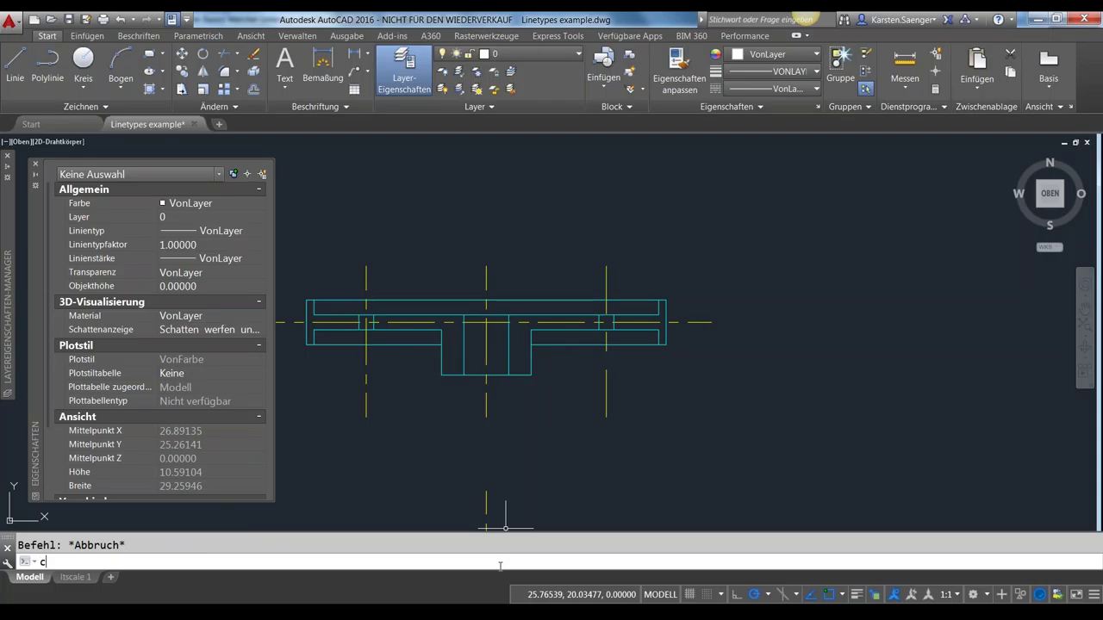
- Set CELTSCALE to 3 so newly drawn objects get linetype scale 3
text(eltsc)
key(Return)
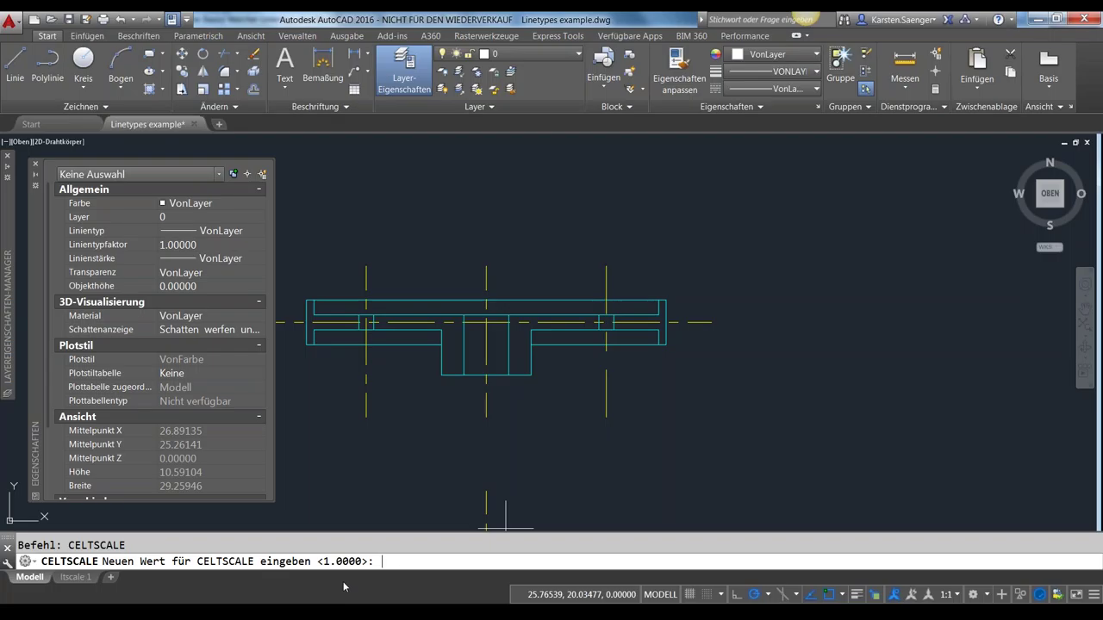
key(Return)
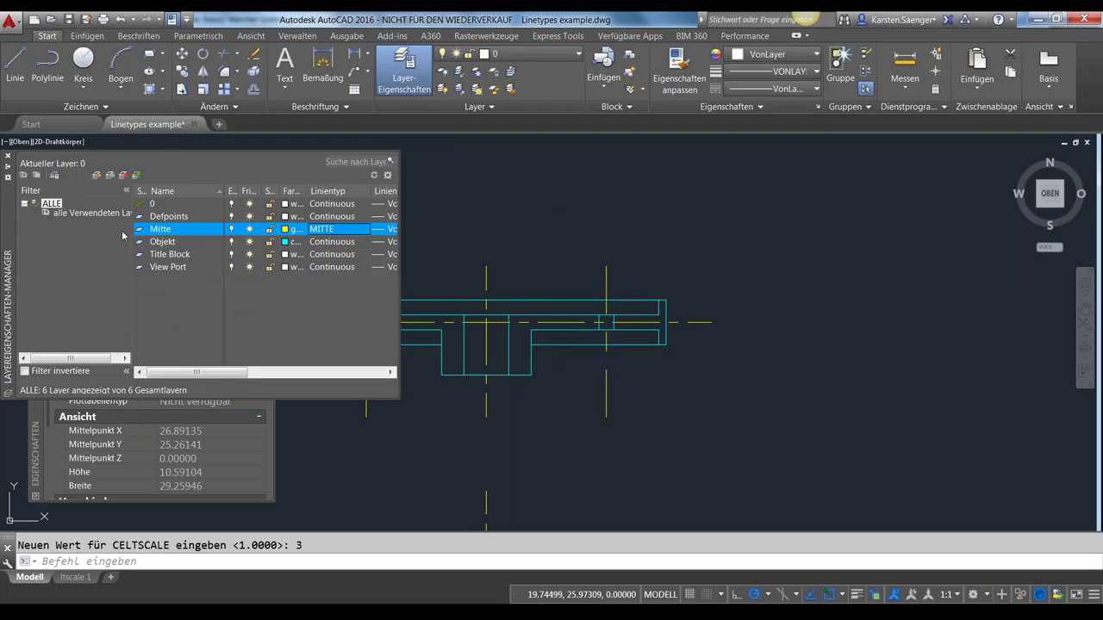
- Make Mitte the current layer and draw a horizontal line above the flange
double_click(162, 233)
click(15, 65)
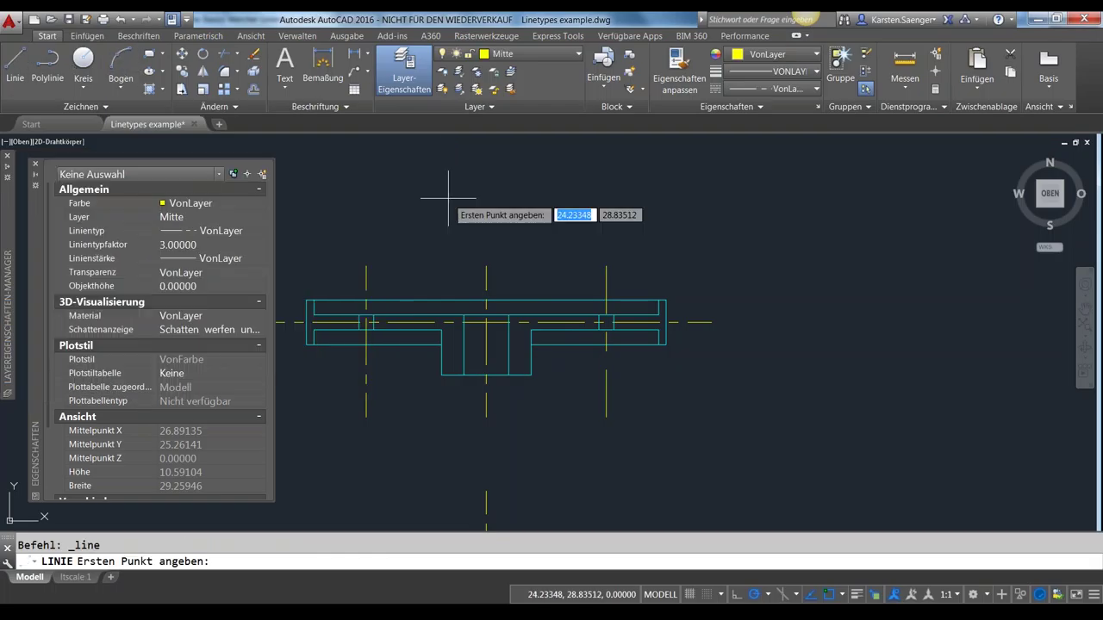
click(417, 214)
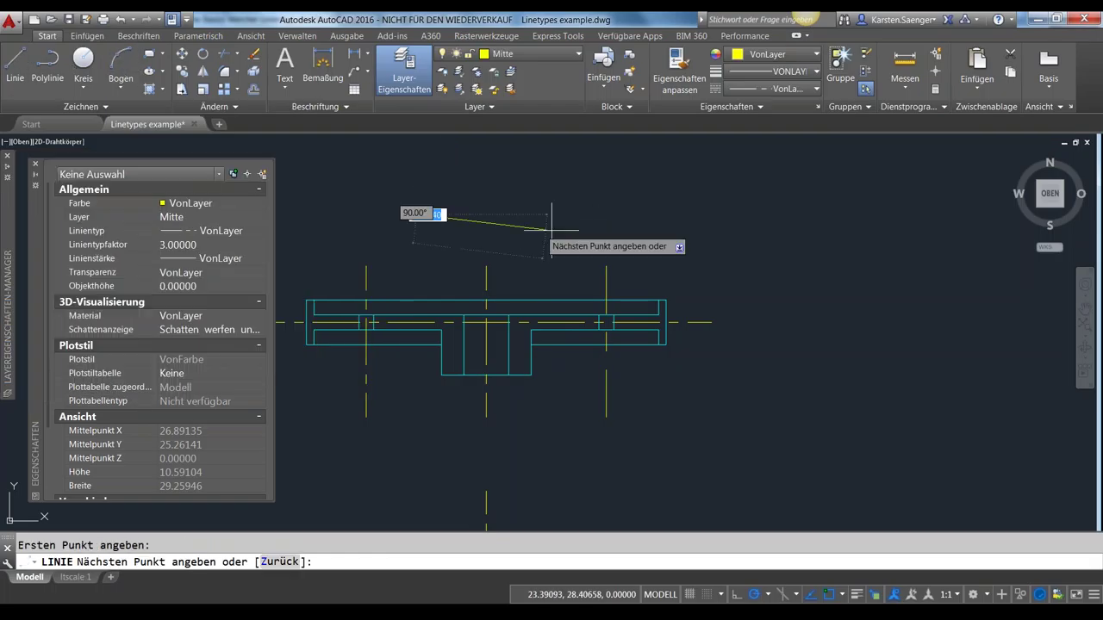
click(628, 213)
key(Return)
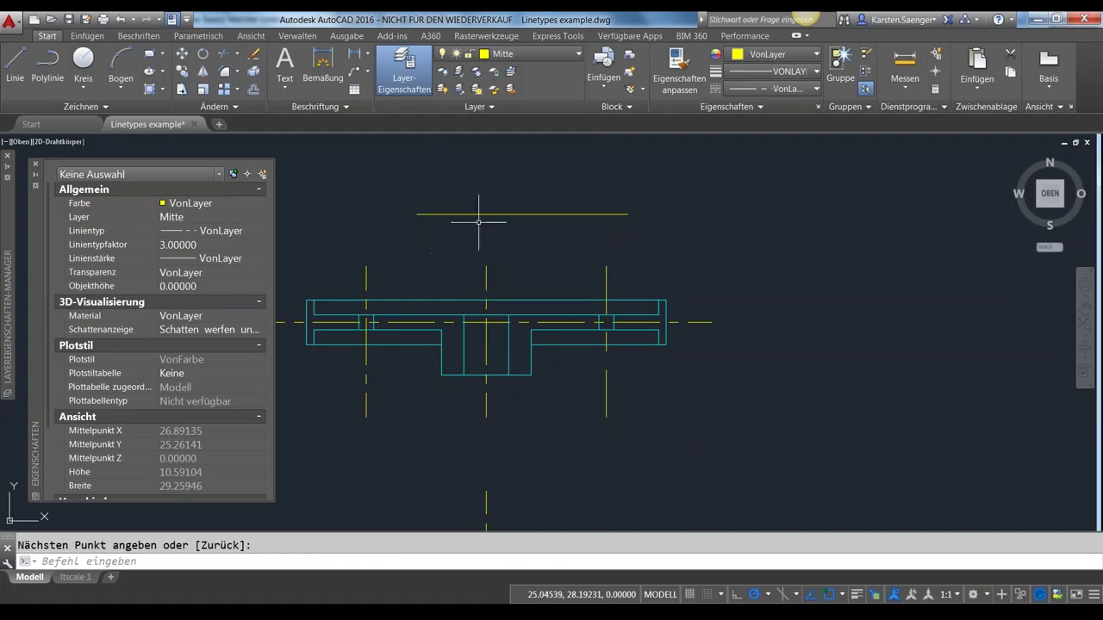
- Set the new line's linetype scale to 1 in the Properties palette so it shows dashes
click(466, 215)
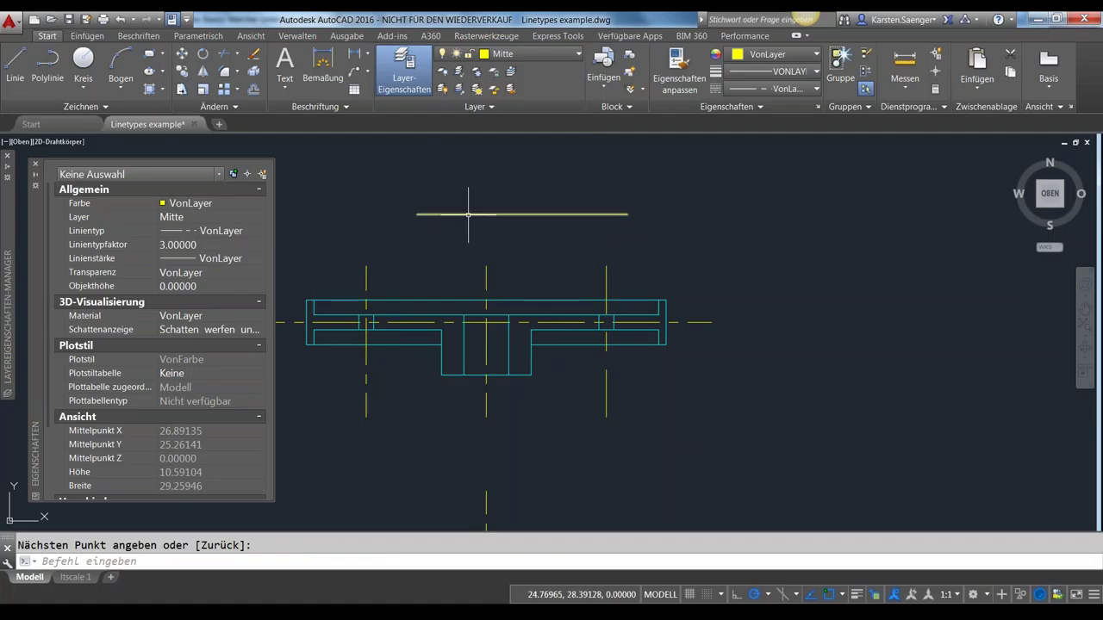
click(203, 244)
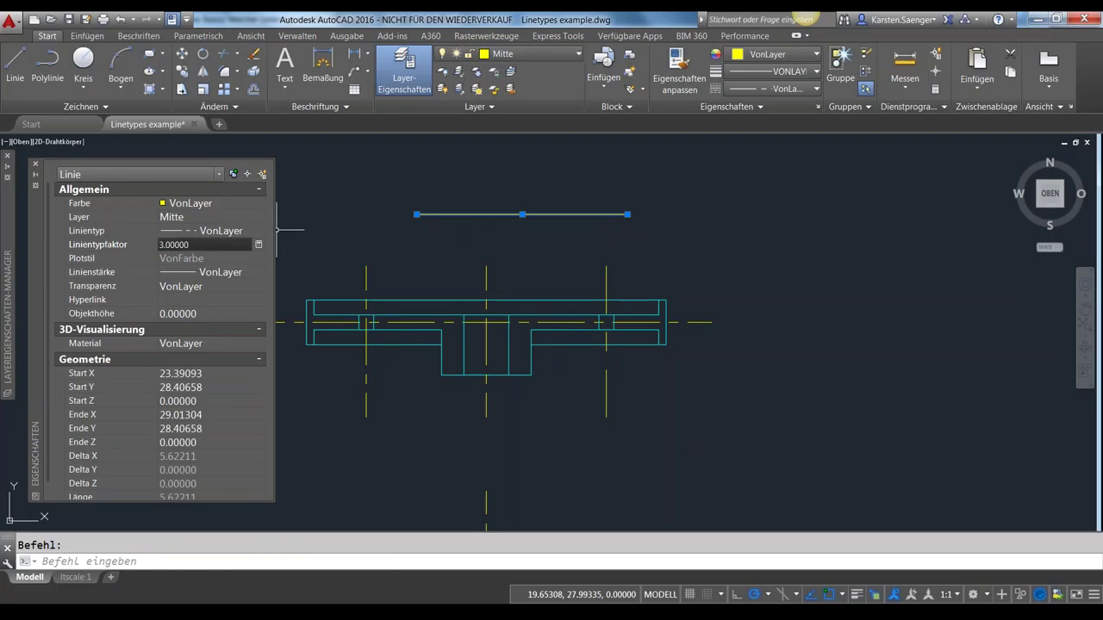
text(1)
key(Return)
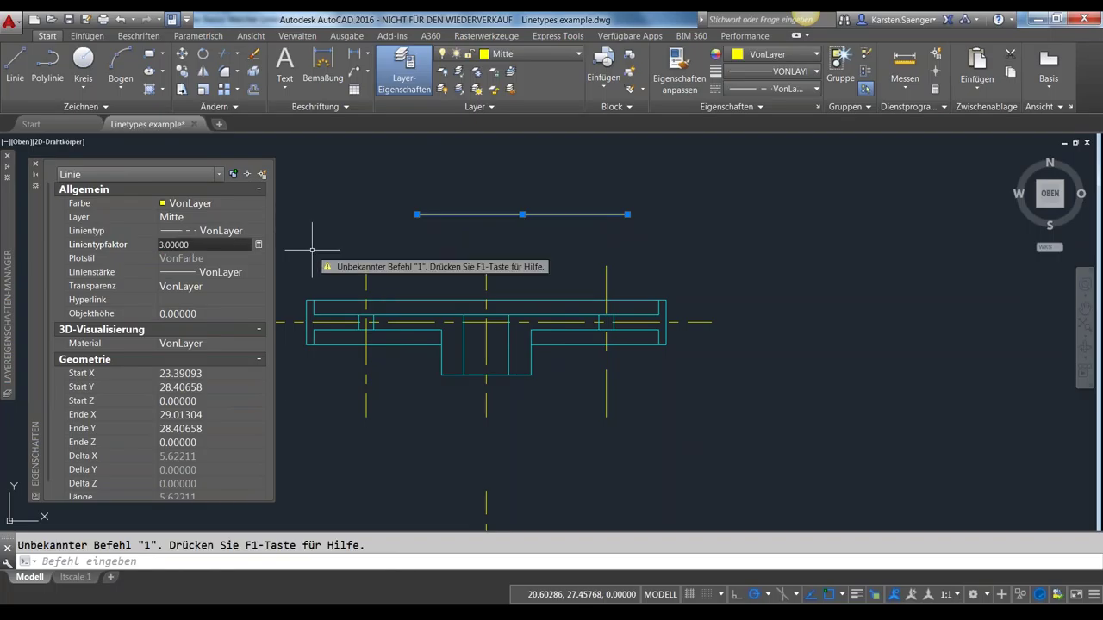
key(Escape)
click(208, 245)
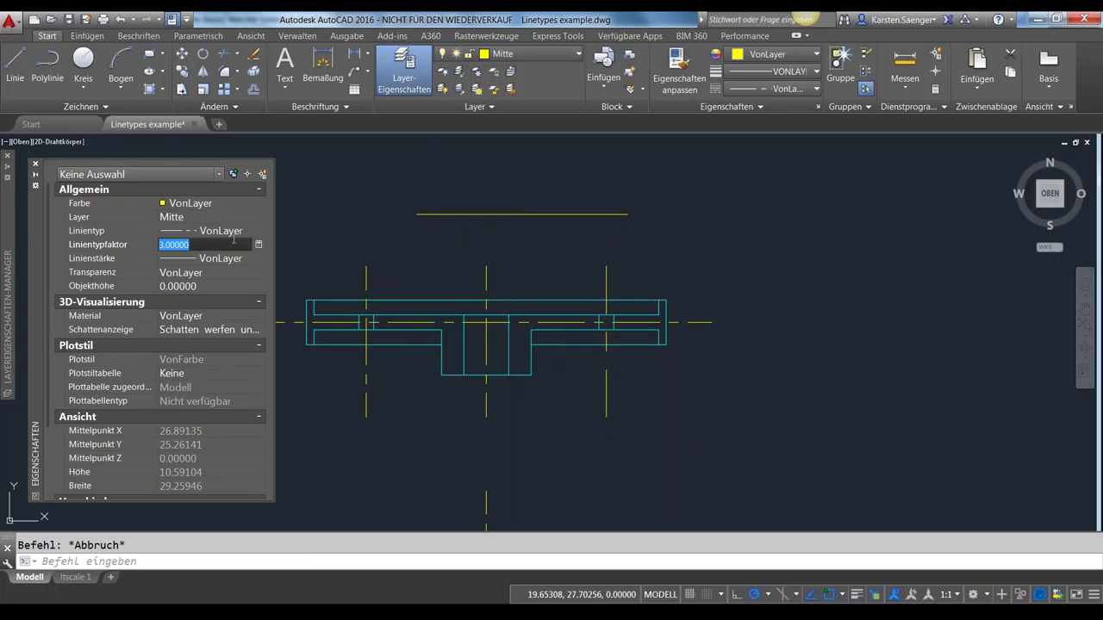
text(1)
key(Return)
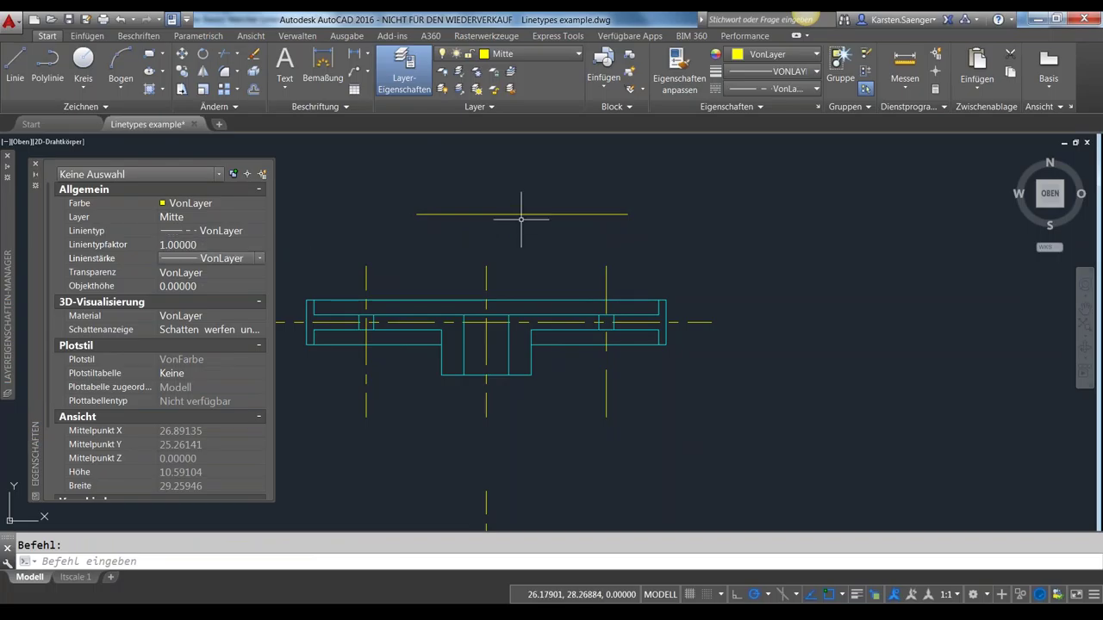
click(521, 215)
click(207, 244)
text(1)
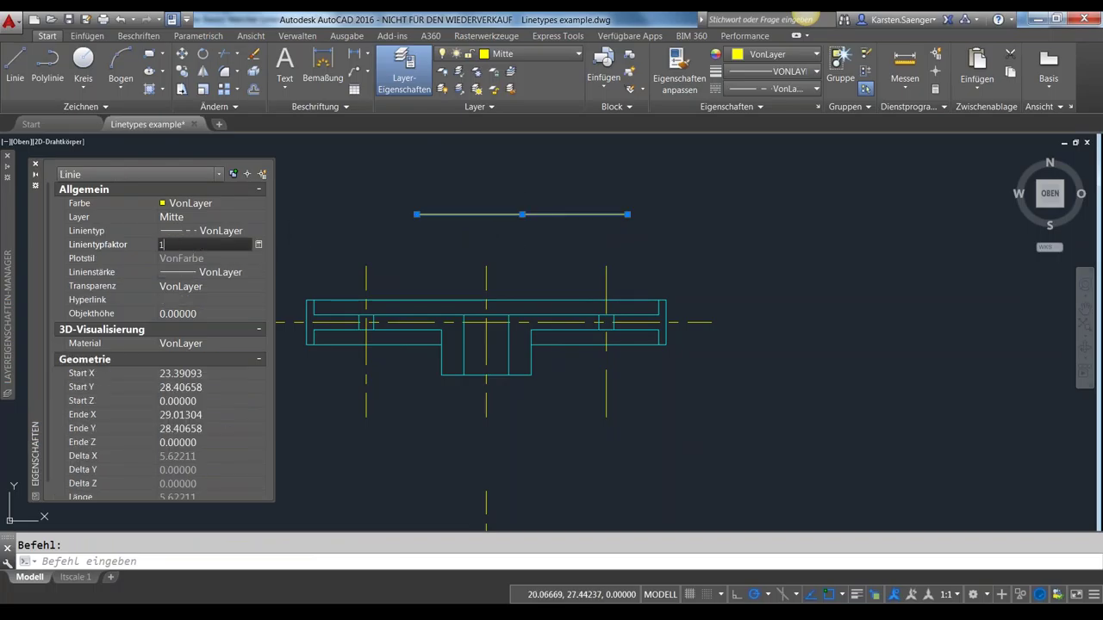
key(Return)
key(Escape)
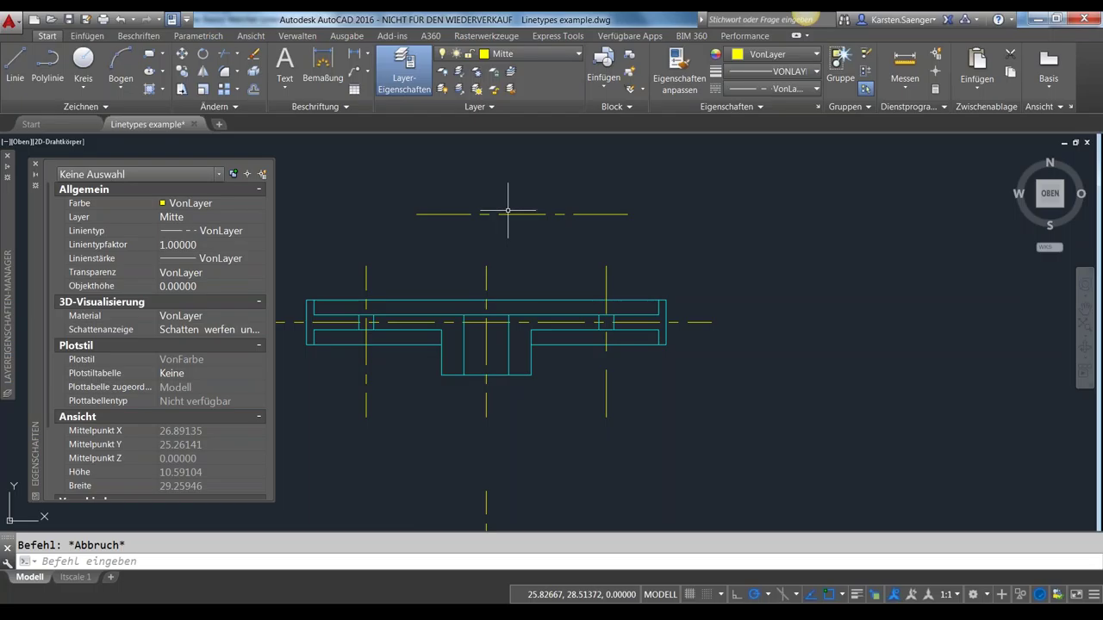
click(424, 561)
text(lt)
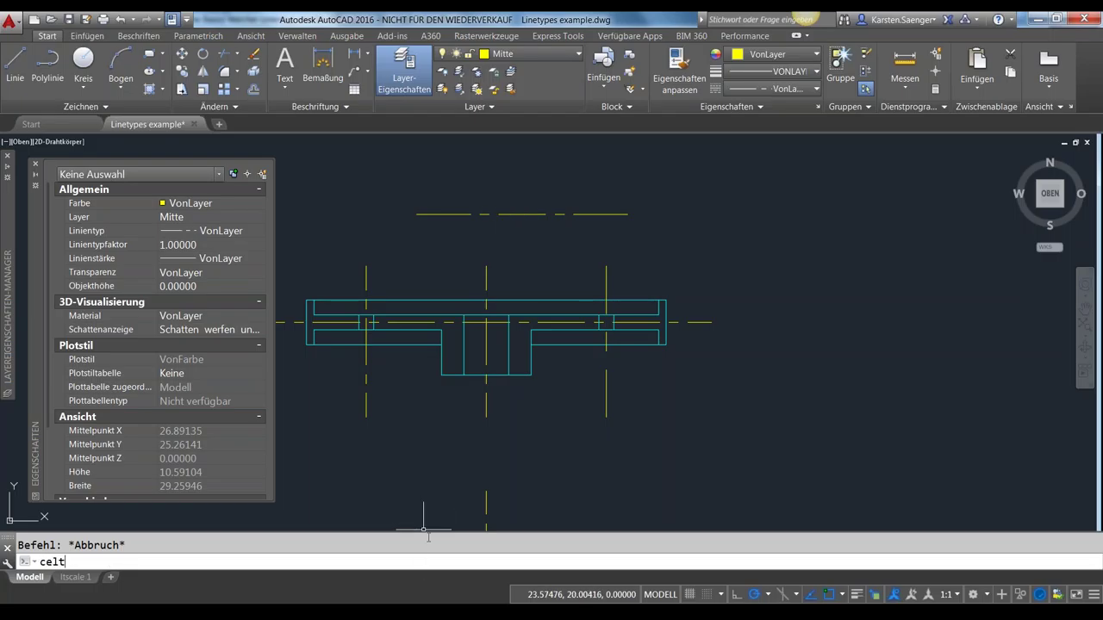
key(Return)
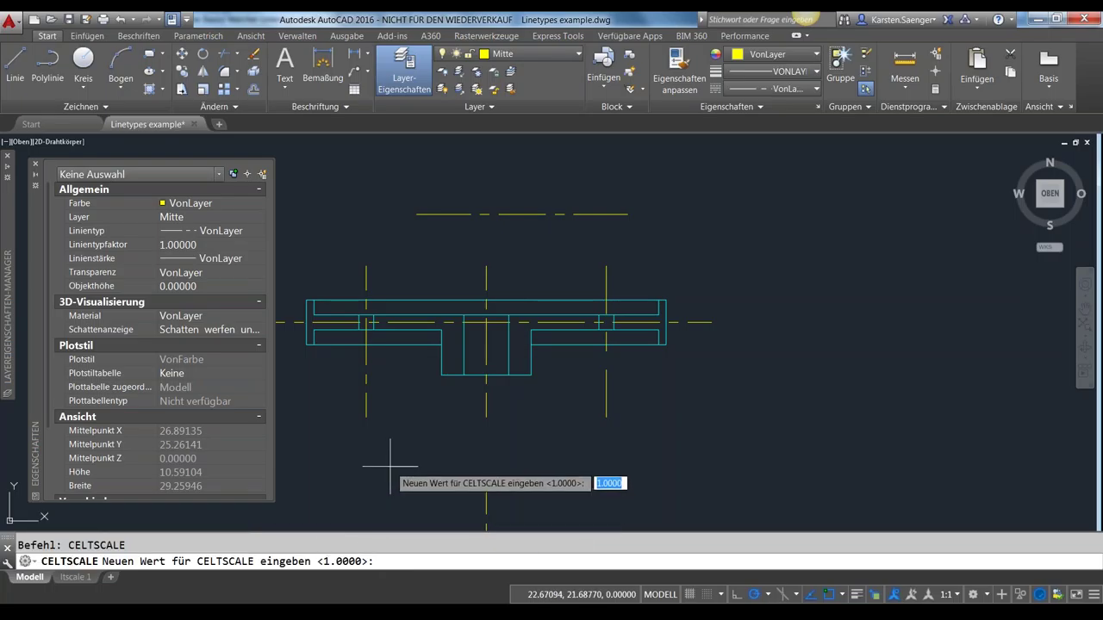
key(Escape)
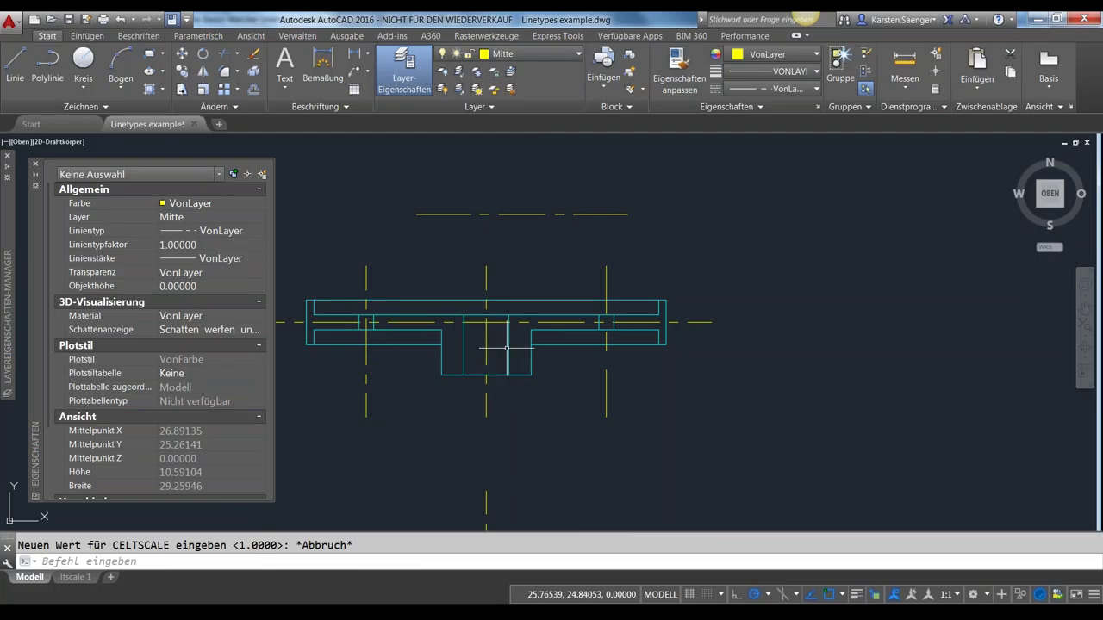
scroll(543, 349, up, 2)
- Zoom in on the flange's central hub section
scroll(539, 347, up, 1)
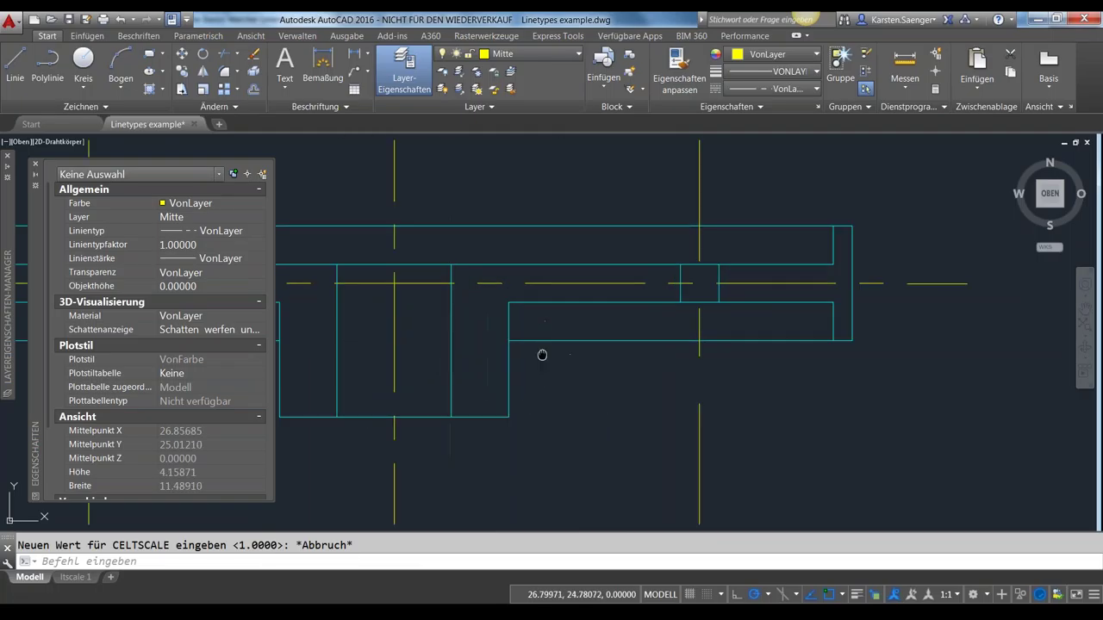
scroll(541, 354, up, 1)
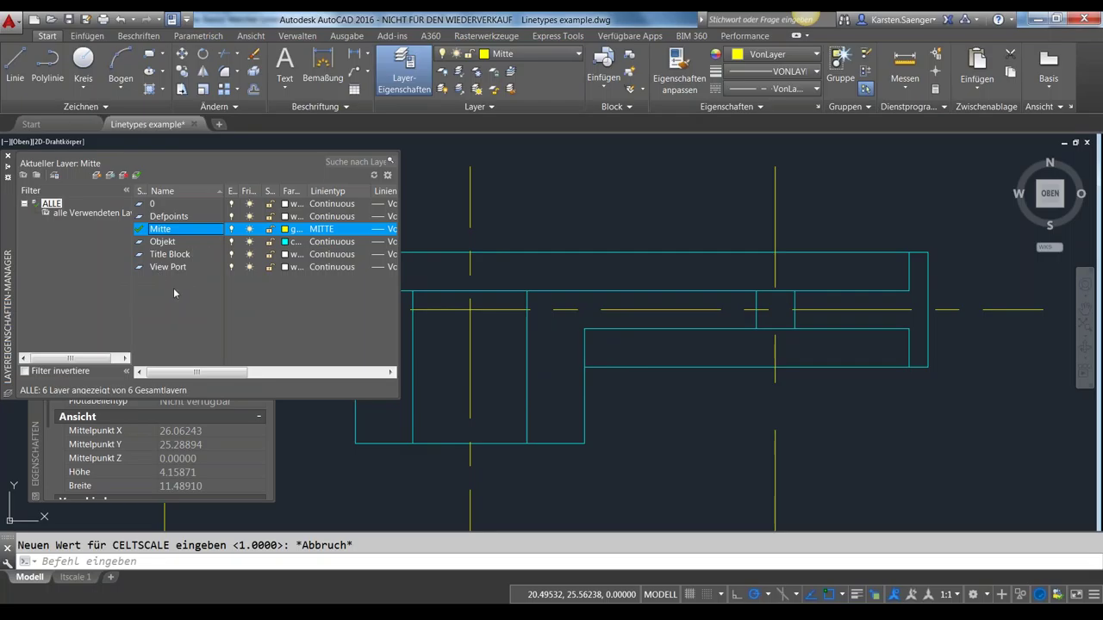
- Create a new layer named verdeckt and make it the current layer
click(97, 175)
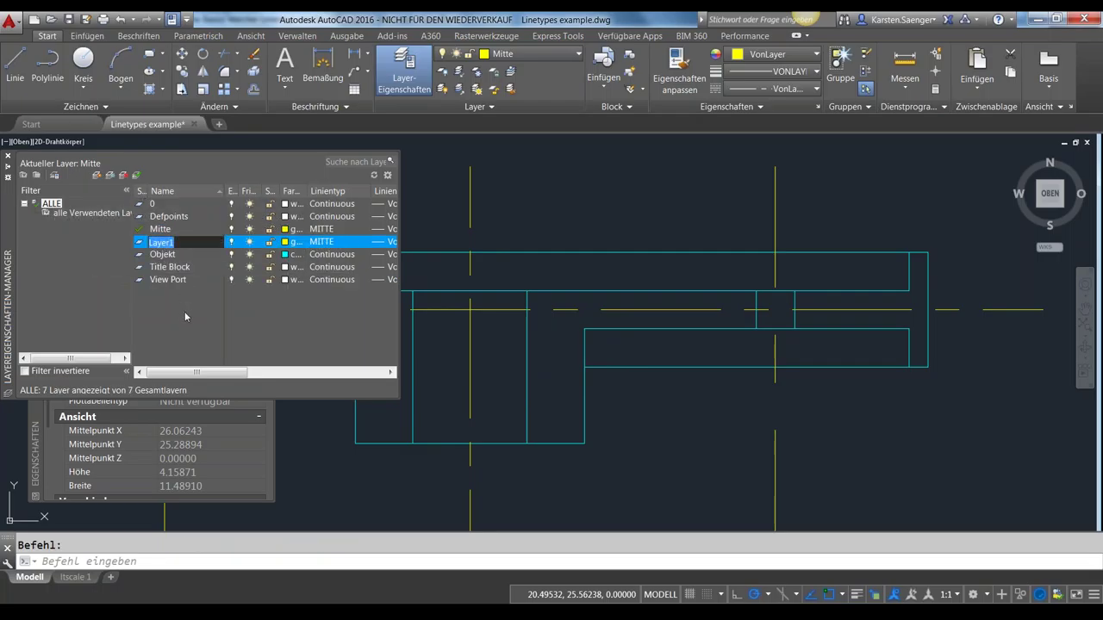
text(v)
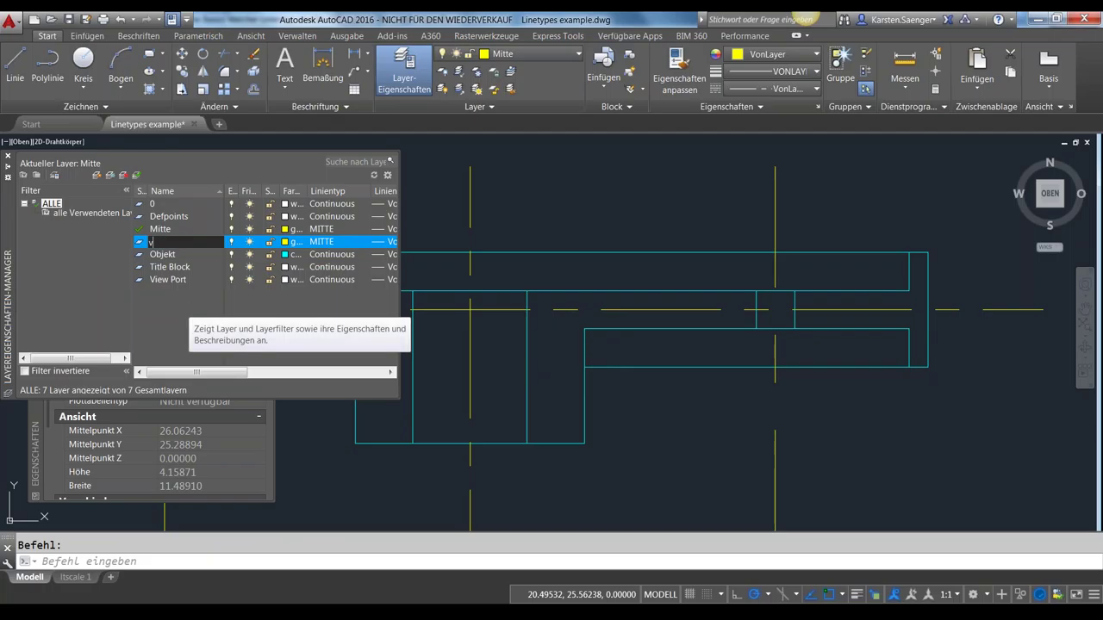
text(erdeckt)
key(Return)
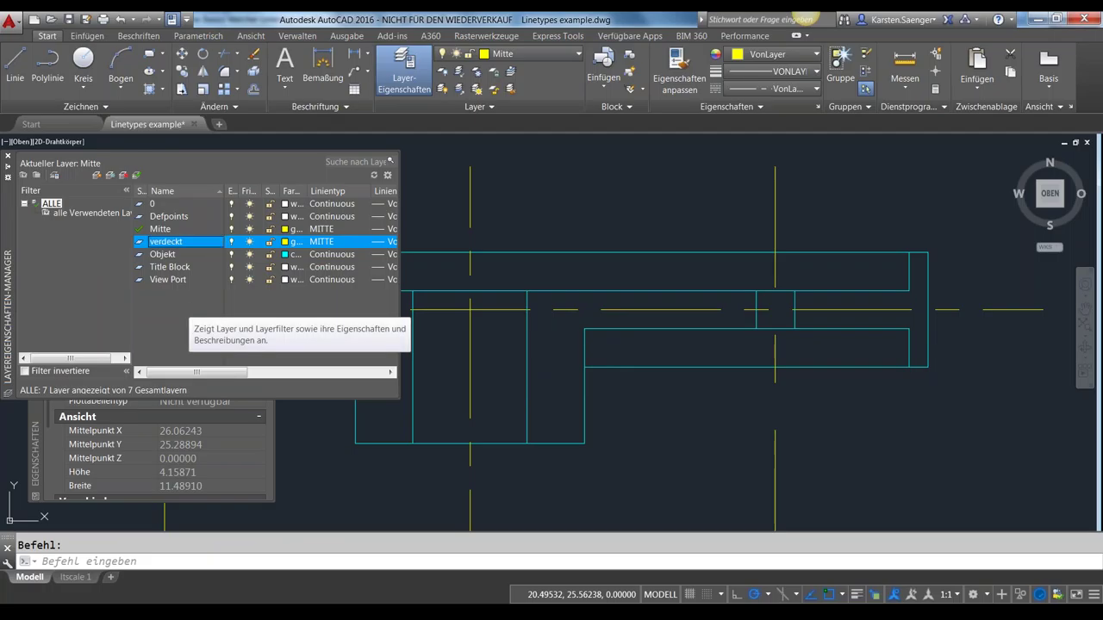
double_click(181, 243)
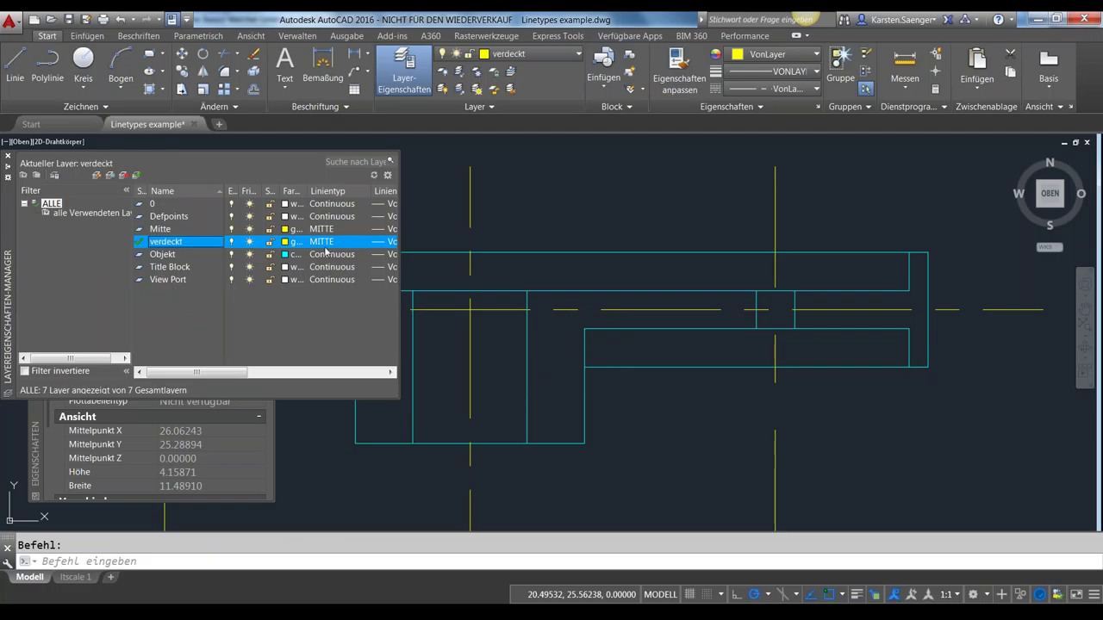
- Load the VERDECKT linetype from acad.lin and assign it to the verdeckt layer
click(324, 244)
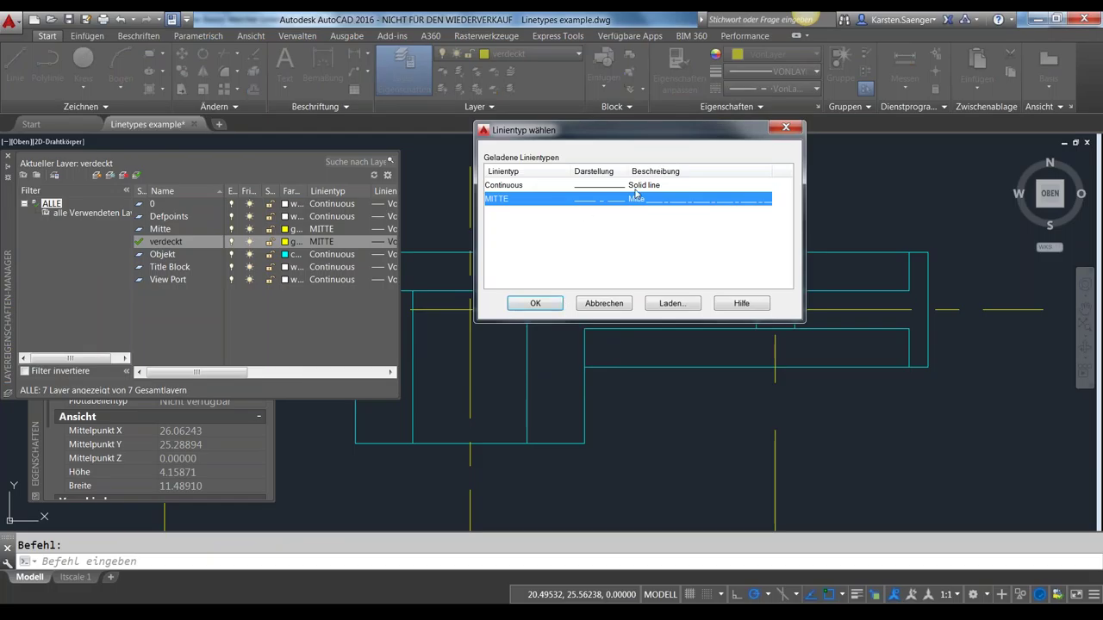
click(673, 303)
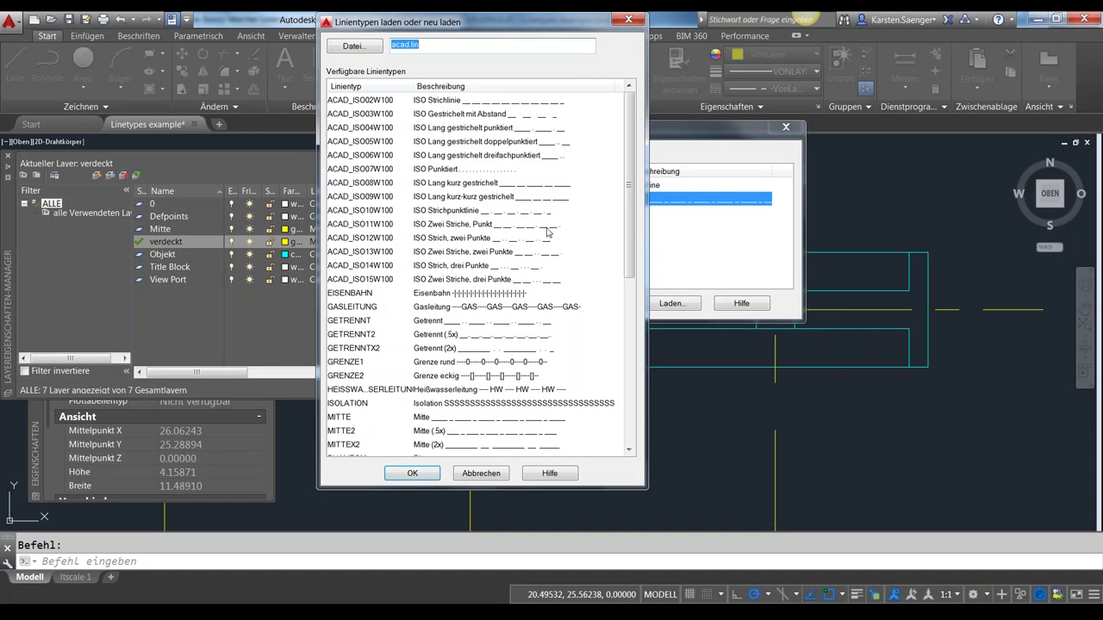
drag(628, 262, 639, 402)
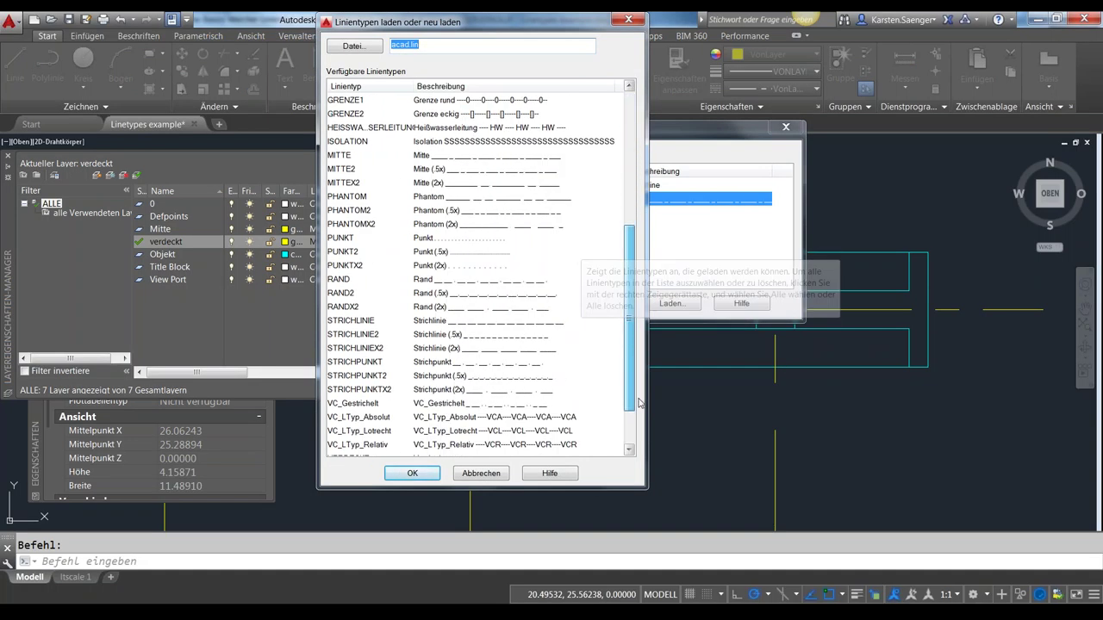
scroll(474, 388, down, 2)
click(353, 444)
click(412, 473)
click(535, 303)
click(321, 241)
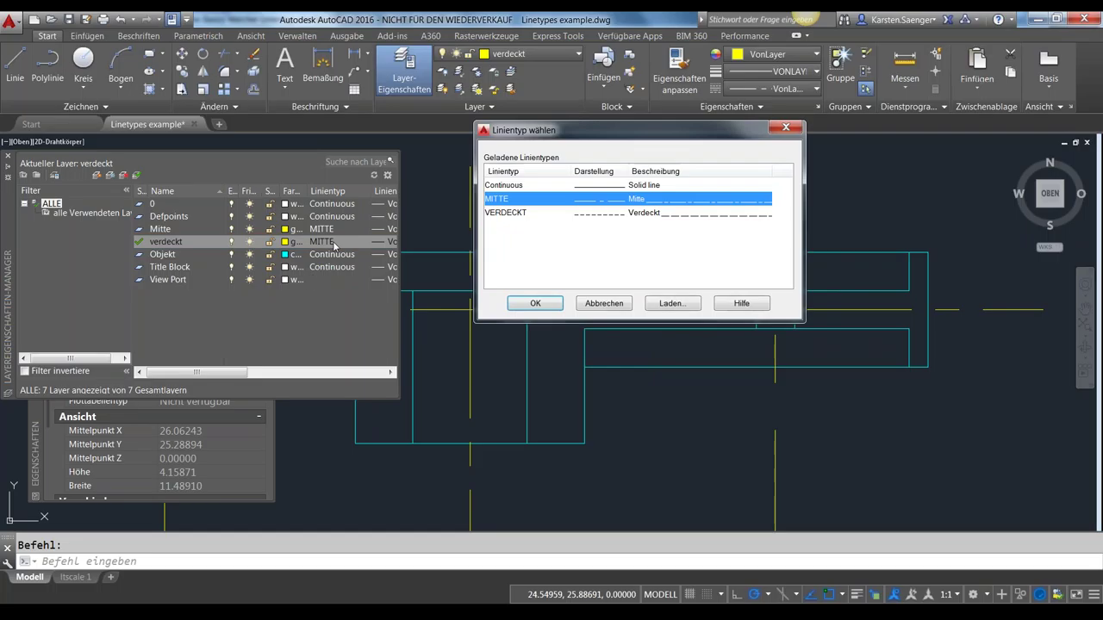
click(515, 213)
click(535, 303)
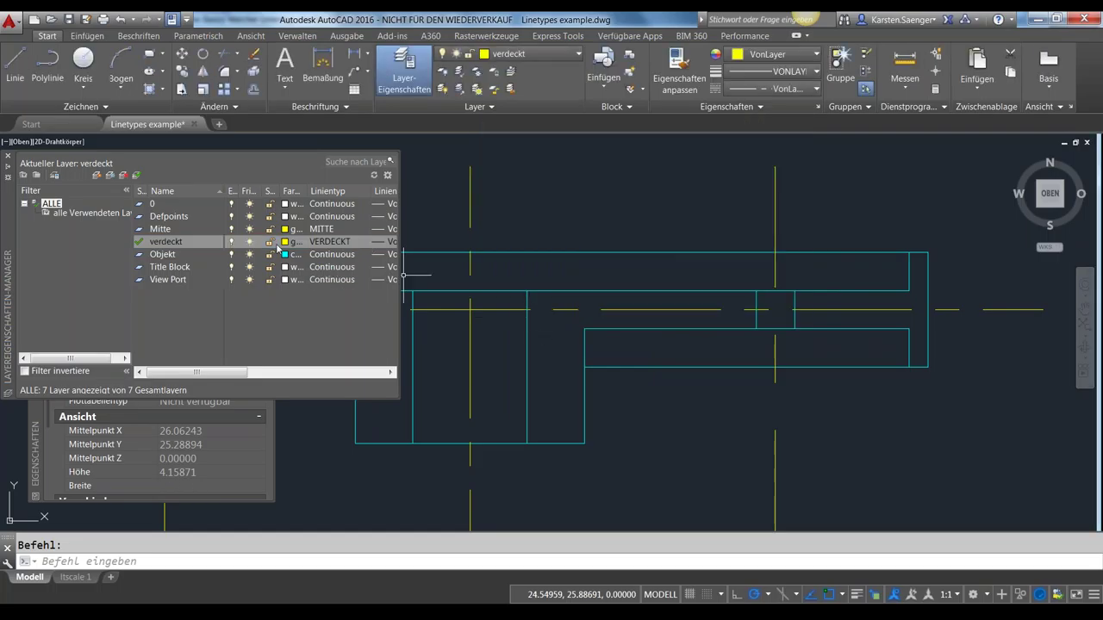
- Set the verdeckt layer's colour to white
click(286, 242)
click(431, 353)
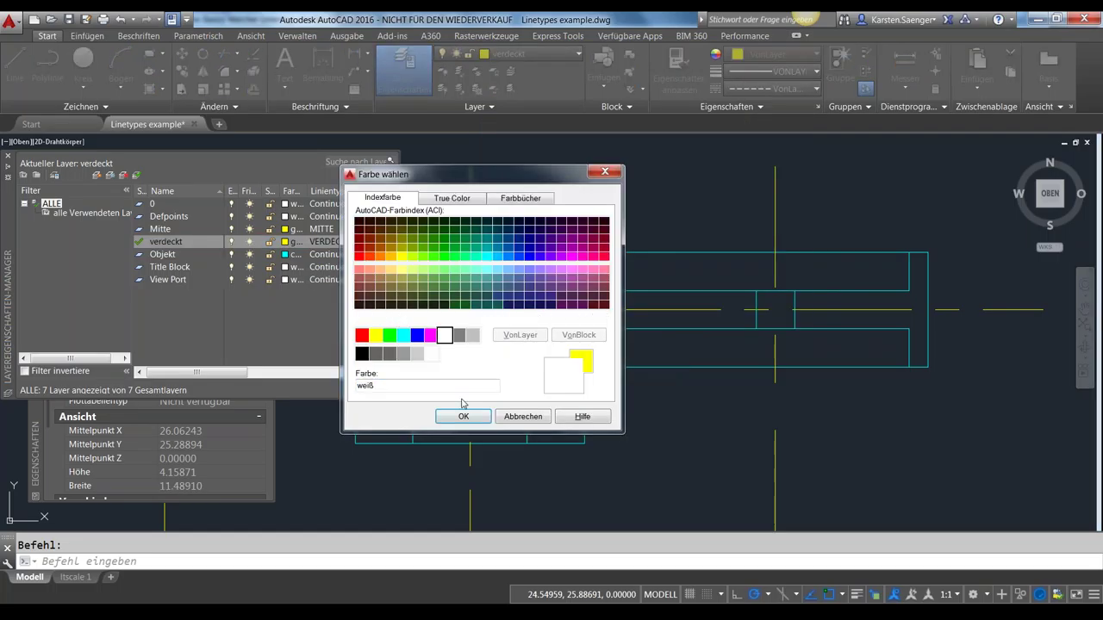
click(463, 416)
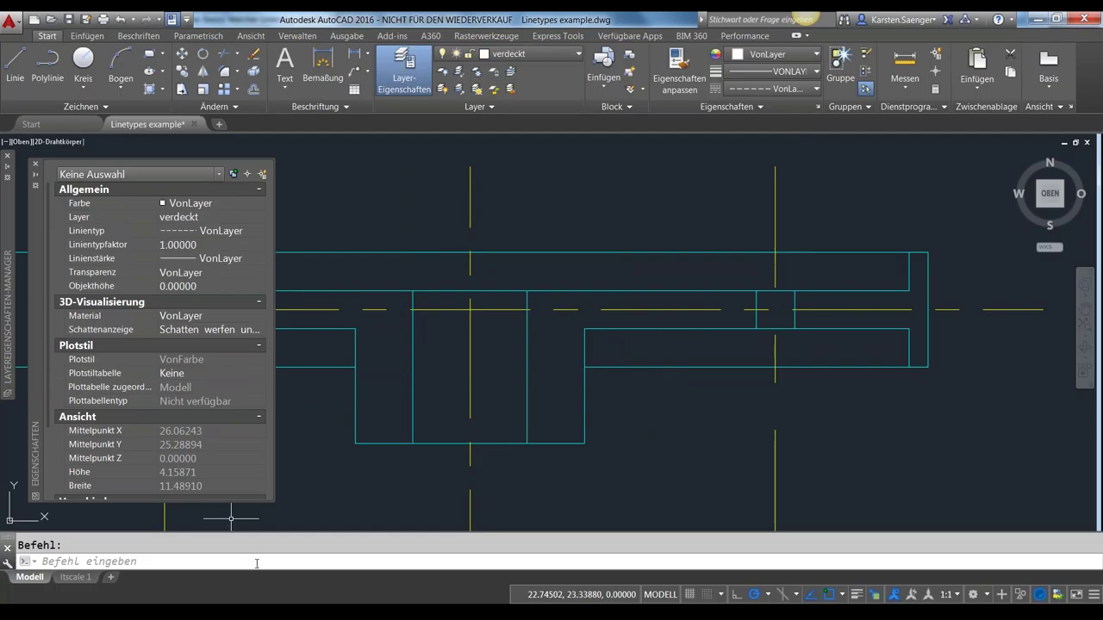
- Start the LTSCALE setting and cancel it, leaving the global linetype scale unchanged
text(ltsca)
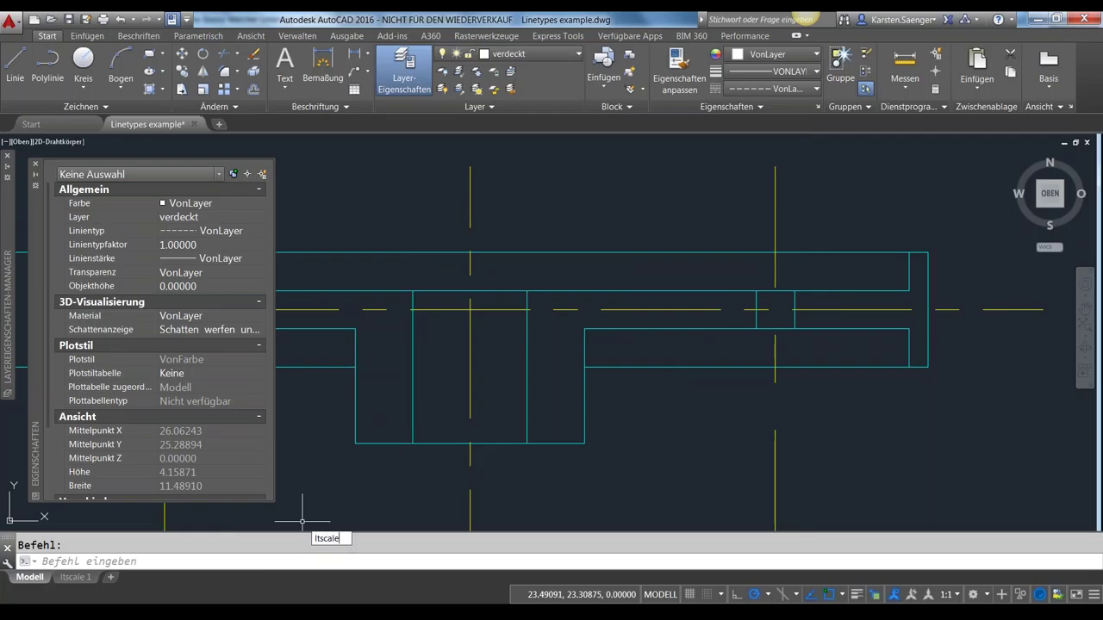
text(le)
key(Return)
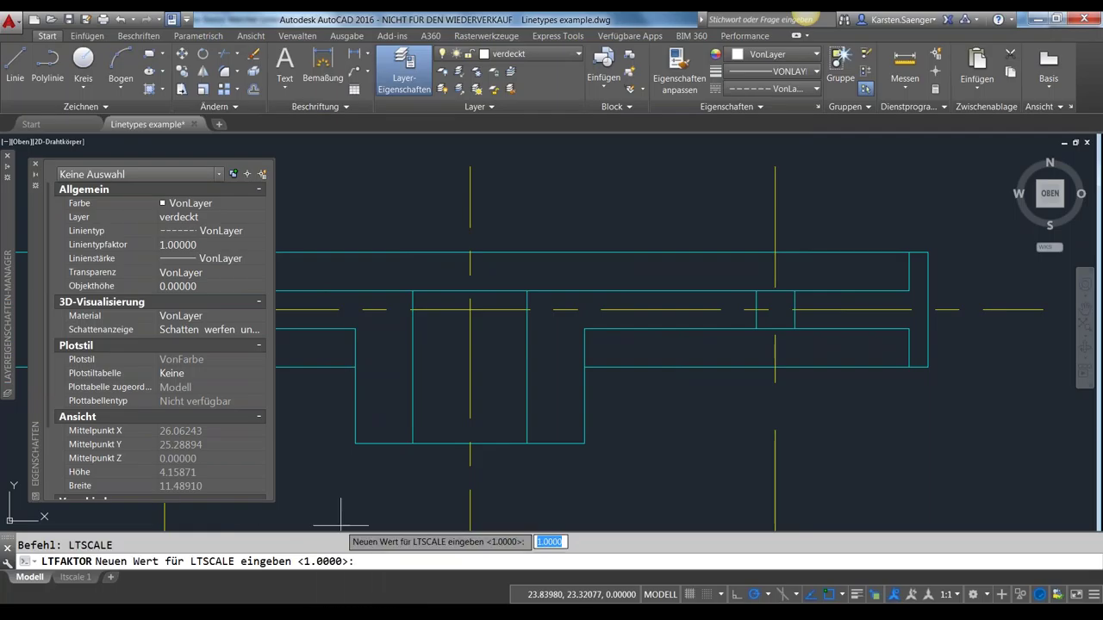
key(Escape)
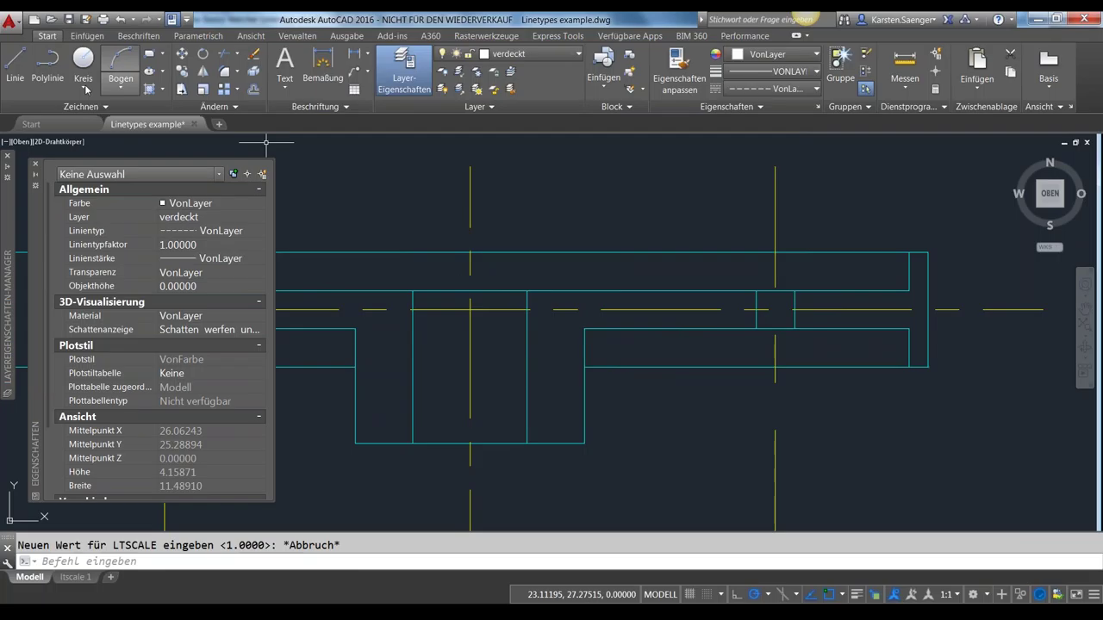
- Draw a short line from the hub's lower step corner, then select it
click(15, 65)
click(584, 367)
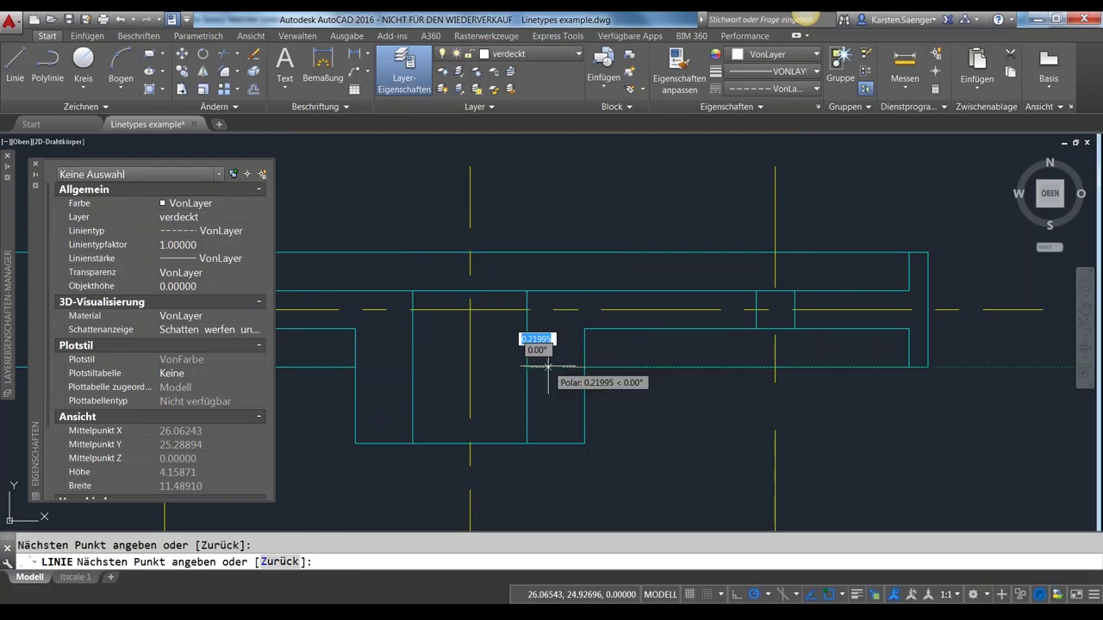
key(Return)
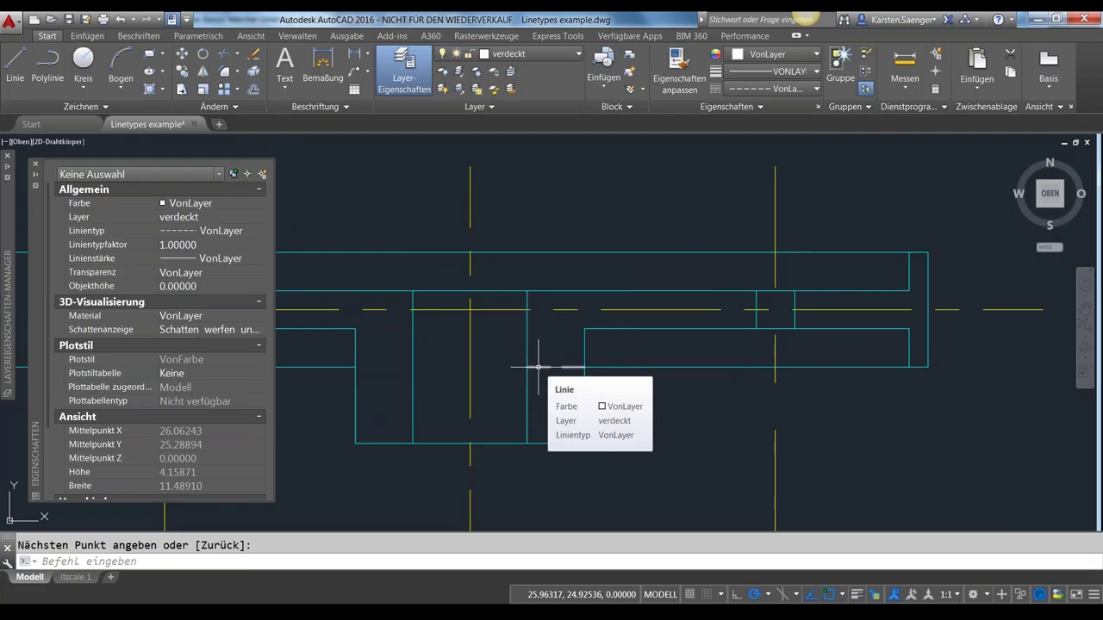
click(538, 367)
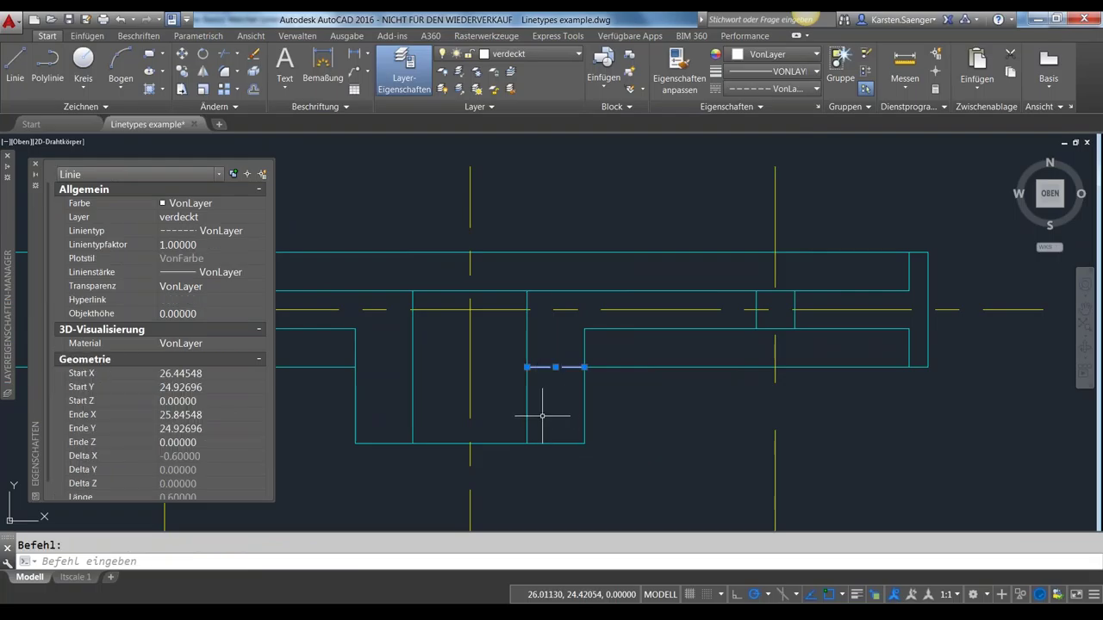
- Set the short hidden line's linetype scale to 0.8 and clear the selection
click(229, 244)
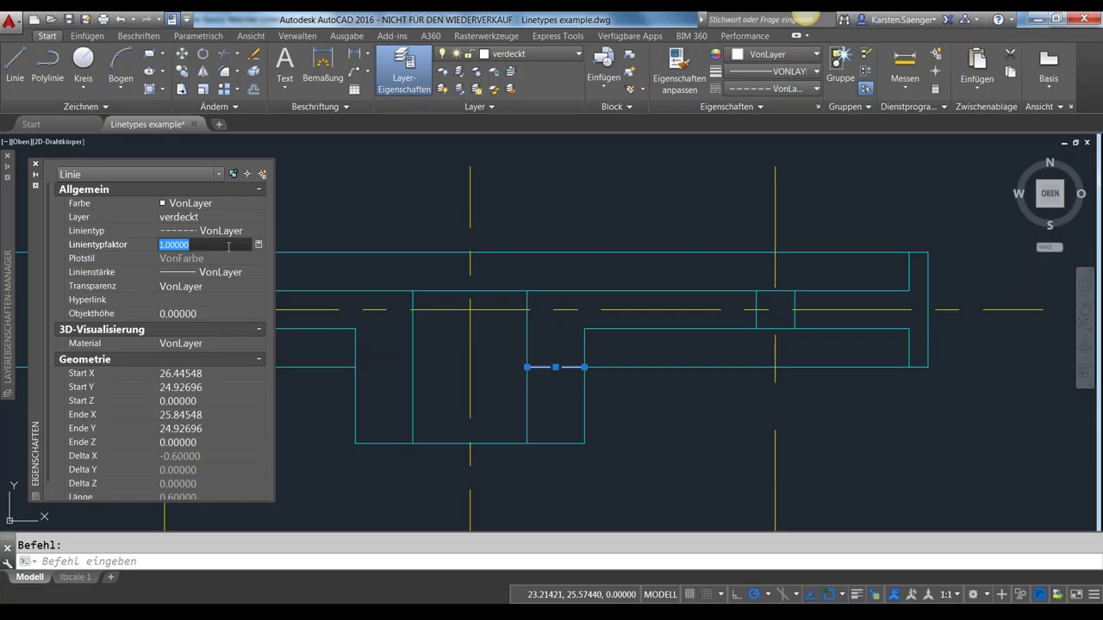
text(0.8)
key(Return)
key(Escape)
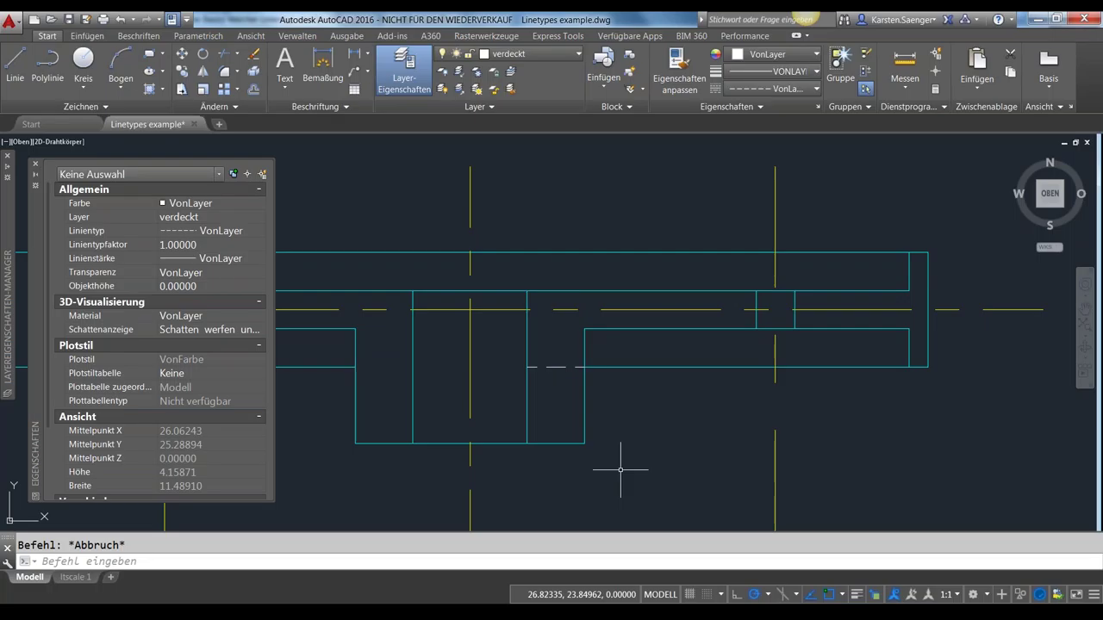
- Zoom out and pan to show the side view and the circular front view
scroll(645, 432, down, 1)
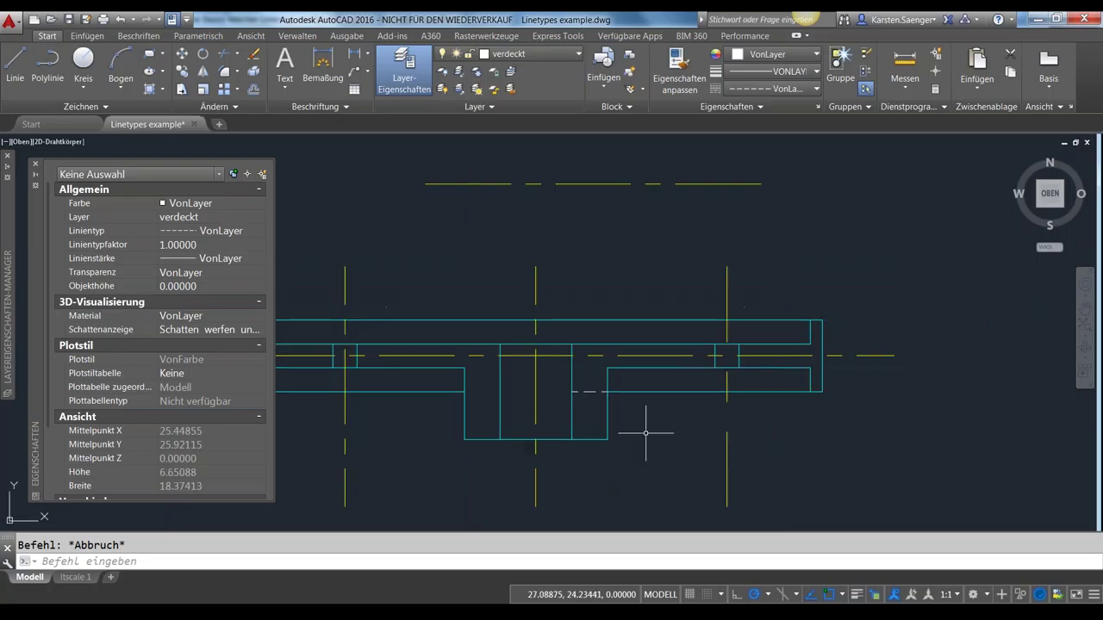
scroll(646, 433, down, 1)
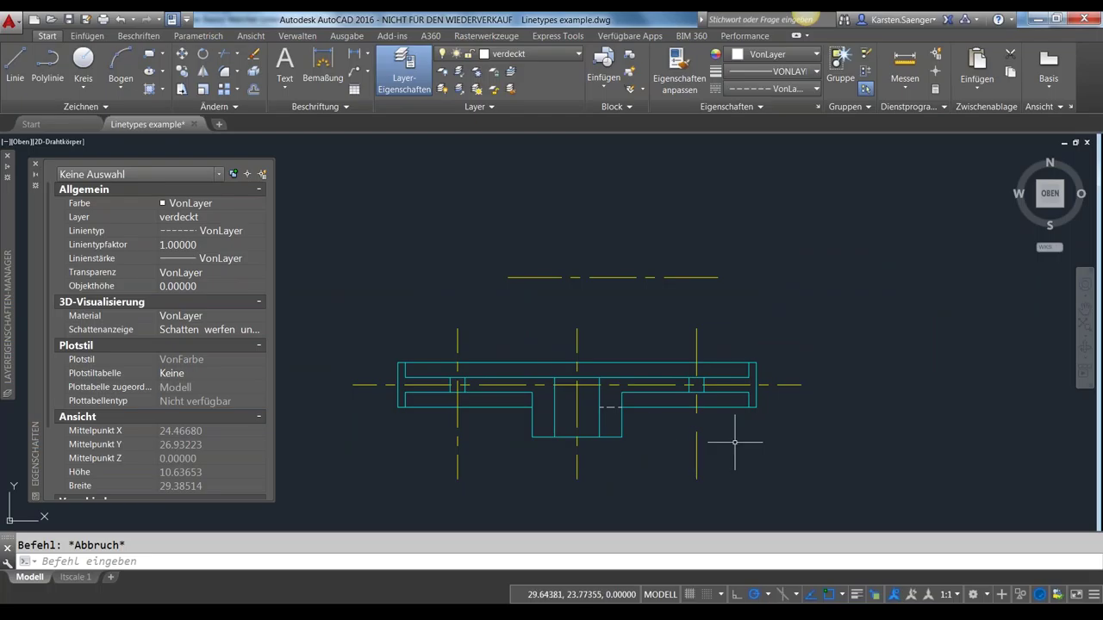
scroll(737, 420, down, 2)
middle_drag(739, 419, 626, 308)
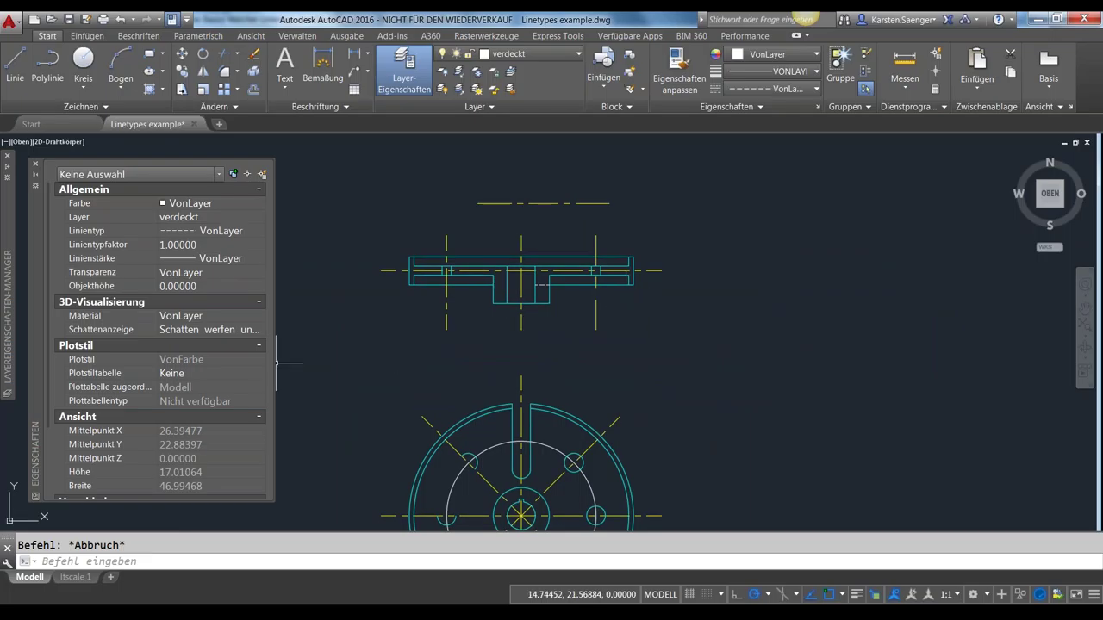
click(131, 562)
text(LT)
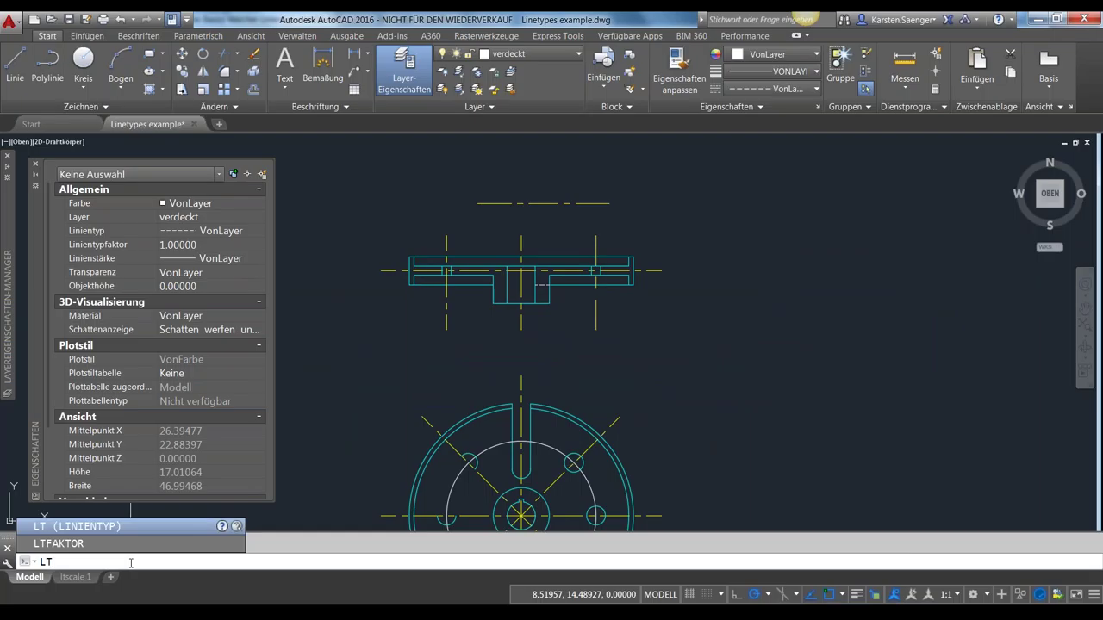
text(MSLTSCALE)
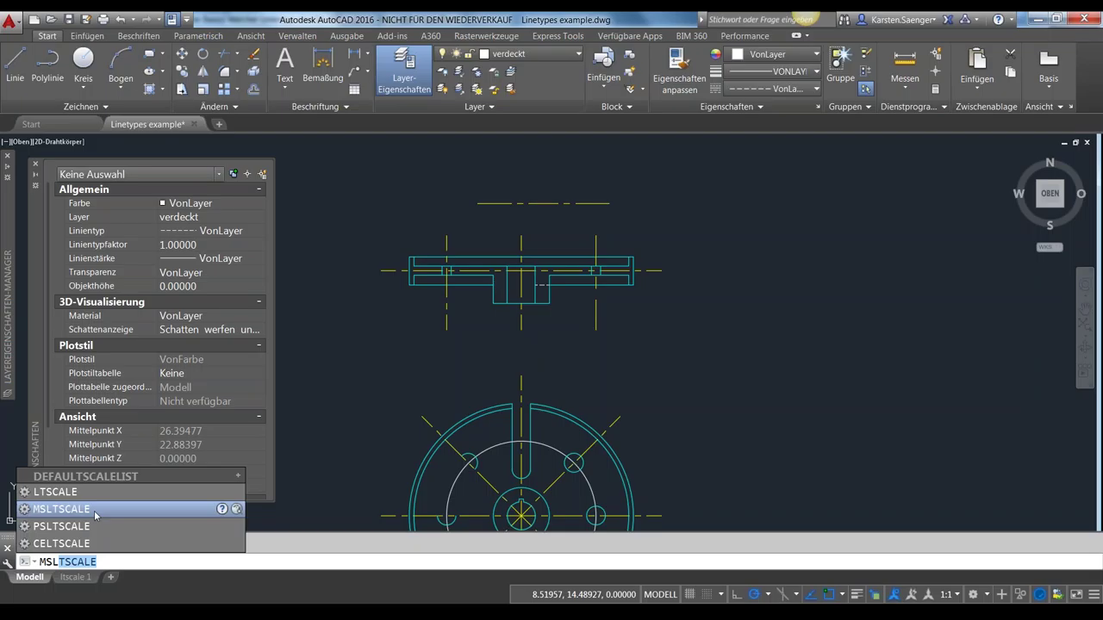
click(95, 515)
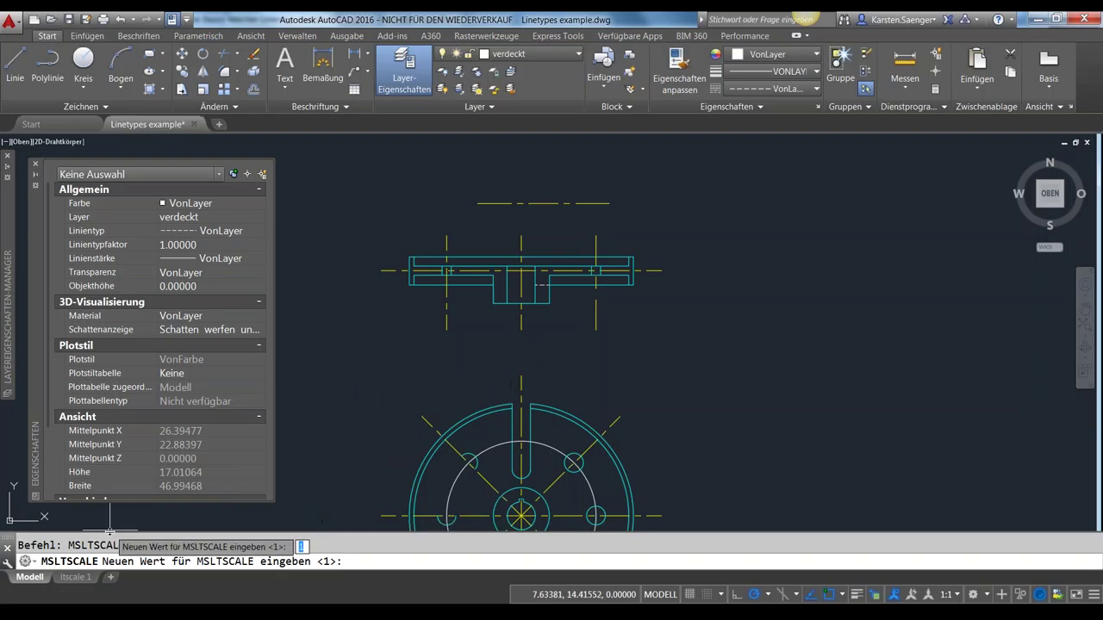
key(Escape)
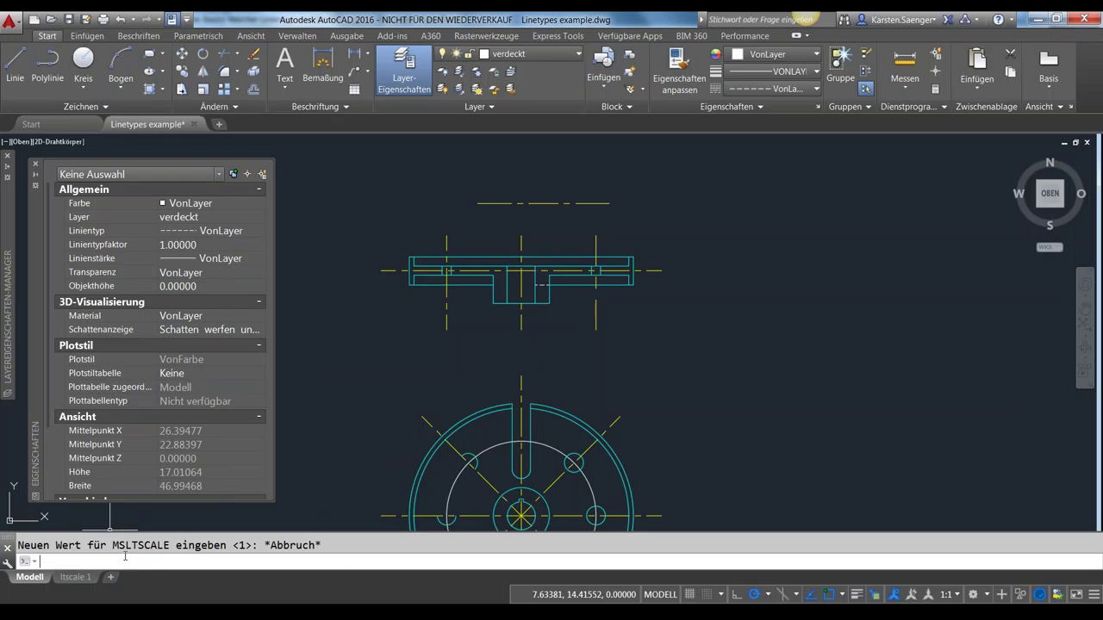
text(pslt)
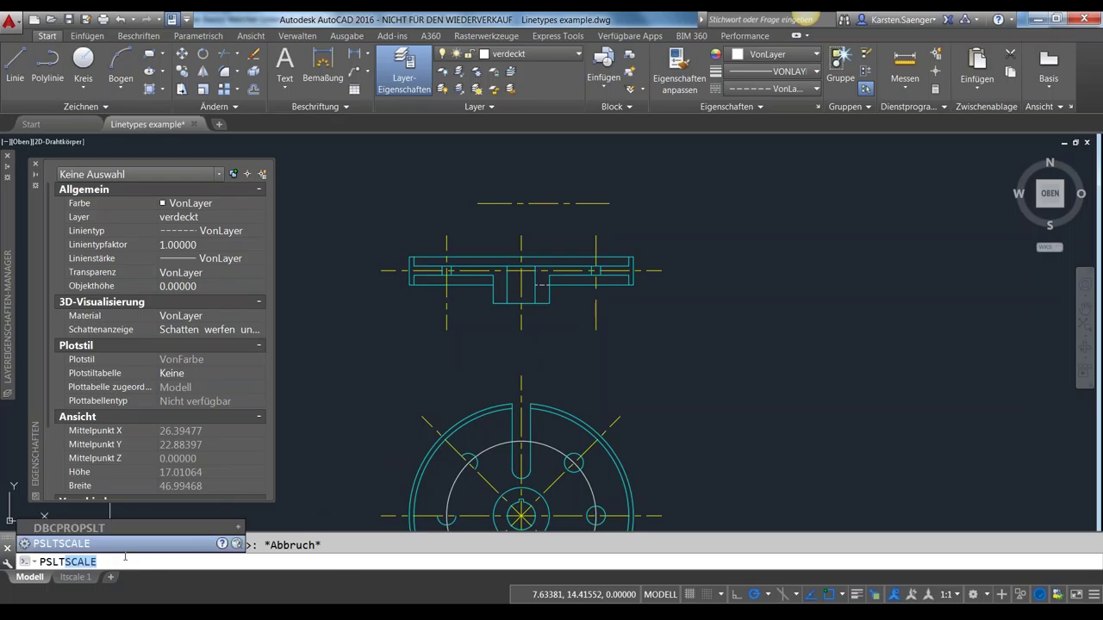
key(Return)
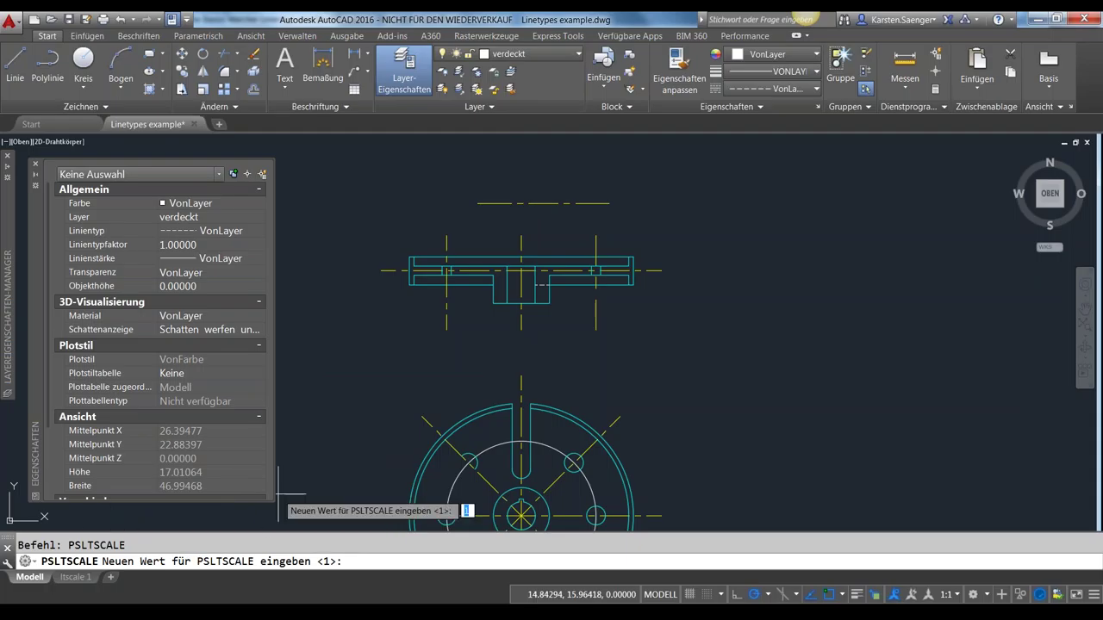
key(Escape)
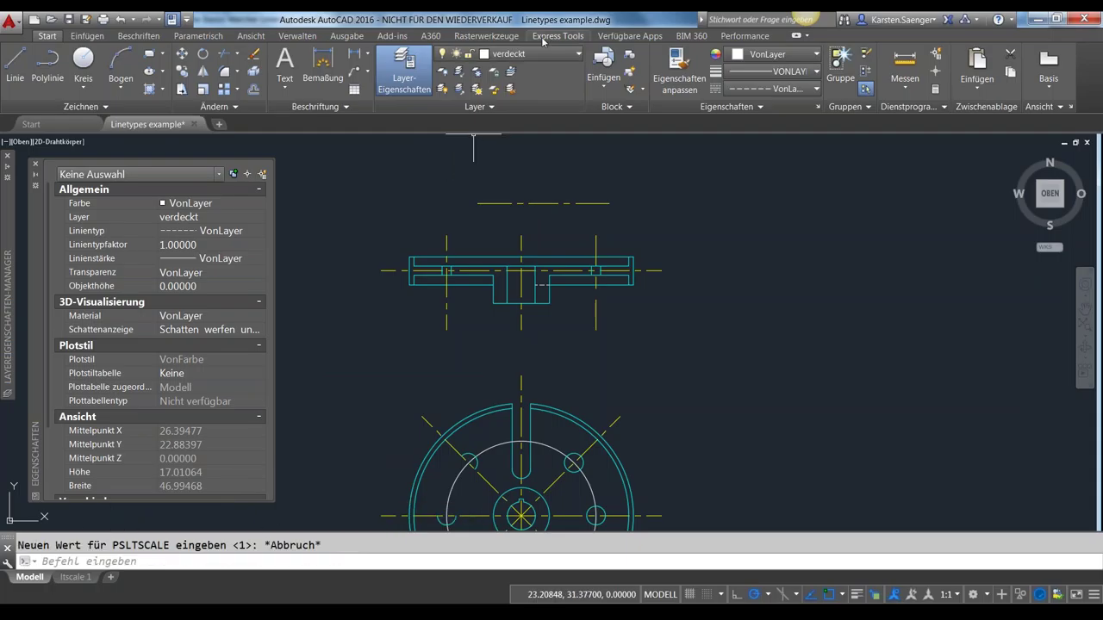
click(542, 37)
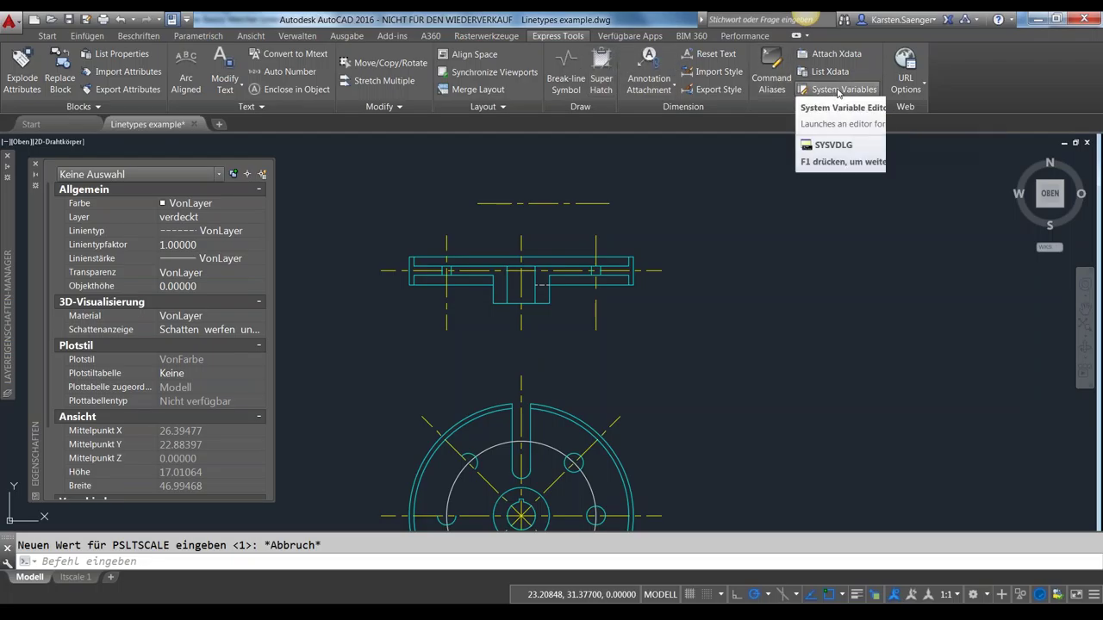
click(837, 90)
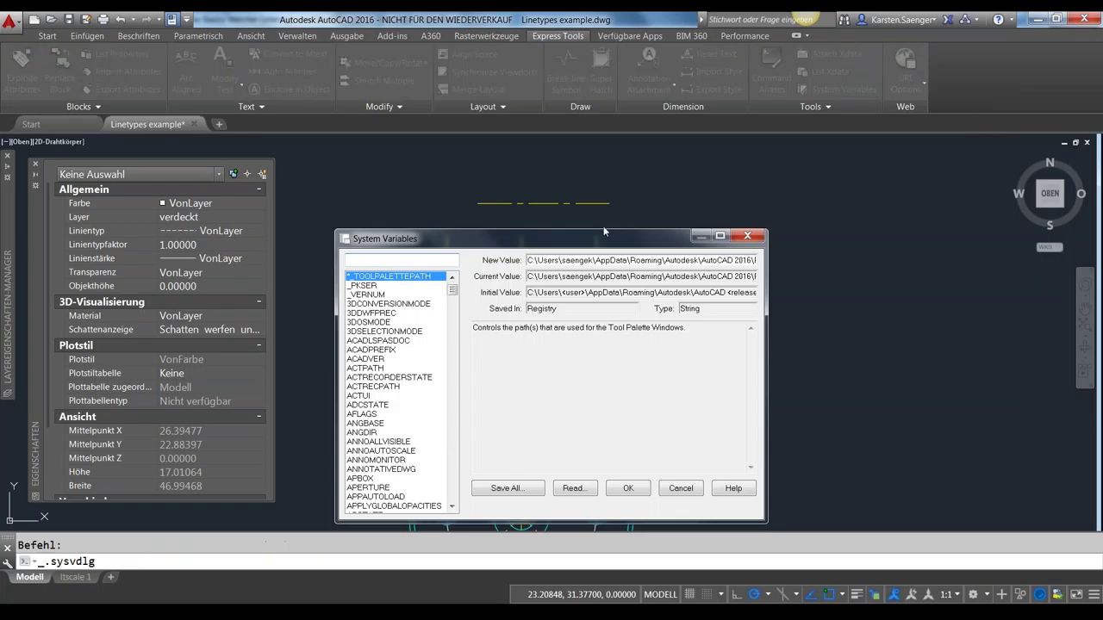
drag(608, 234, 632, 145)
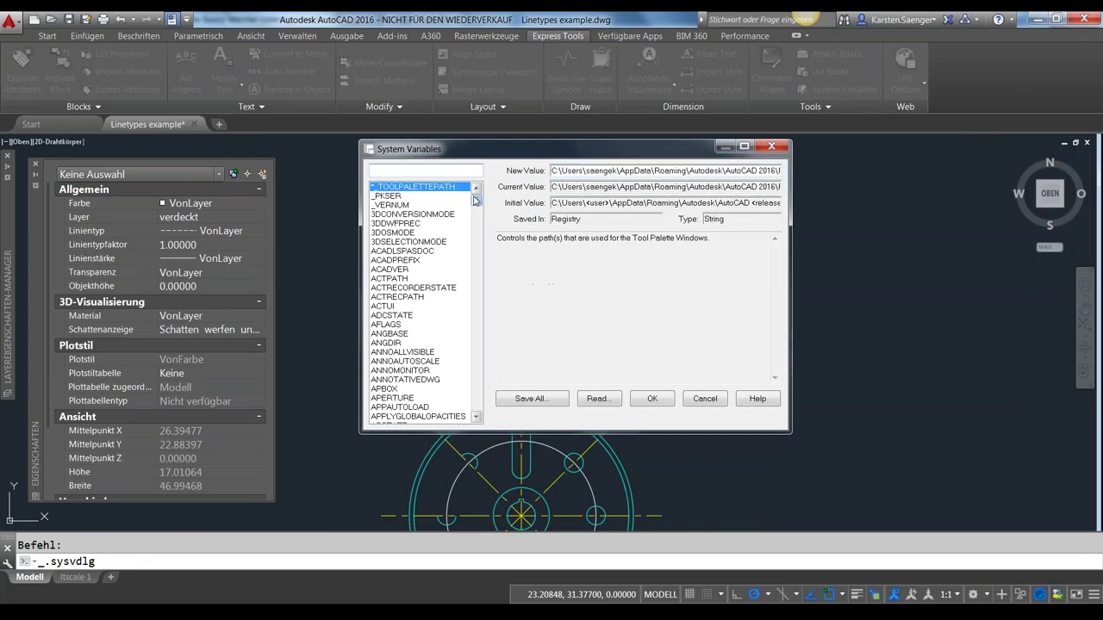
text(ps)
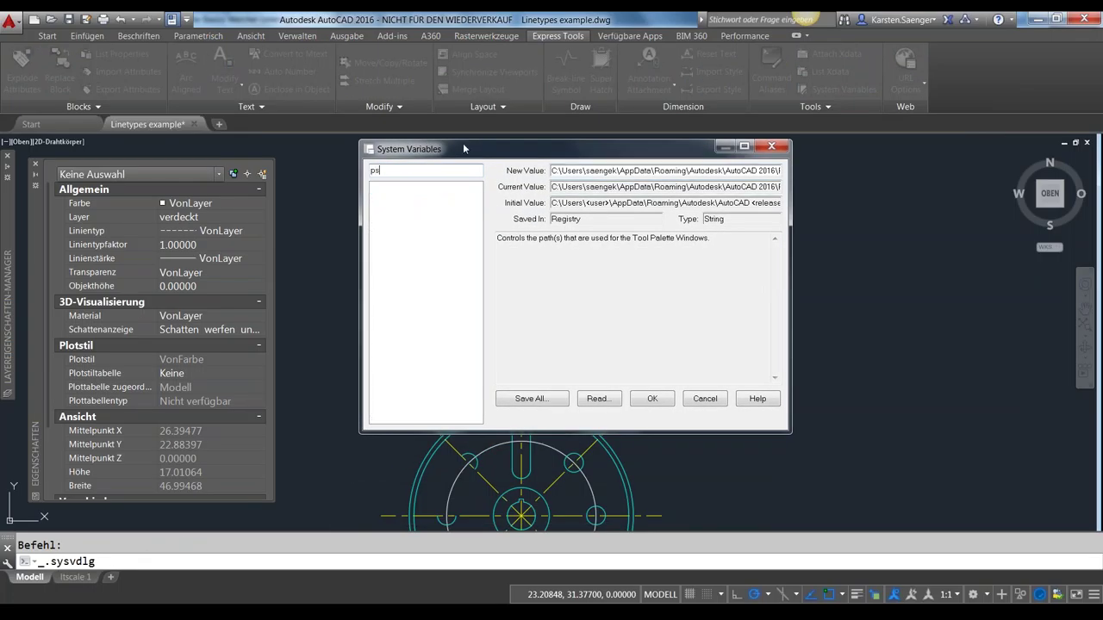
key(BackSpace)
key(BackSpace)
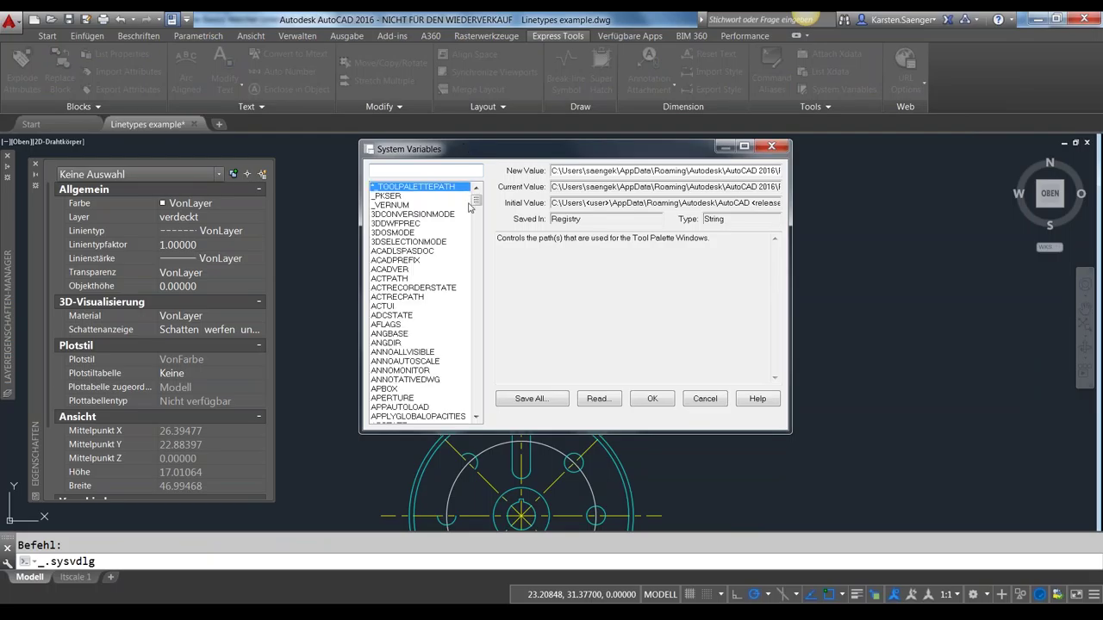
drag(476, 205, 469, 371)
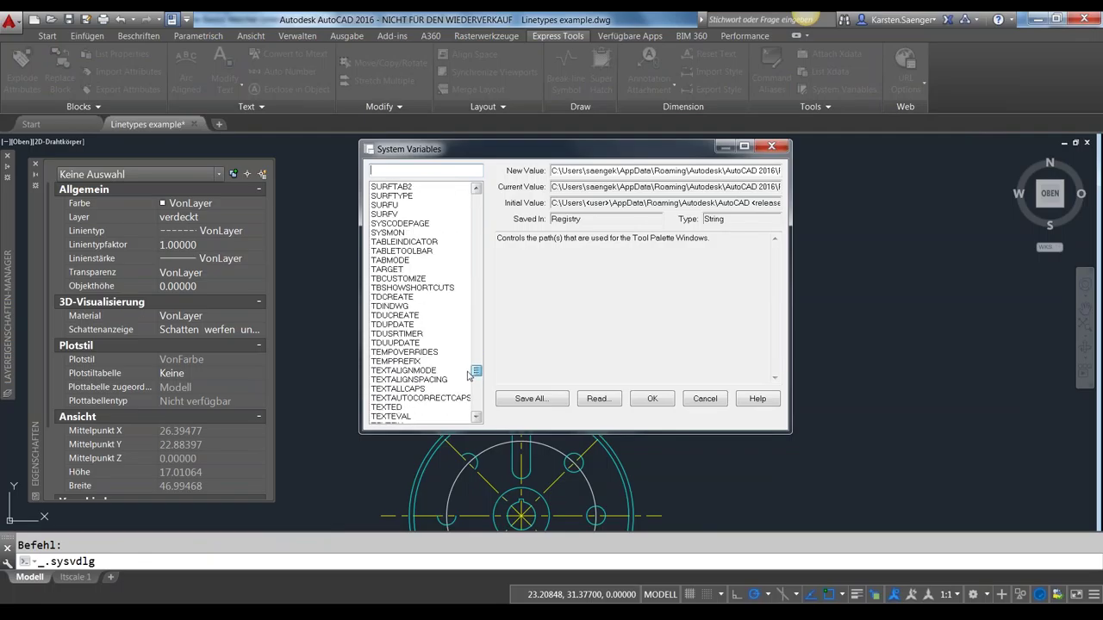
scroll(431, 328, up, 4)
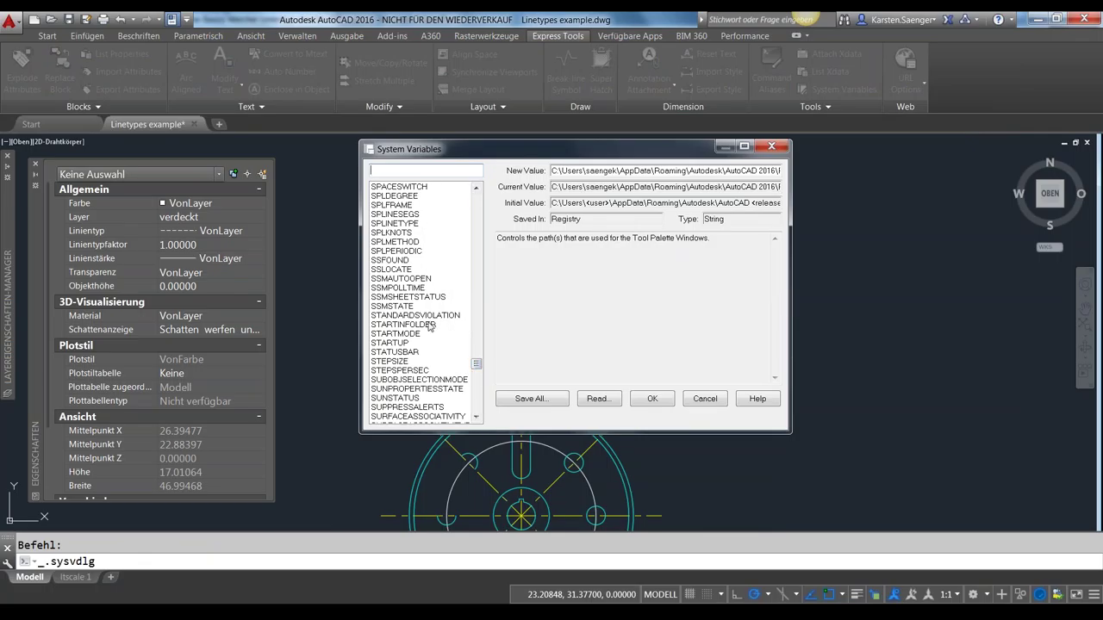
drag(475, 365, 478, 339)
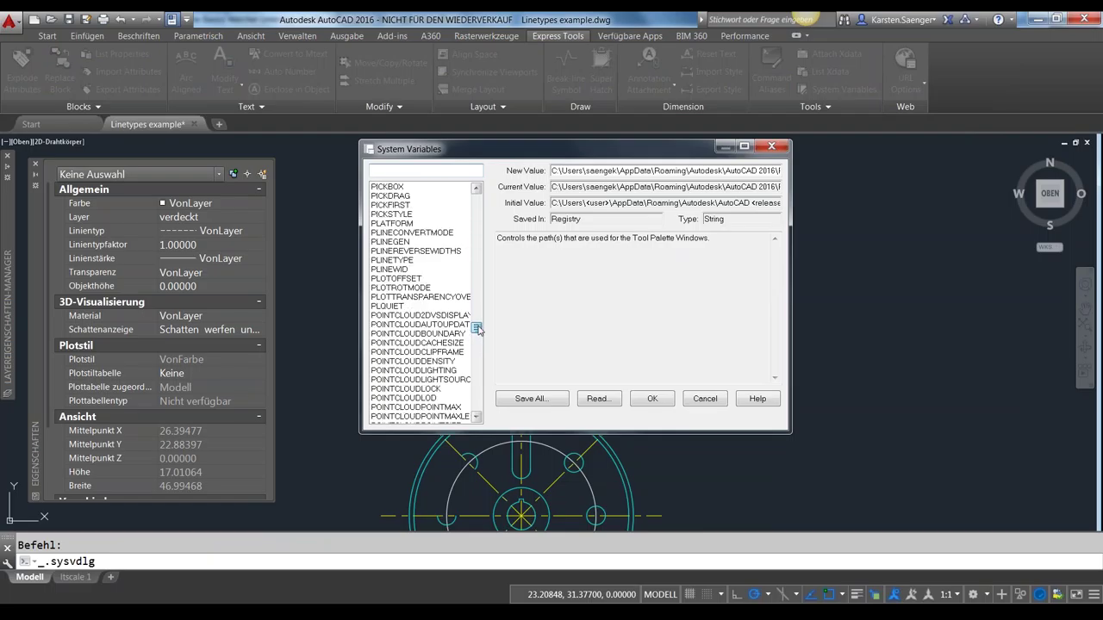
drag(478, 340, 479, 329)
click(477, 406)
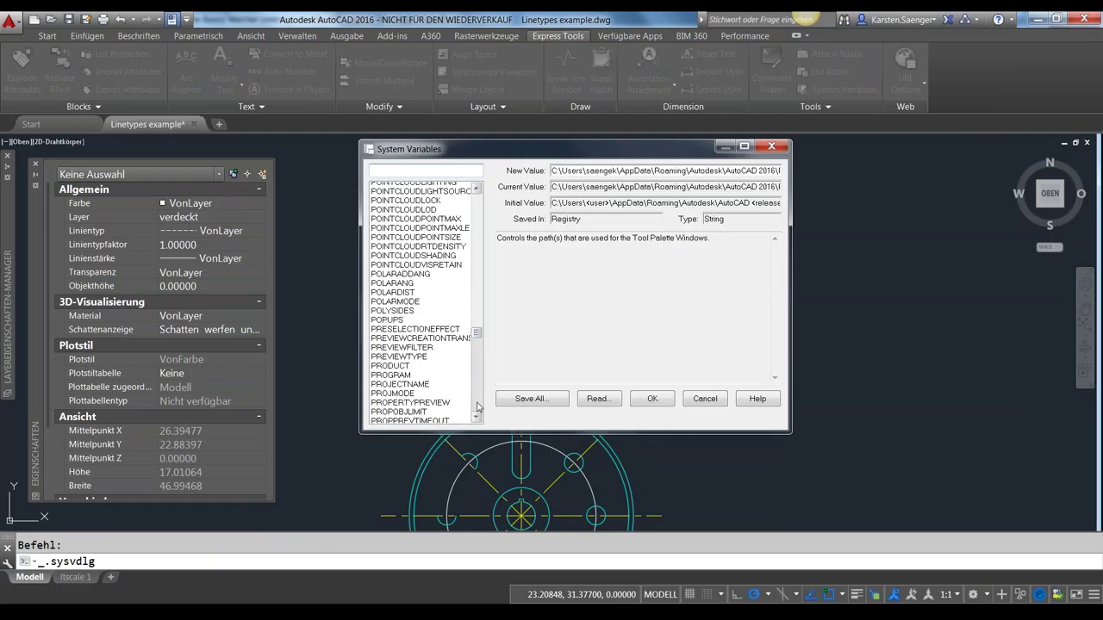
click(477, 407)
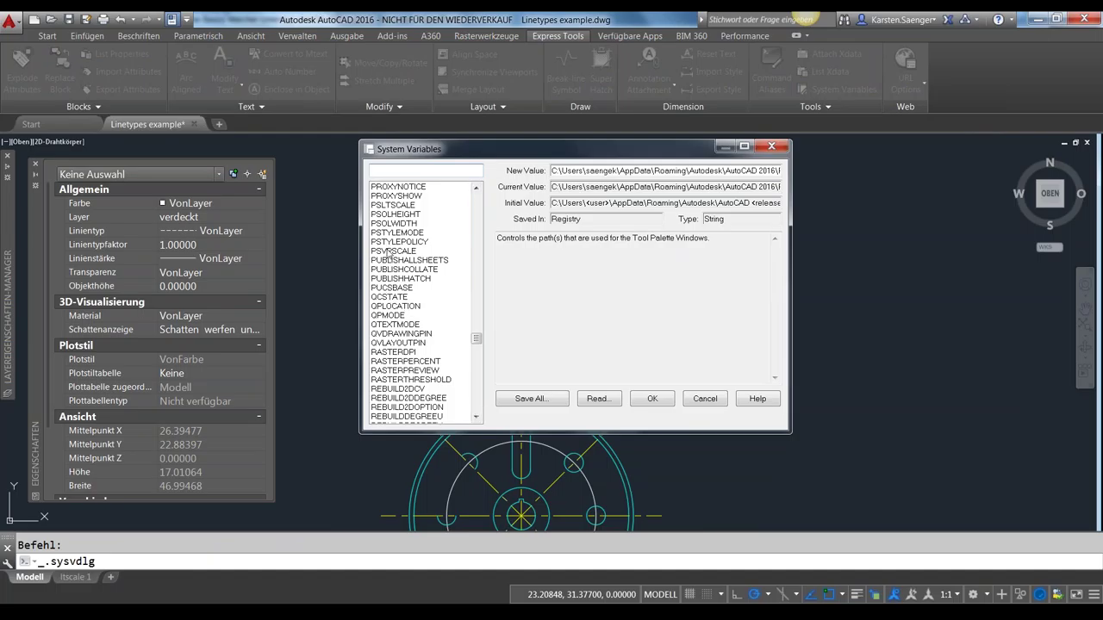
click(393, 205)
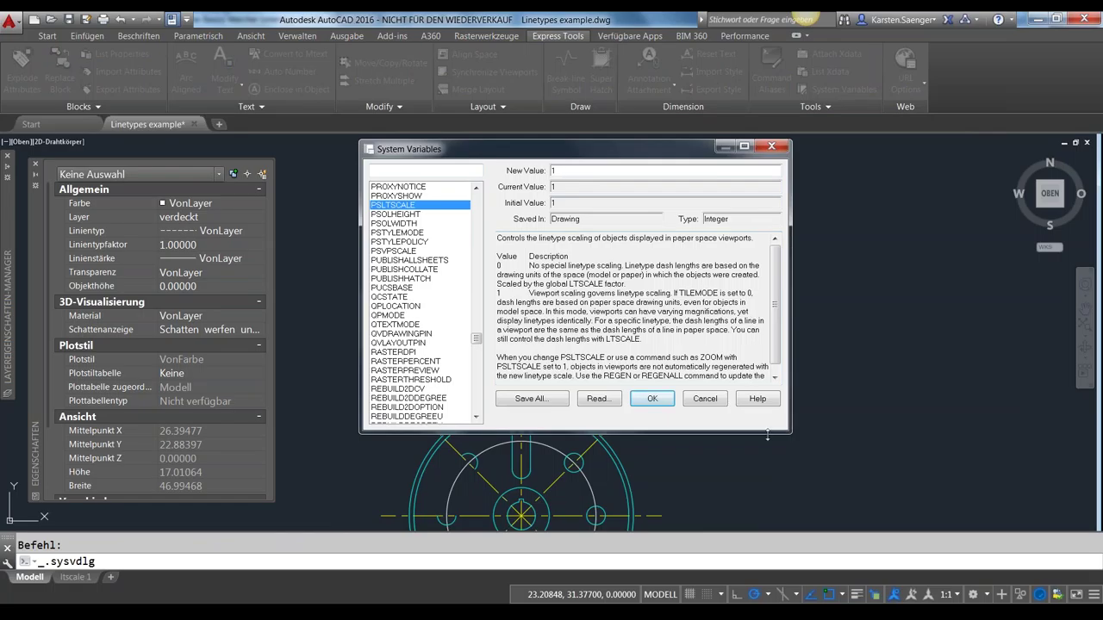
drag(767, 435, 766, 508)
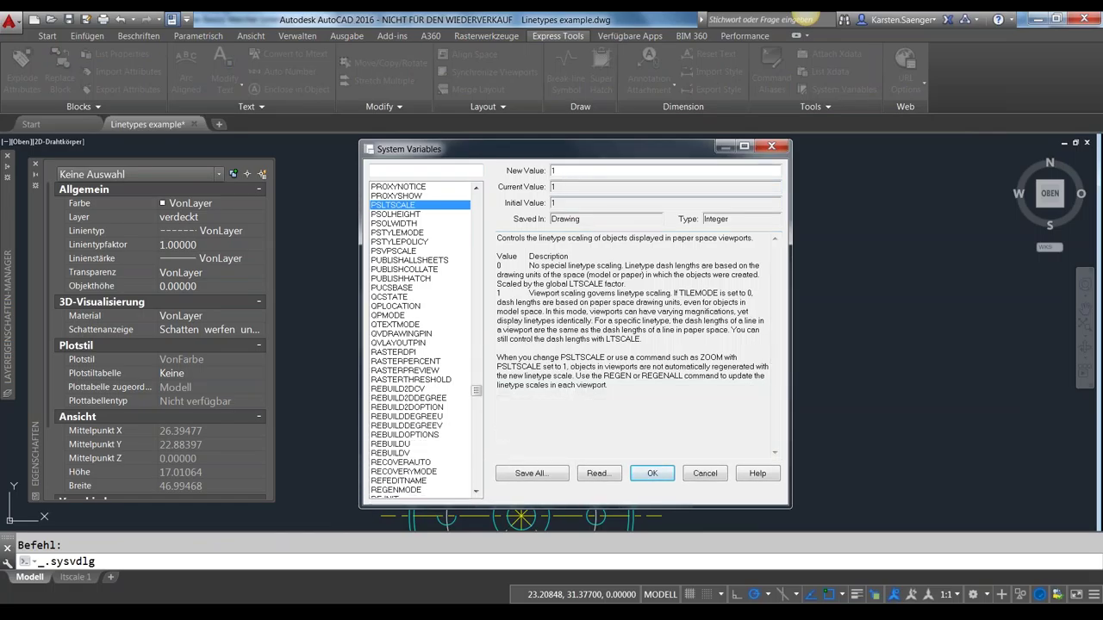
key(Tab)
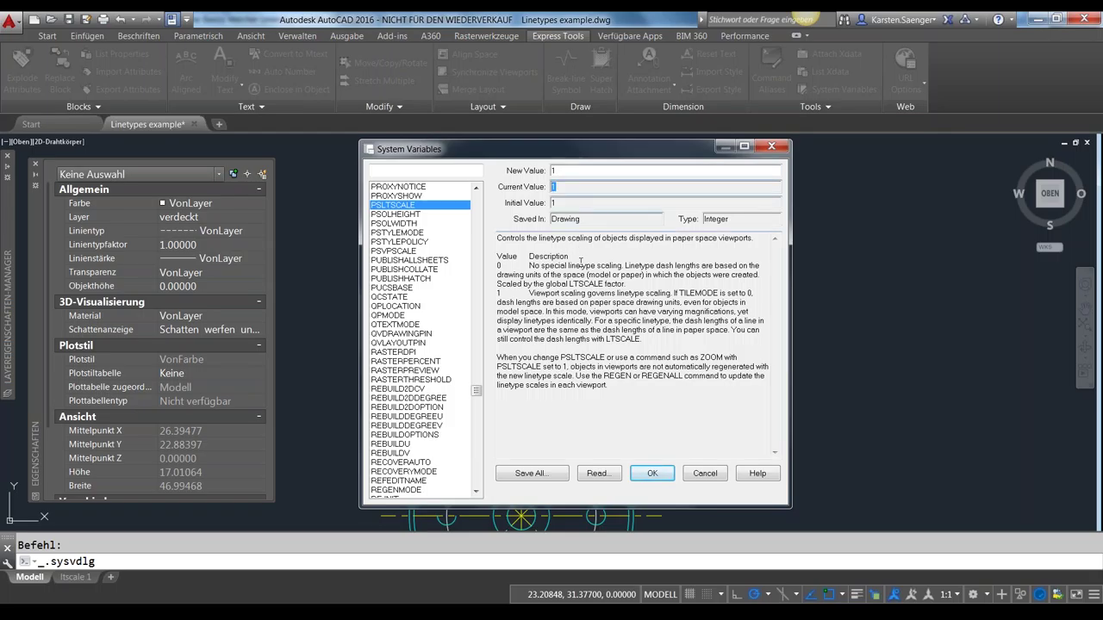
key(Tab)
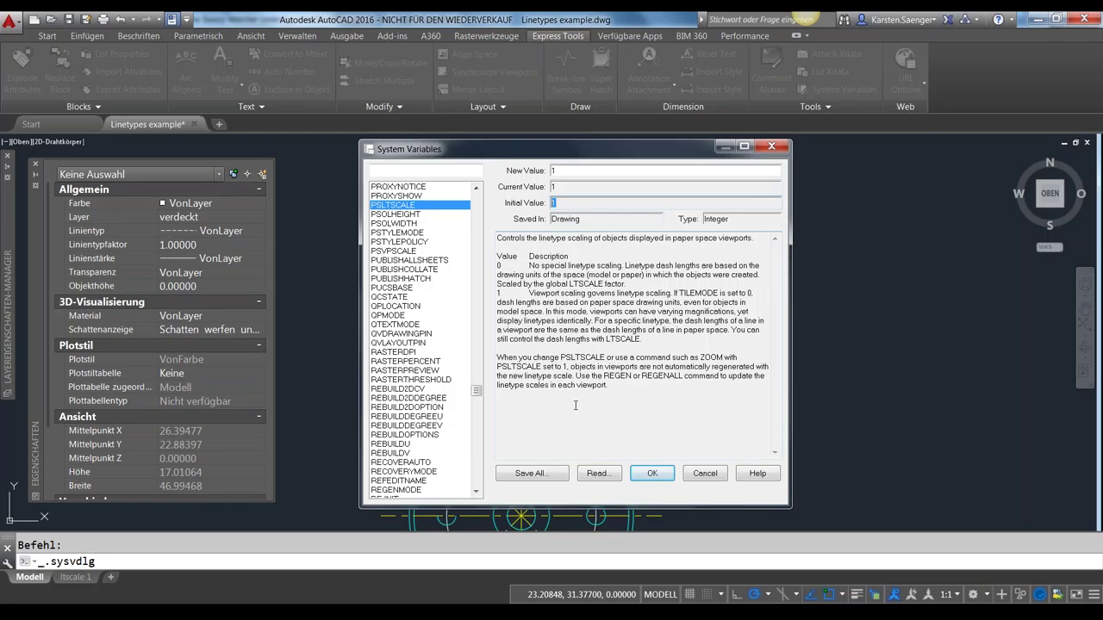
click(695, 479)
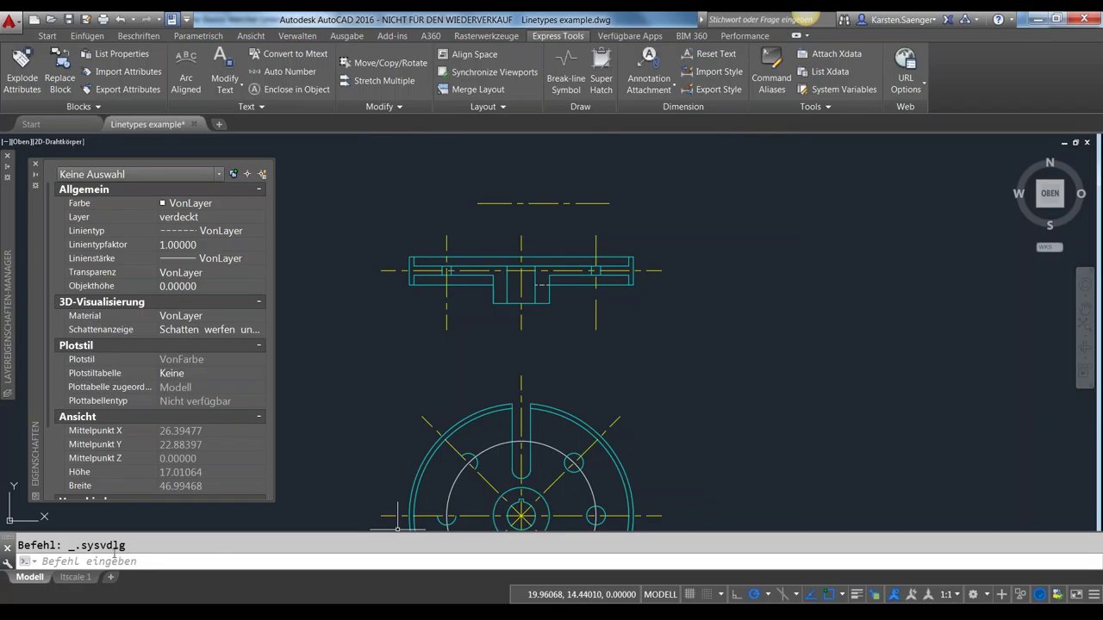
- Switch to the ltscale 1 layout and pan the paper sheet fully into view
click(77, 578)
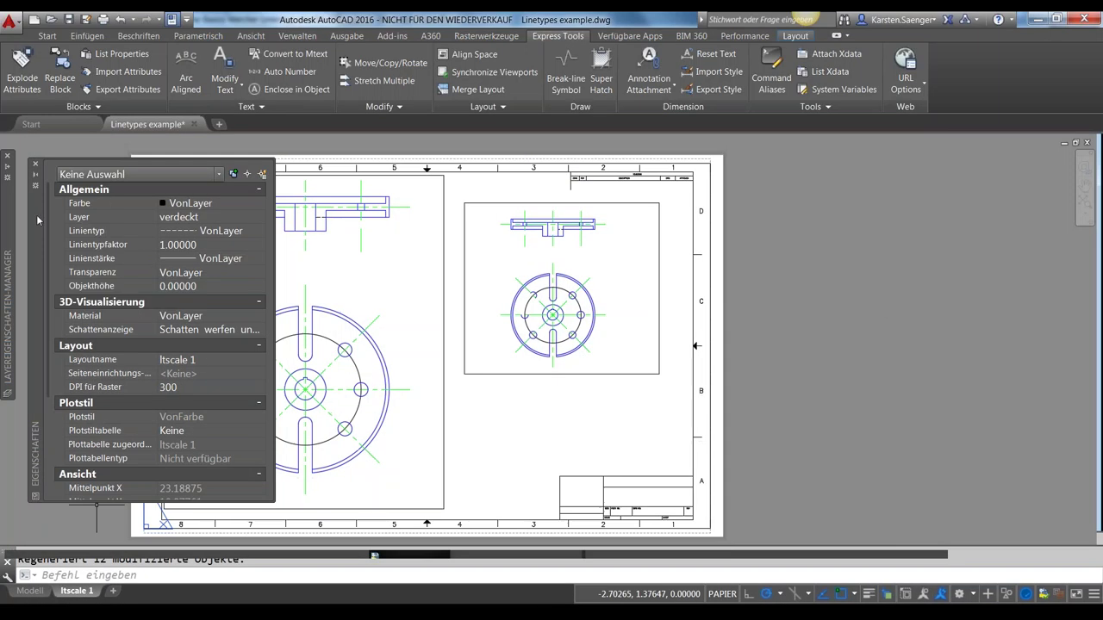
drag(37, 221, 32, 216)
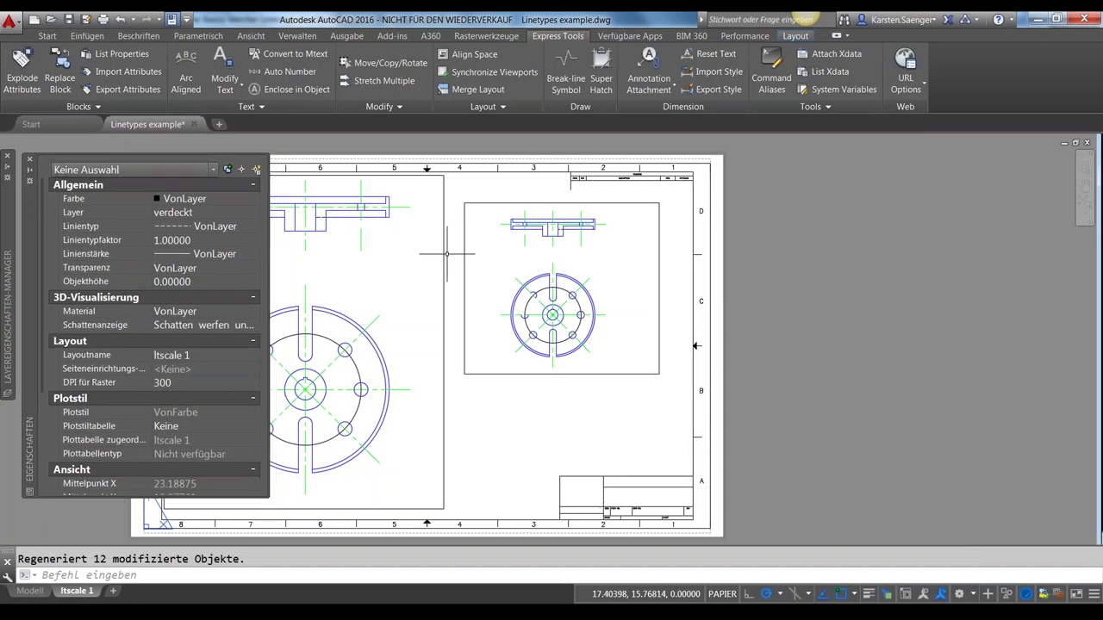
middle_drag(666, 288, 807, 273)
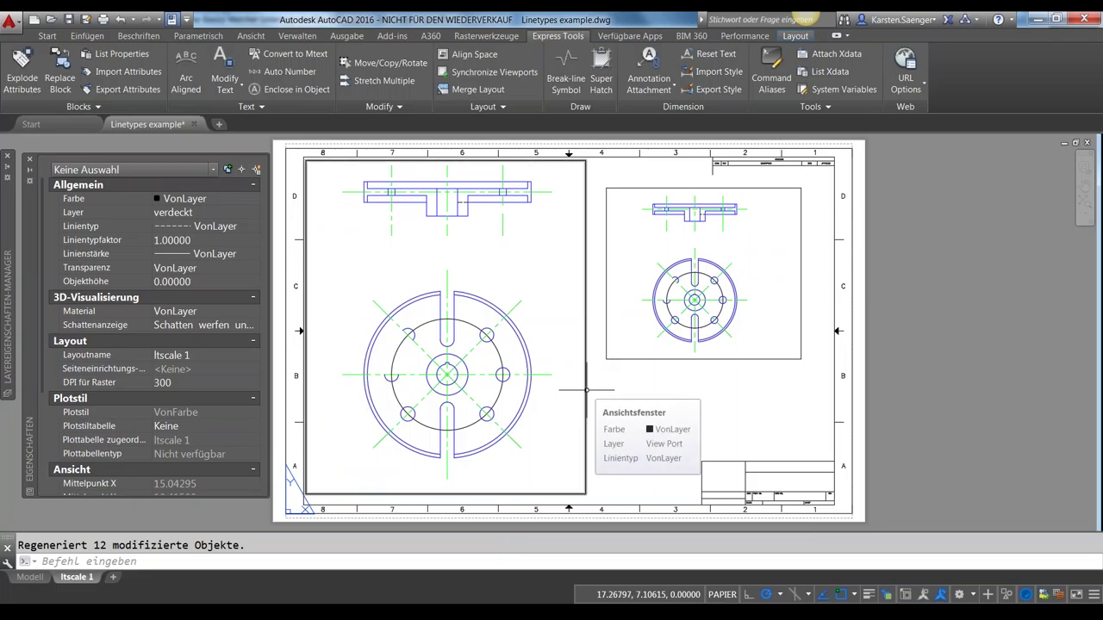
- Select and deselect the left and right viewports, then zoom in and shift the layout up
click(587, 389)
key(Escape)
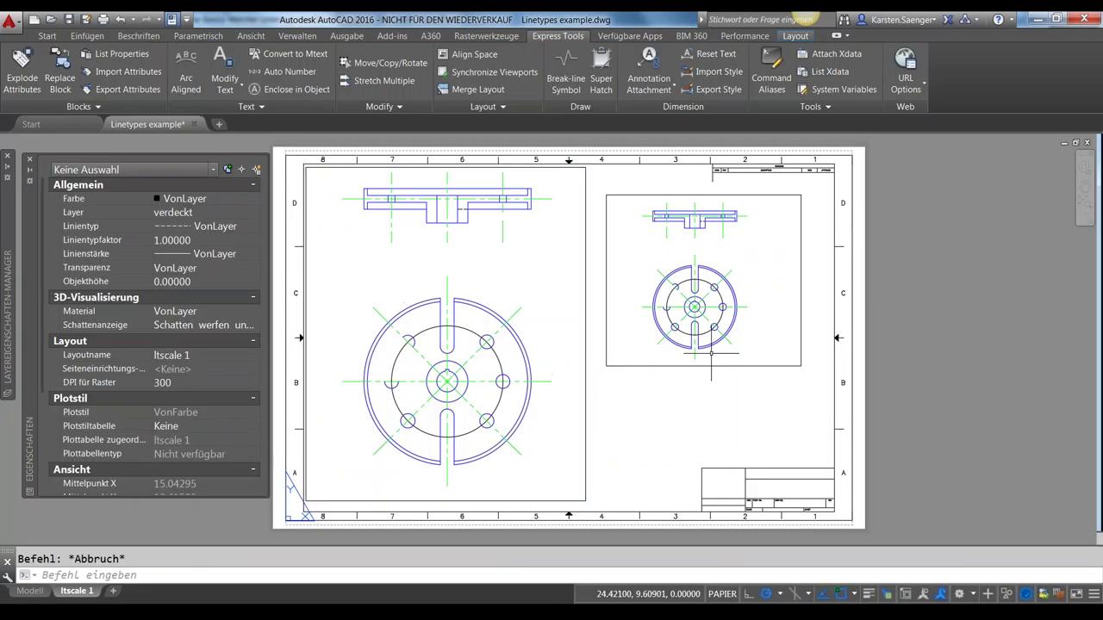
click(629, 366)
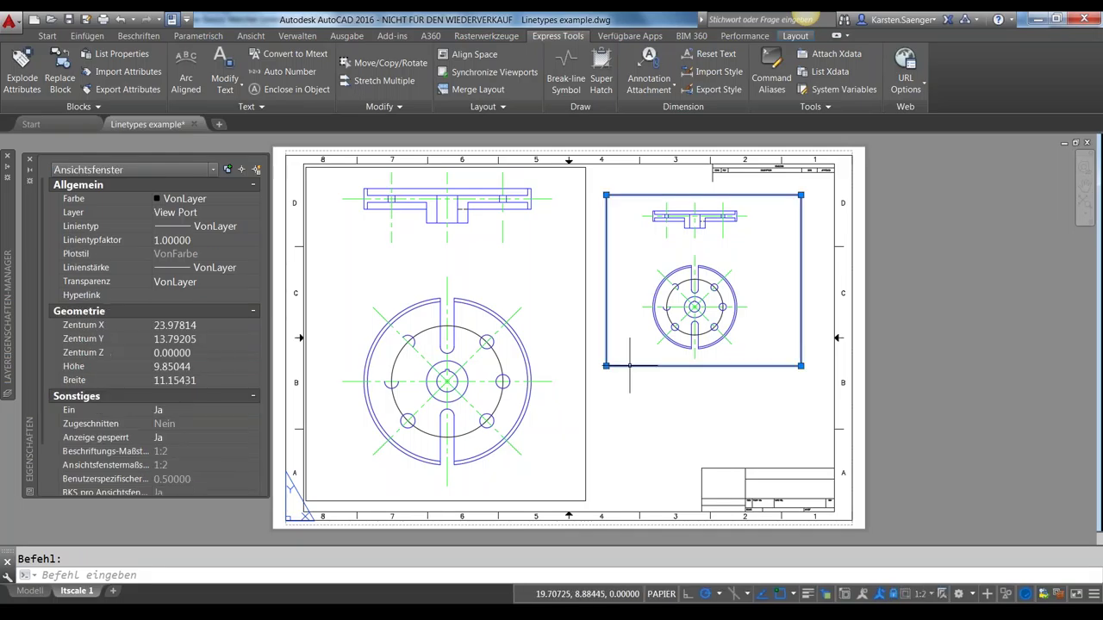
key(Escape)
scroll(607, 326, up, 2)
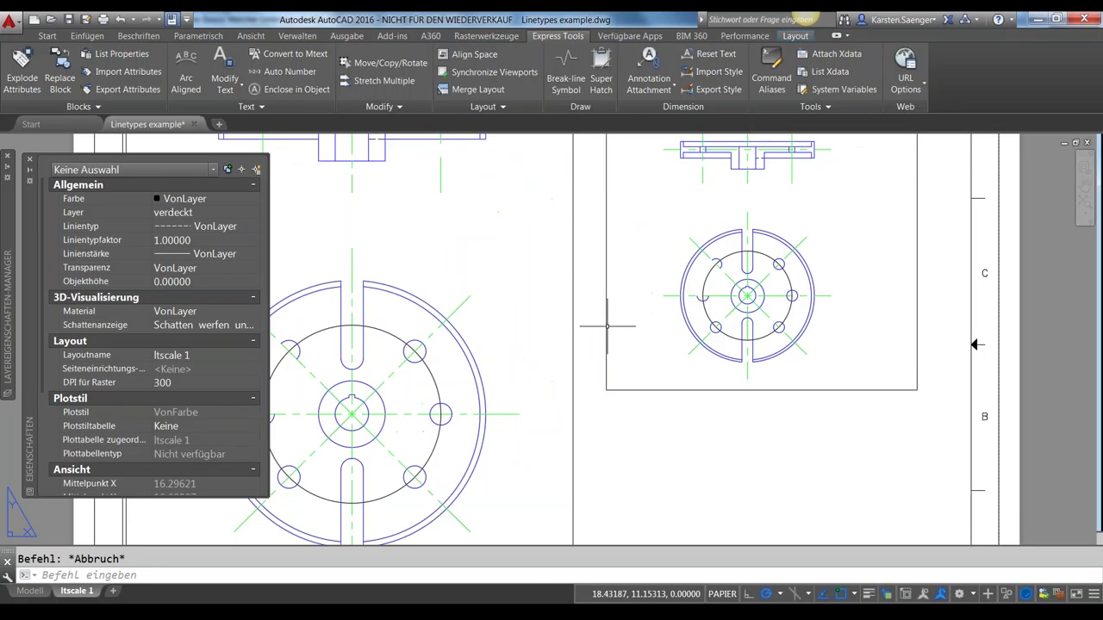
middle_drag(607, 326, 606, 300)
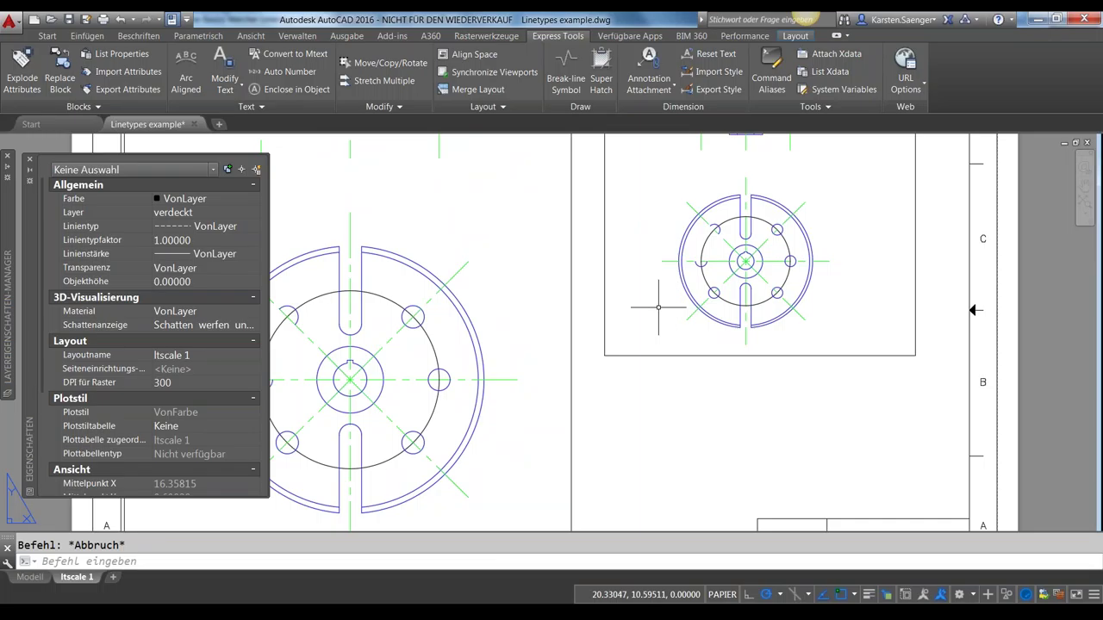
- Set PSLTSCALE to 0, then run REGEN and REGENALL (RGA) on the layout
click(353, 558)
text(psl)
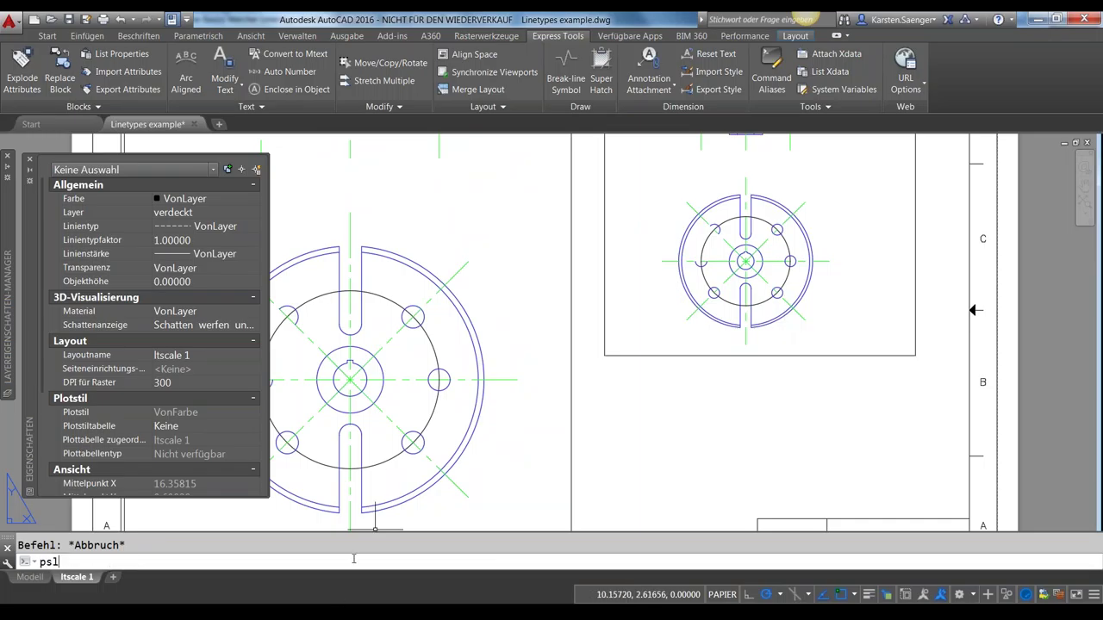
key(Return)
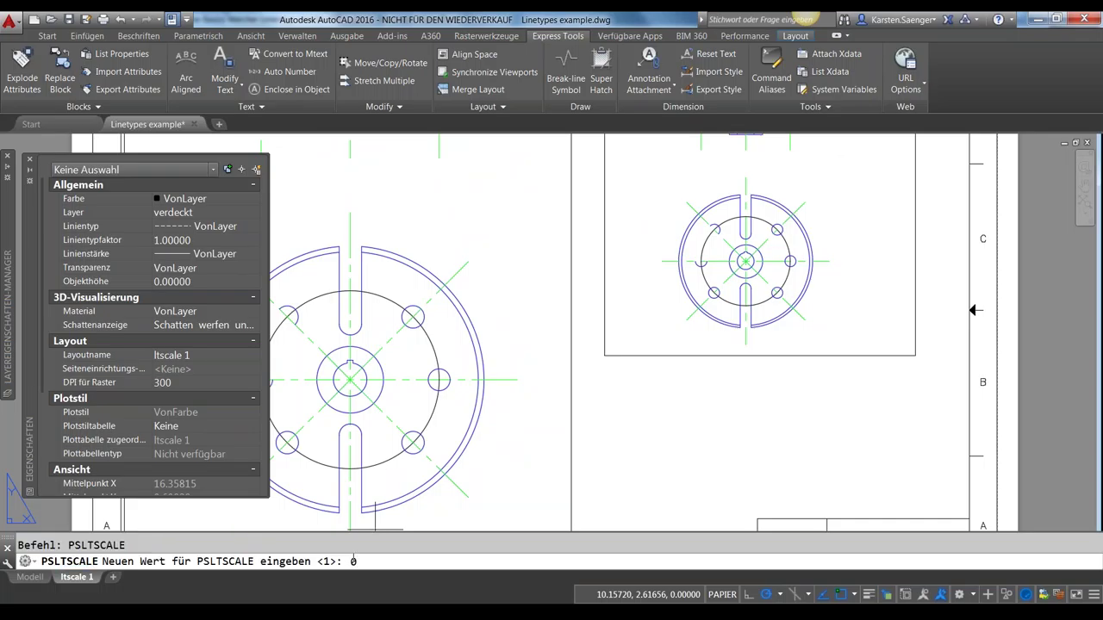
key(Return)
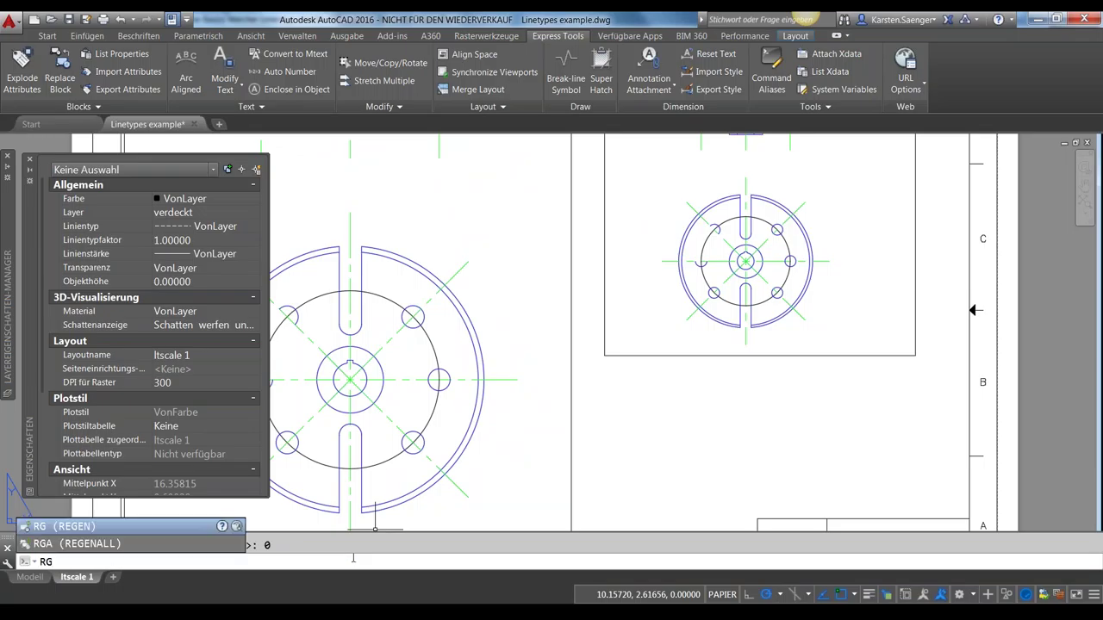
key(Return)
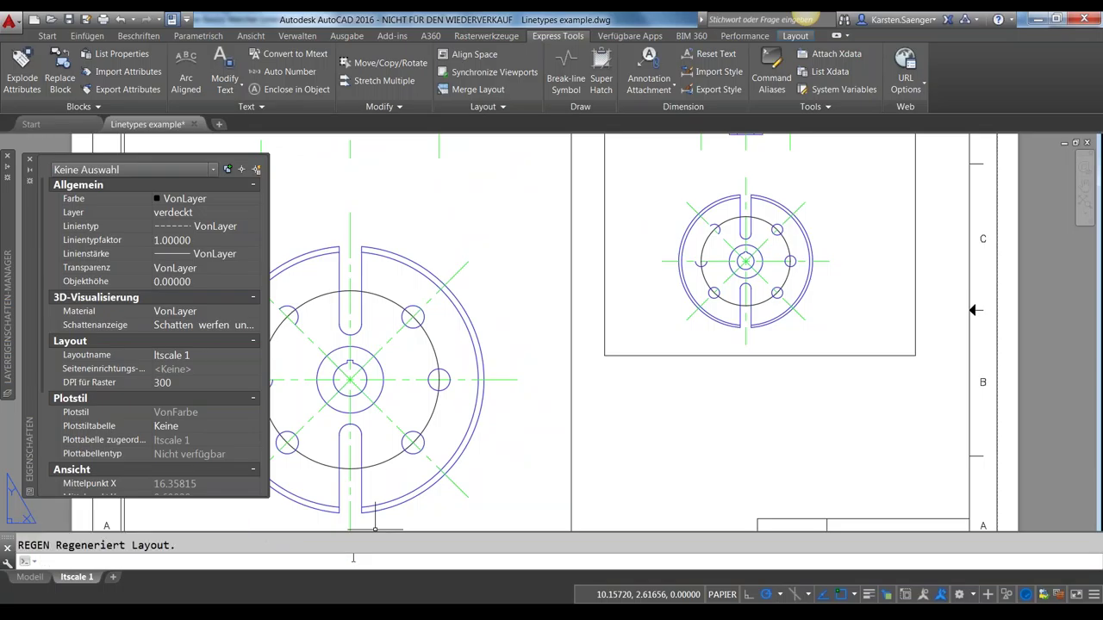
text(rga)
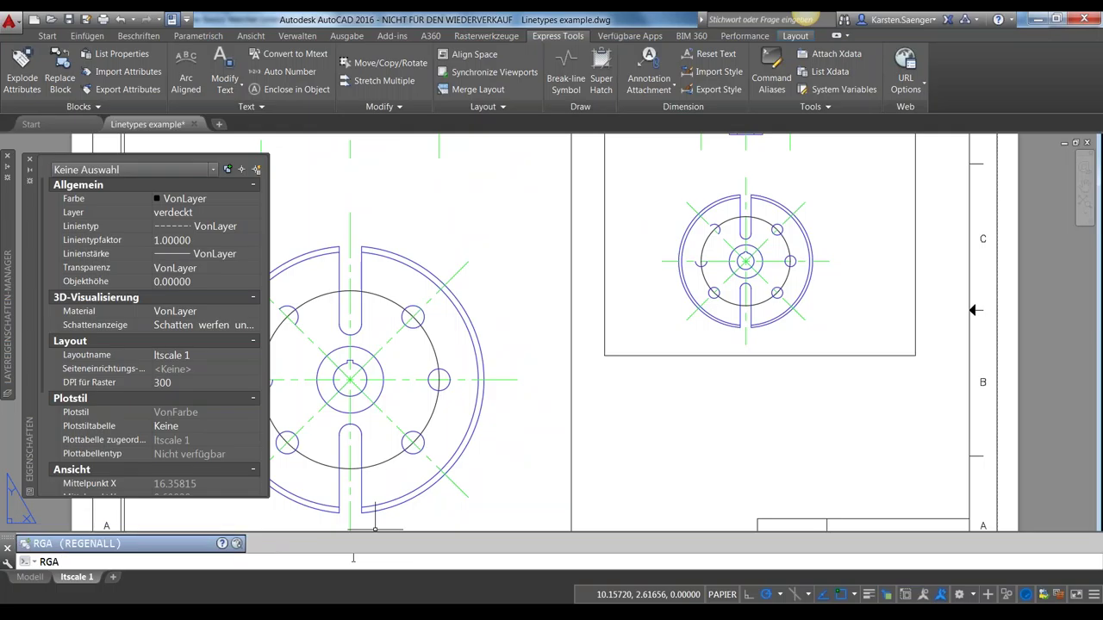
key(Return)
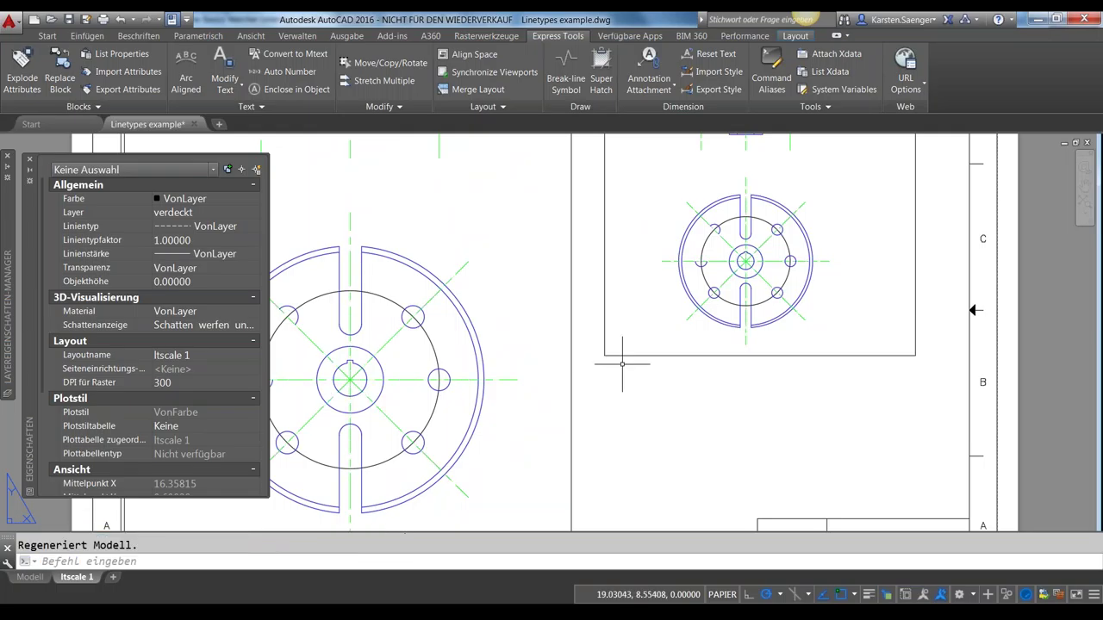
middle_drag(631, 365, 625, 373)
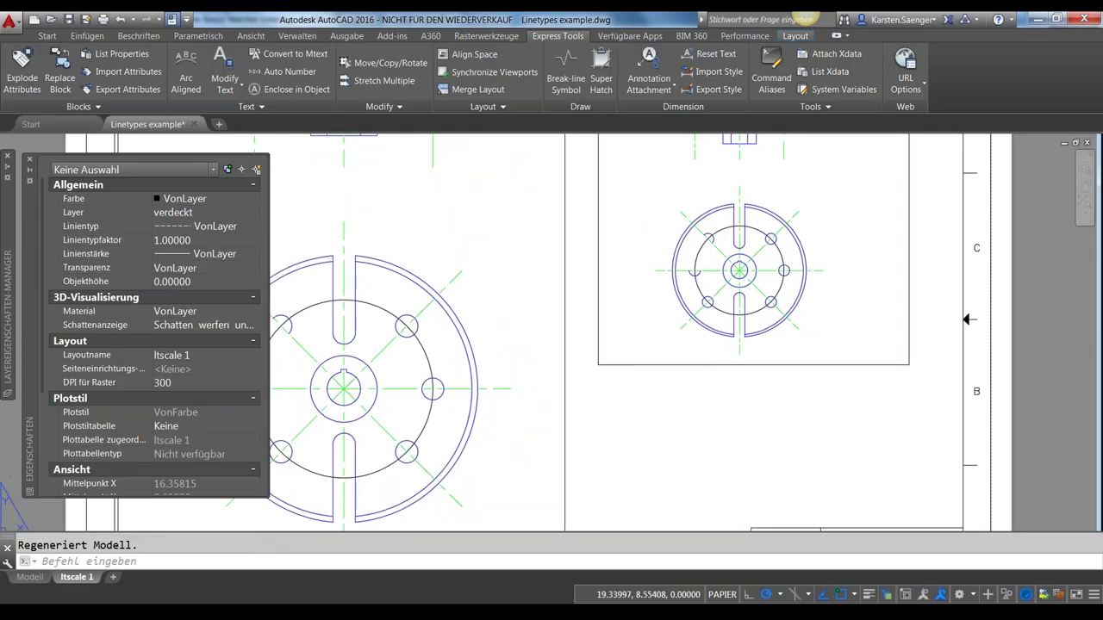
- Unlock the right viewport's display, rescale it to 1:4, and zoom out to the whole sheet
click(658, 363)
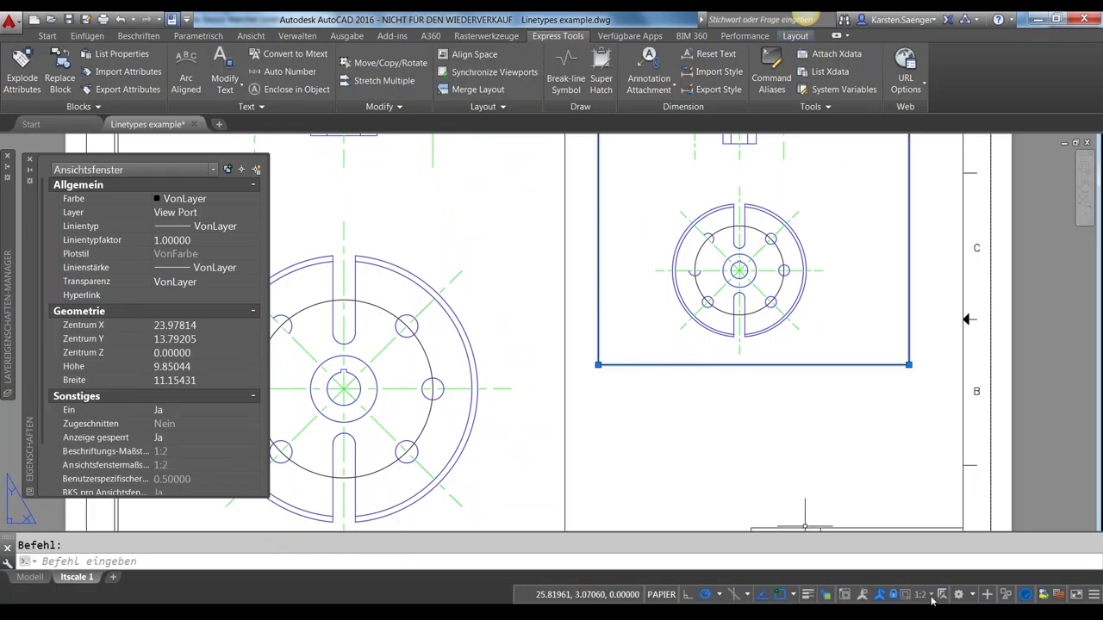
click(893, 596)
click(931, 597)
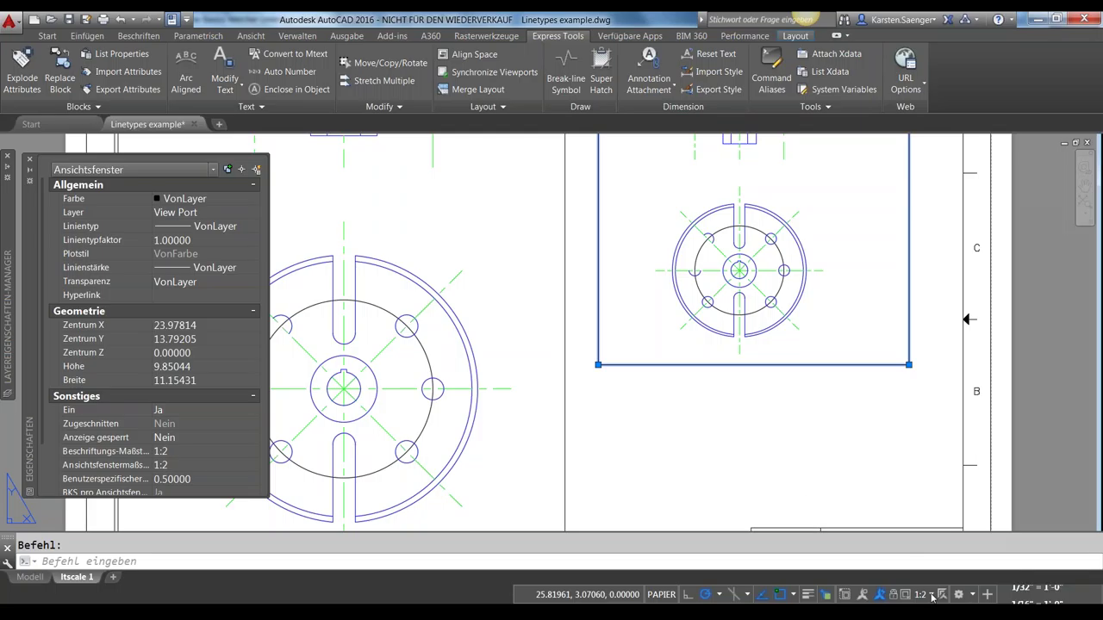
click(1017, 306)
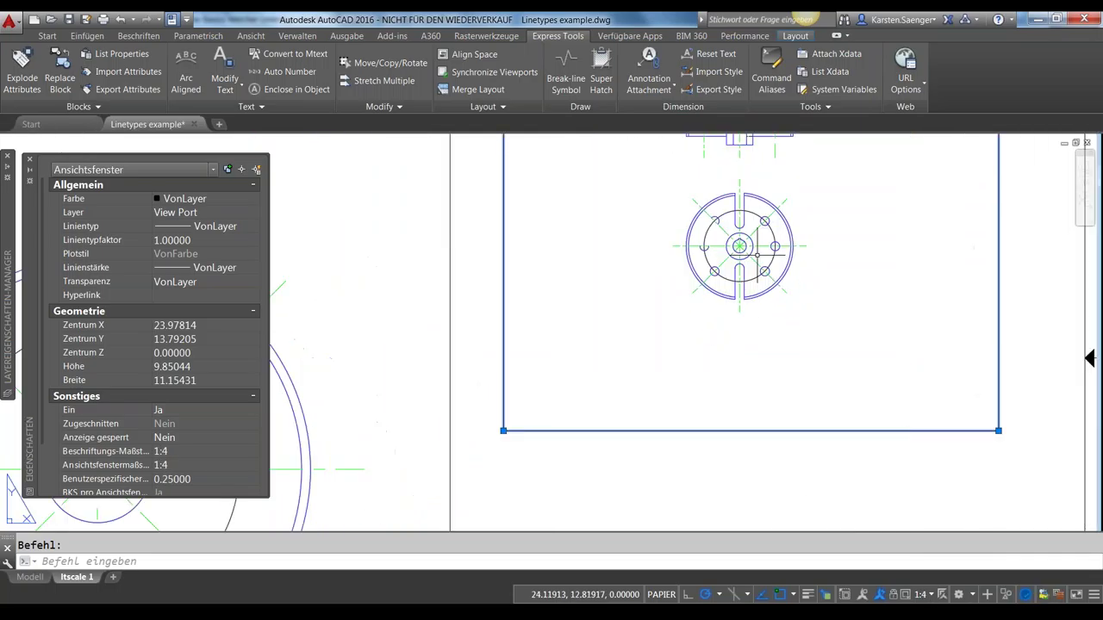
scroll(689, 345, down, 2)
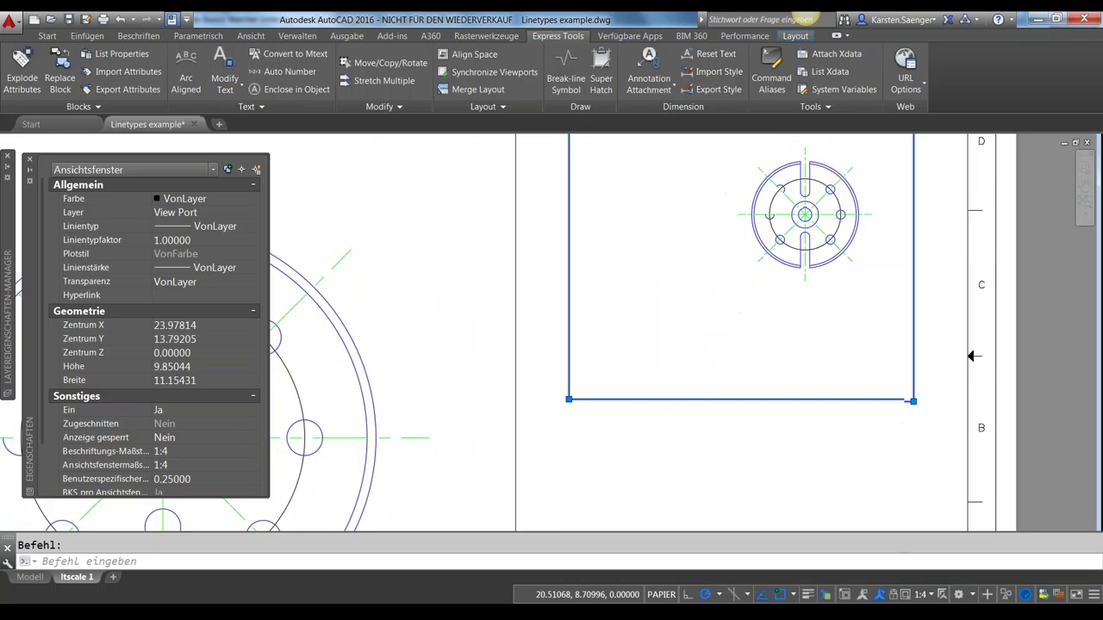
scroll(681, 413, down, 2)
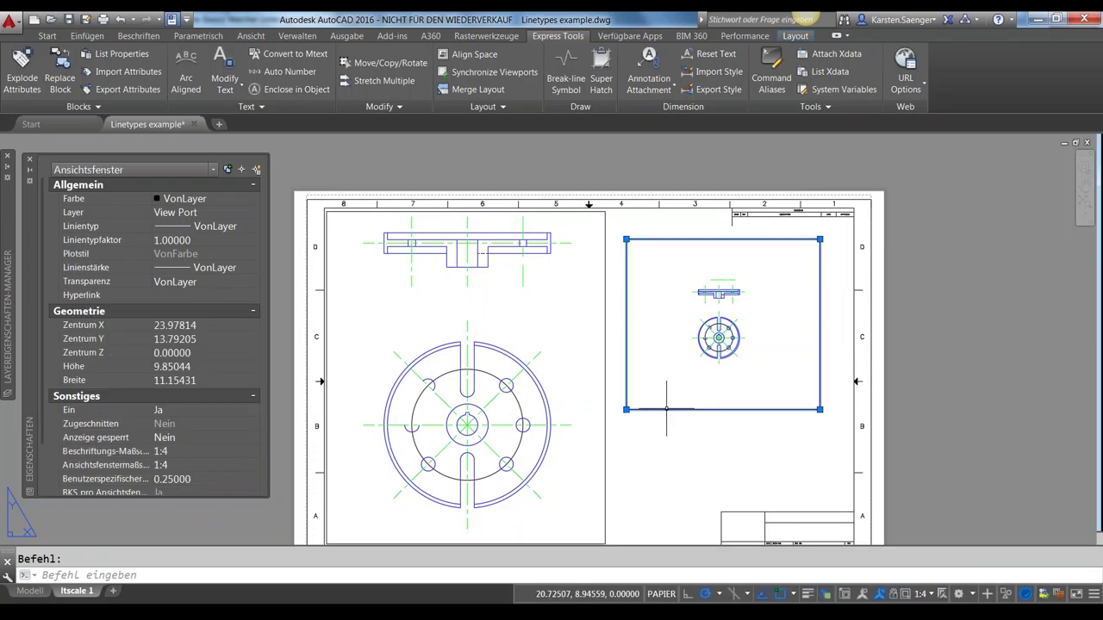
- Enter the MOVE command and cancel the accidentally triggered MOVEBAK prompt
text(mo)
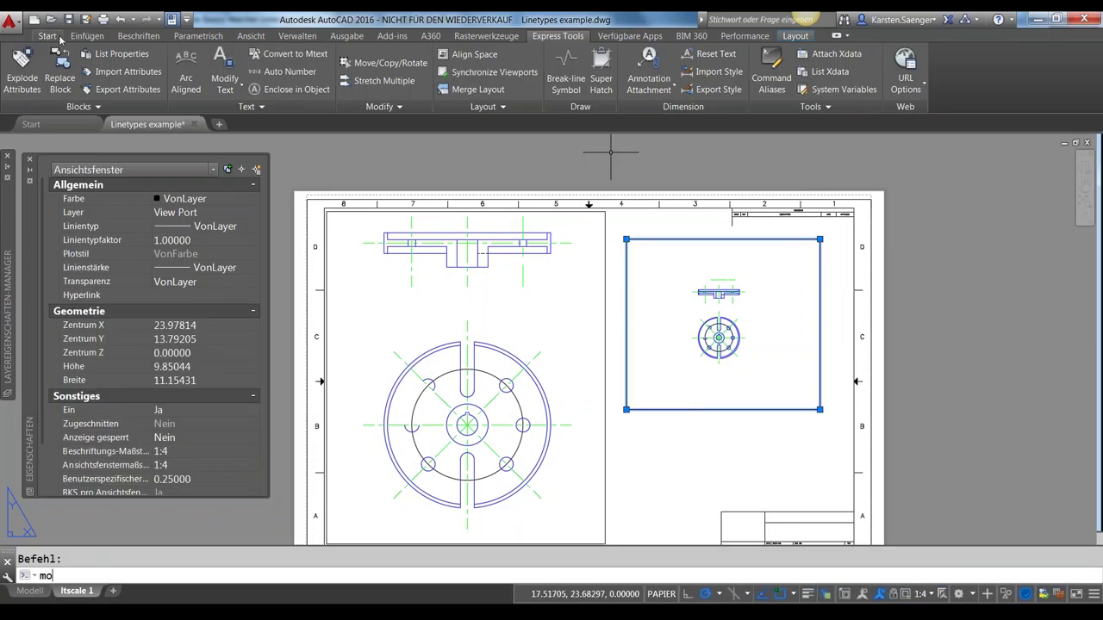
text(ve)
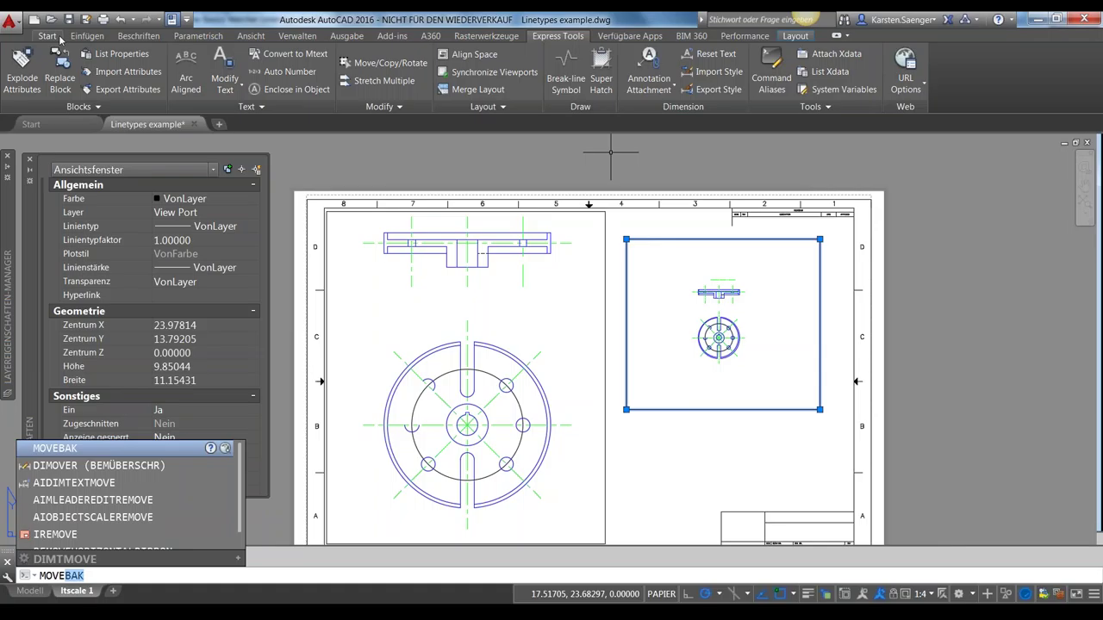
key(BackSpace)
key(Return)
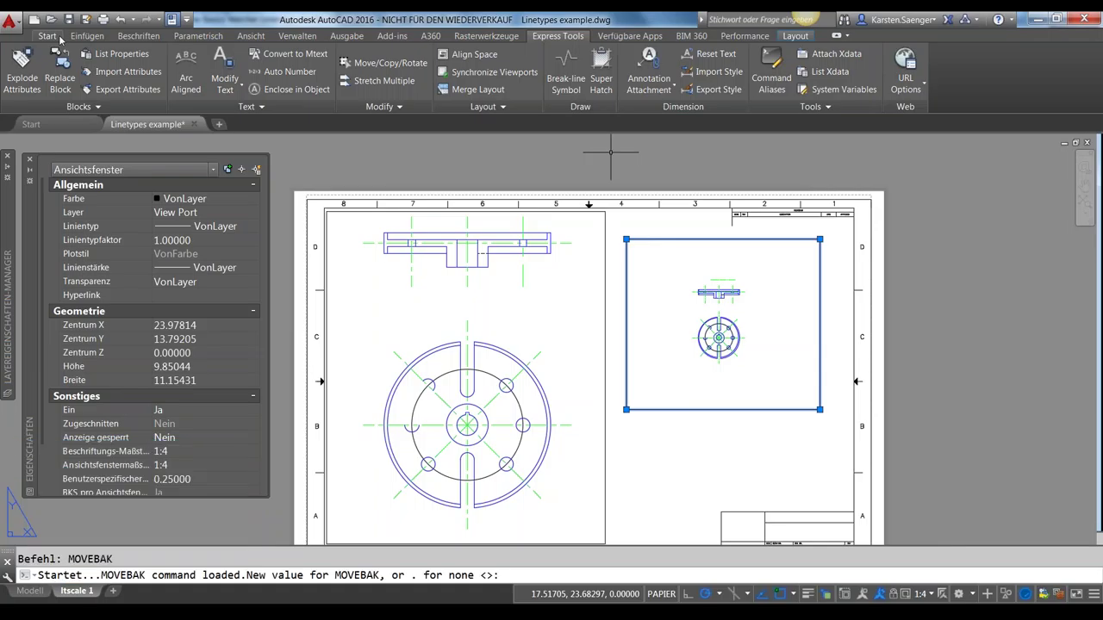
key(Return)
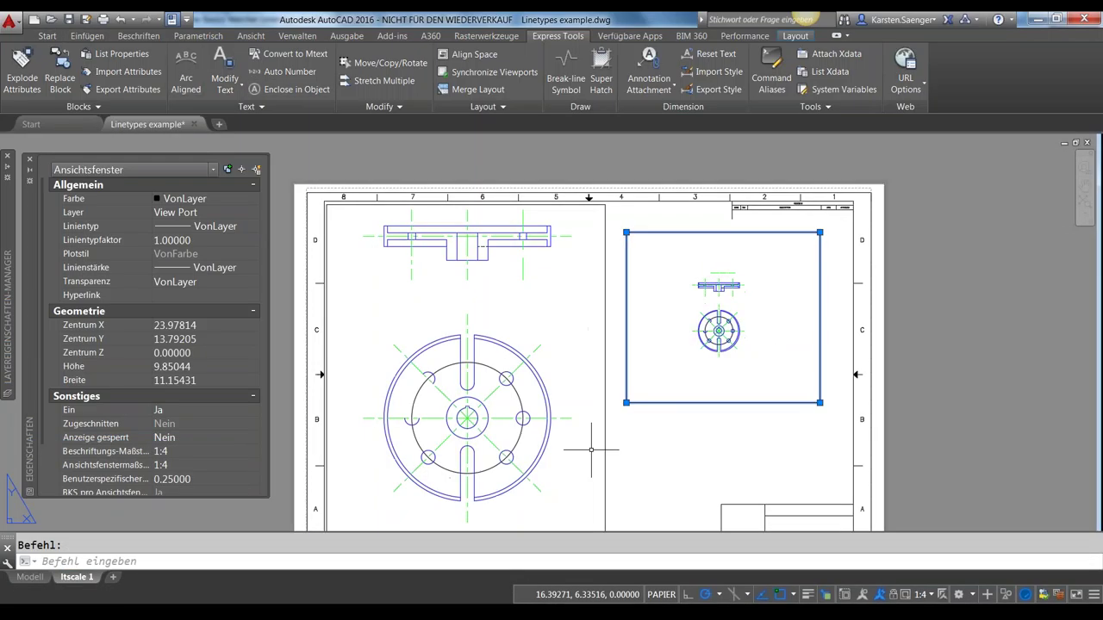
- Move the right viewport from its lower-left corner to a lower, further-left position
click(44, 36)
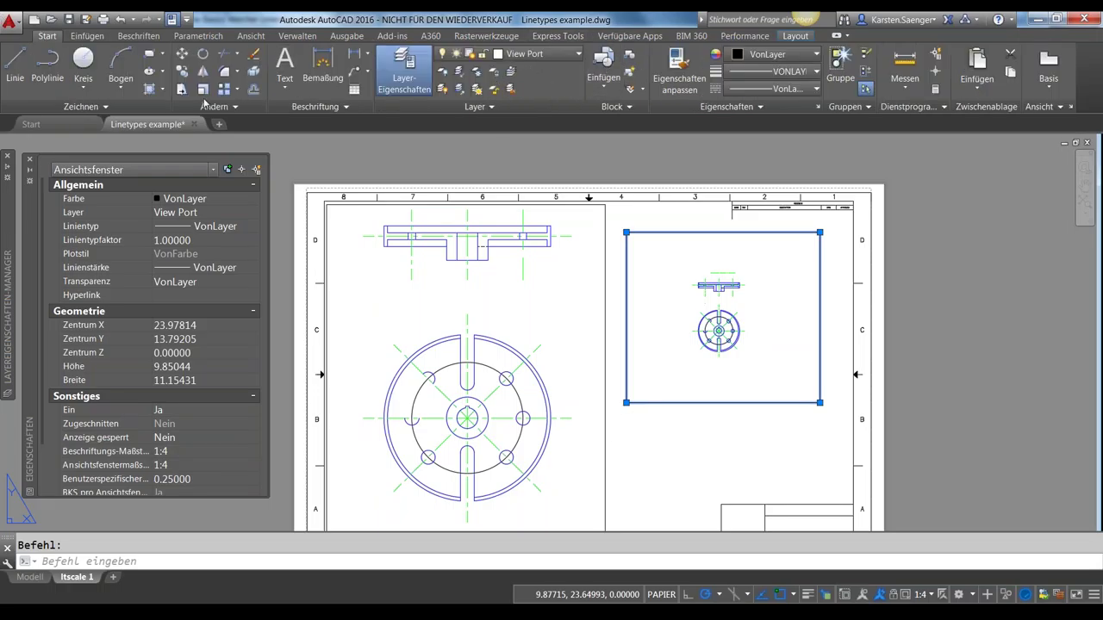
click(182, 54)
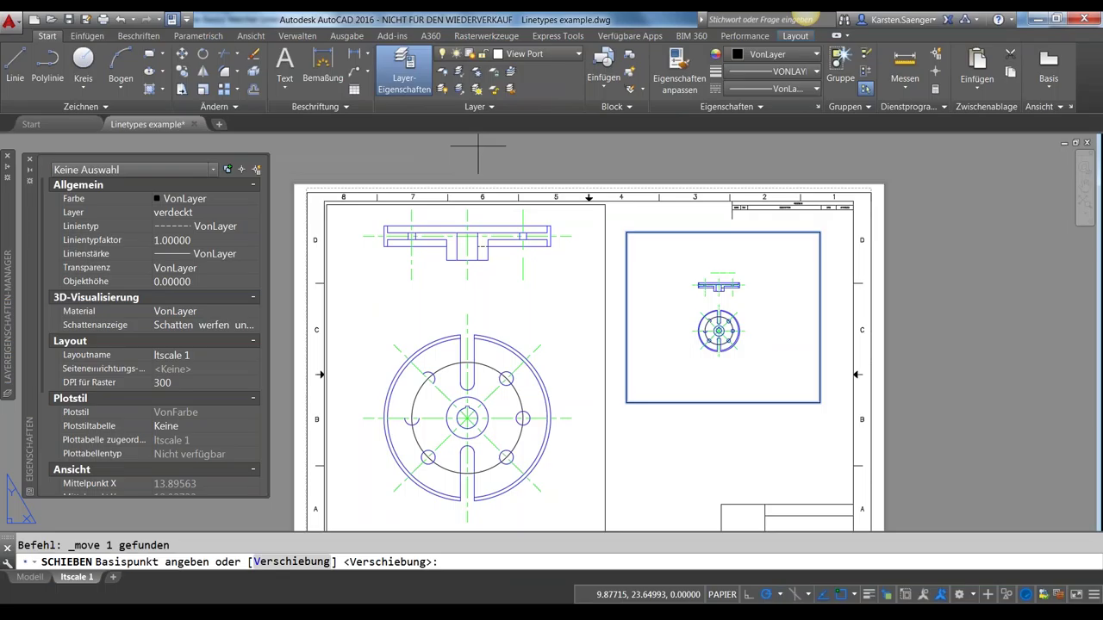
click(627, 402)
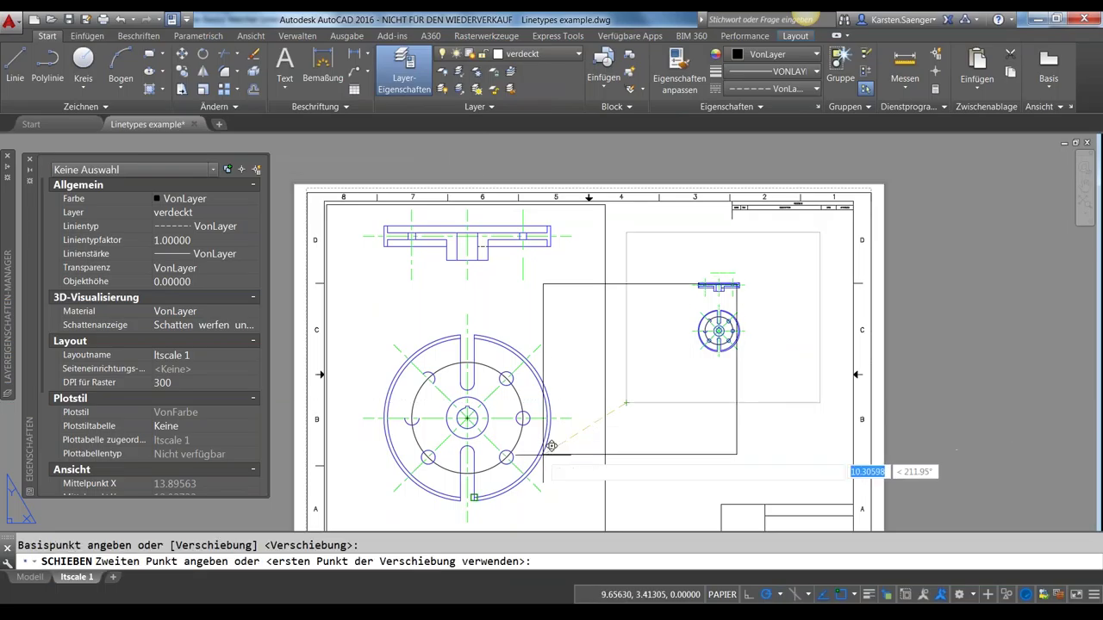
click(473, 497)
key(Escape)
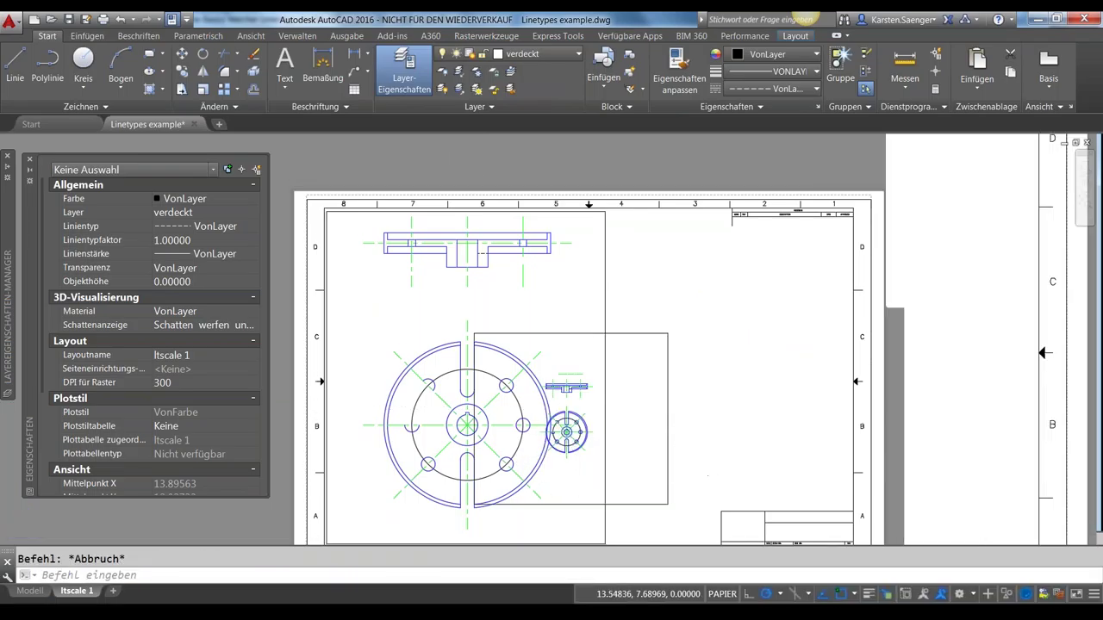
- Zoom in and out to check the new placement, then select the moved viewport
scroll(548, 433, up, 5)
scroll(603, 352, up, 2)
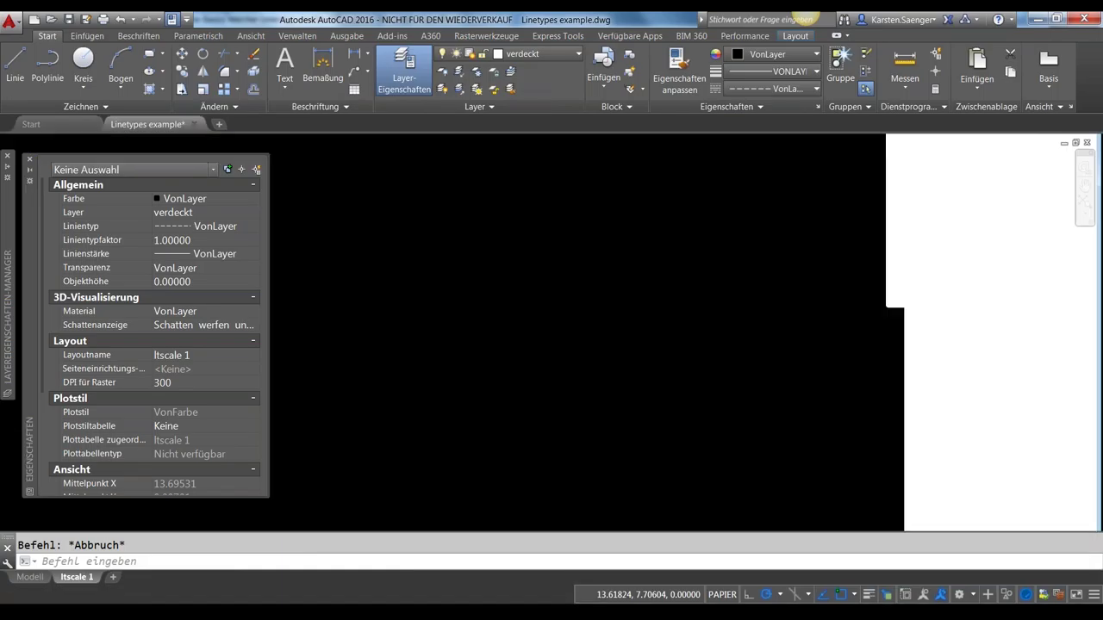
scroll(659, 361, down, 3)
scroll(659, 361, down, 1)
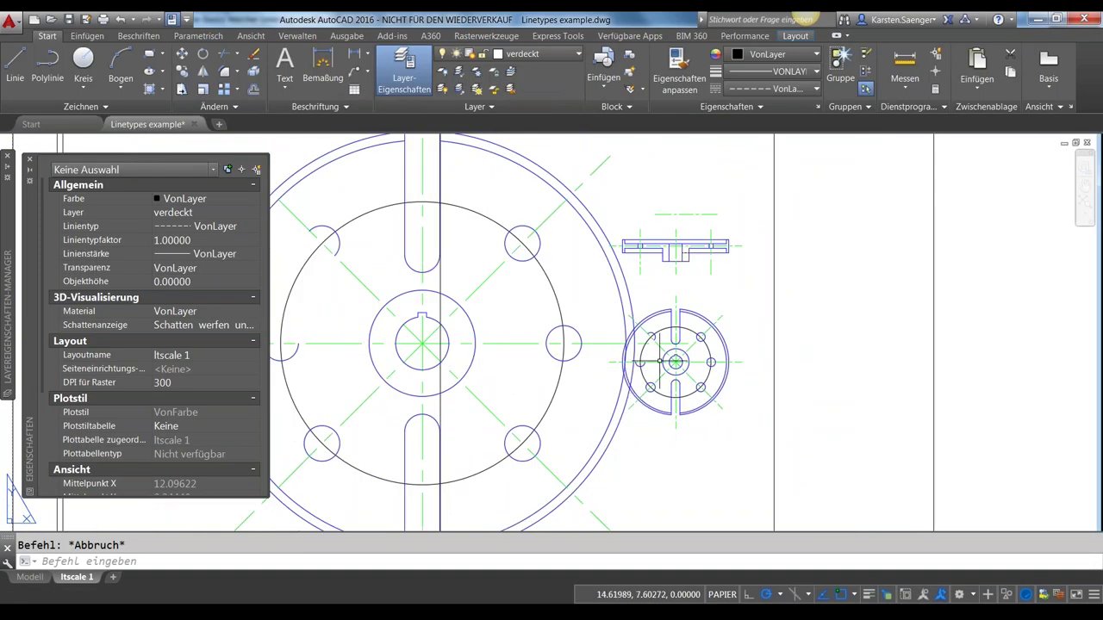
scroll(659, 362, up, 1)
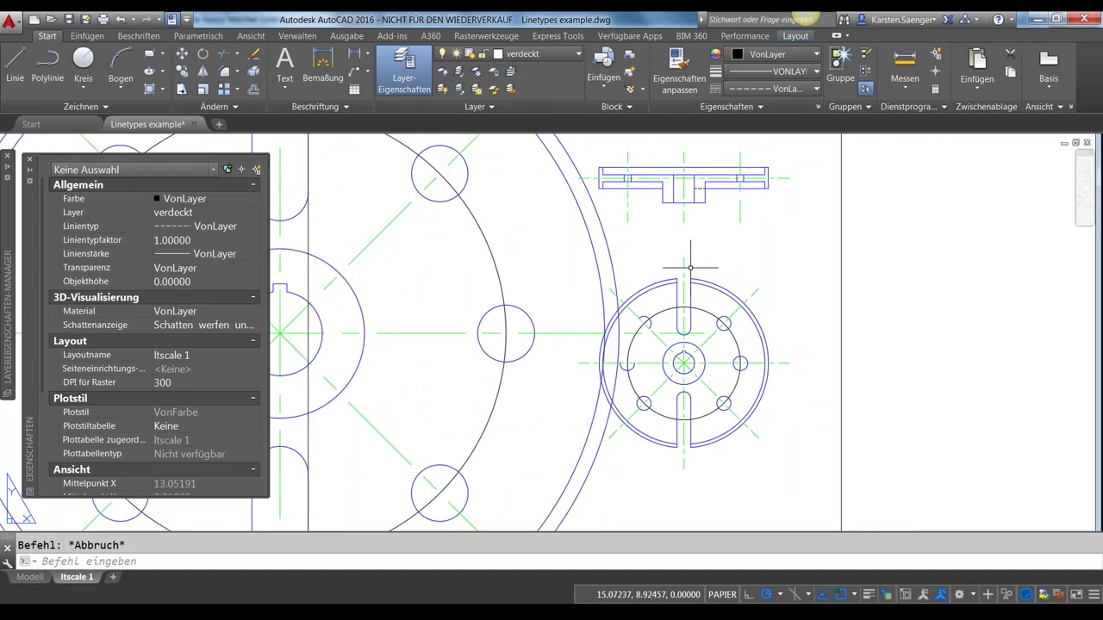
scroll(690, 268, down, 1)
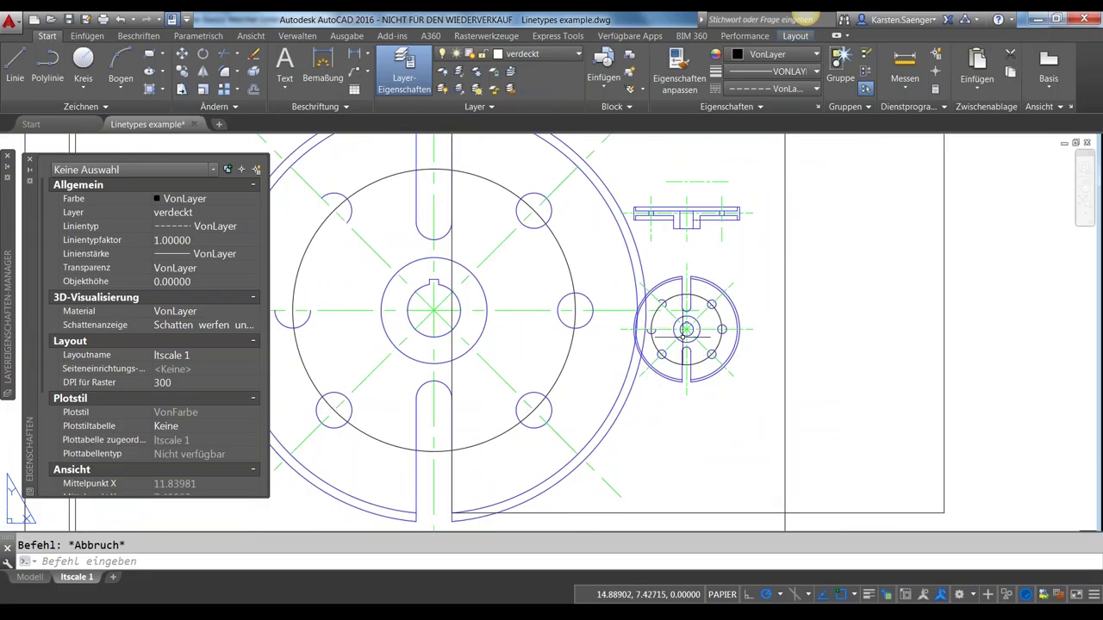
scroll(685, 331, down, 1)
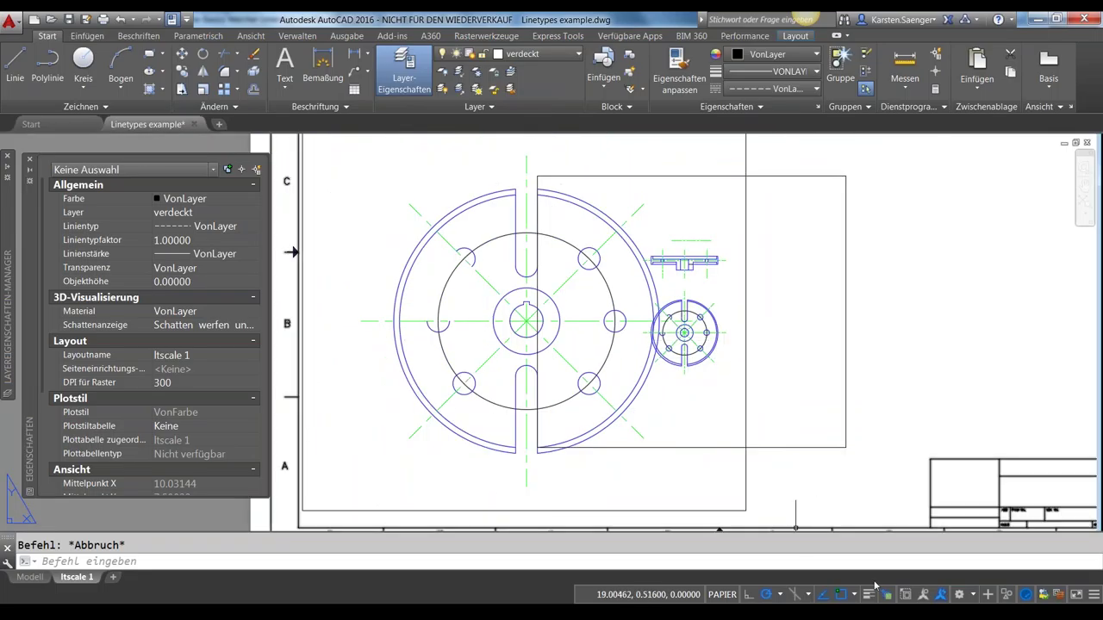
click(845, 414)
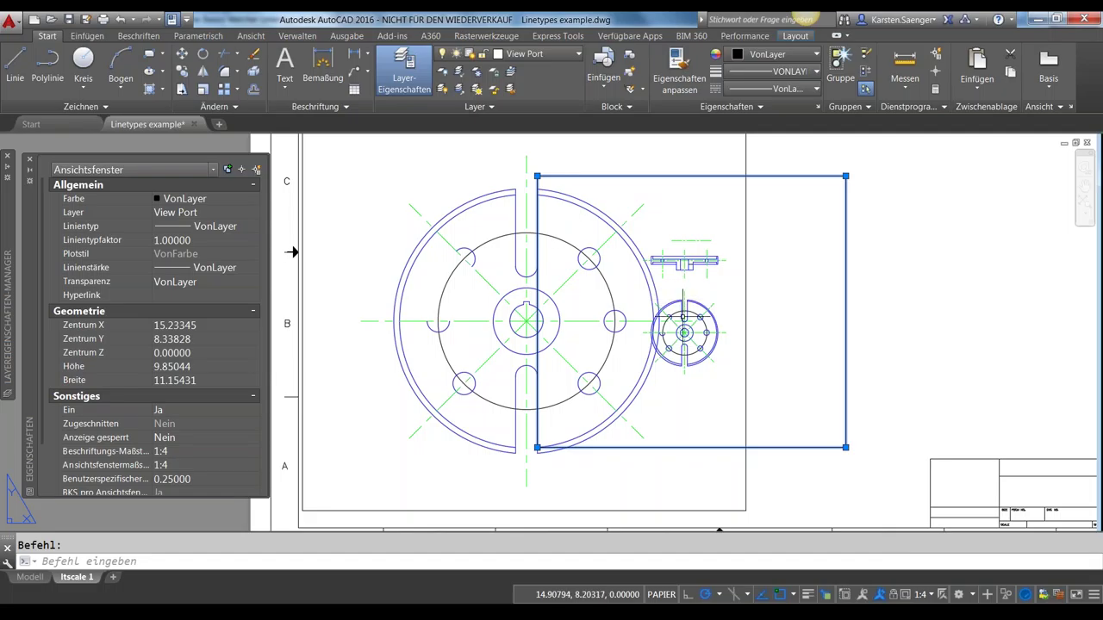
- Set PSLTSCALE to 1 and regenerate every viewport with RGA
click(558, 561)
text(p)
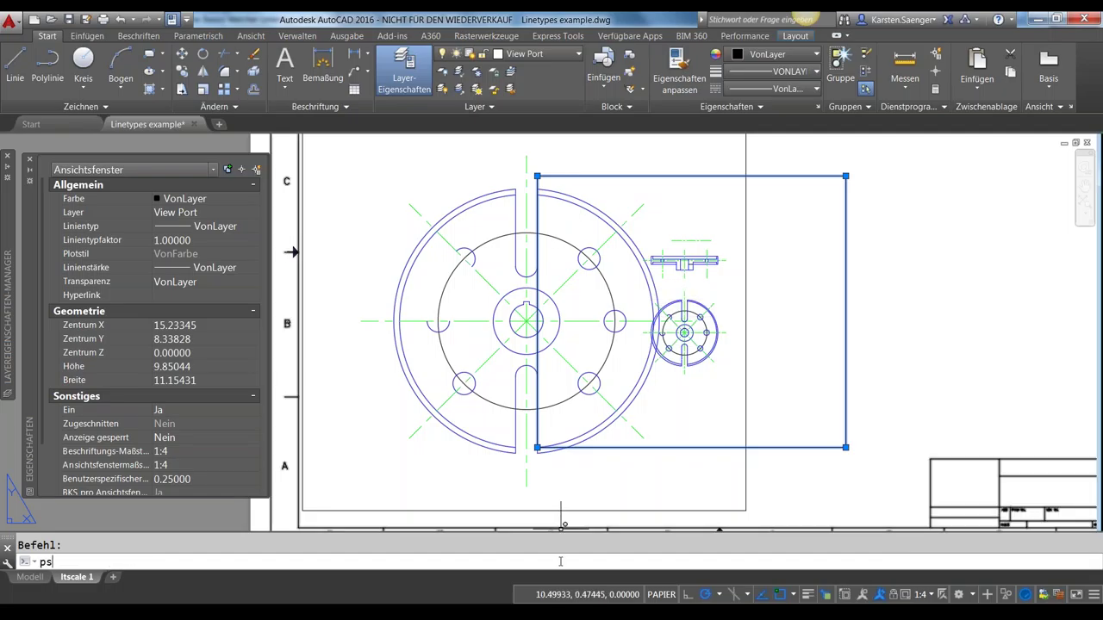
text(lt)
key(Return)
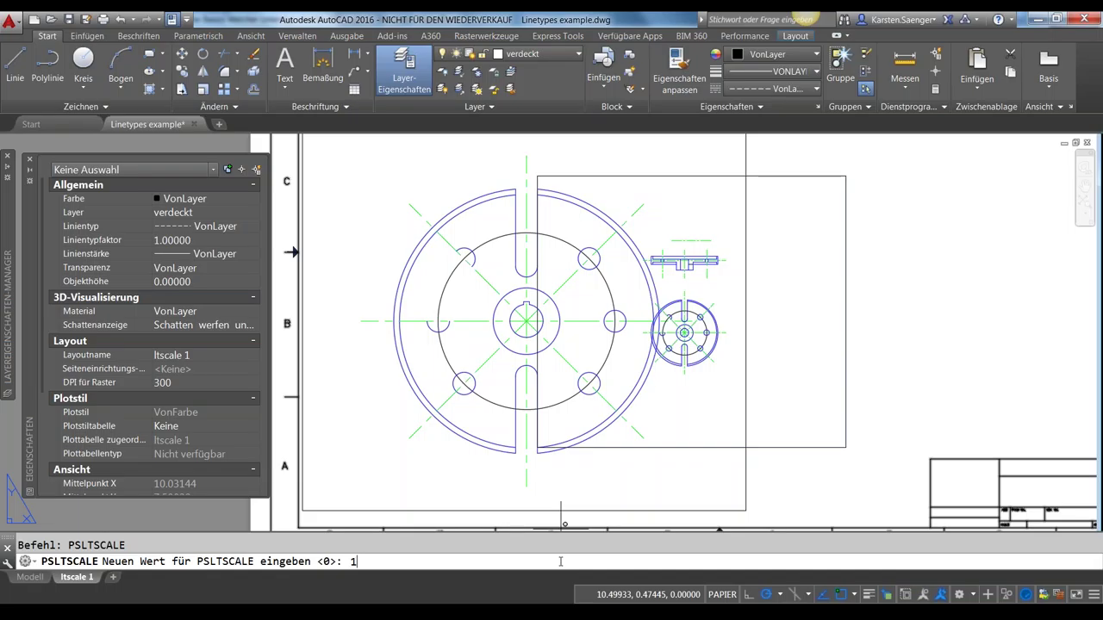
key(Return)
text(rga)
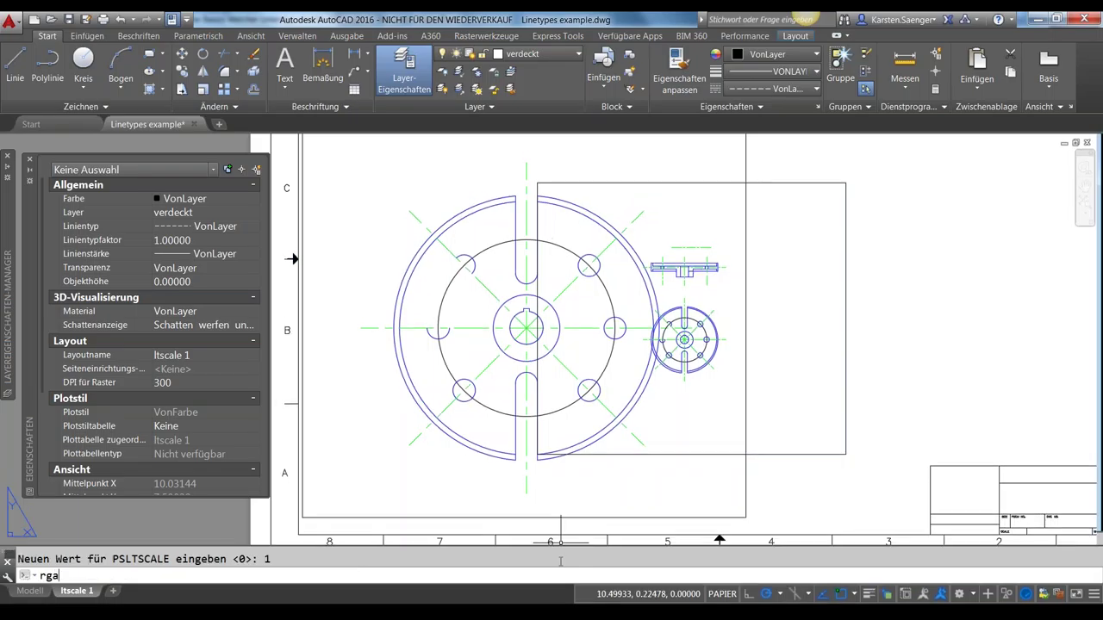
key(Return)
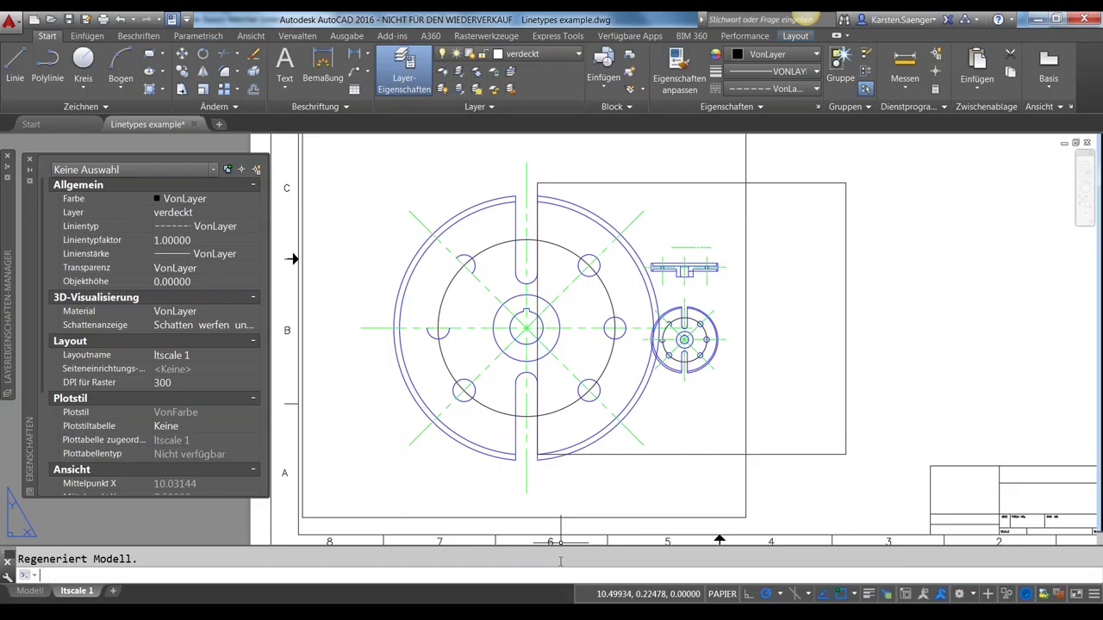
scroll(689, 343, up, 5)
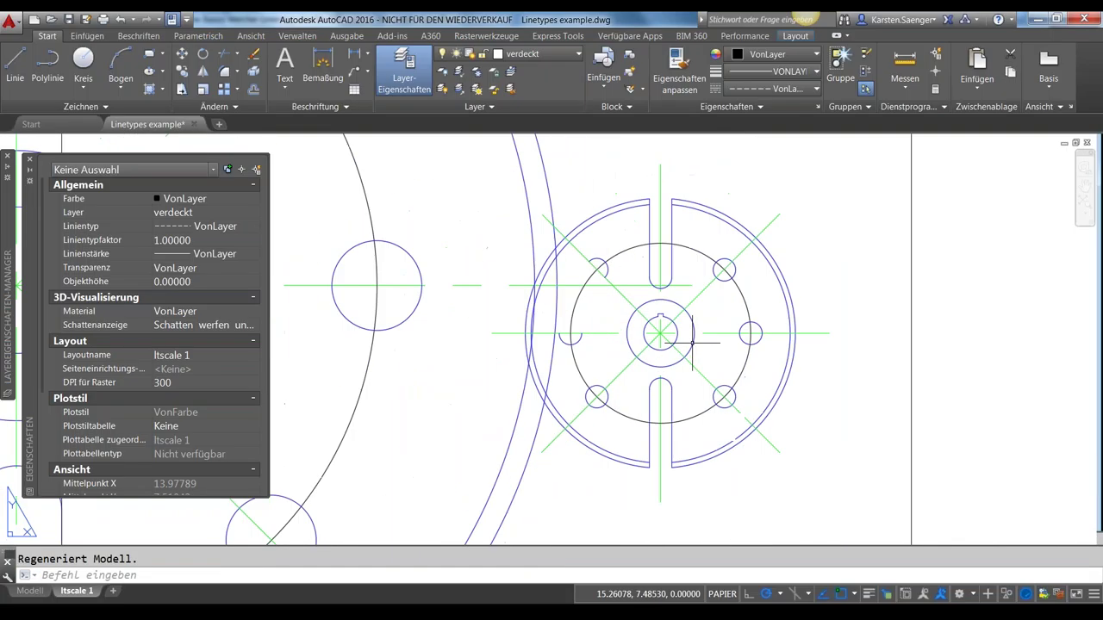
middle_drag(668, 348, 757, 339)
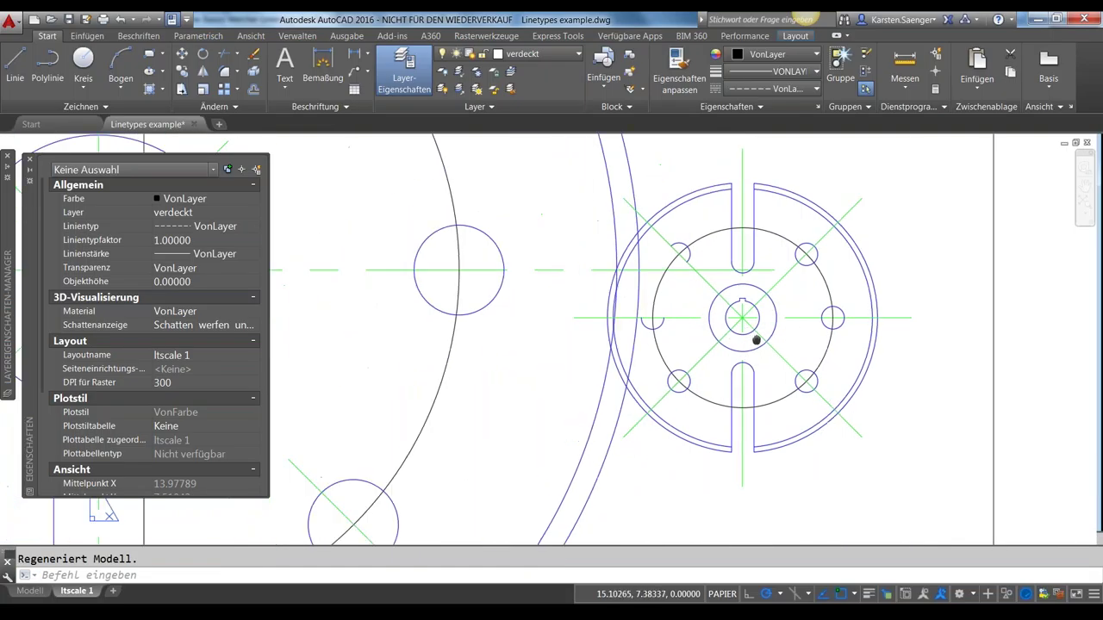
scroll(757, 339, down, 4)
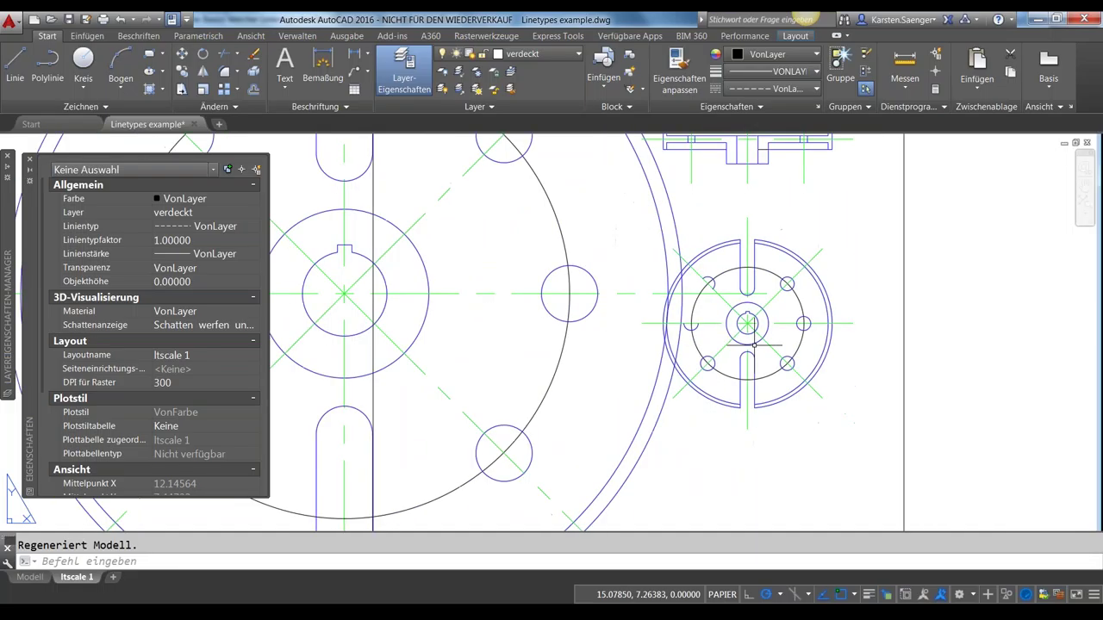
scroll(754, 344, down, 2)
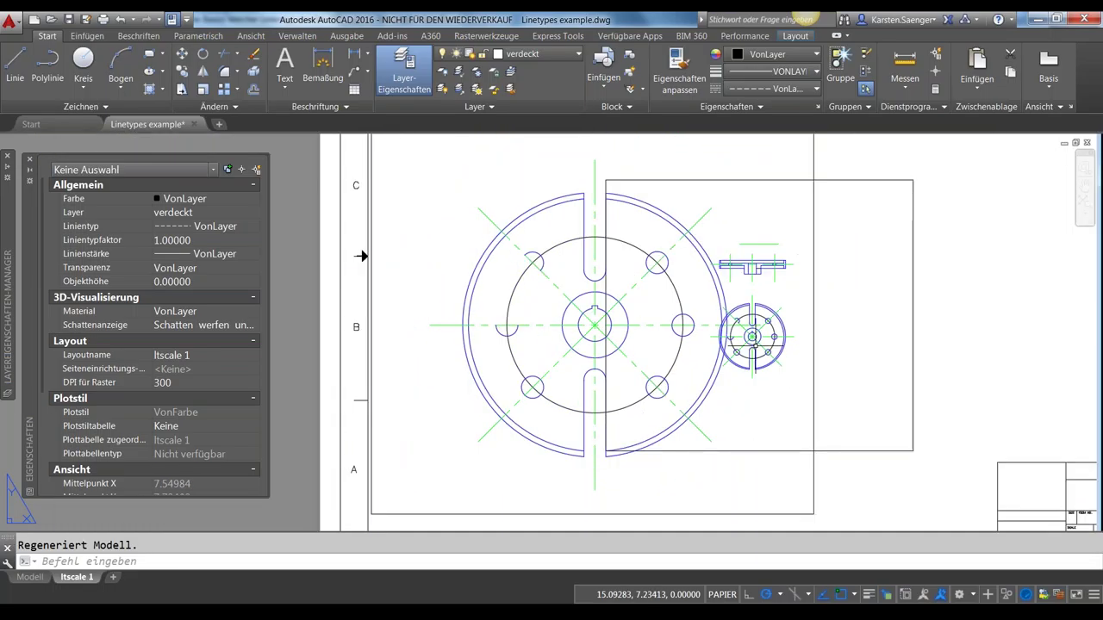
scroll(752, 337, down, 2)
mouse_move(765, 381)
middle_down()
mouse_move(652, 398)
mouse_move(617, 387)
middle_up()
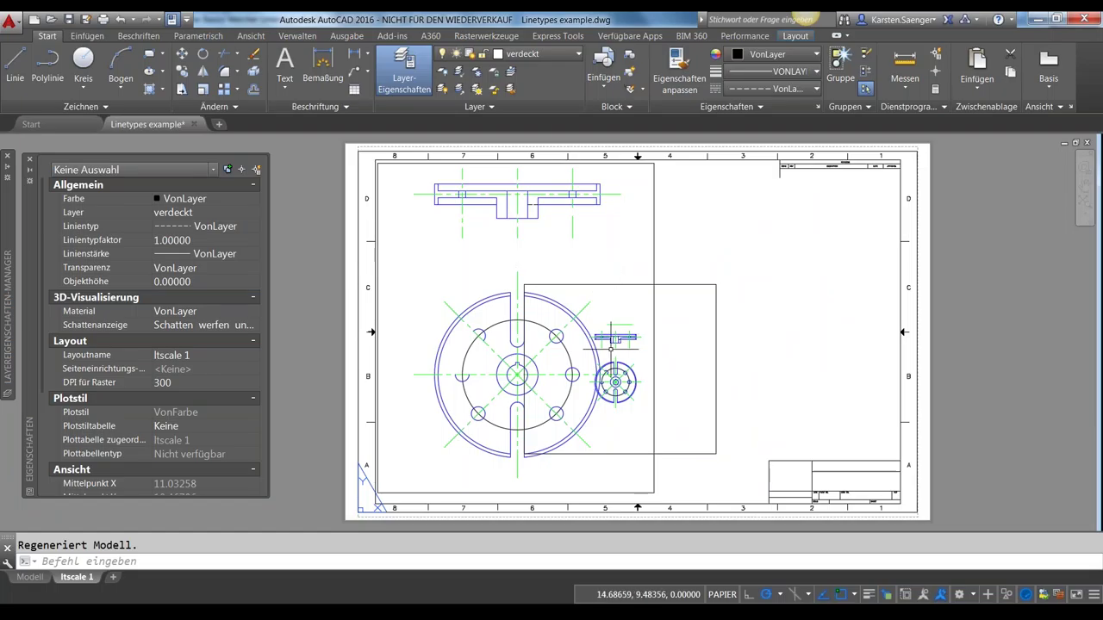
middle_drag(613, 352, 583, 356)
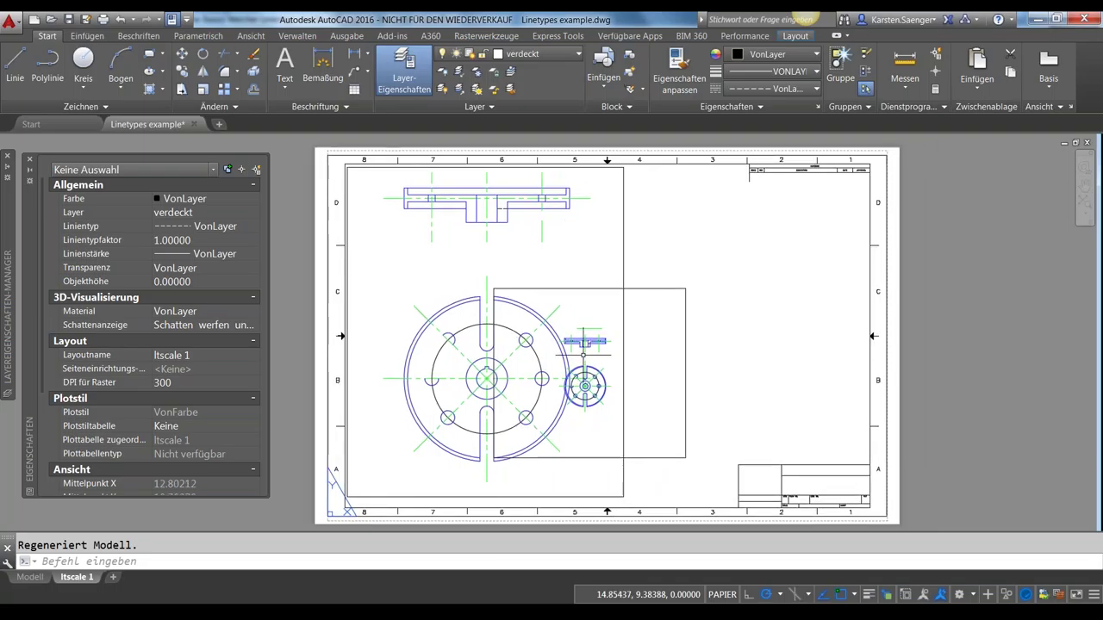
scroll(584, 353, up, 2)
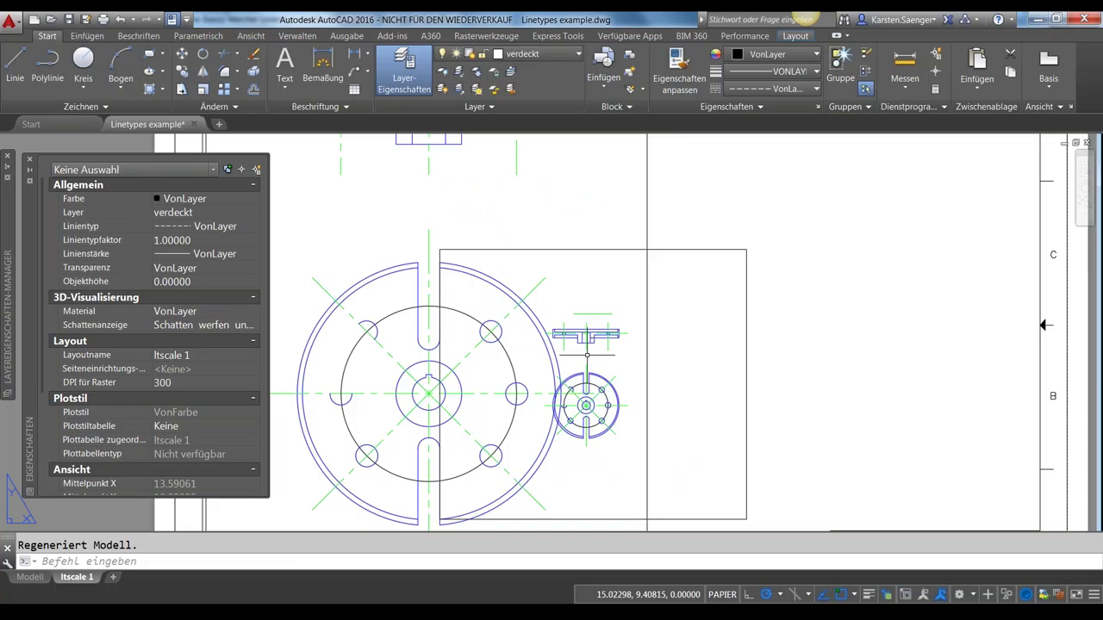
scroll(597, 341, down, 2)
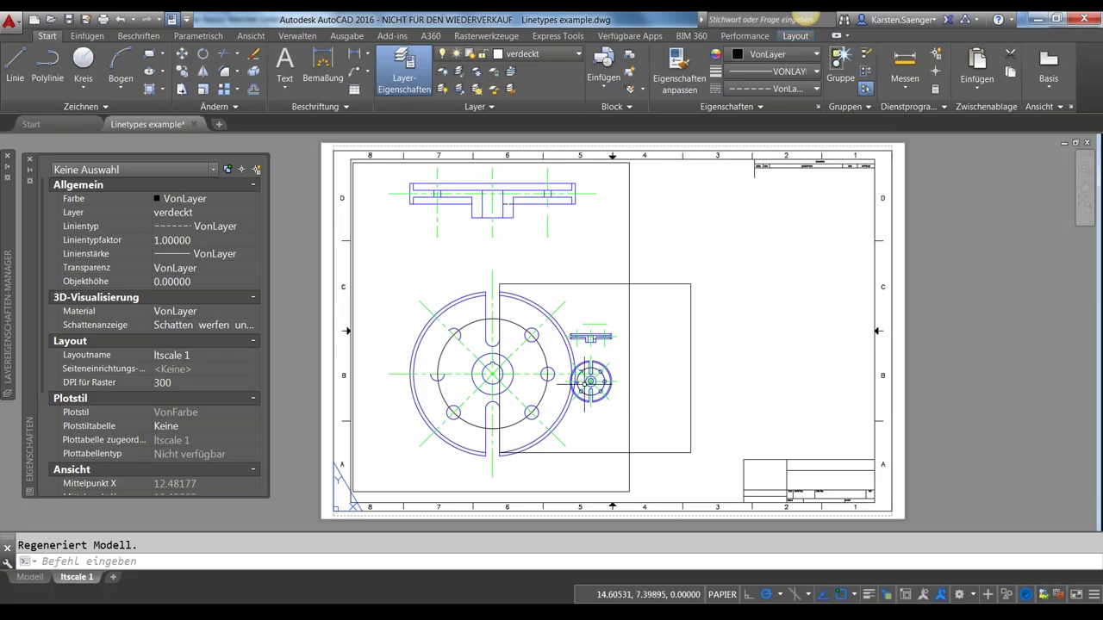
scroll(584, 383, up, 2)
scroll(584, 384, up, 2)
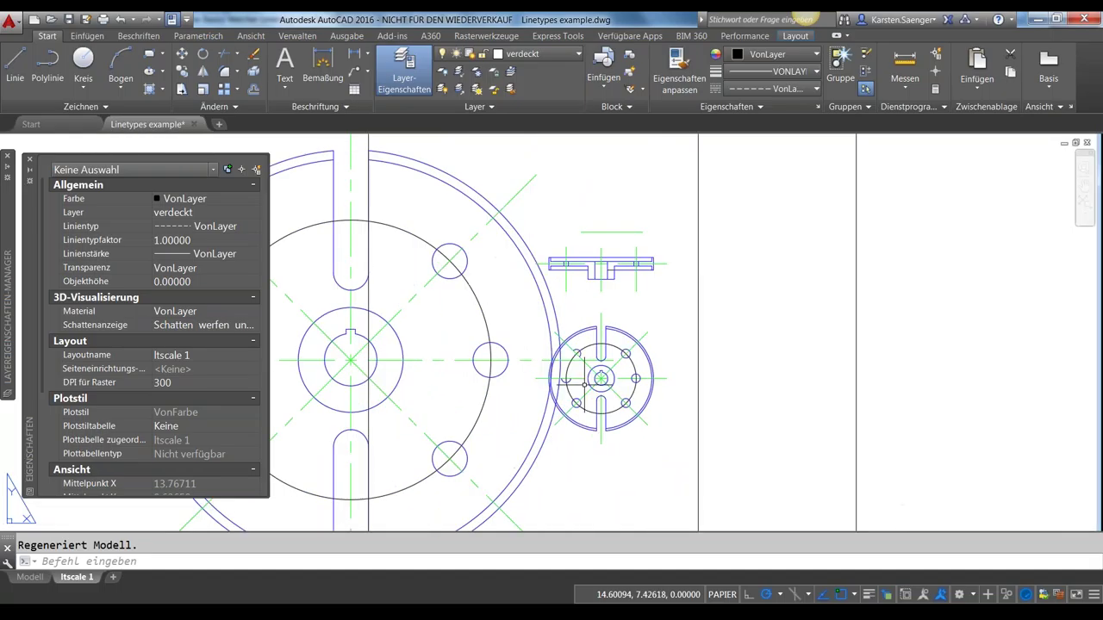
middle_drag(584, 390, 586, 388)
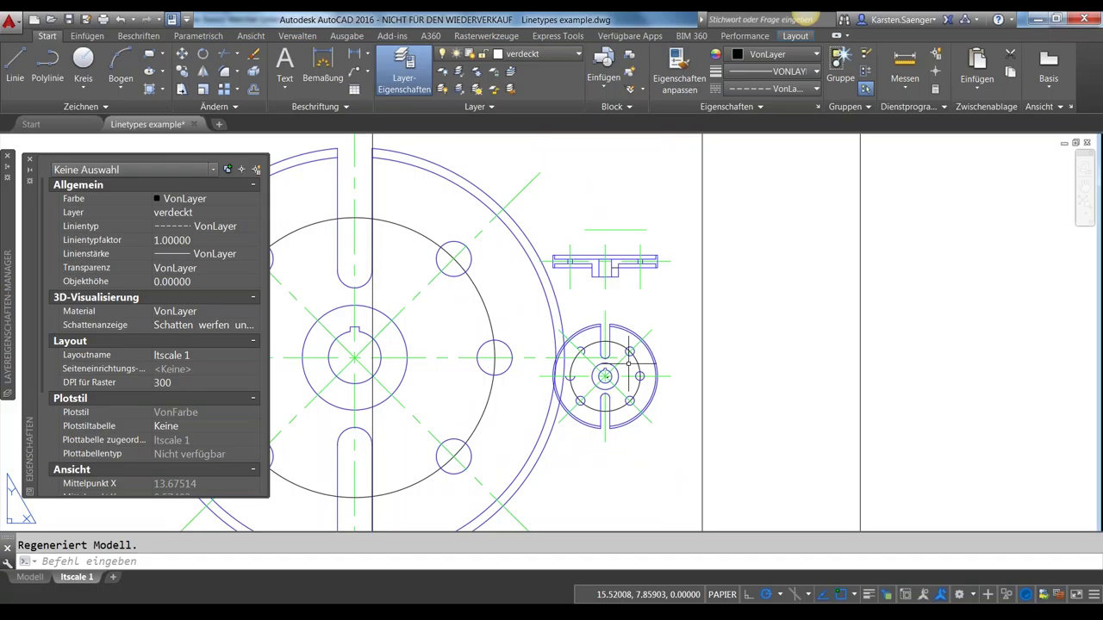
click(664, 562)
text(p)
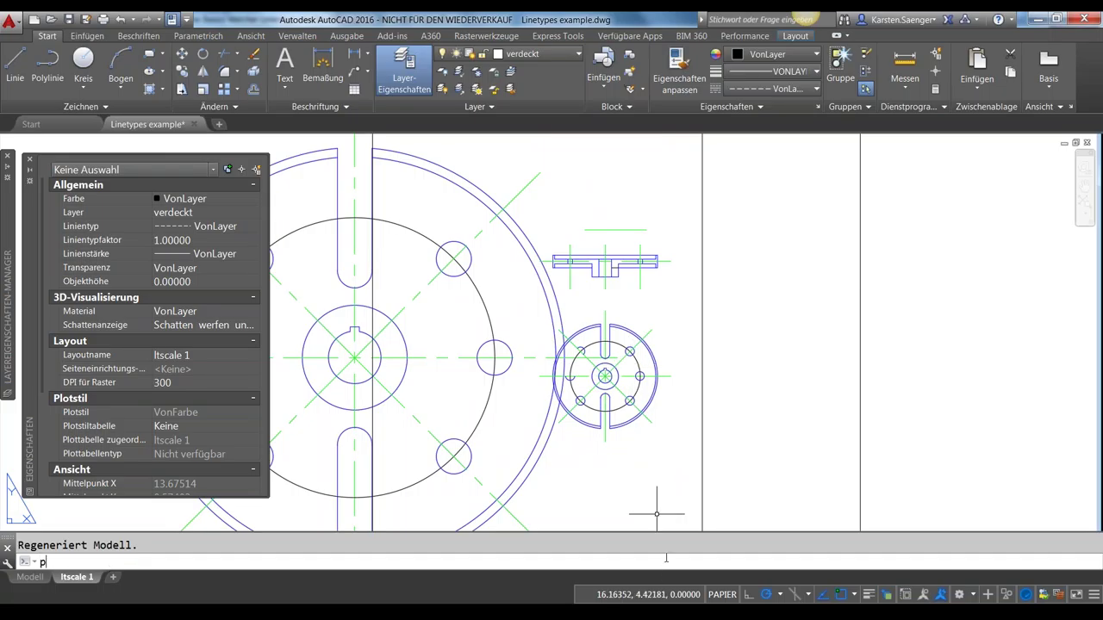
- Set PSLTSCALE to 0 and regenerate the drawing
text(sl)
key(Return)
text(0)
key(Return)
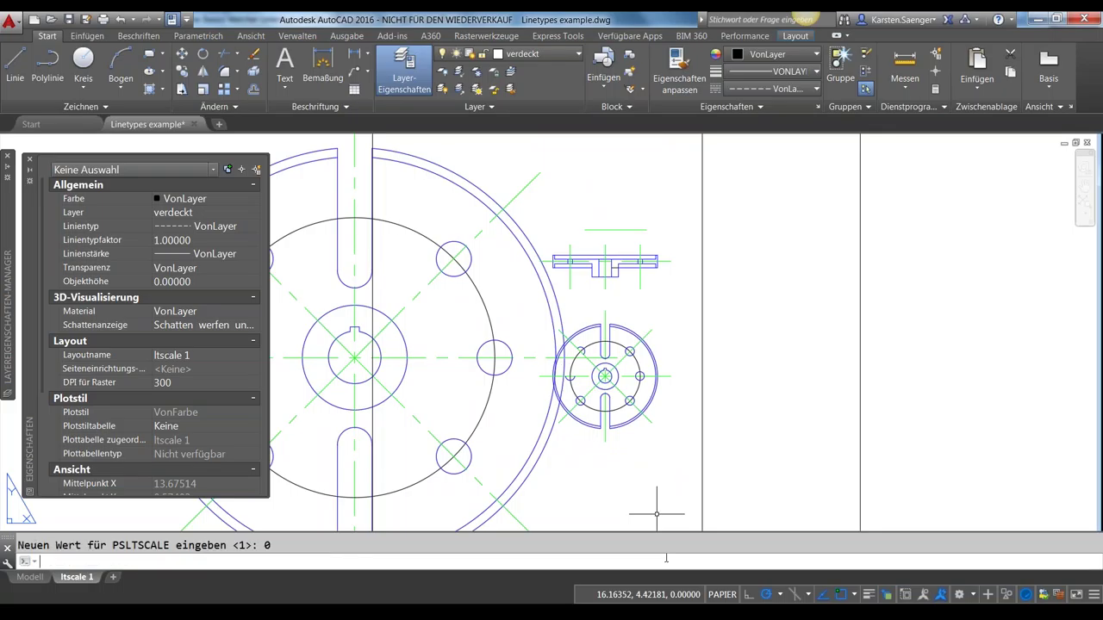
text(ge)
key(Return)
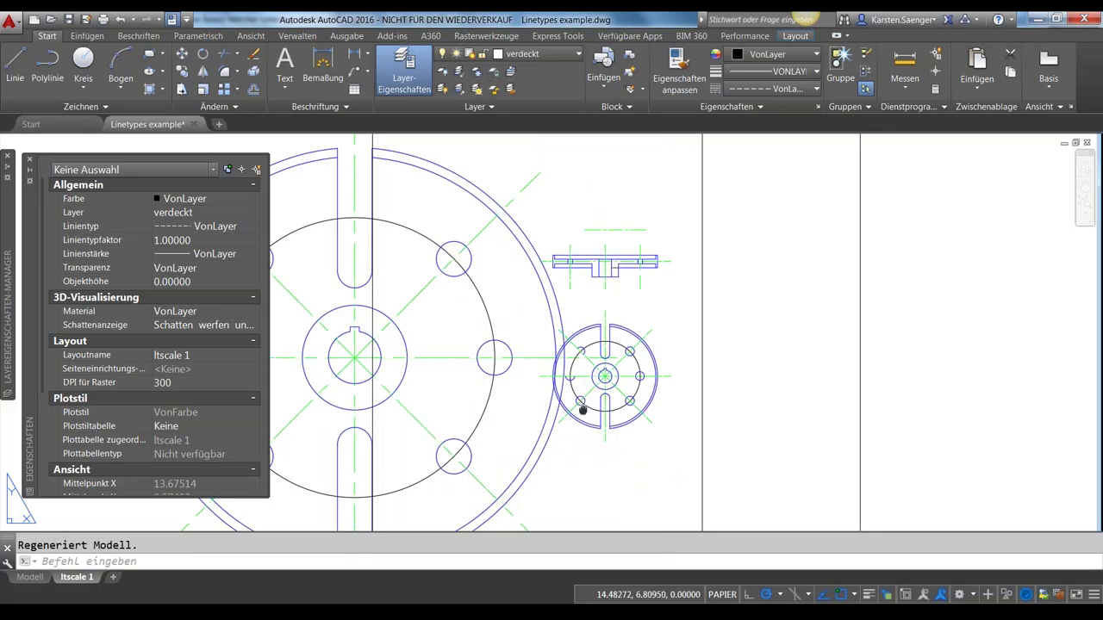
- Zoom out and pan to centre the whole sheet frame on screen
scroll(698, 361, down, 3)
mouse_move(583, 409)
middle_down()
mouse_move(698, 362)
mouse_move(651, 399)
middle_up()
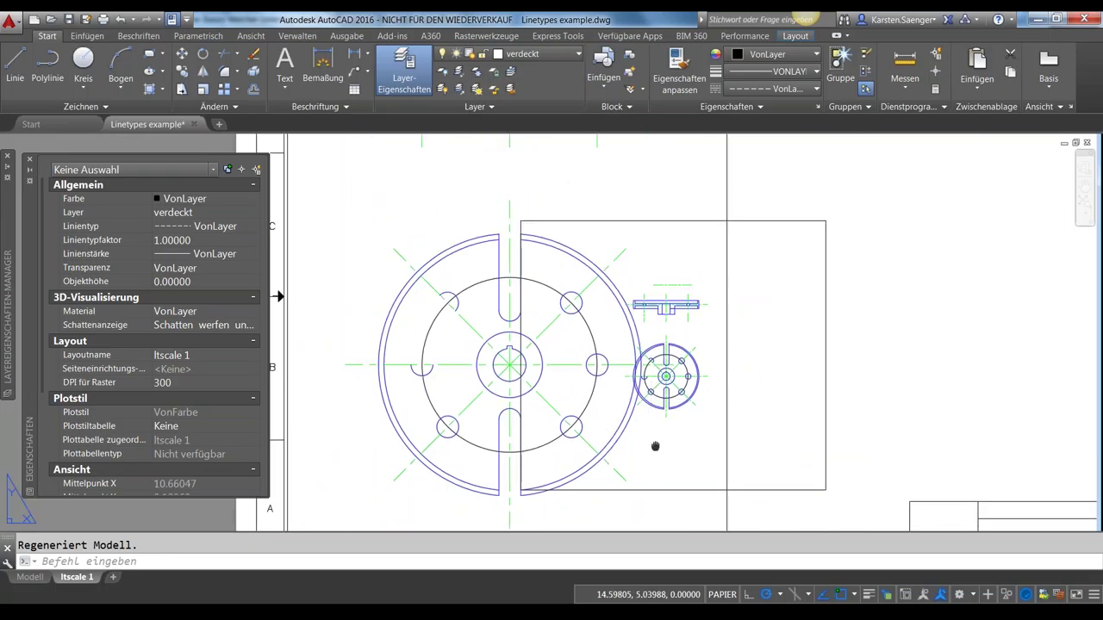
middle_drag(655, 449, 655, 461)
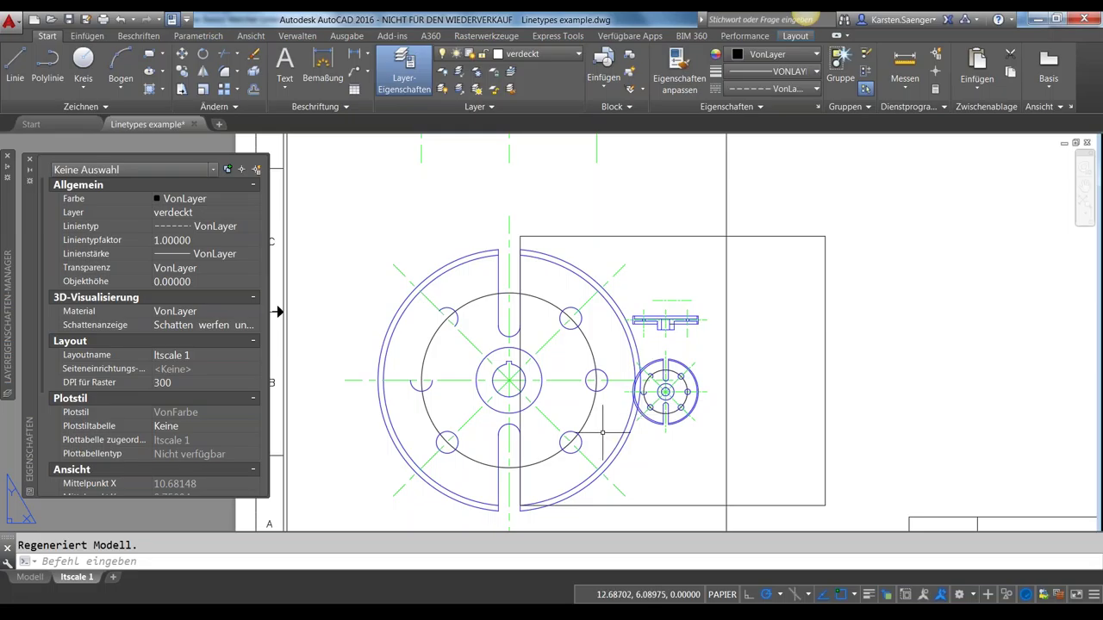
scroll(795, 361, down, 2)
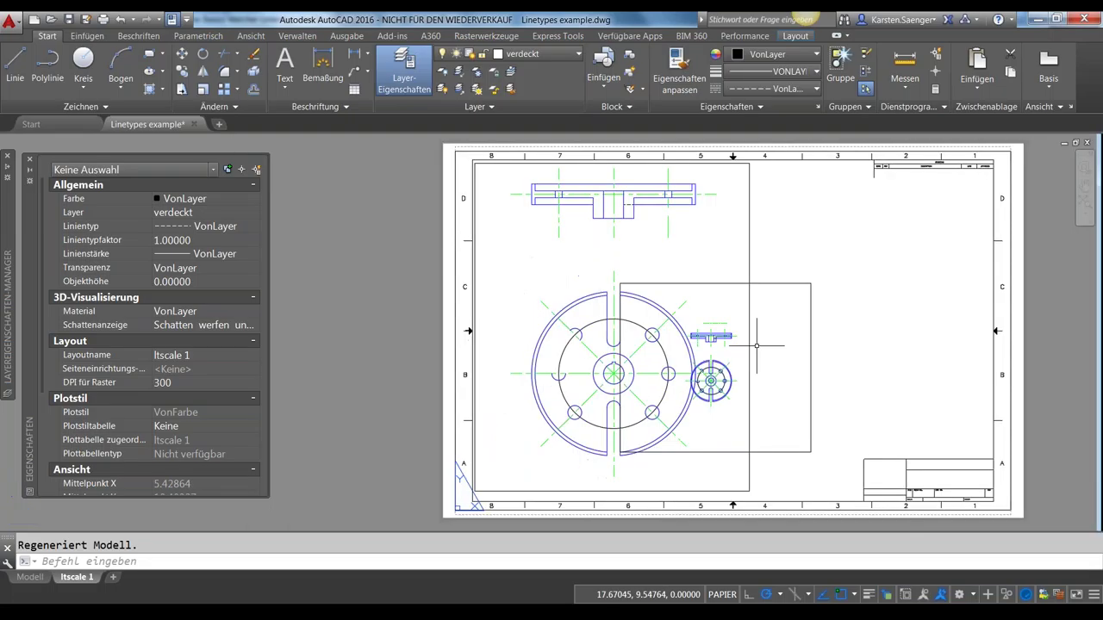
middle_drag(757, 345, 613, 350)
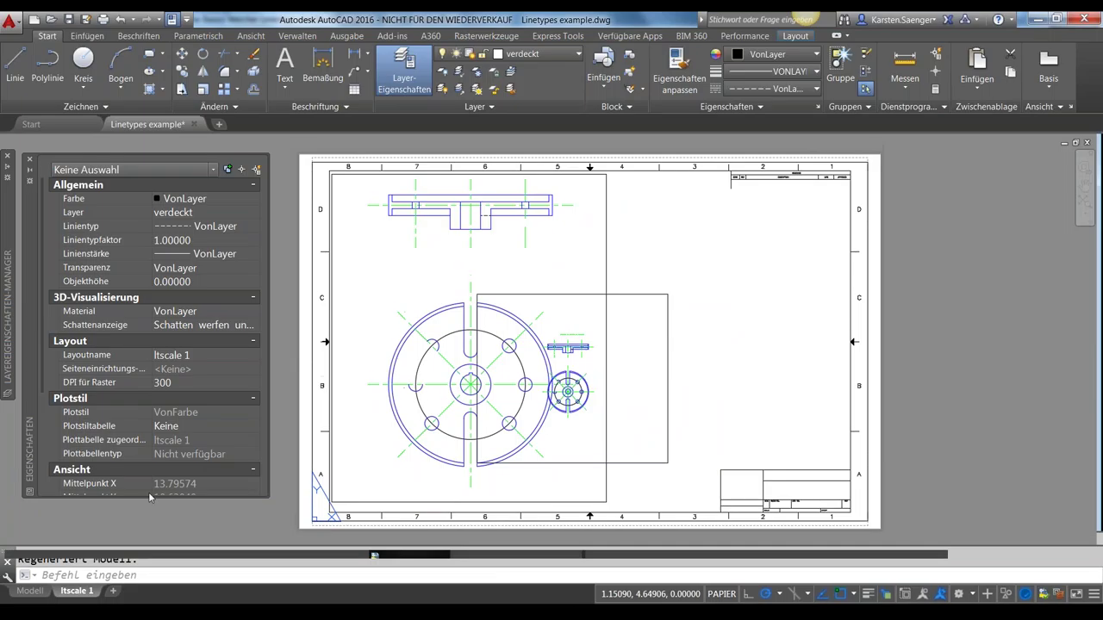
- Switch to model space and centre both flange views on screen
click(32, 594)
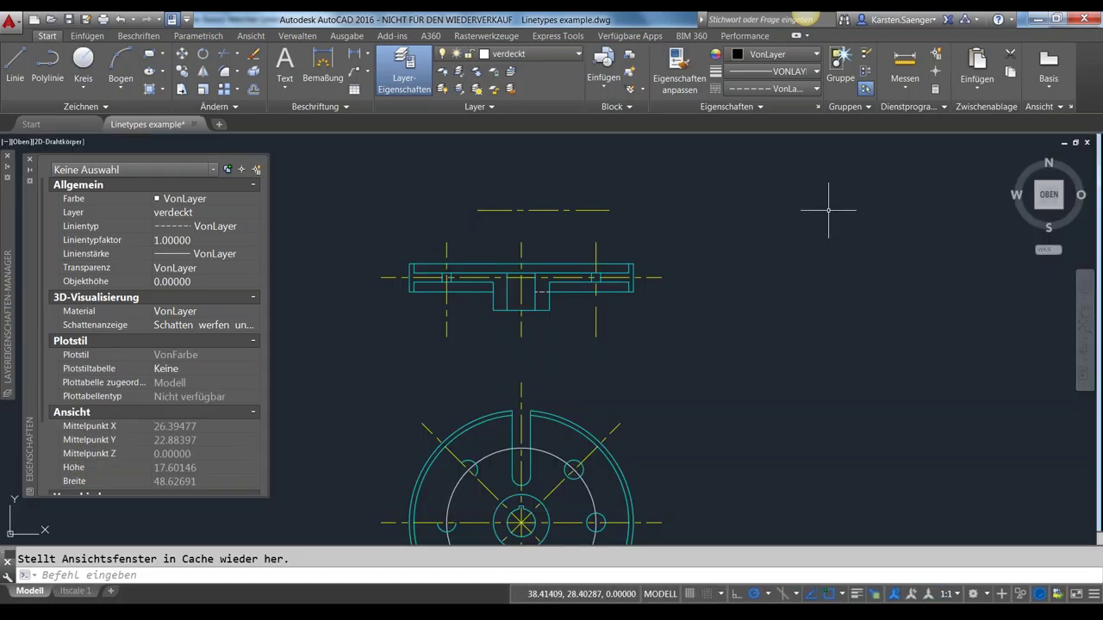
scroll(679, 252, down, 1)
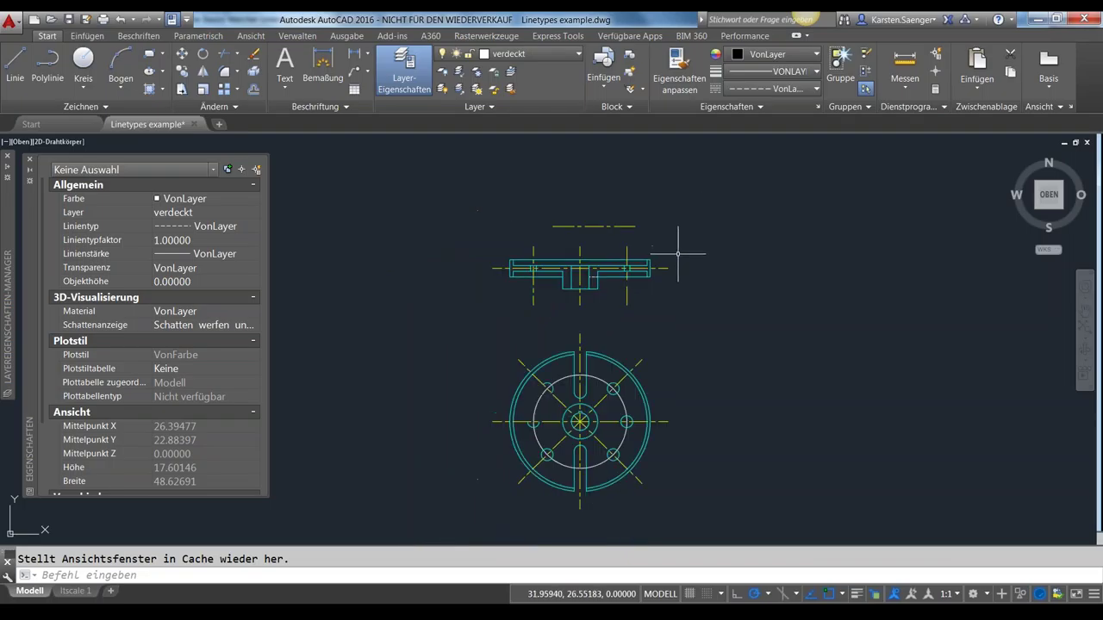
middle_drag(678, 254, 646, 238)
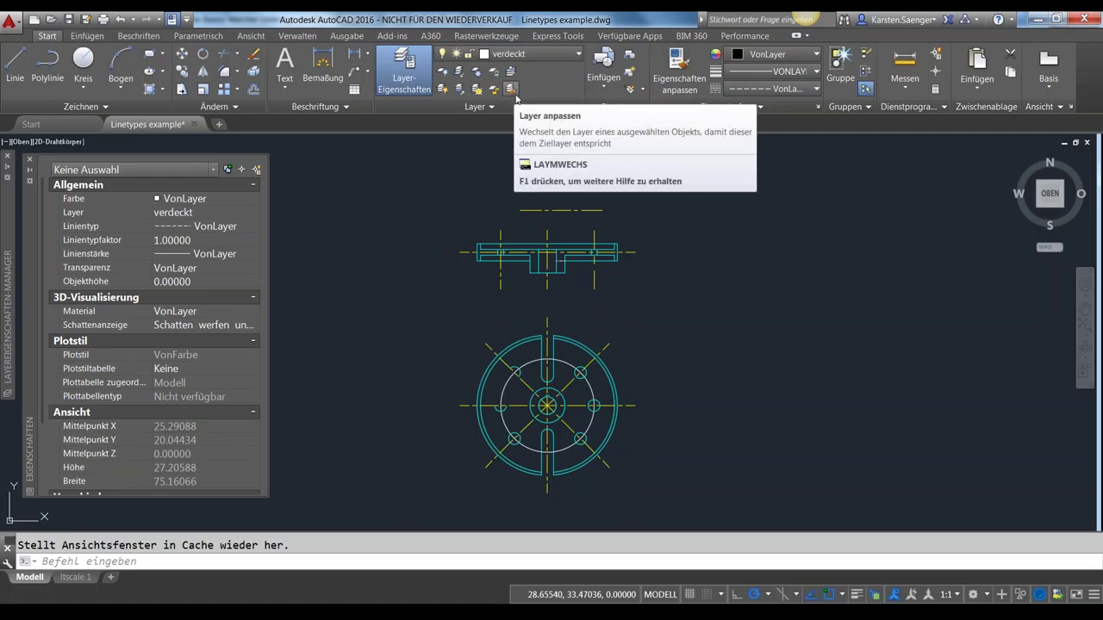
- Show the Express Tools ribbon and expand its Tools panel with the linetype creation commands
click(555, 37)
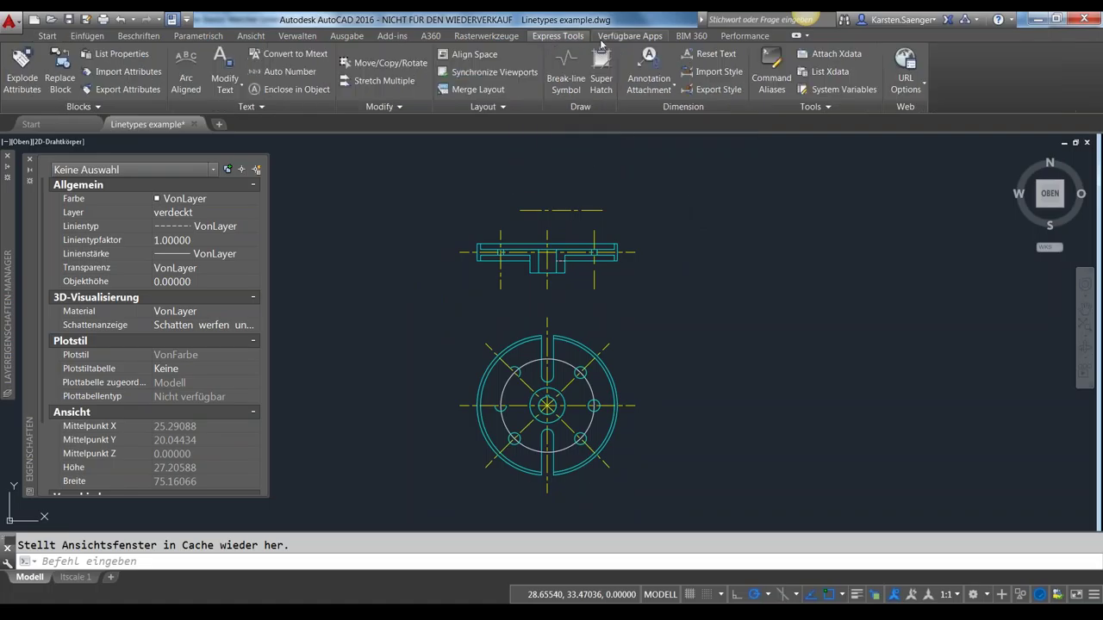
click(813, 107)
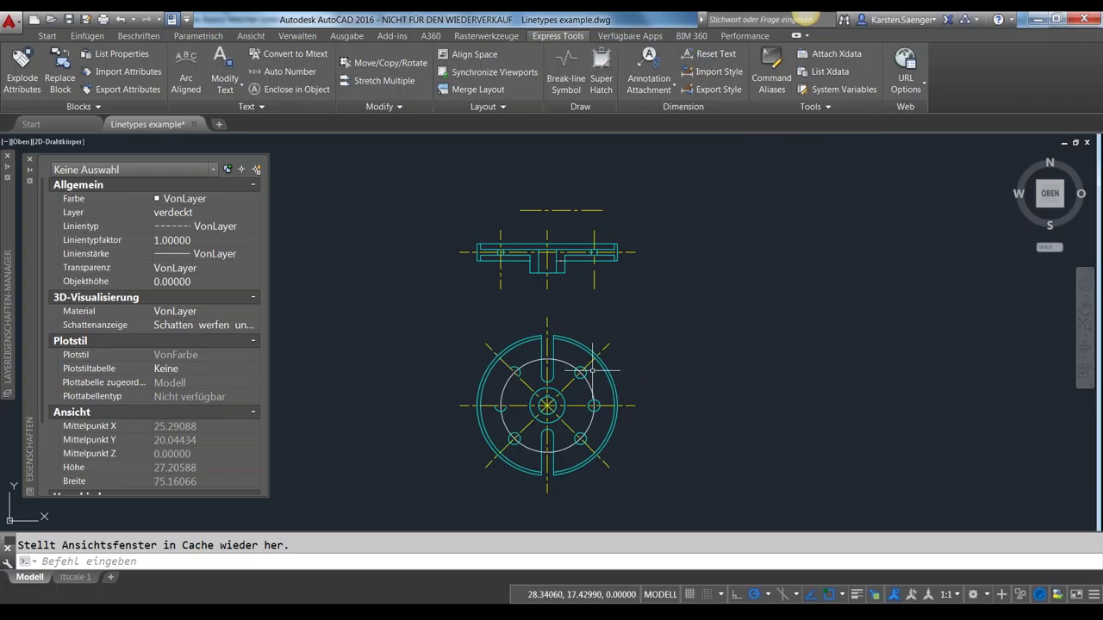
click(490, 562)
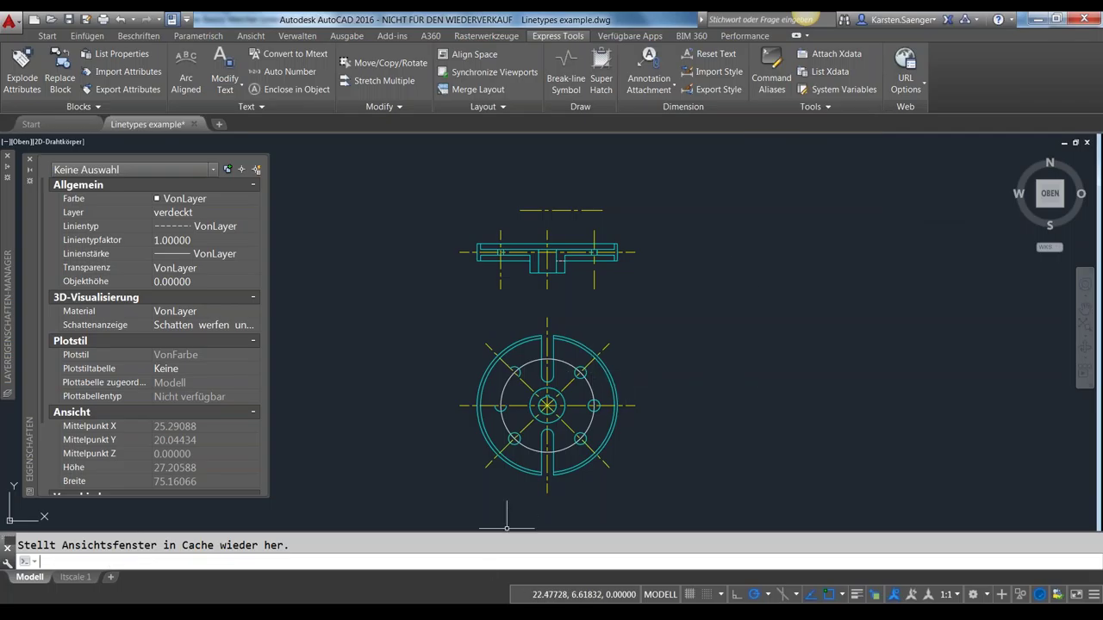
- Start creating linetype 'gdfgdf' via -LINIENTYP, cancel the file dialog, then switch to acad.lin in Notepad++
text(-LINIENTYP)
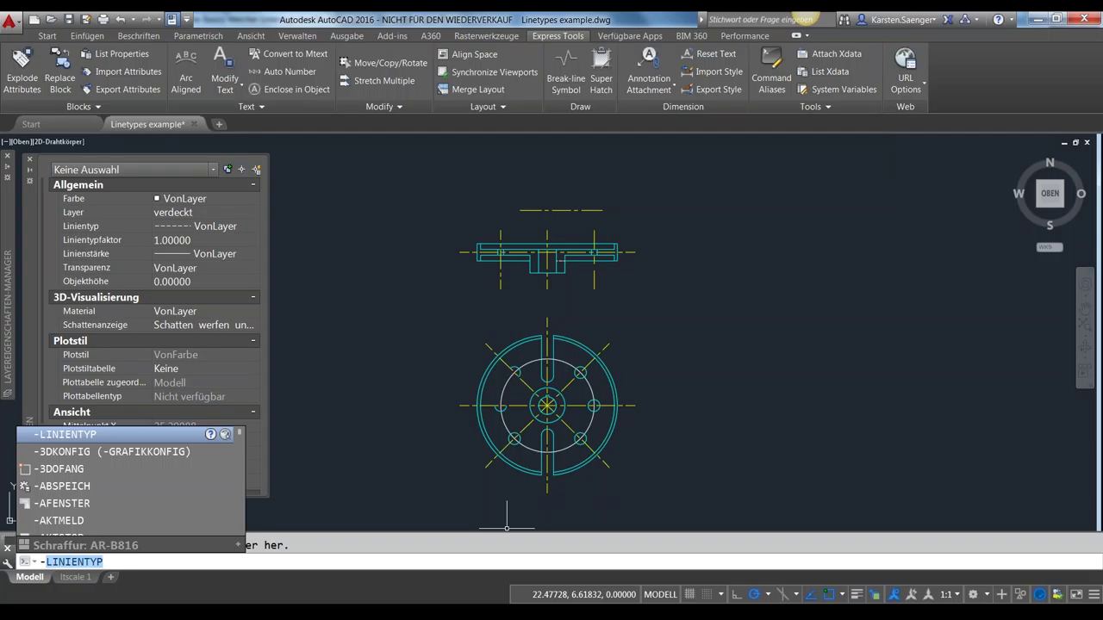
key(Return)
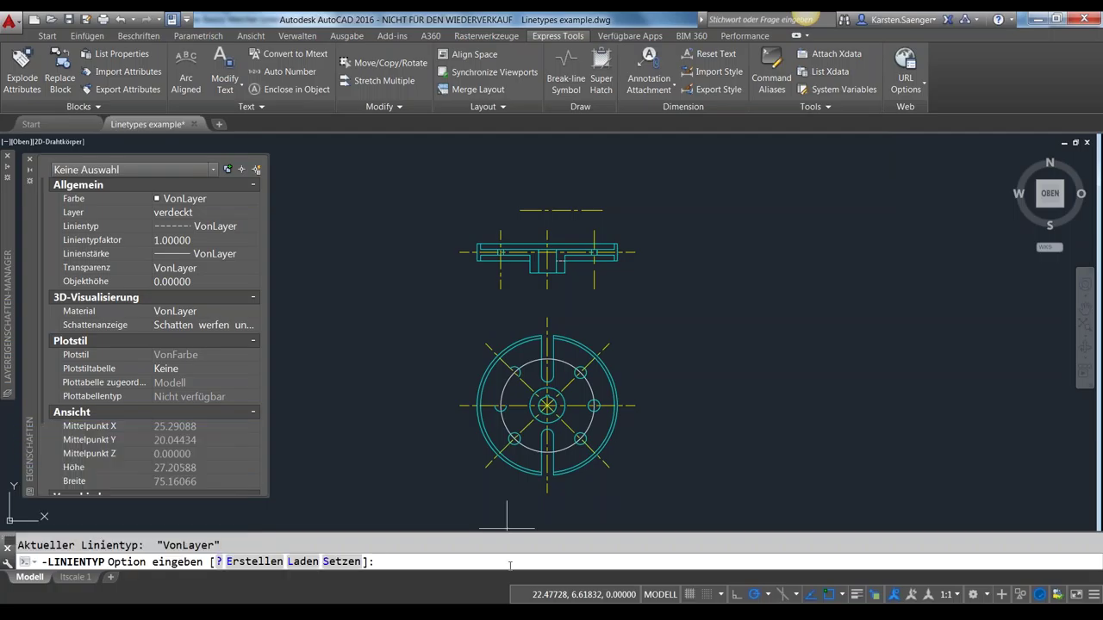
click(253, 562)
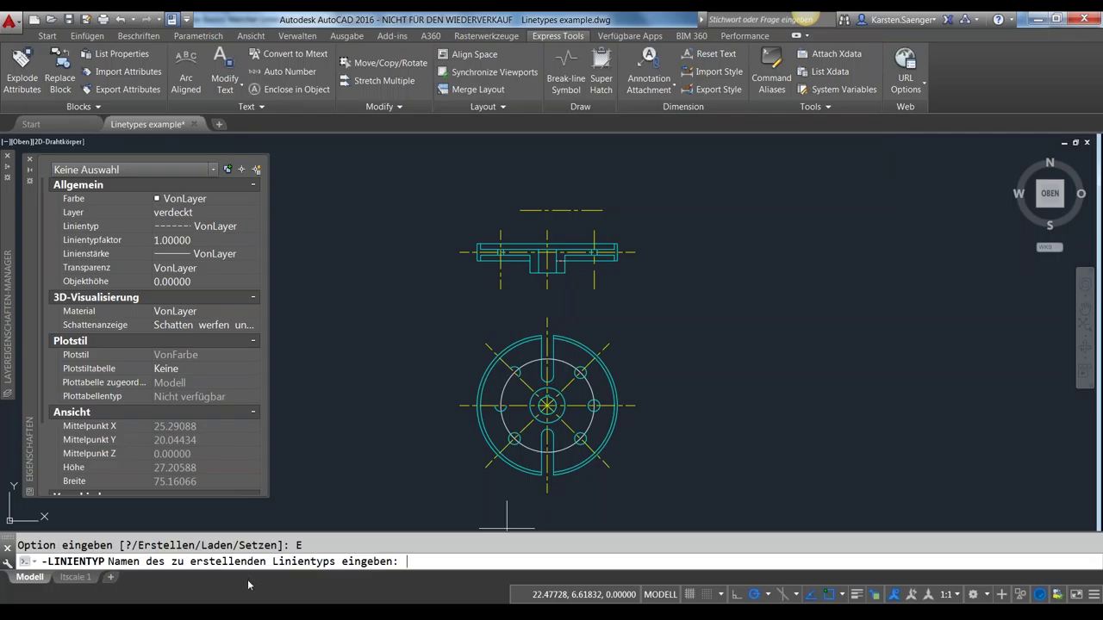
text(gdfgdf)
key(Return)
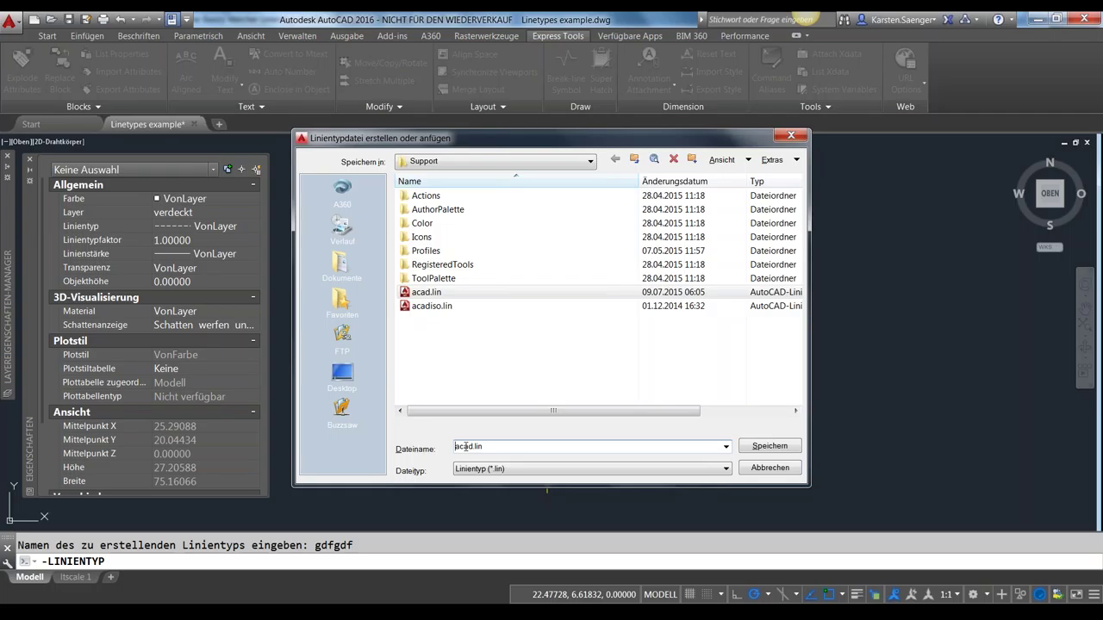
click(764, 469)
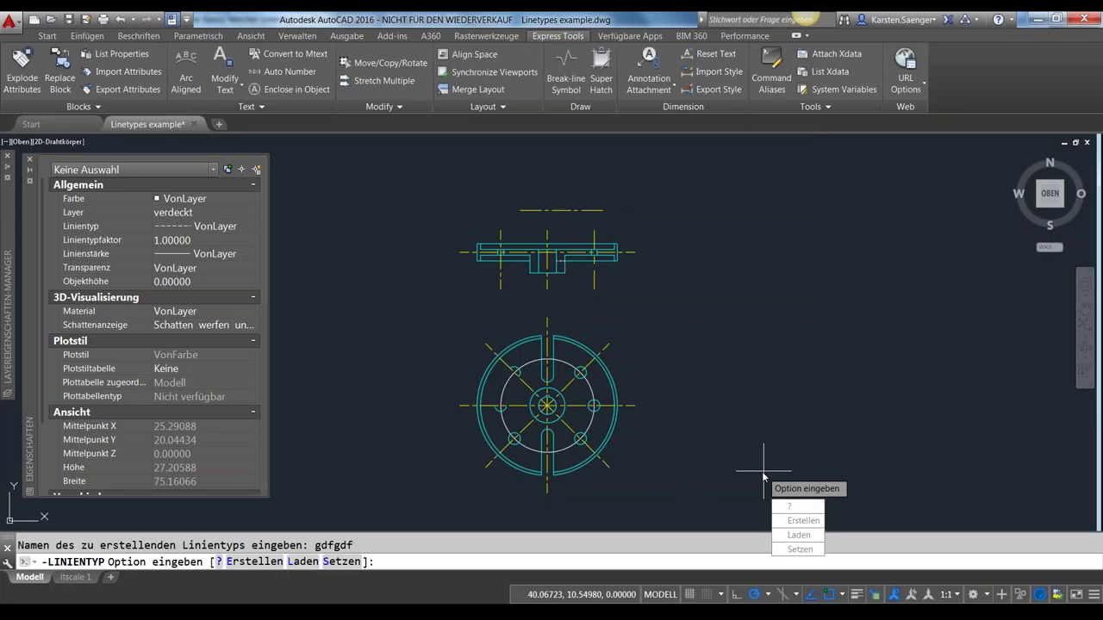
key(Escape)
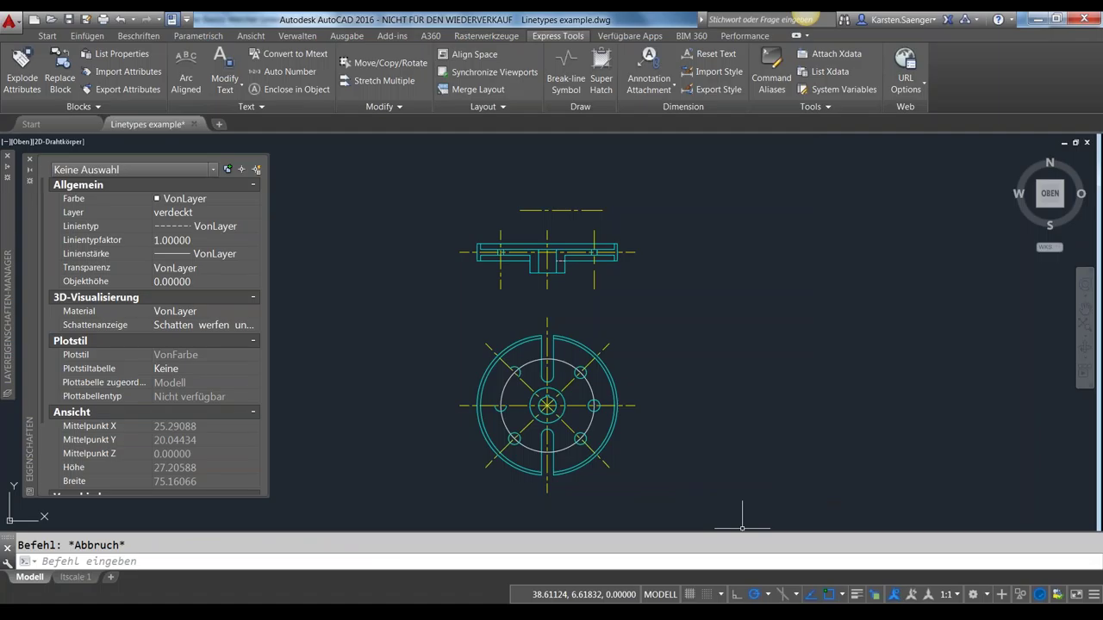
key(alt+Tab)
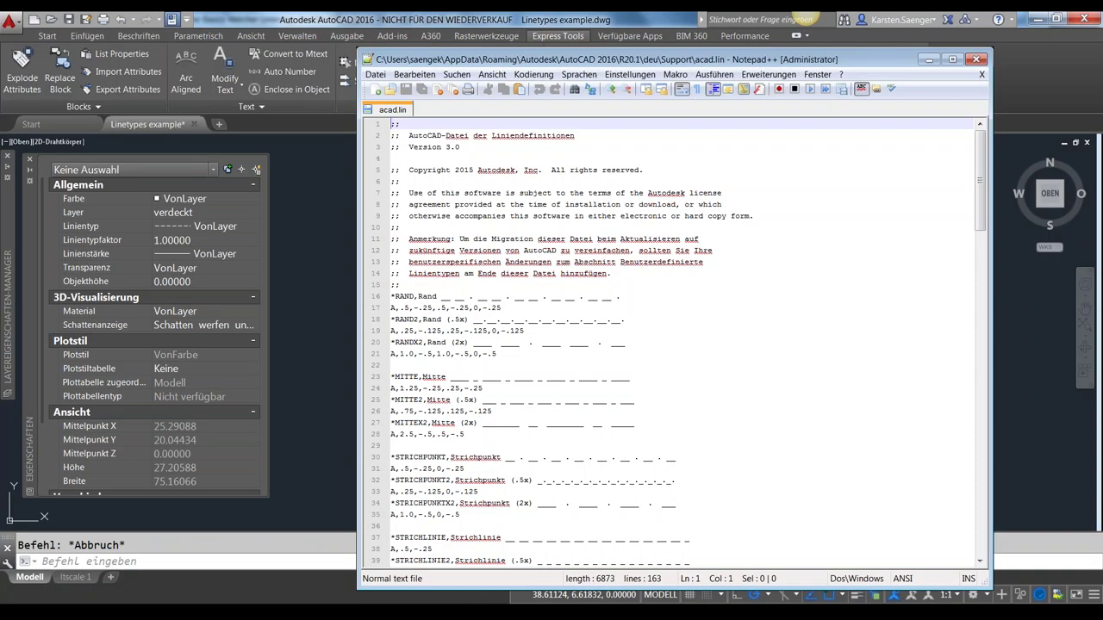
- Scroll acad.lin back to the top and highlight the ;; comment prefix on line 12
mouse_move(609, 67)
mouse_down()
mouse_move(492, 26)
mouse_move(503, 102)
mouse_move(508, 42)
mouse_up()
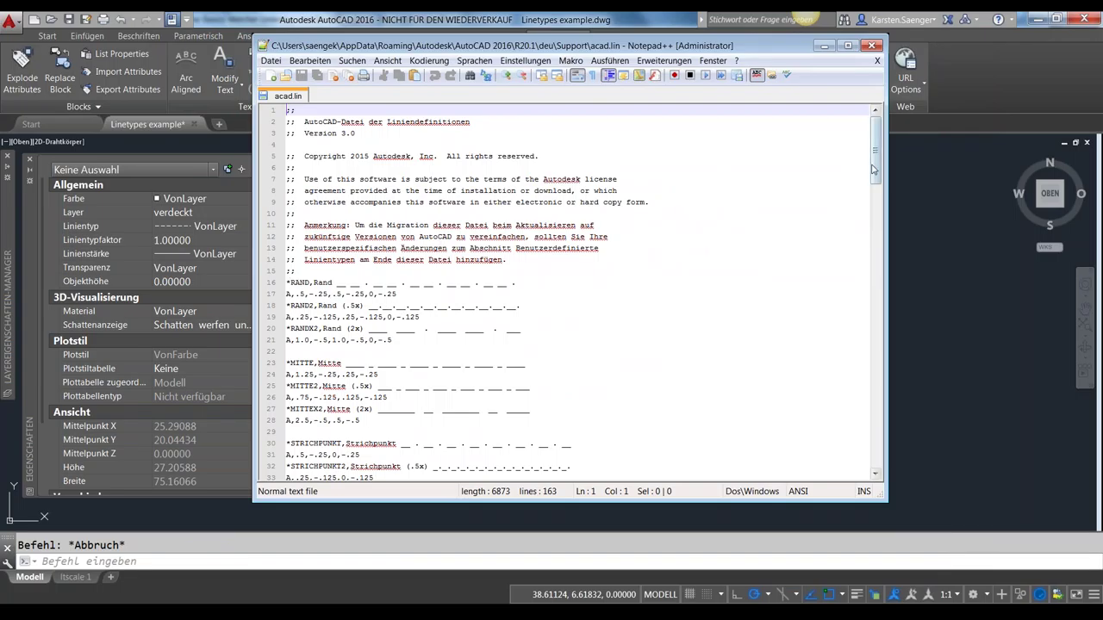
mouse_move(875, 171)
mouse_down()
mouse_move(884, 303)
mouse_move(880, 234)
mouse_up()
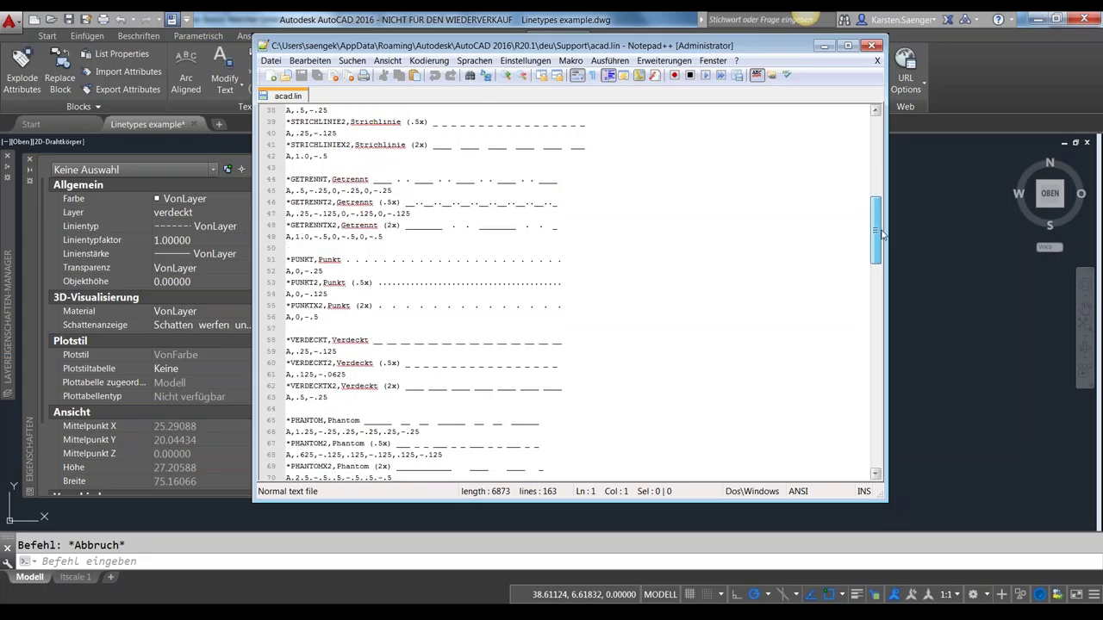
drag(880, 232, 884, 280)
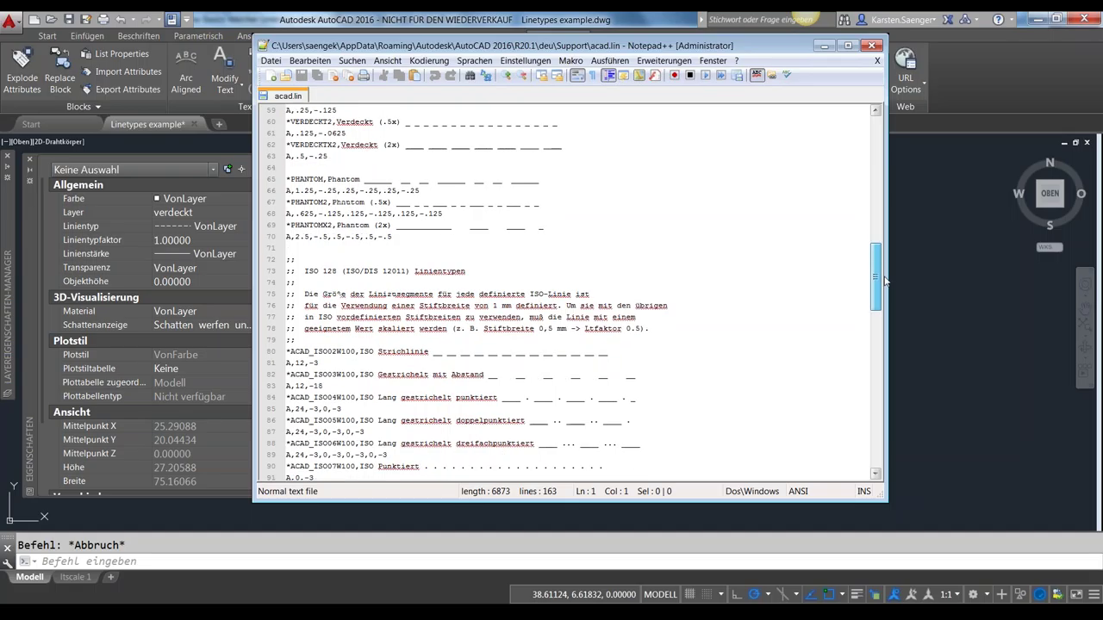
drag(884, 280, 880, 146)
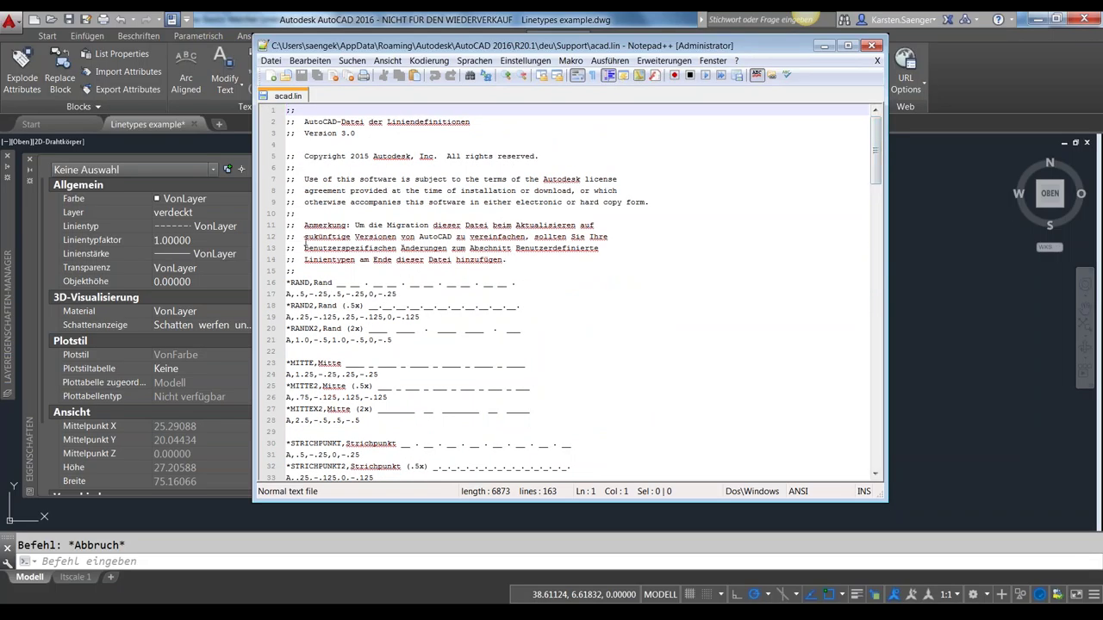
drag(303, 237, 287, 237)
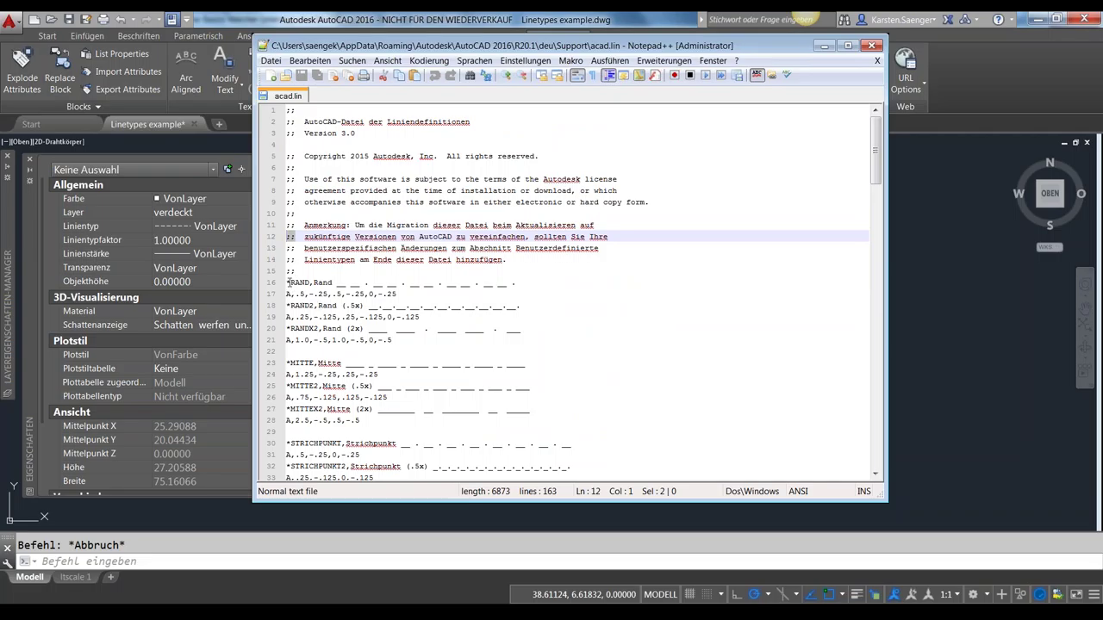
- Highlight each part of the RAND definition on line 16: asterisk, name, description Rand, sample pattern
drag(287, 283, 292, 282)
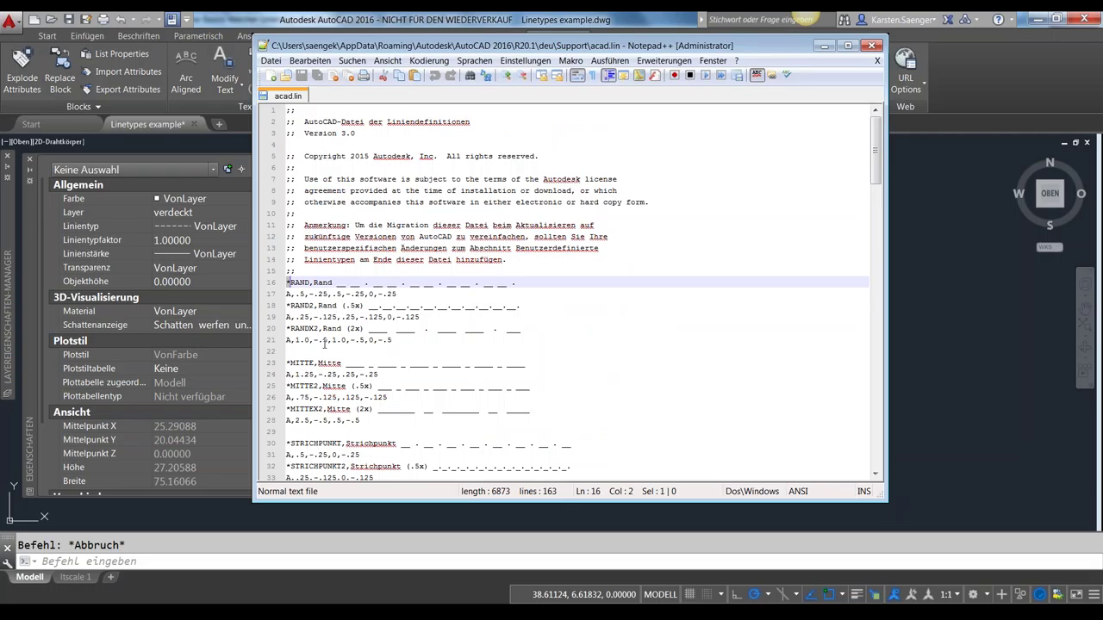
drag(290, 283, 311, 282)
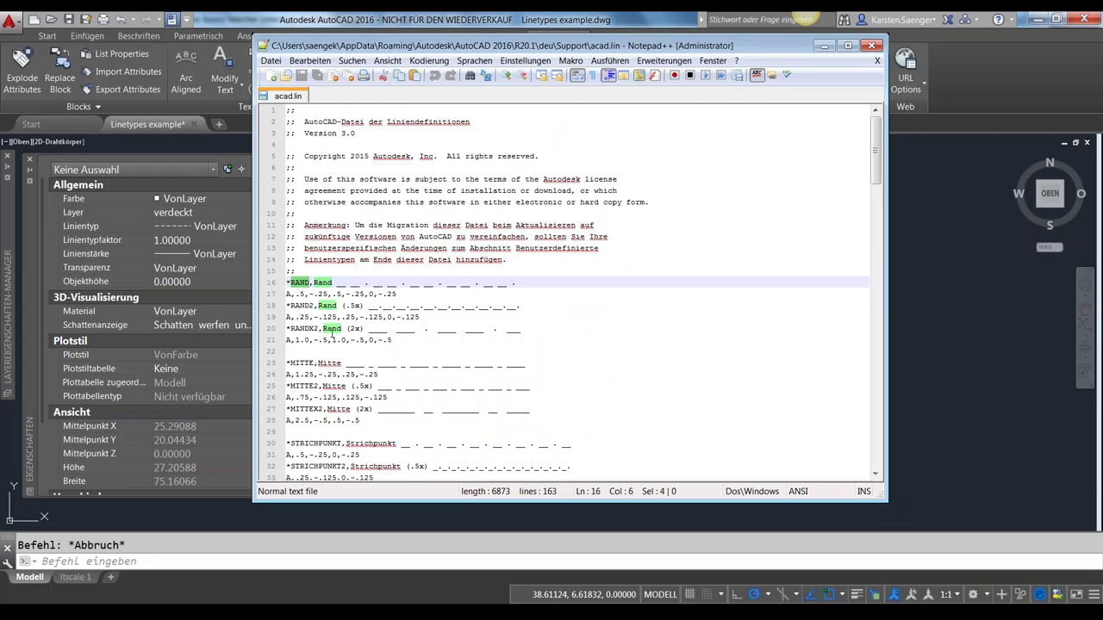
drag(313, 283, 361, 285)
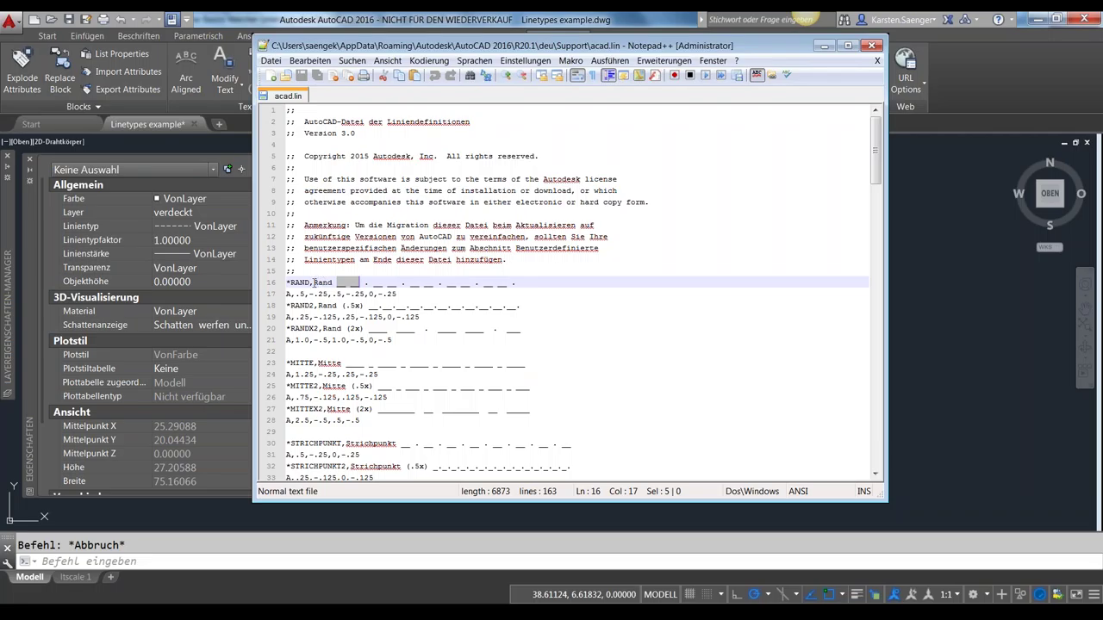
drag(517, 283, 314, 282)
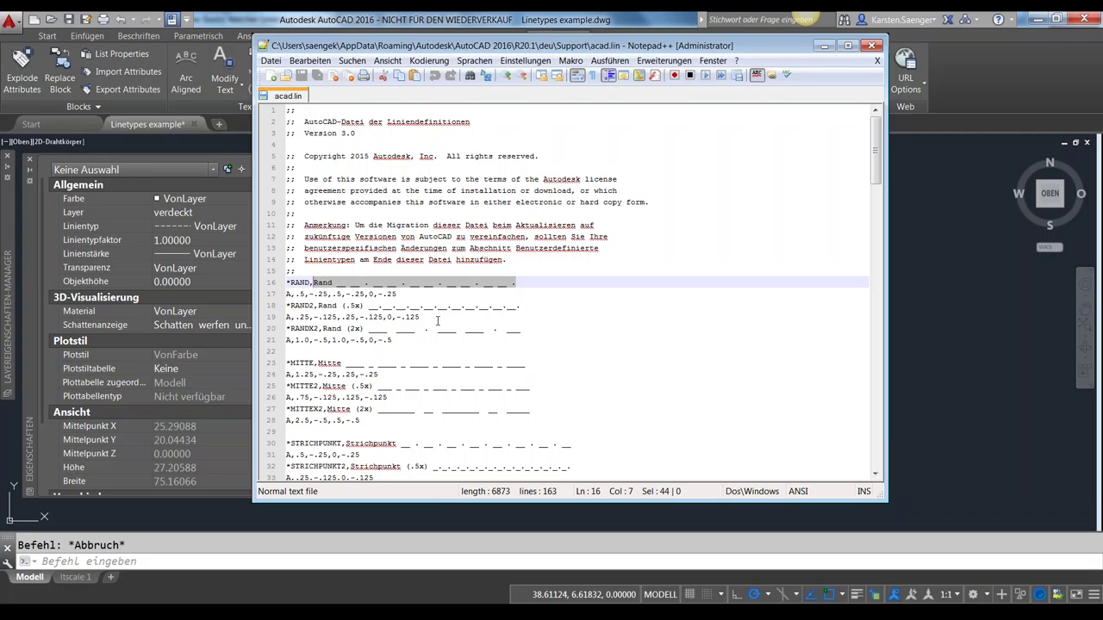
- Back in the AutoCAD drawing, open the Linetype Manager with LT
click(523, 564)
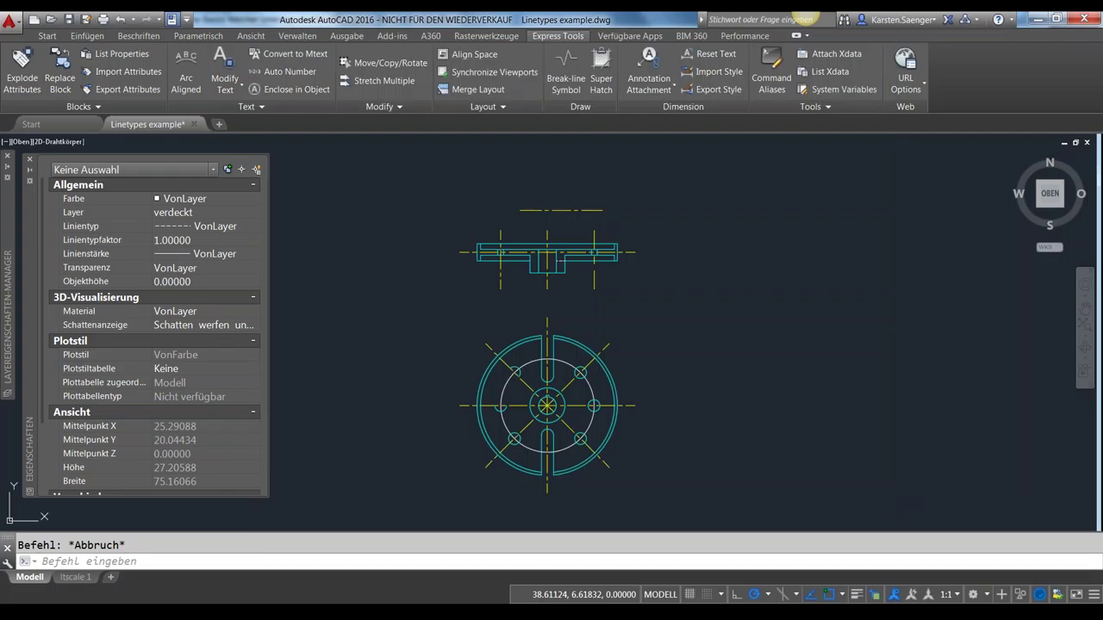
text(L)
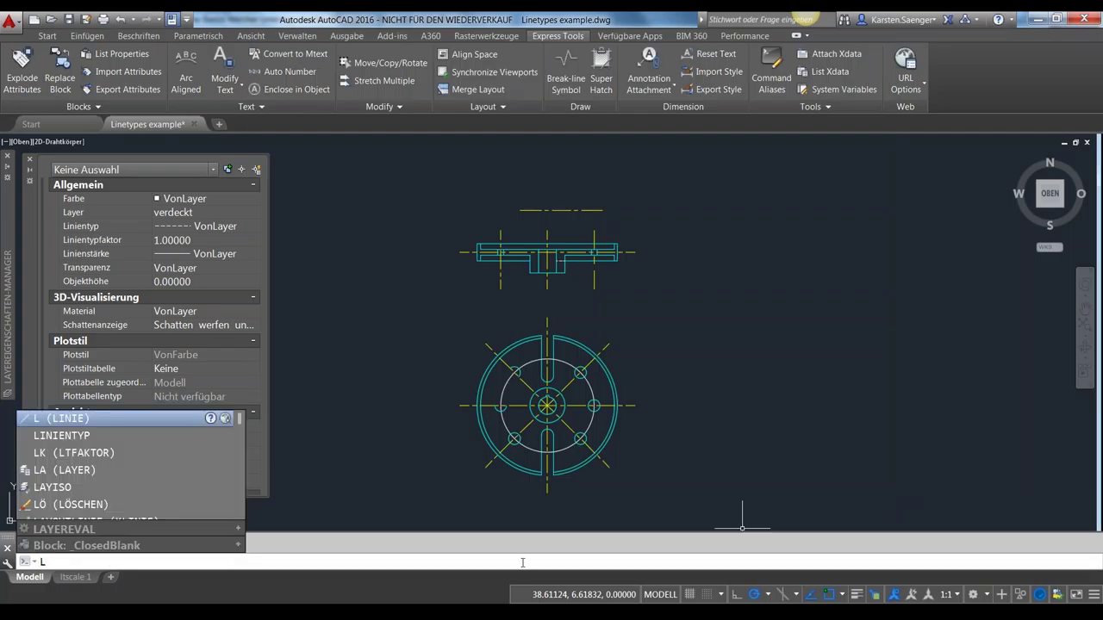
text(T)
key(Return)
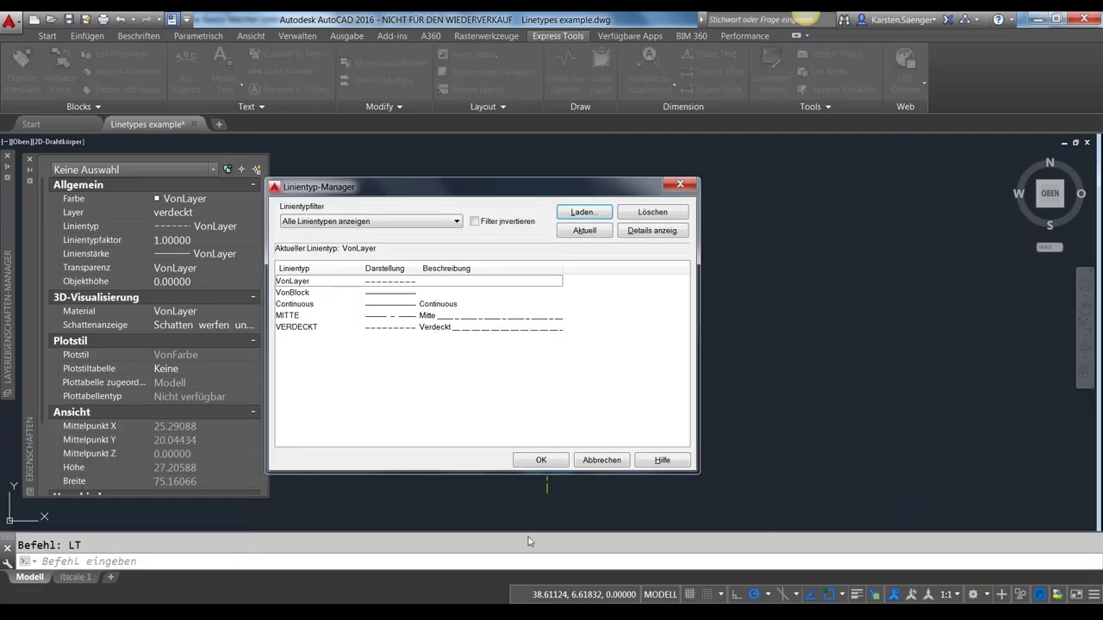
- Browse the loadable acad.lin linetypes such as RAND, RAND2 and RANDX2, then cancel without loading any
click(584, 212)
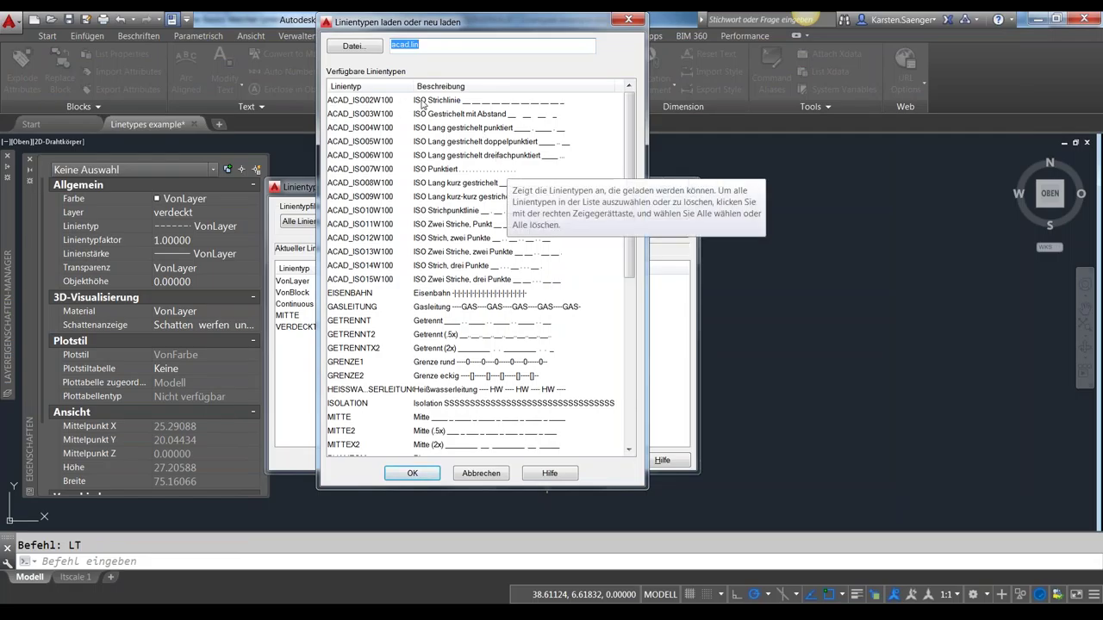
mouse_move(630, 145)
mouse_down()
mouse_move(632, 156)
mouse_move(633, 138)
mouse_up()
mouse_move(563, 27)
mouse_down()
mouse_move(631, 54)
mouse_move(695, 58)
mouse_up()
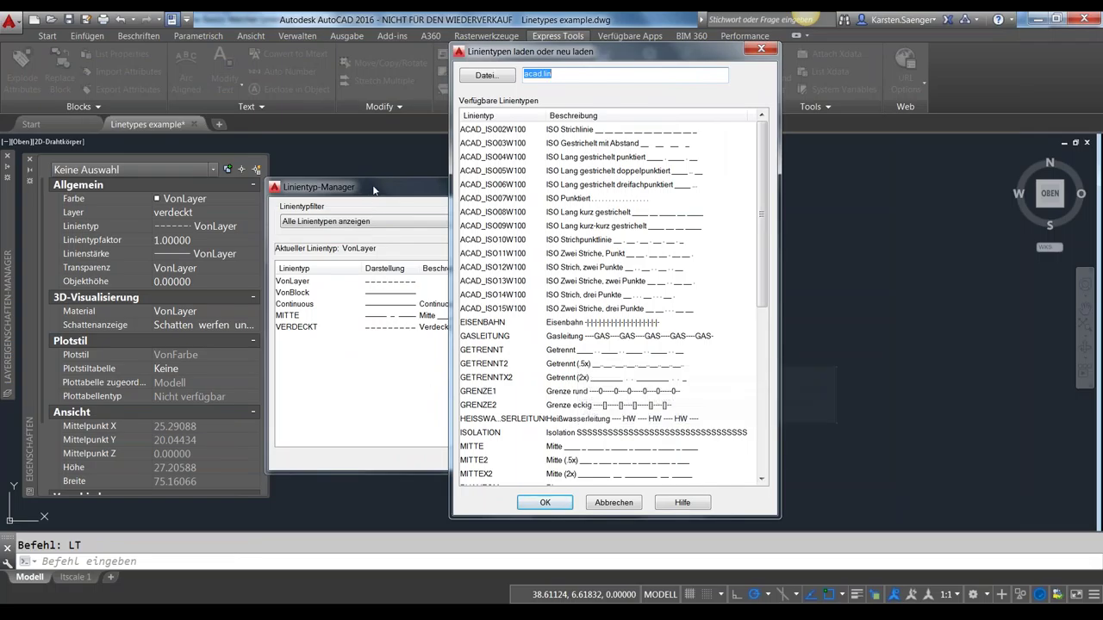
drag(763, 310, 766, 469)
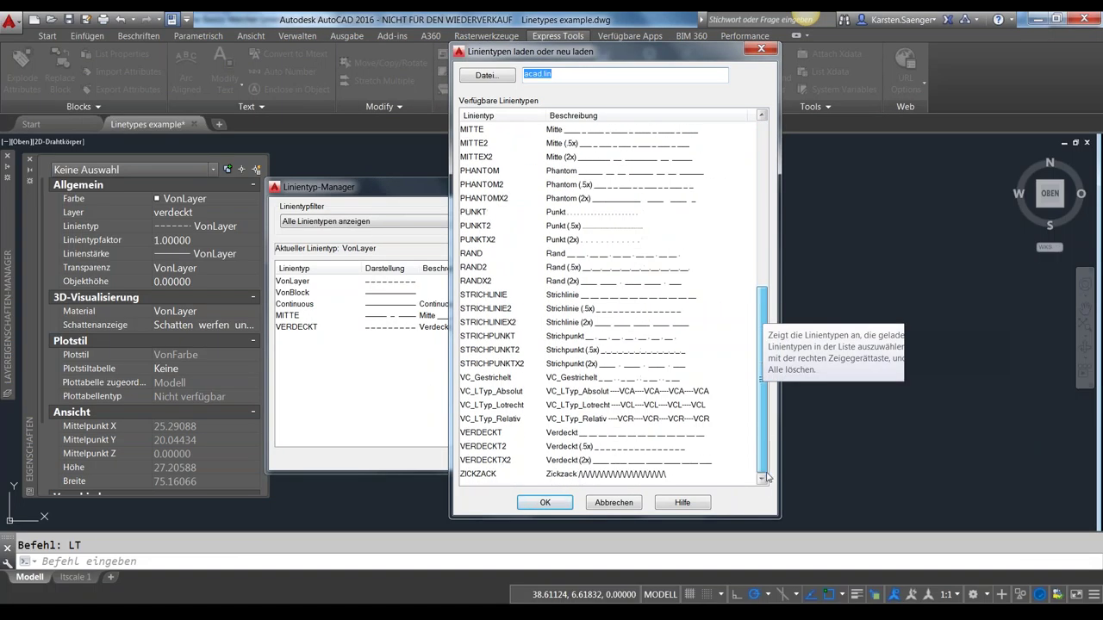
drag(766, 472, 766, 475)
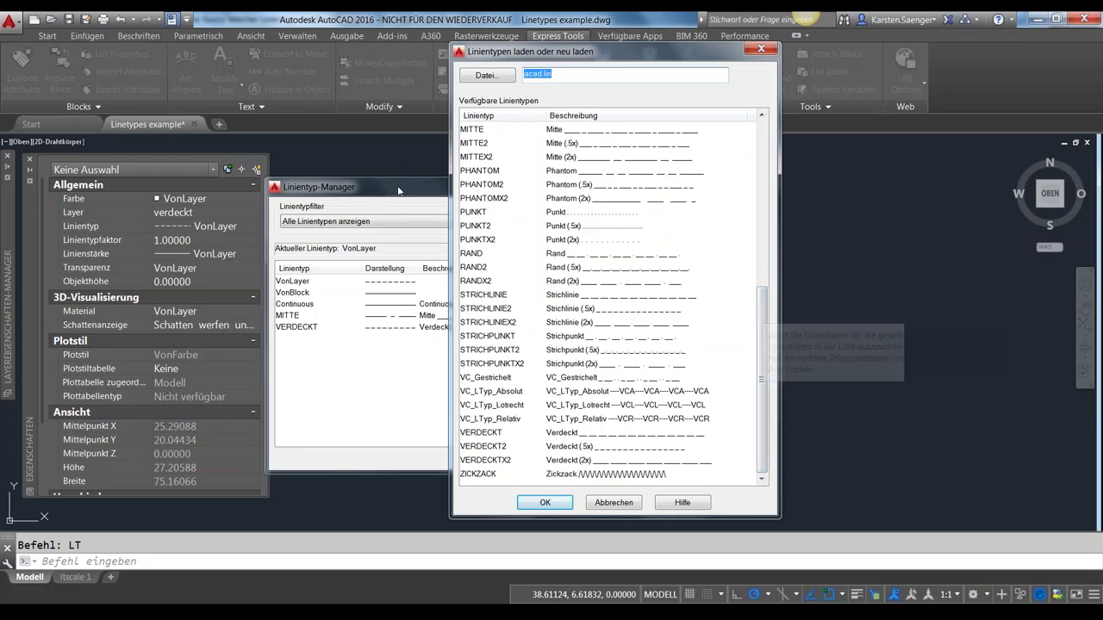
click(613, 505)
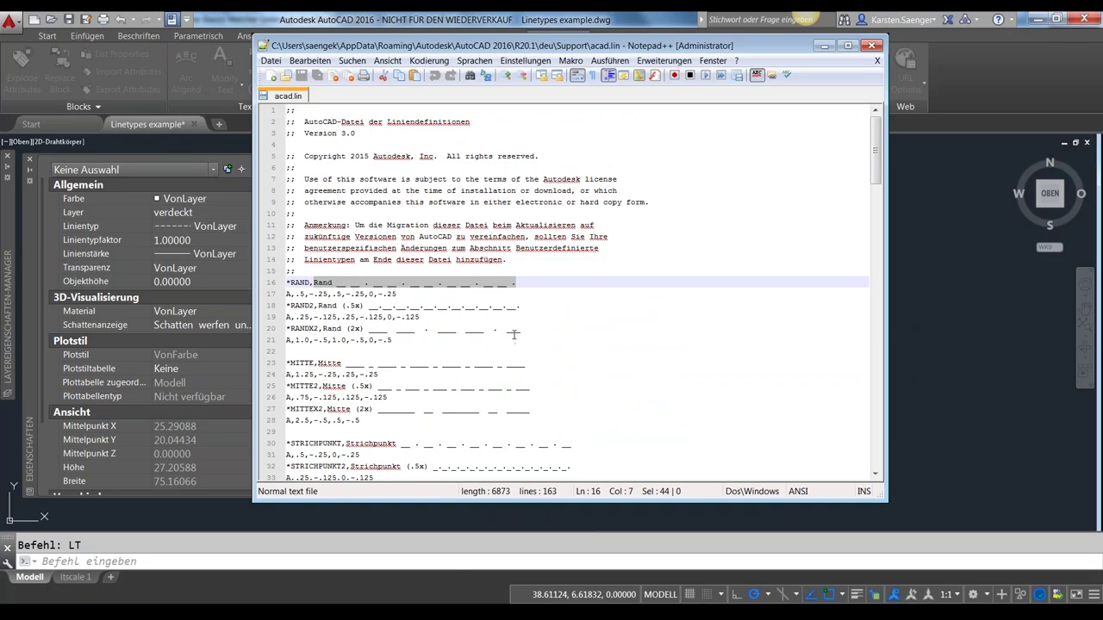
scroll(513, 338, down, 1)
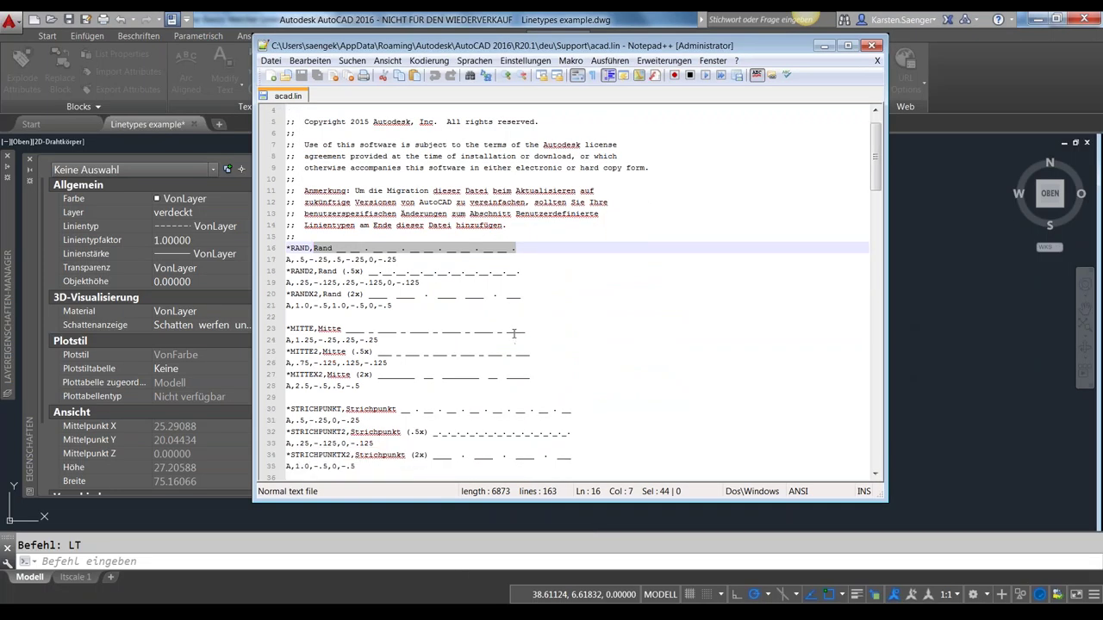
double_click(289, 259)
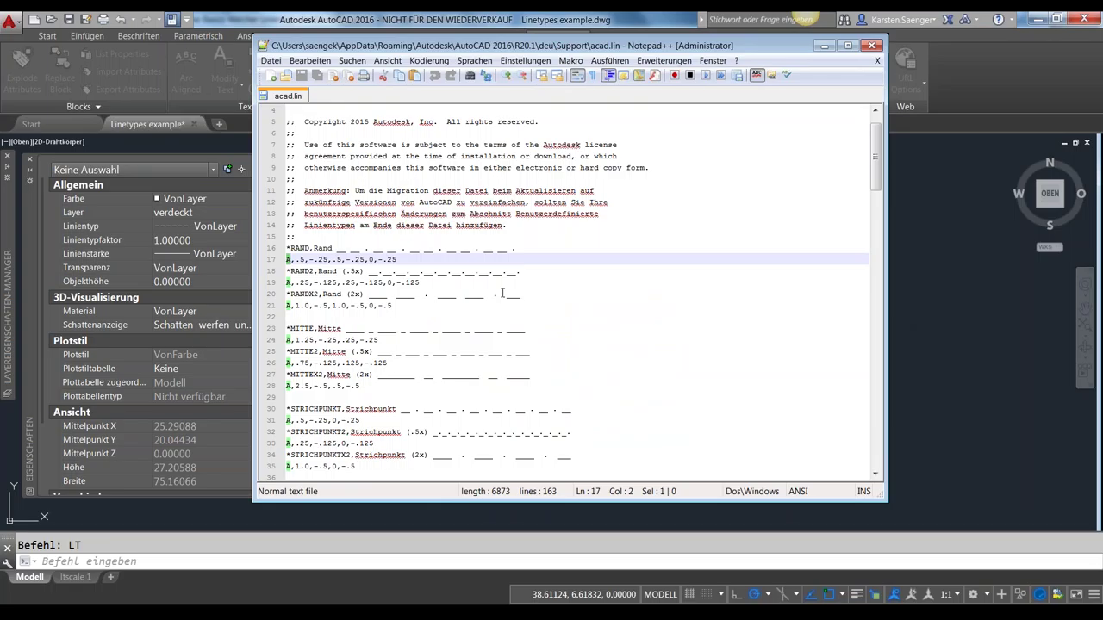
key(Right)
key(shift+Left)
key(shift+Left)
key(Right)
key(Right)
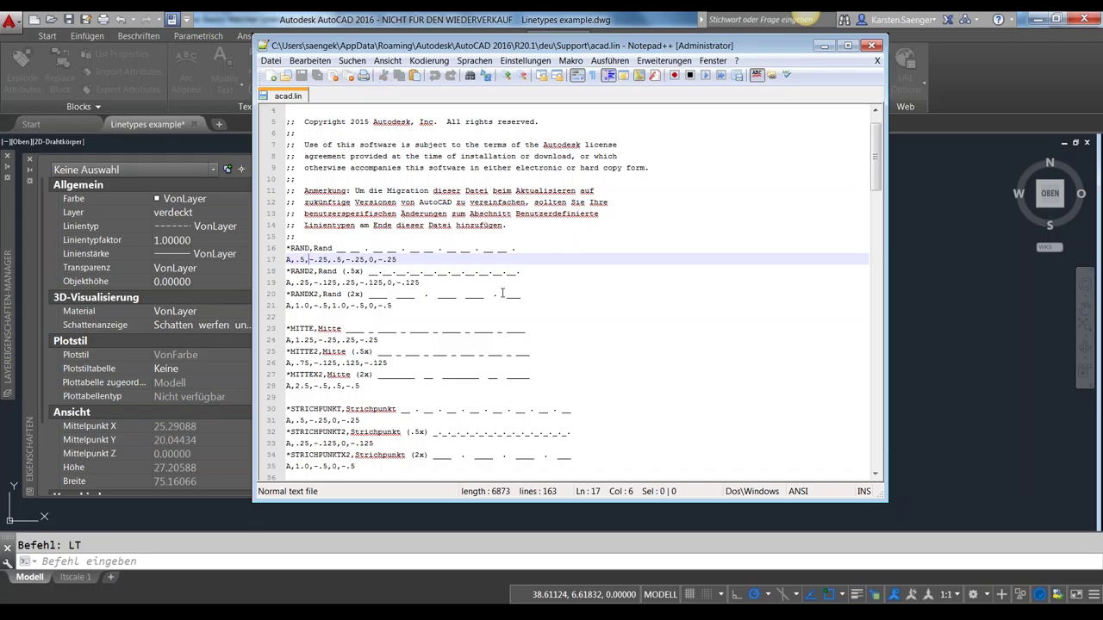
key(shift+Right)
key(shift+Right)
key(shift+Right)
key(shift+Right)
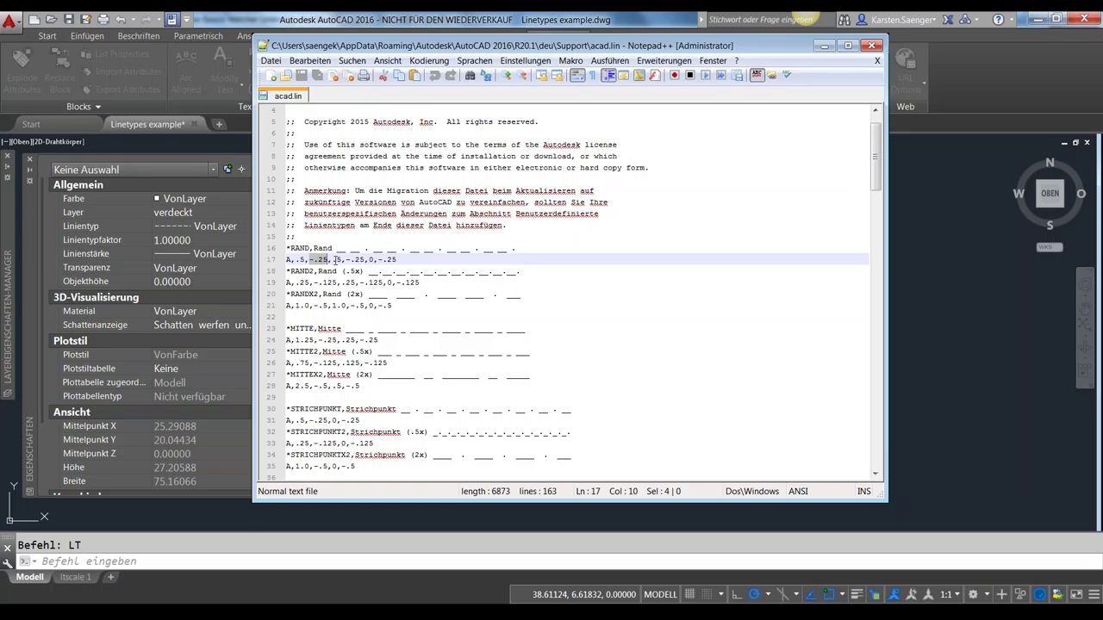
drag(337, 248, 345, 248)
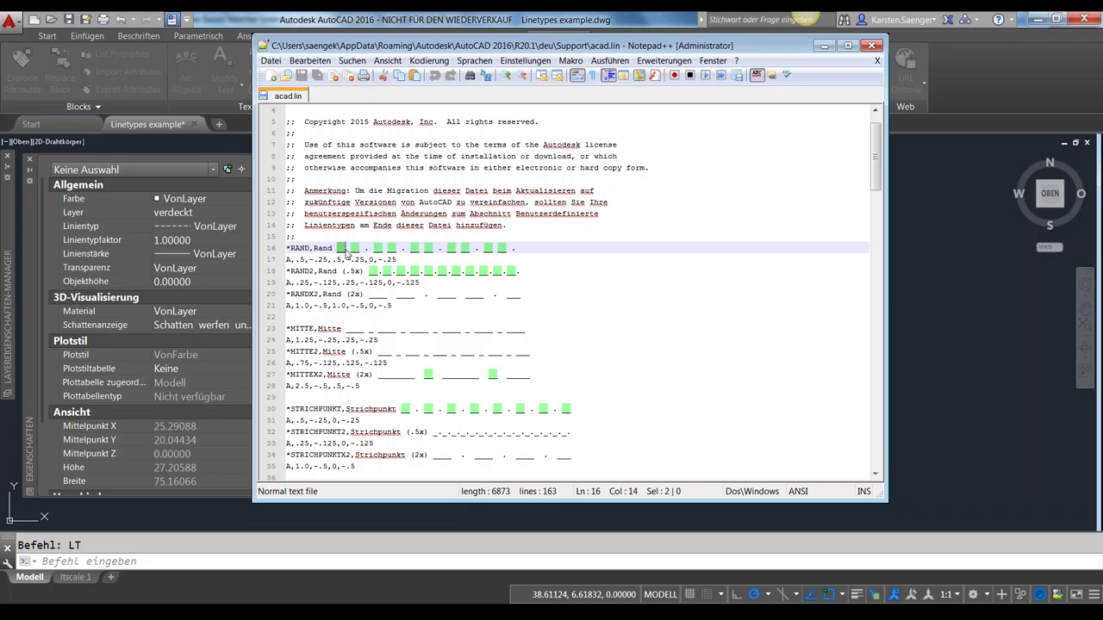
click(347, 248)
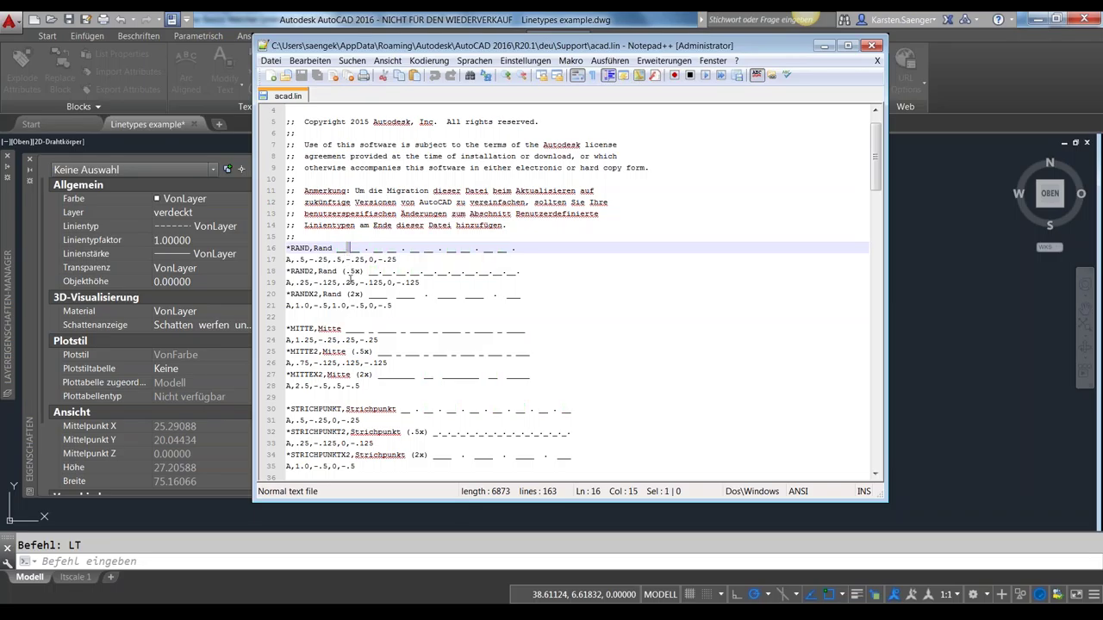
mouse_move(347, 248)
mouse_down()
mouse_move(342, 259)
mouse_move(358, 249)
mouse_up()
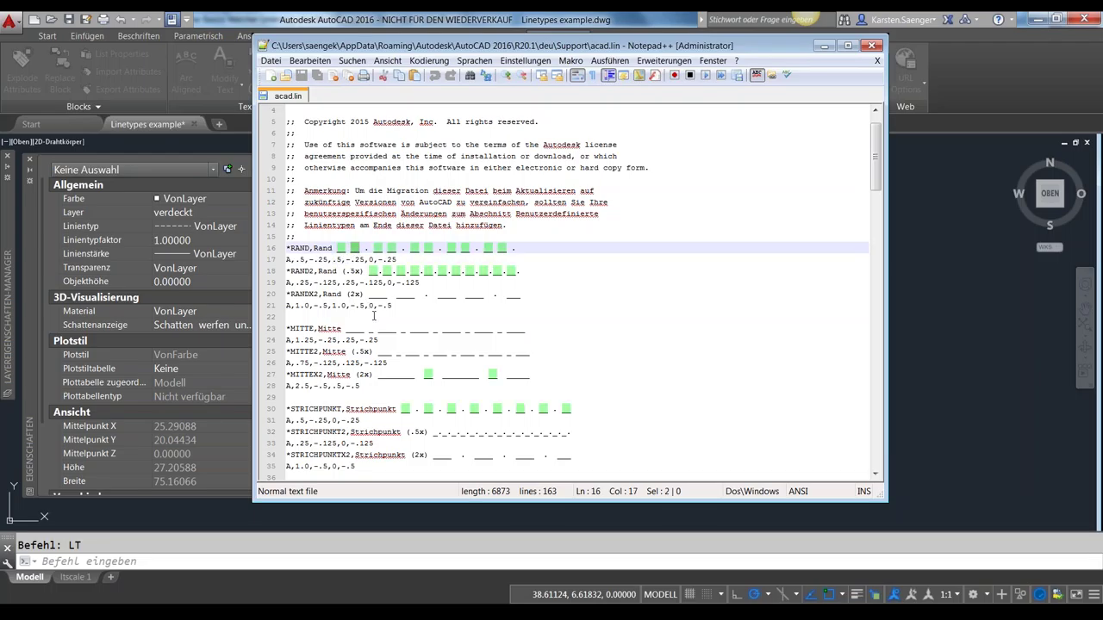
click(346, 260)
drag(346, 259, 365, 260)
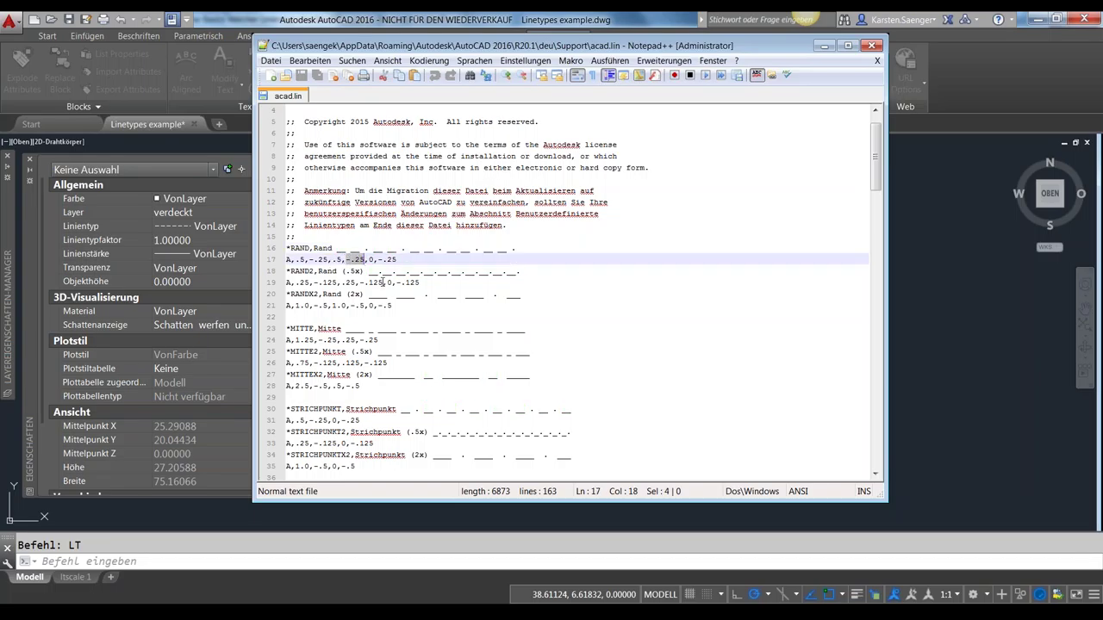
drag(356, 249, 363, 248)
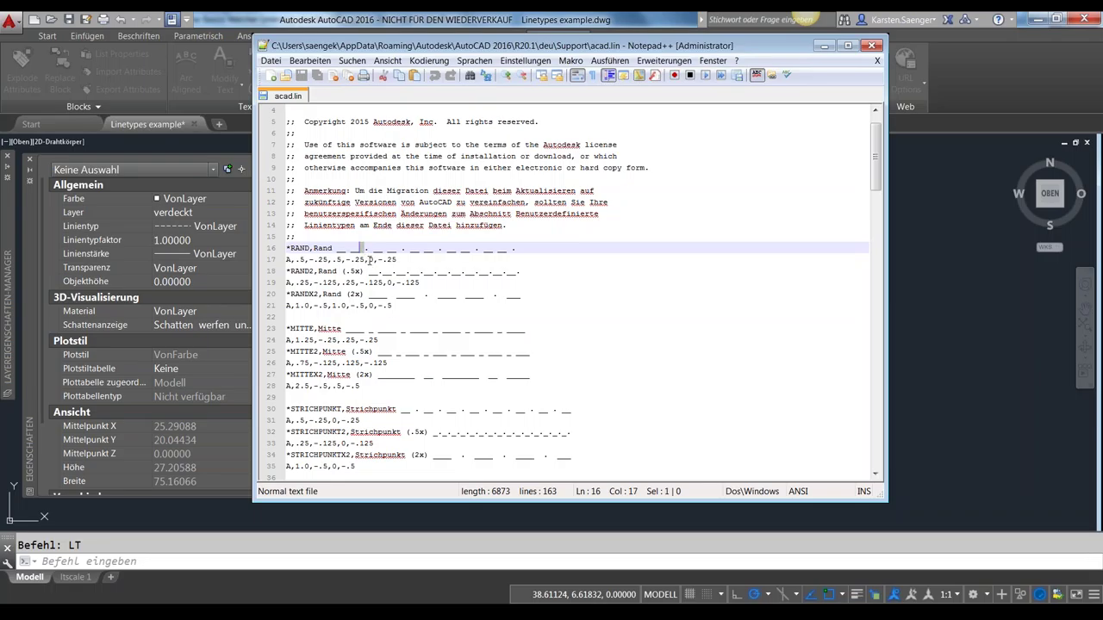
double_click(371, 260)
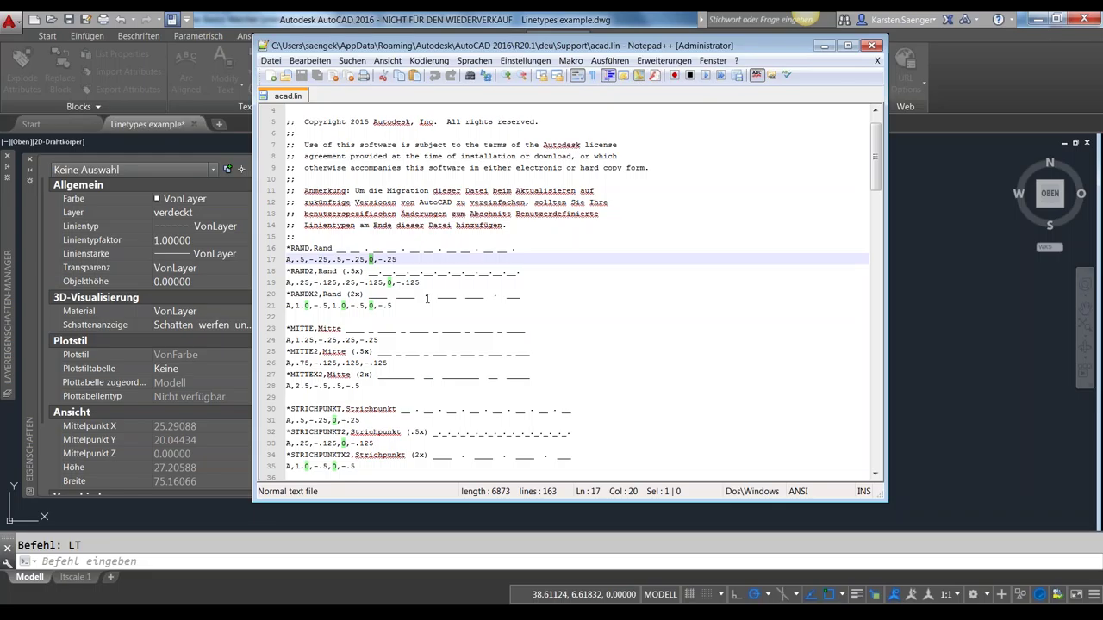
double_click(365, 248)
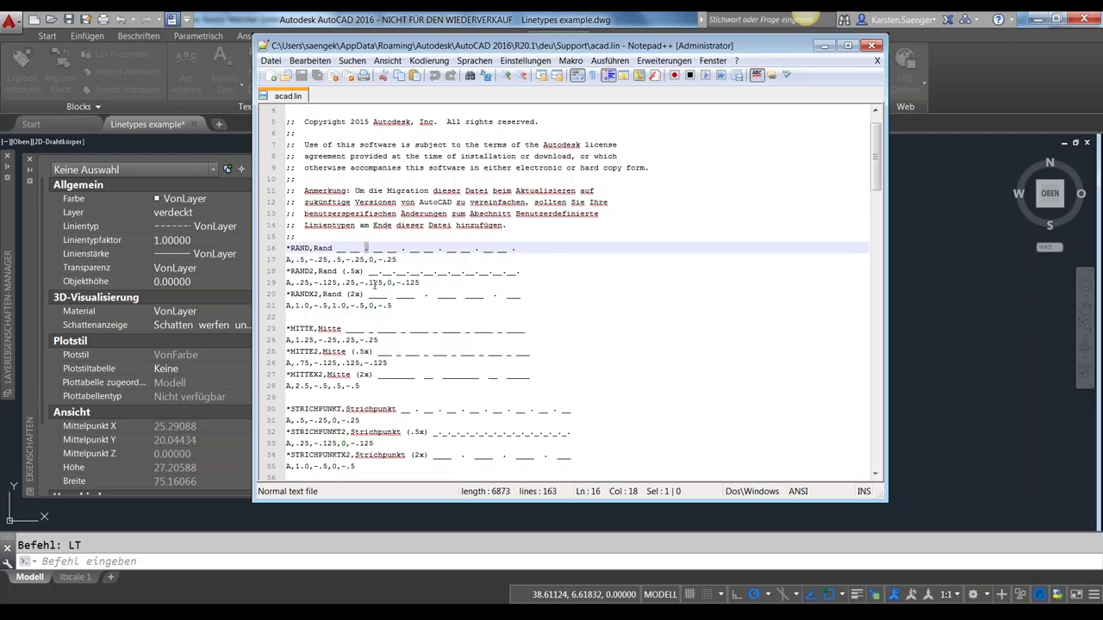
mouse_move(377, 259)
mouse_down()
mouse_move(396, 260)
mouse_move(336, 249)
mouse_up()
click(374, 249)
drag(373, 249, 336, 250)
click(384, 317)
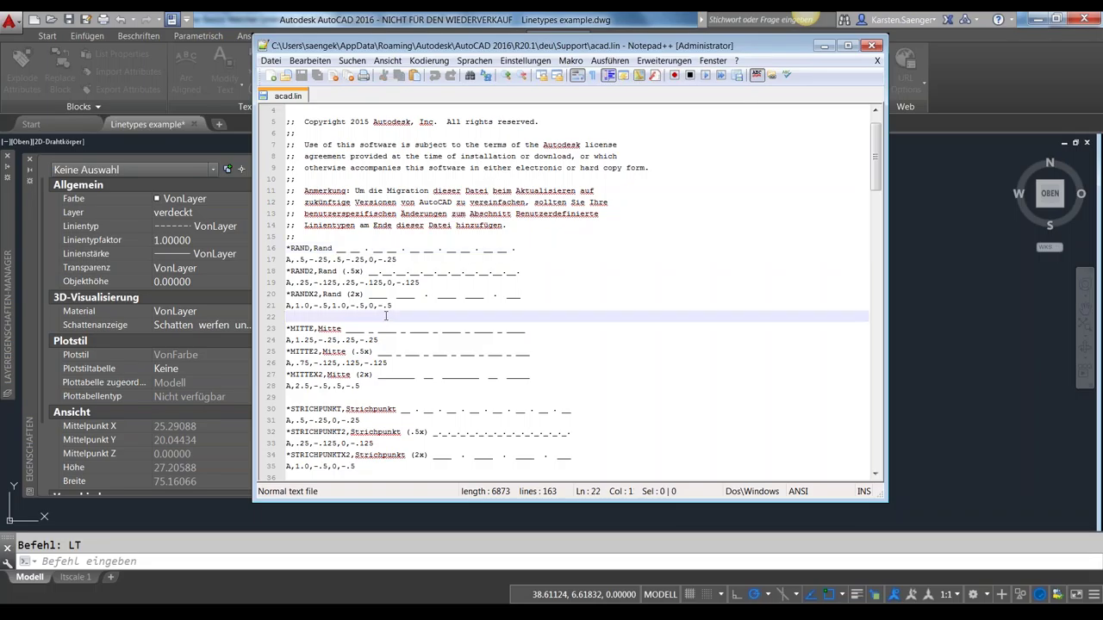
click(289, 271)
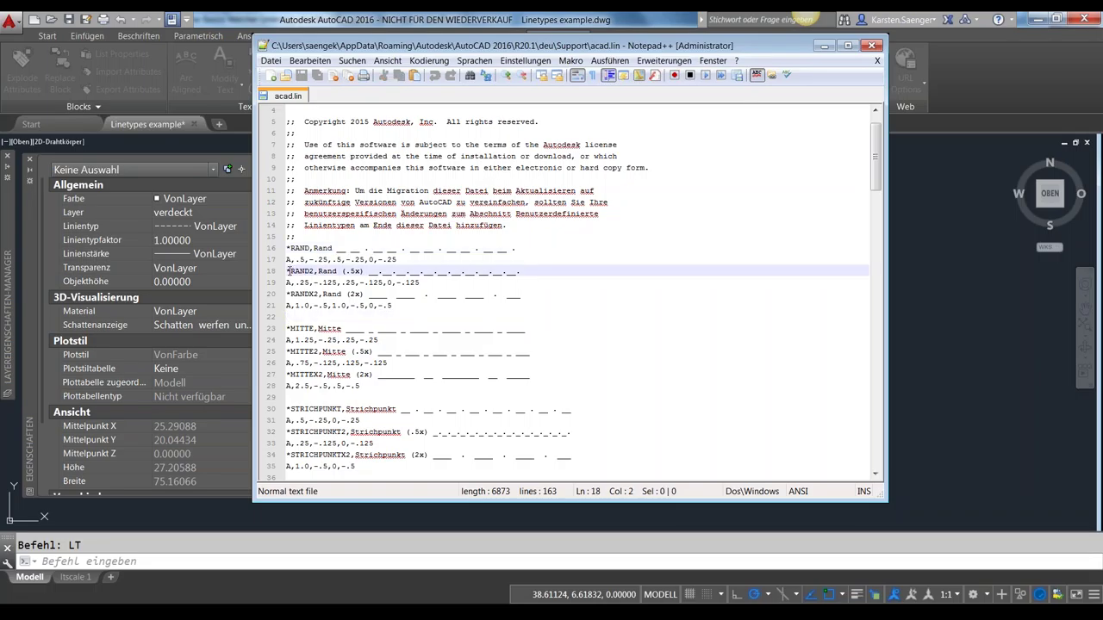
mouse_move(286, 272)
mouse_down()
mouse_move(320, 272)
mouse_move(308, 248)
mouse_move(315, 271)
mouse_up()
drag(332, 248, 312, 248)
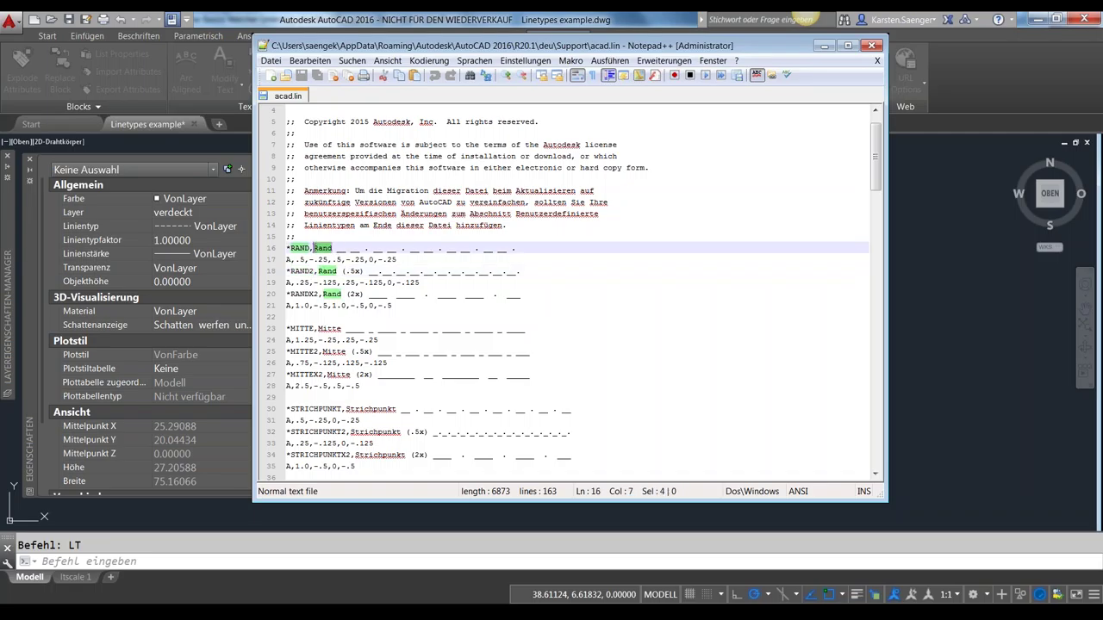
drag(346, 272, 359, 272)
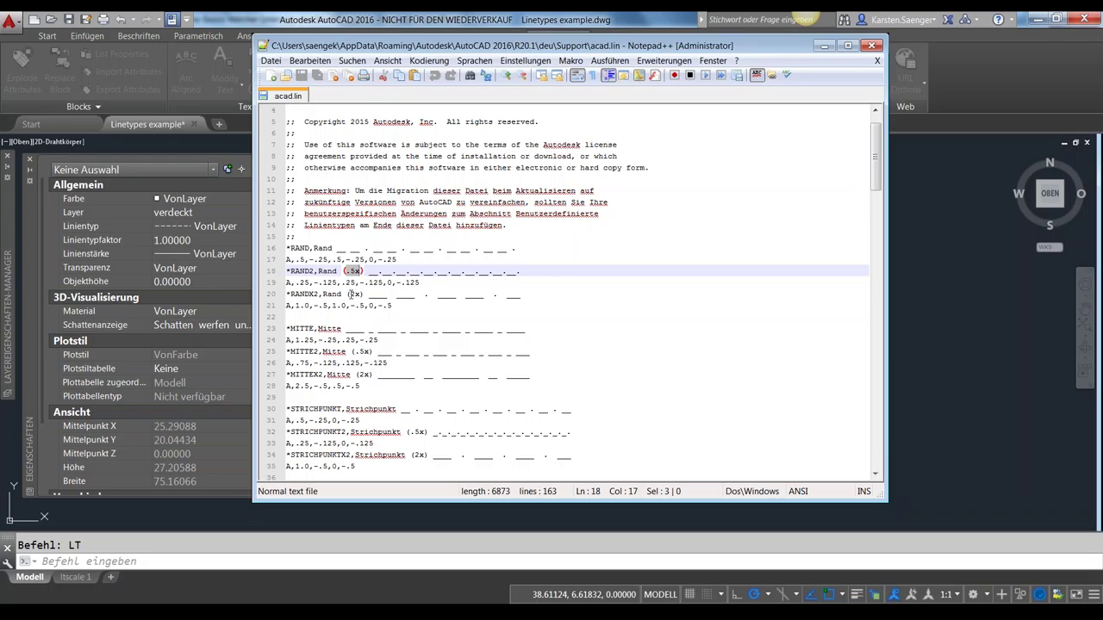
drag(351, 294, 361, 295)
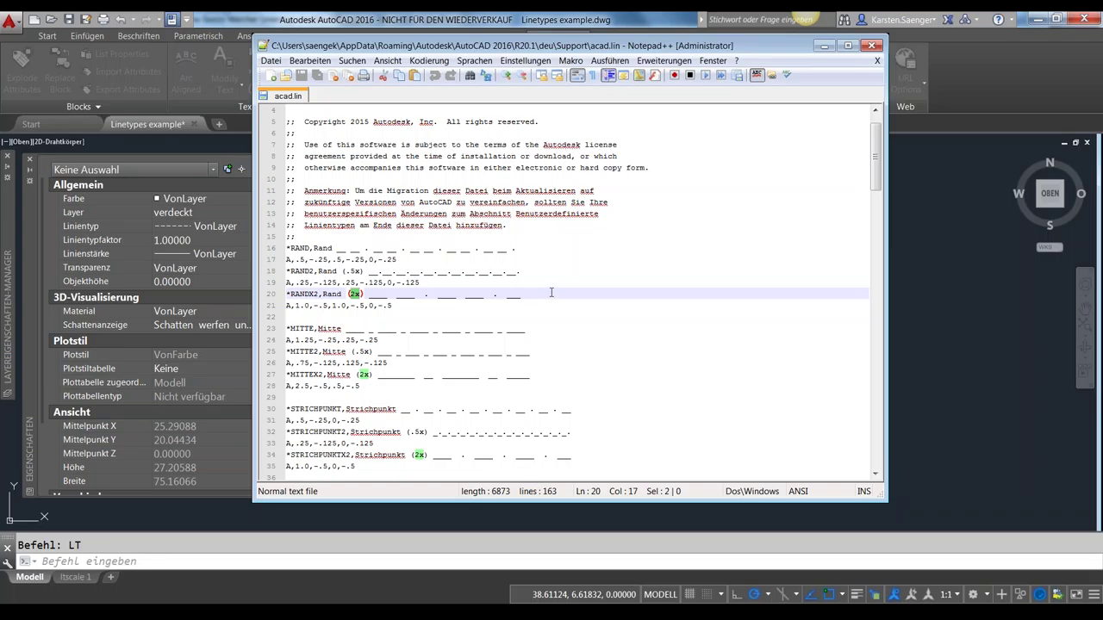
- Scroll through acad.lin, highlighting the ISO linetype's 12 dash length and PHANTOMX2's 2.5 dash
scroll(551, 295, down, 1)
scroll(569, 292, down, 1)
scroll(569, 292, down, 1)
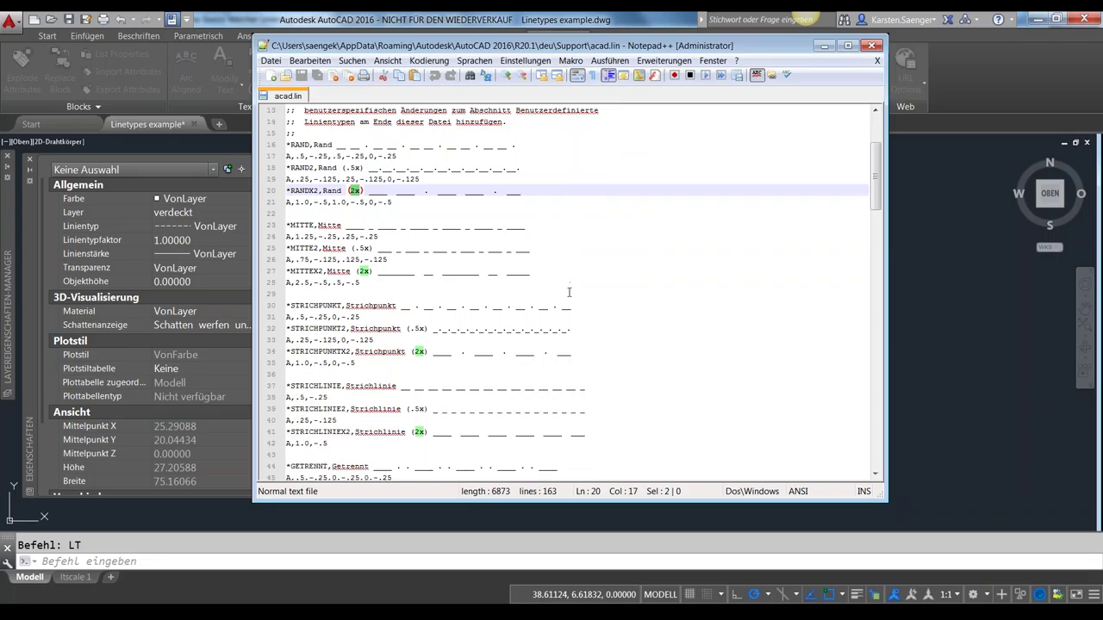
scroll(568, 292, down, 1)
scroll(569, 292, down, 1)
scroll(568, 293, down, 3)
scroll(569, 292, down, 1)
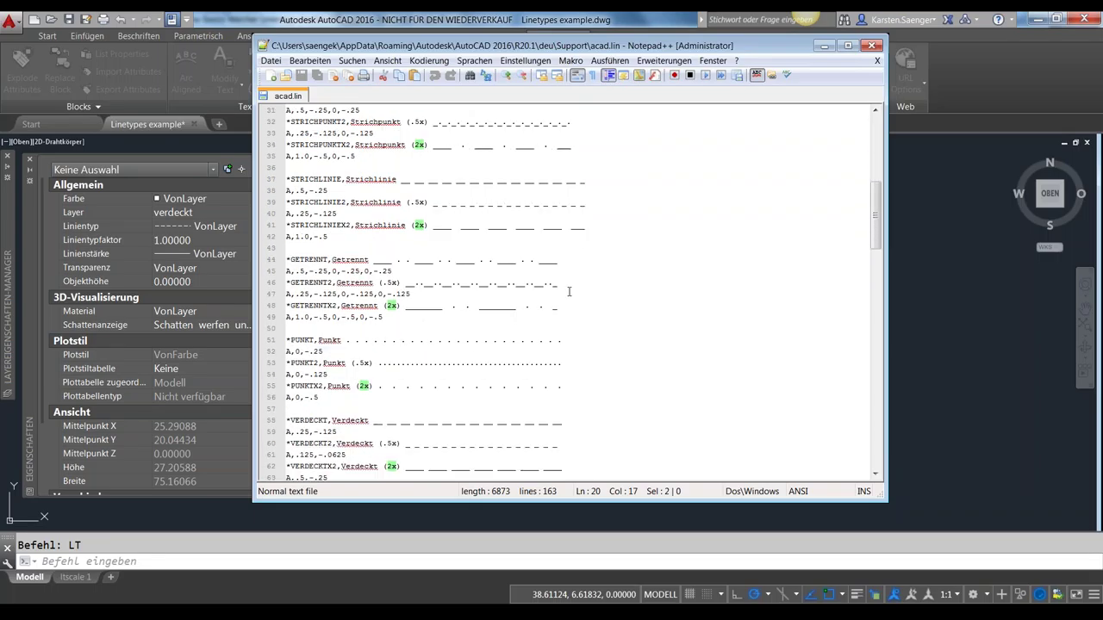
scroll(568, 292, down, 2)
scroll(569, 292, down, 1)
scroll(569, 292, down, 1)
scroll(569, 292, down, 1)
scroll(568, 292, down, 1)
scroll(569, 292, down, 1)
scroll(568, 292, down, 3)
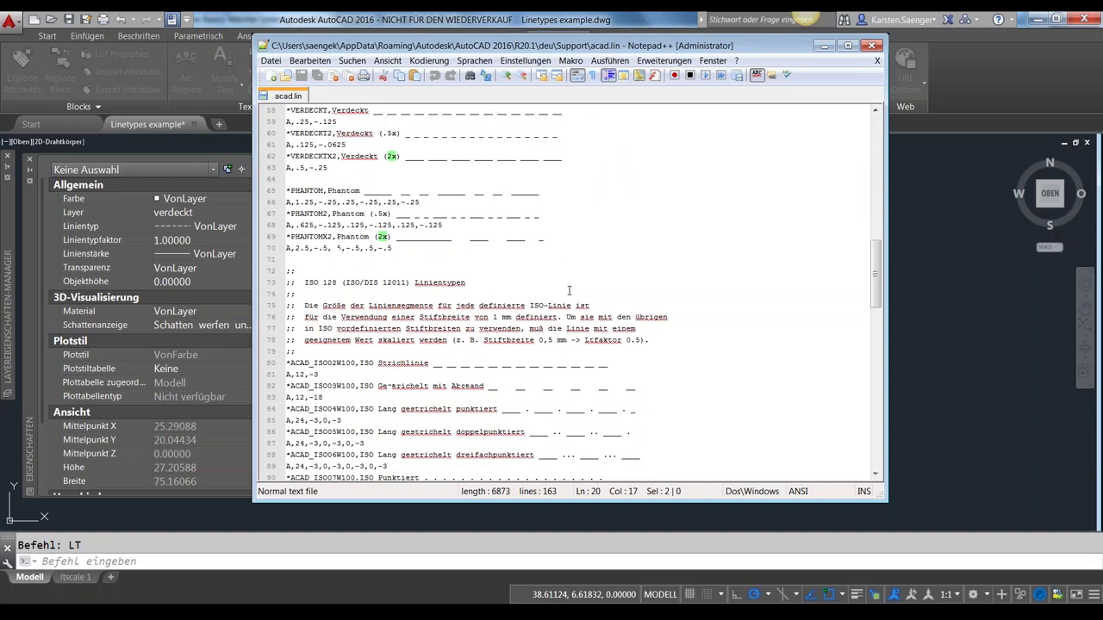
scroll(568, 292, down, 1)
scroll(568, 290, down, 3)
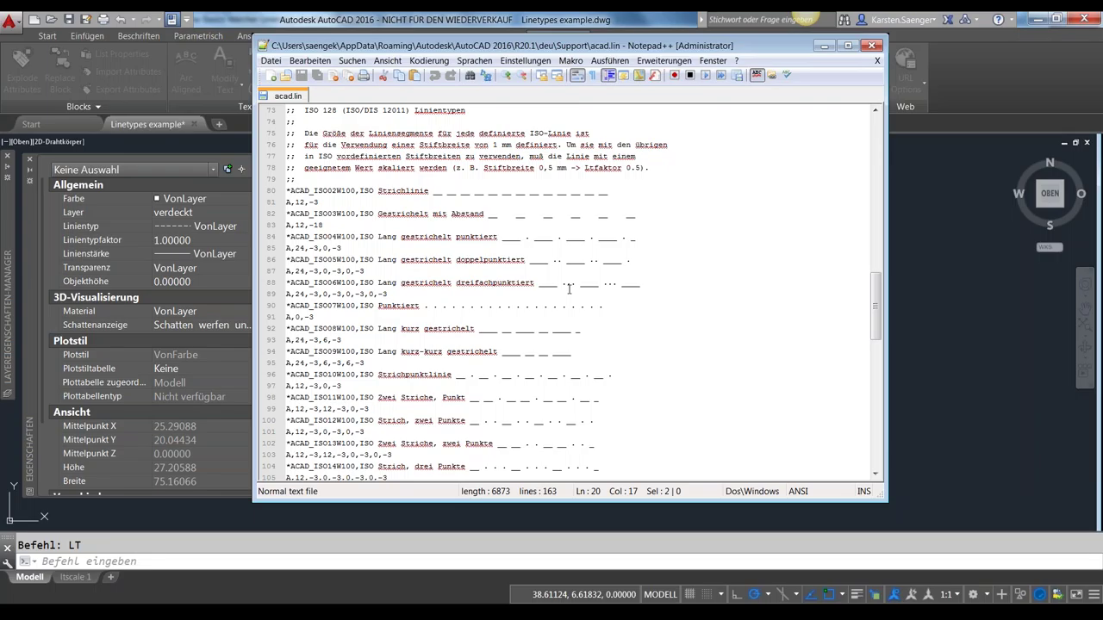
scroll(569, 288, up, 1)
scroll(568, 289, up, 1)
scroll(568, 288, up, 1)
scroll(569, 289, up, 1)
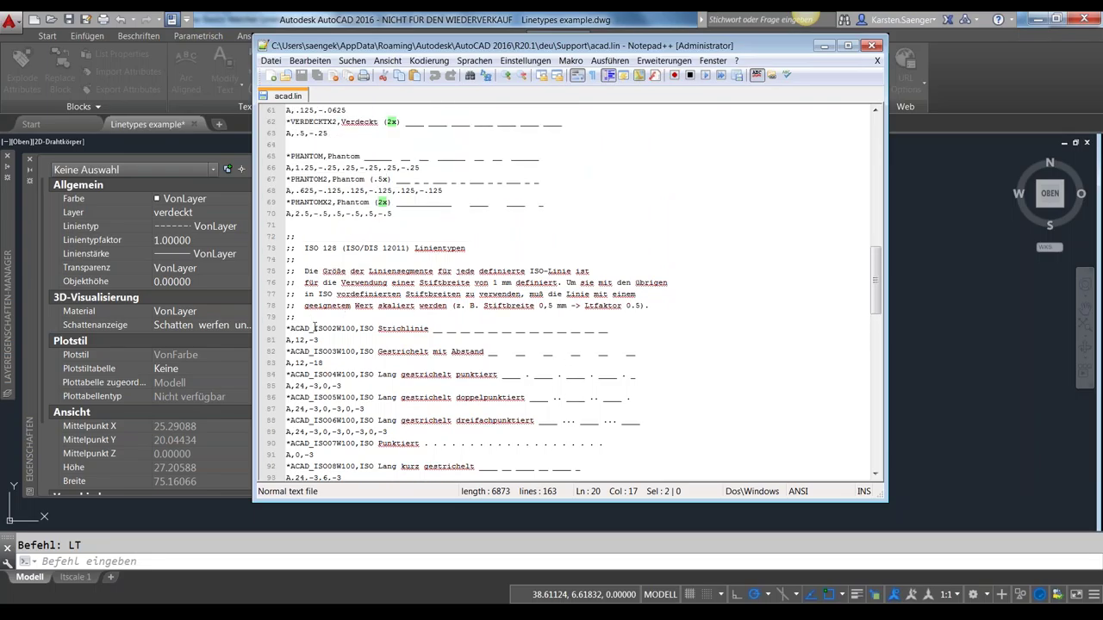
drag(314, 329, 331, 328)
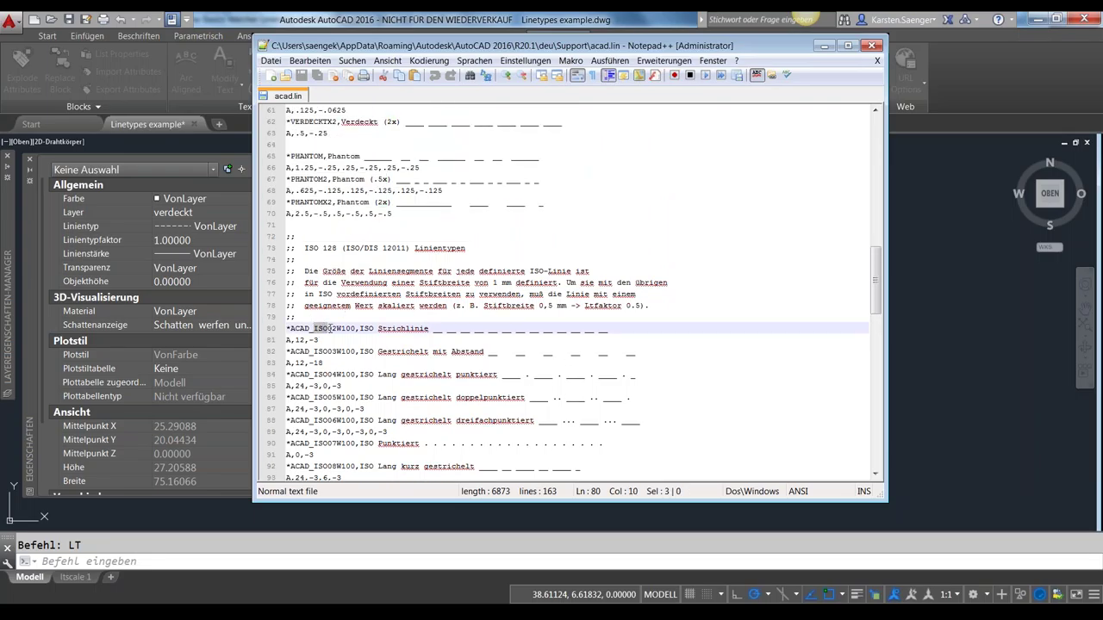
double_click(300, 339)
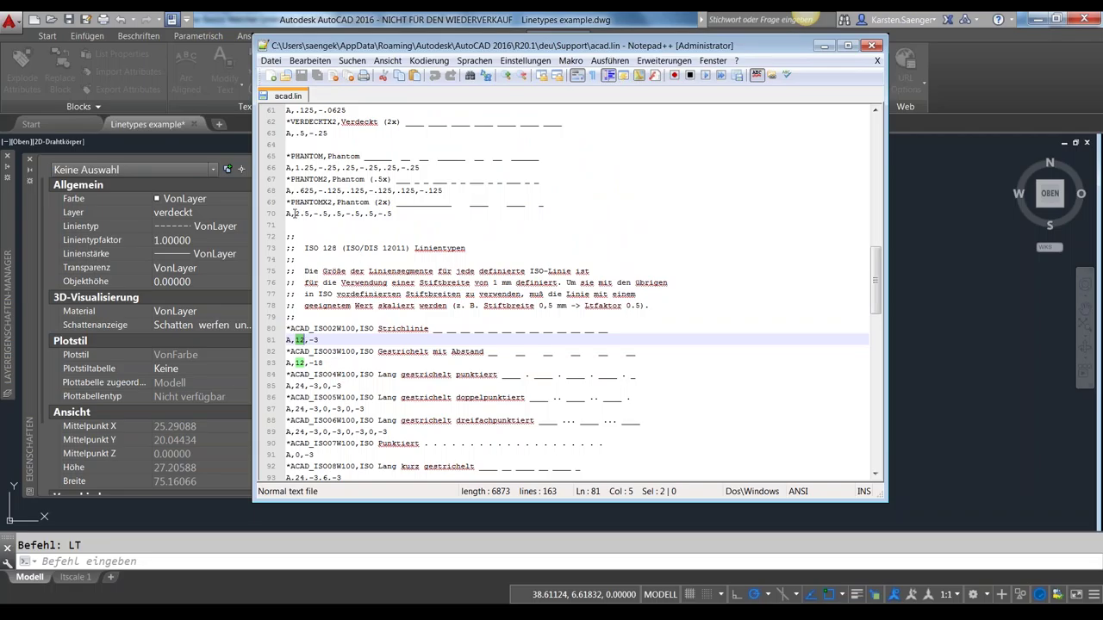
drag(295, 213, 309, 212)
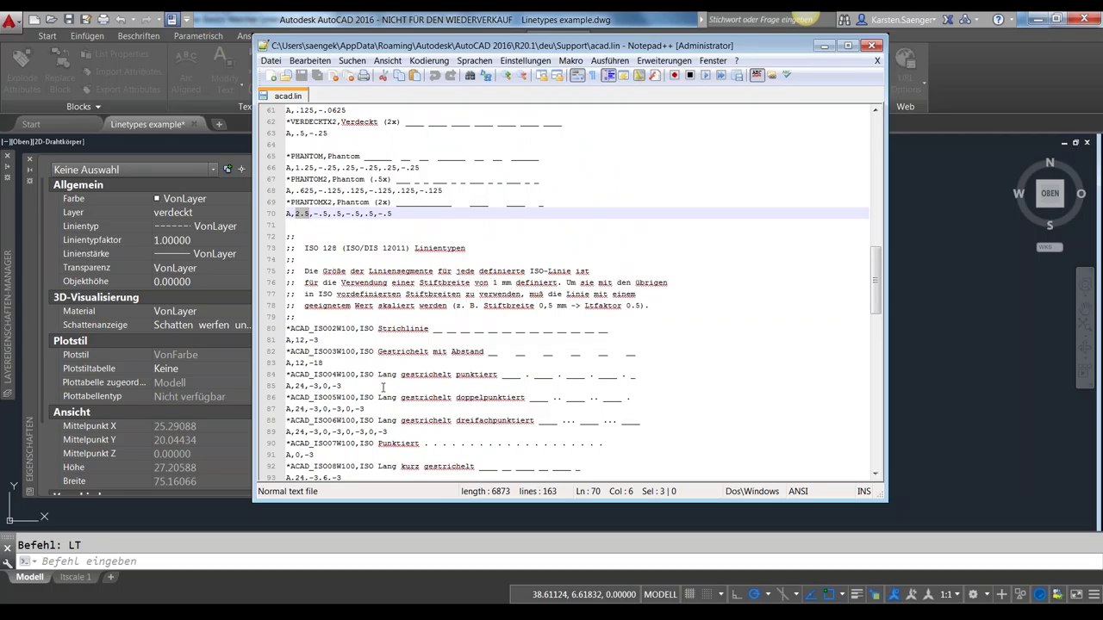
drag(878, 304, 885, 397)
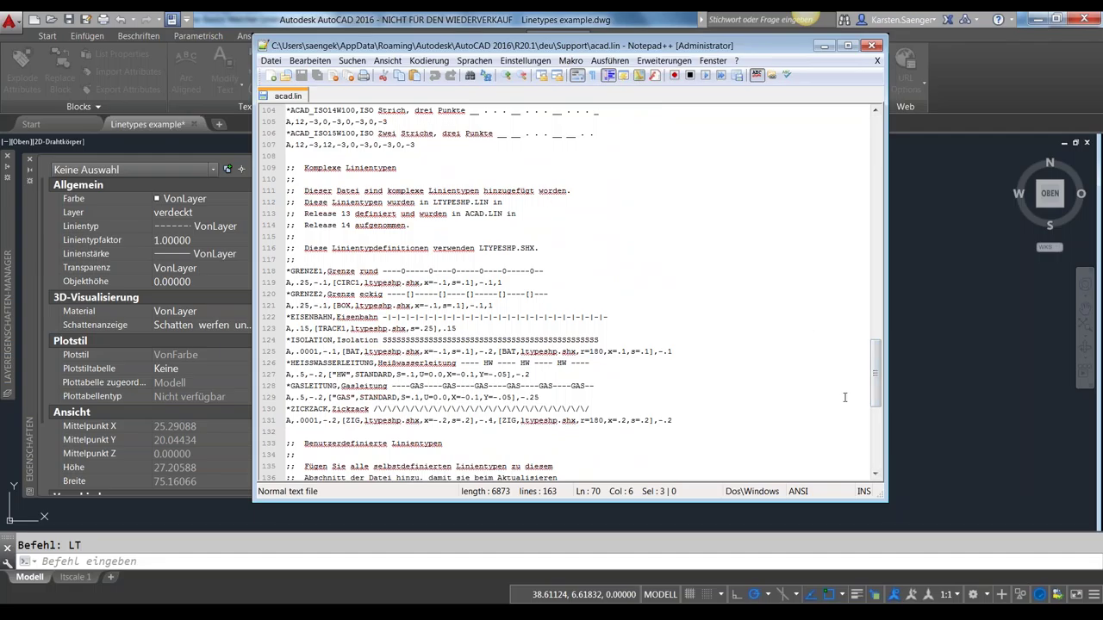
drag(877, 397, 877, 409)
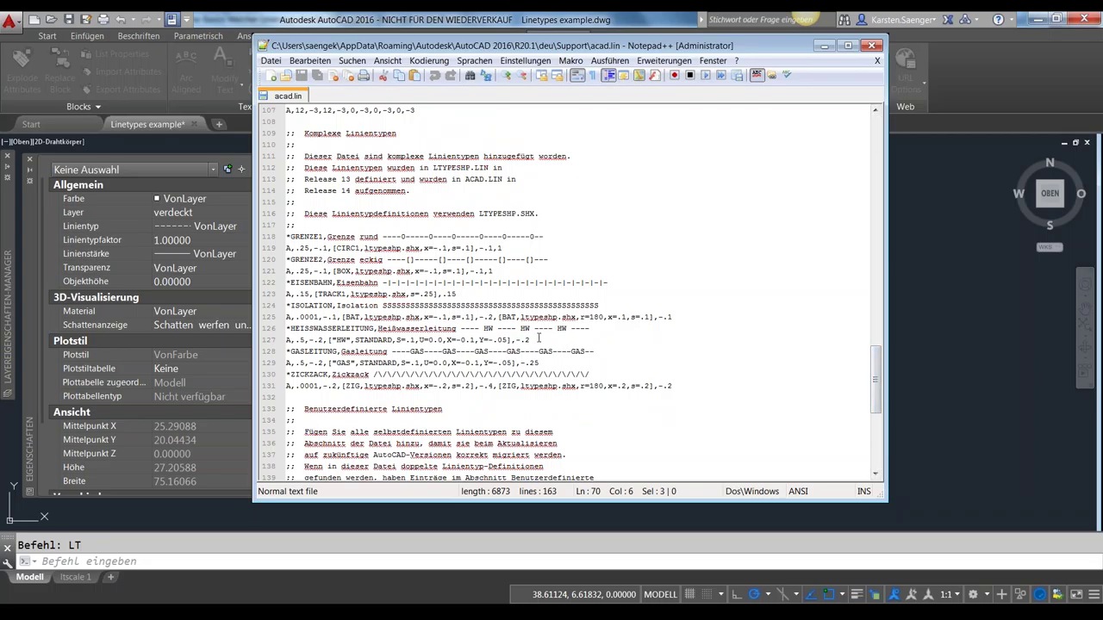
- Highlight GRENZE1's circle symbols, the GAS text, the ltypeshp.shx reference and the CIRC1 shape name
click(400, 237)
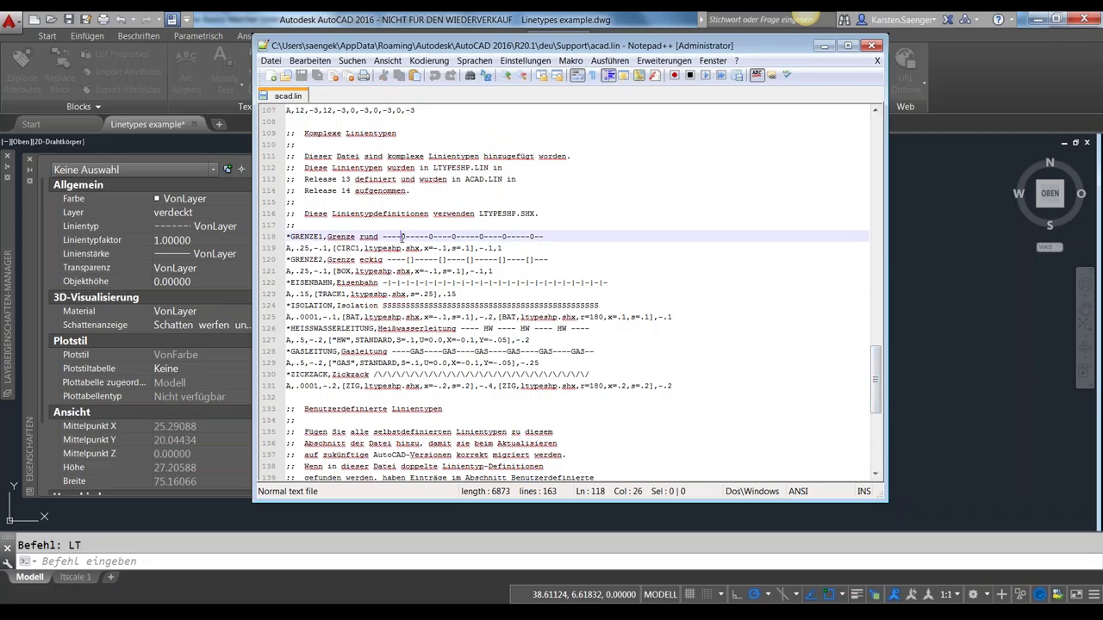
double_click(403, 237)
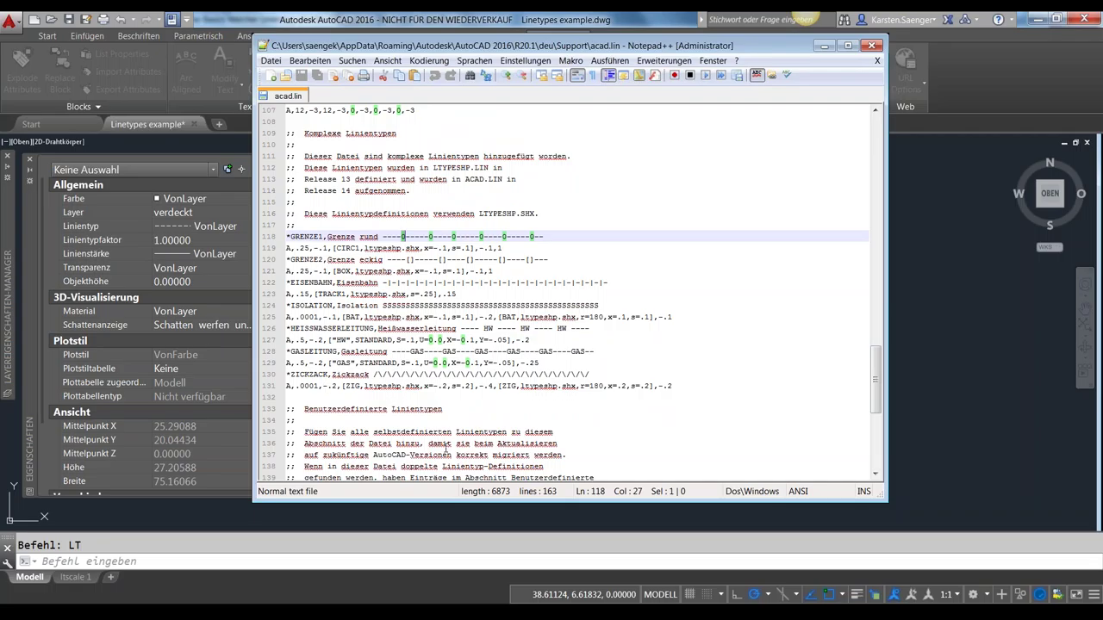
drag(442, 351, 457, 355)
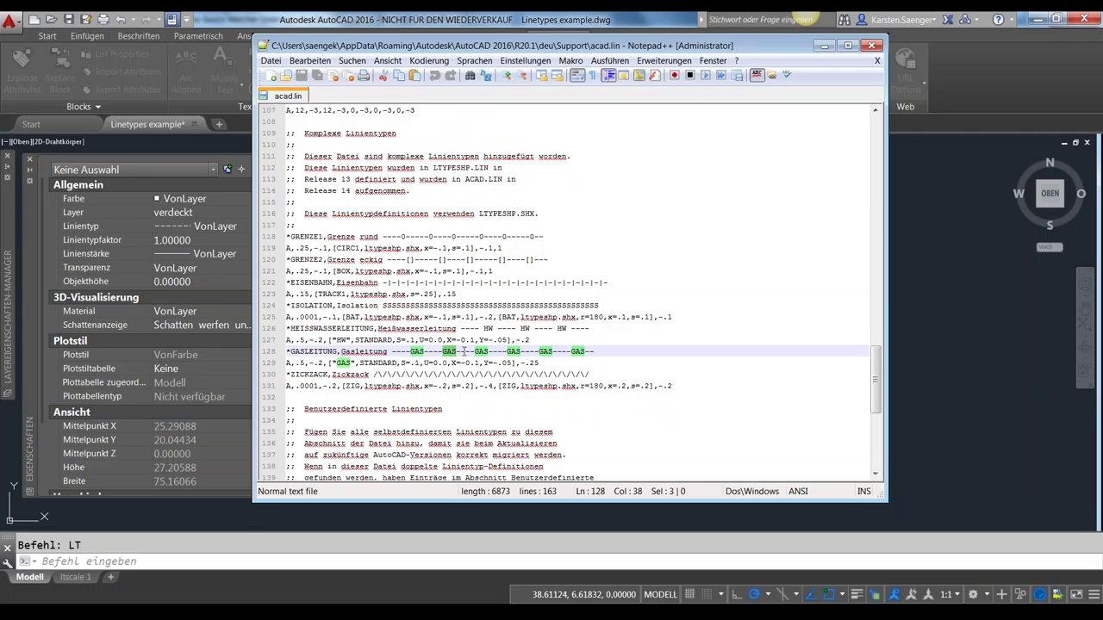
double_click(402, 237)
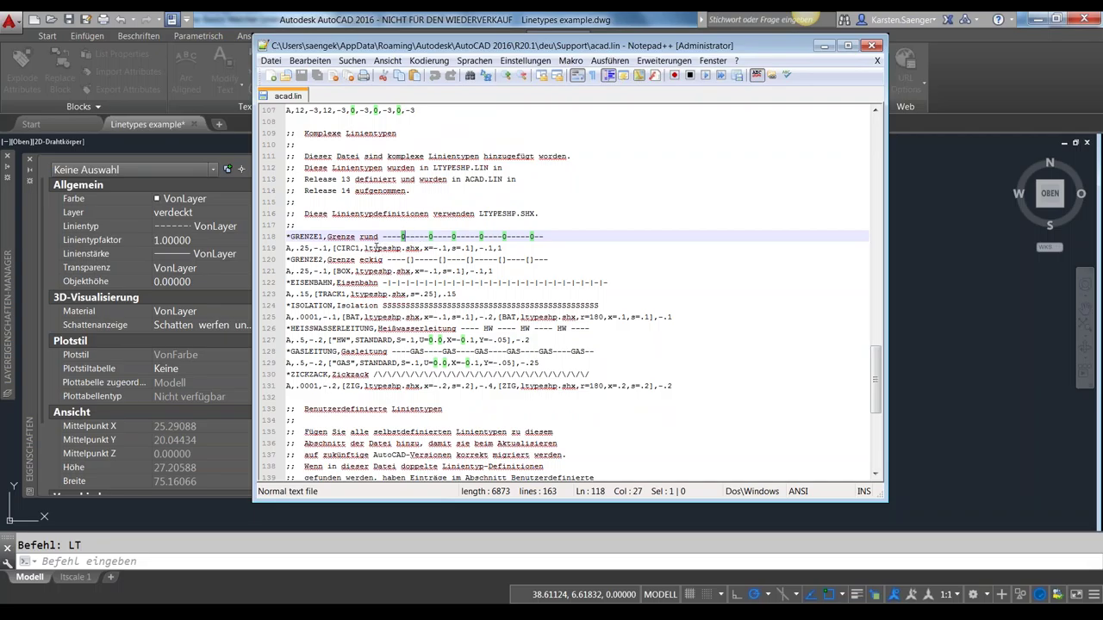
drag(364, 247, 421, 248)
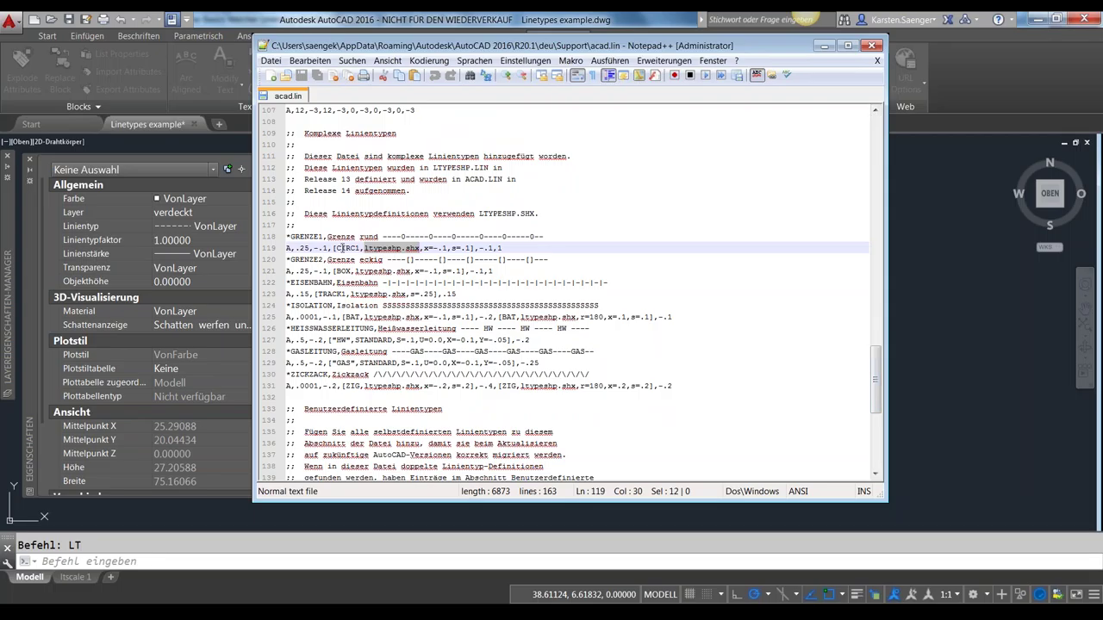
drag(335, 247, 361, 248)
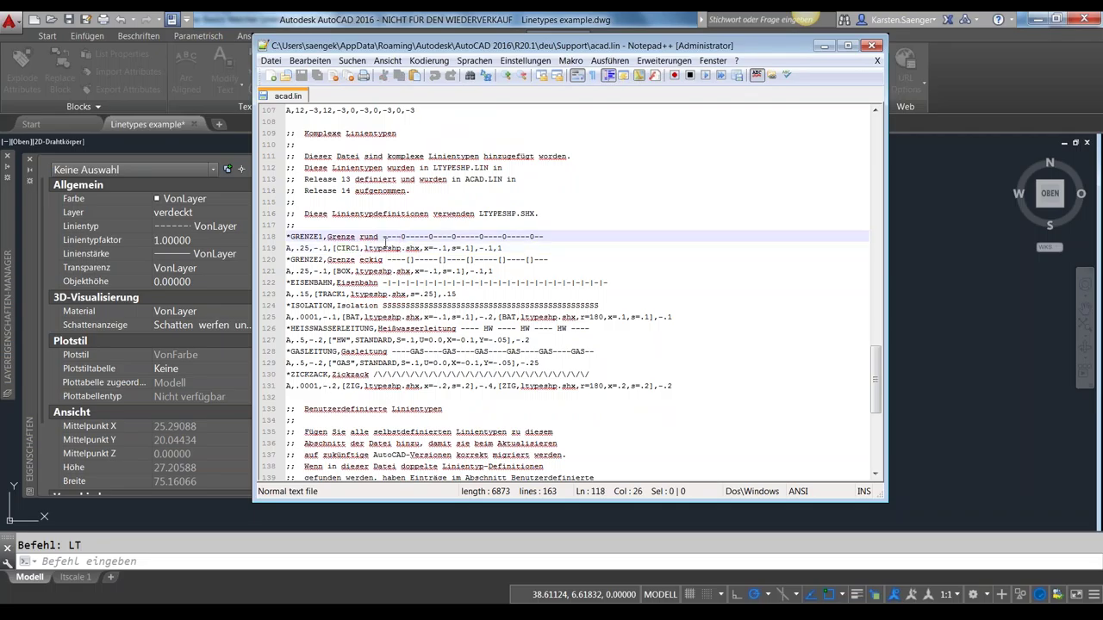
click(369, 247)
drag(368, 247, 421, 248)
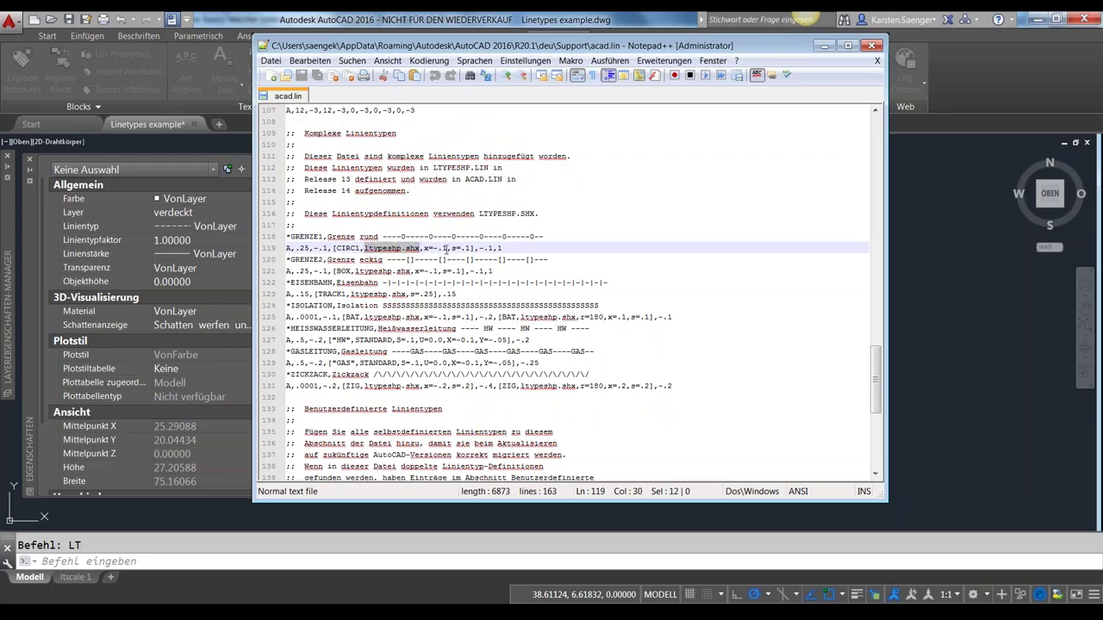
double_click(431, 236)
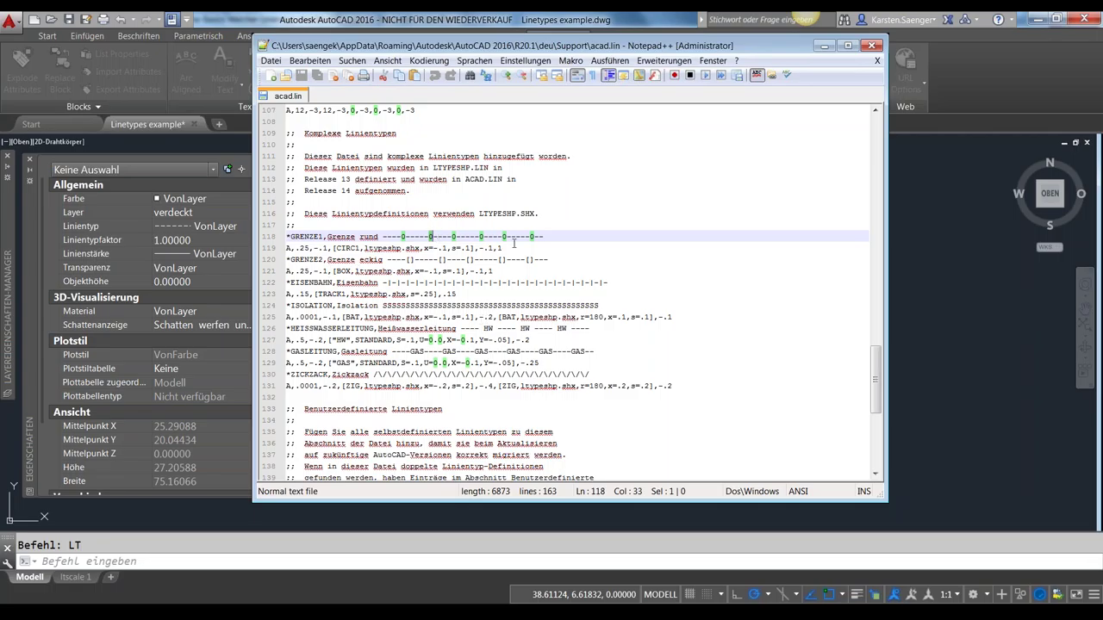
- Mark GRENZE1's alignment letter A, the CIRC1 shape entry, and its x=-.1 offset and scale parameters
click(289, 248)
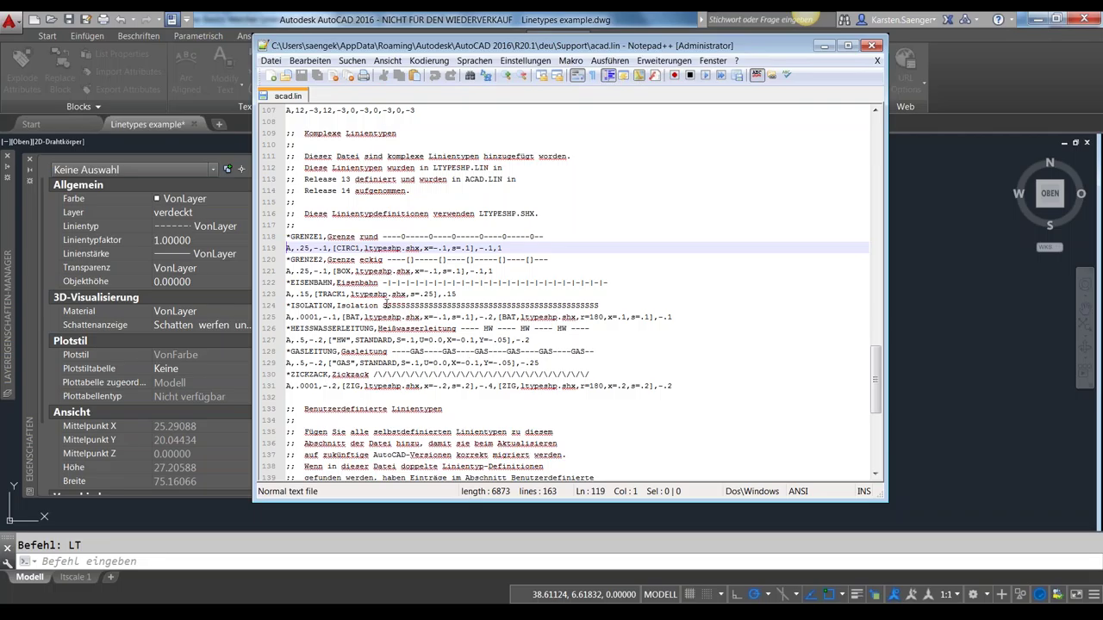
drag(290, 248, 287, 248)
click(333, 248)
drag(335, 248, 360, 248)
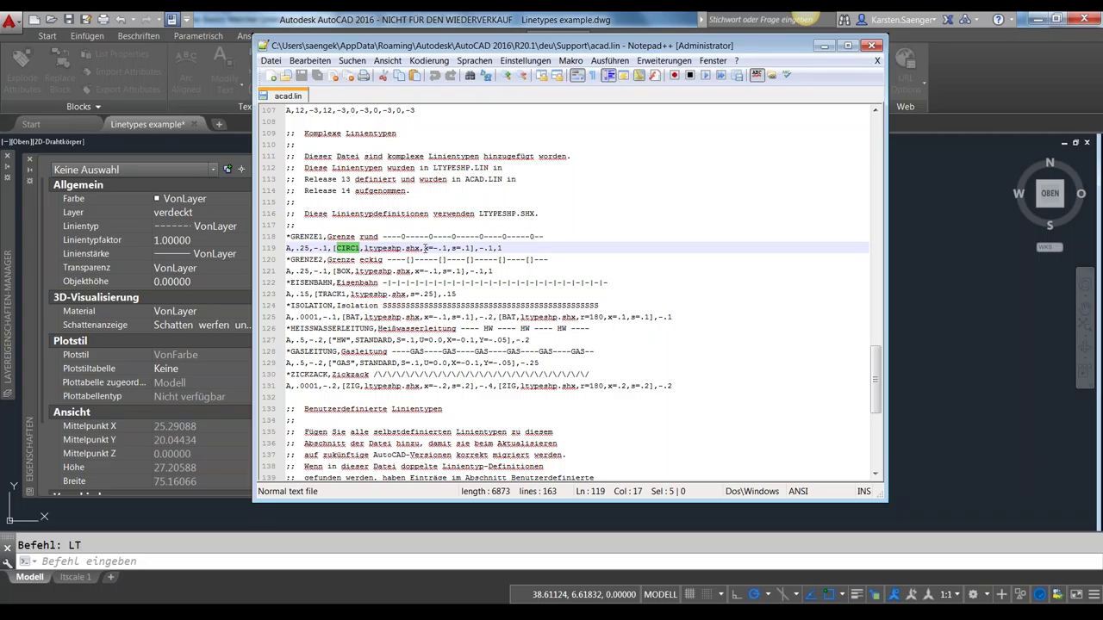
click(424, 248)
drag(424, 248, 450, 248)
drag(424, 248, 473, 248)
click(710, 352)
- Scroll down to the user-defined VC linetypes and move the Notepad++ window aside
scroll(710, 353, down, 1)
scroll(710, 353, down, 2)
scroll(710, 353, down, 1)
scroll(710, 353, down, 2)
scroll(709, 353, down, 2)
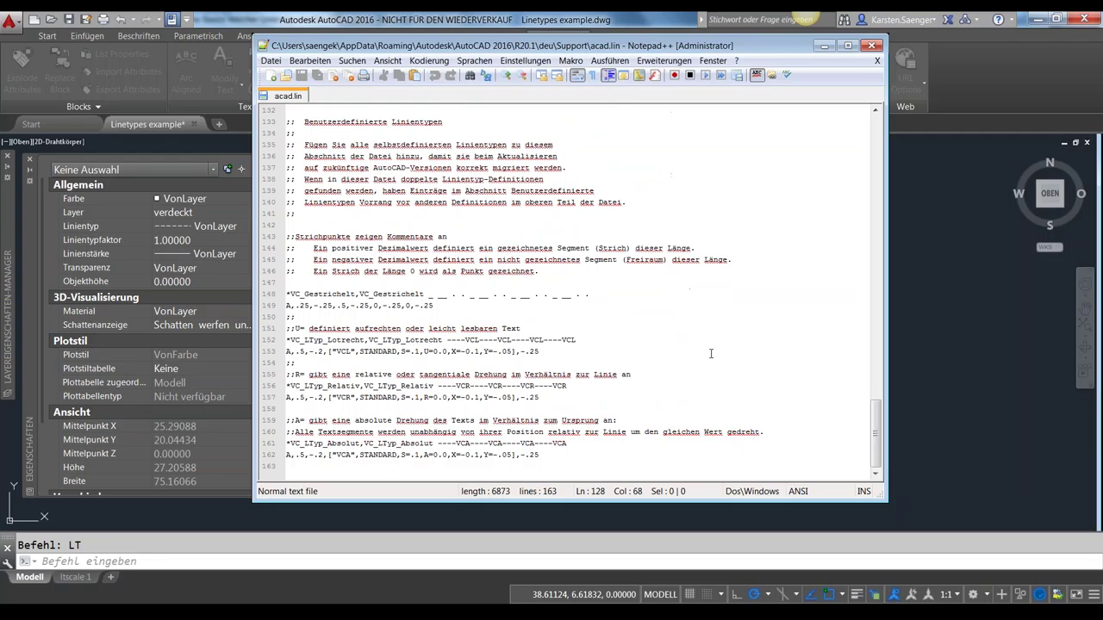
drag(877, 436, 878, 464)
mouse_move(499, 46)
mouse_down()
mouse_move(560, 45)
mouse_move(517, 44)
mouse_up()
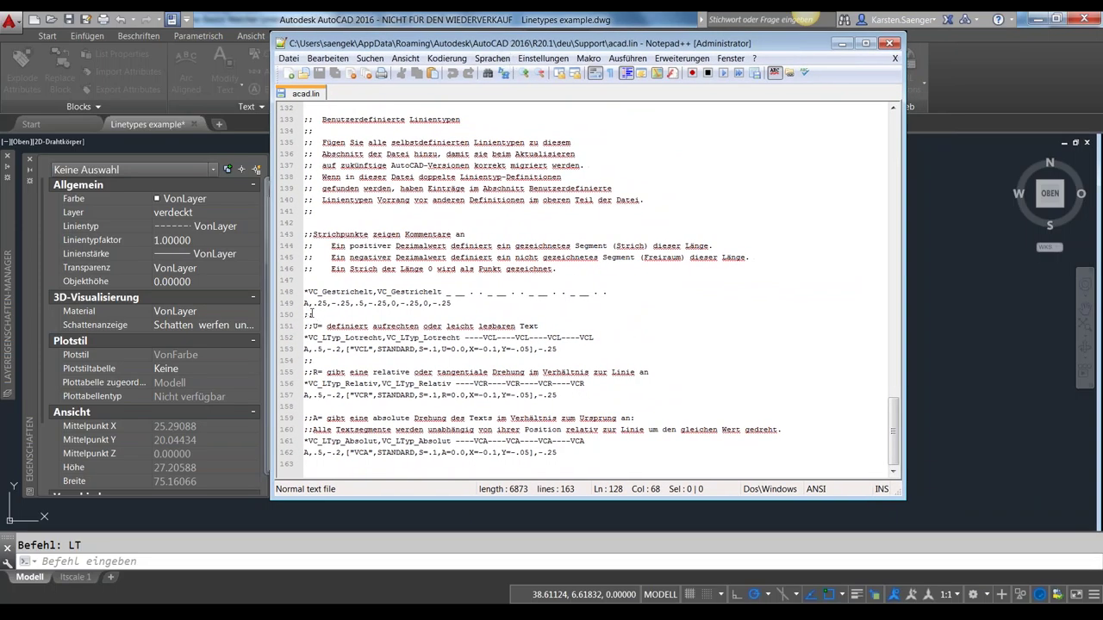
- Mark the VC_Gestrichelt definition, push Notepad++ further aside and bring the Linetype Manager forward
drag(305, 291, 418, 287)
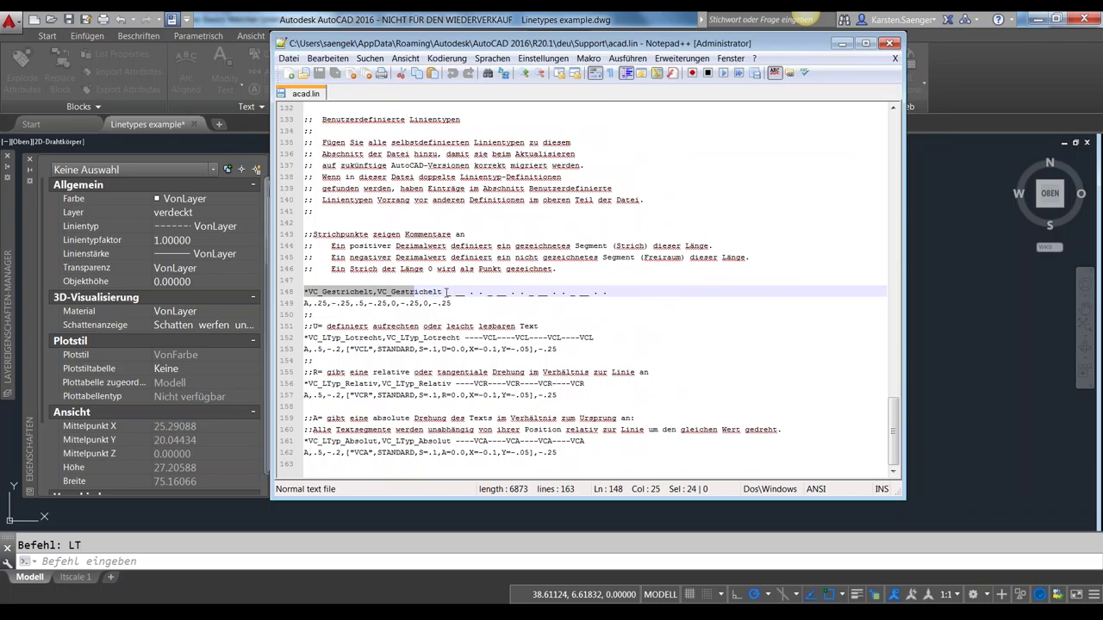
click(472, 292)
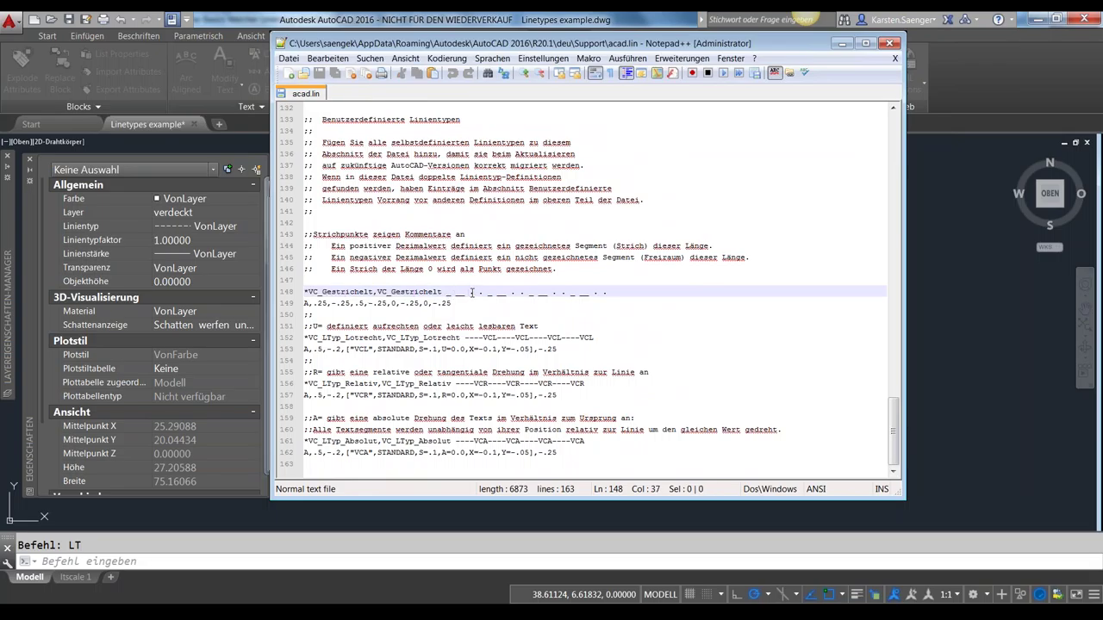
key(shift+Right)
drag(677, 43, 887, 35)
click(415, 183)
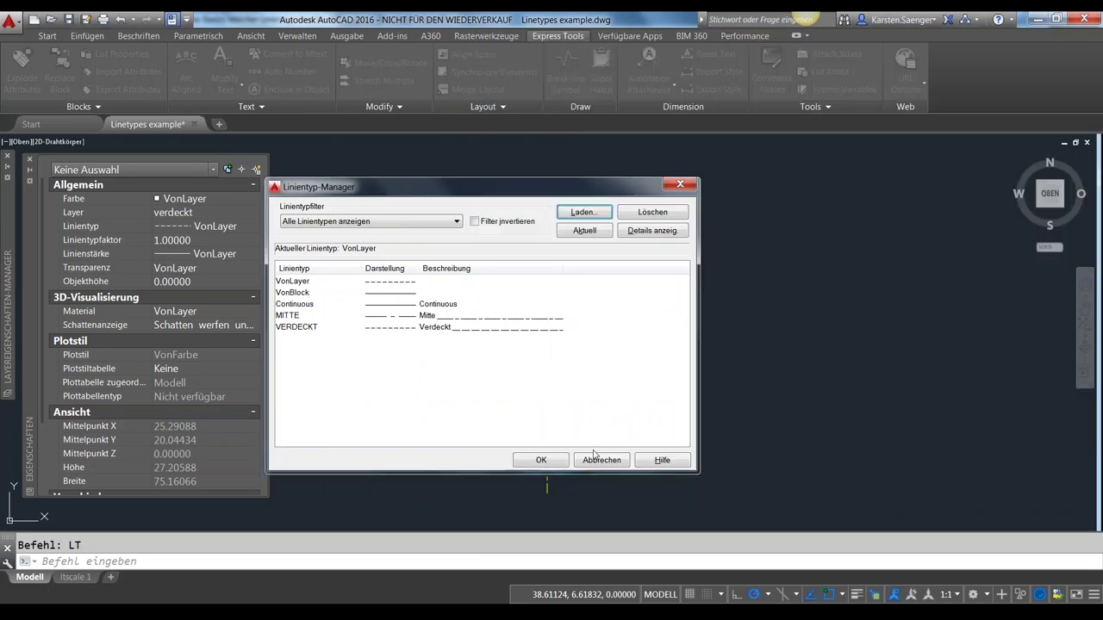
- Load VC_Gestrichelt from the acad.lin list and close the Linetype Manager with OK
click(572, 215)
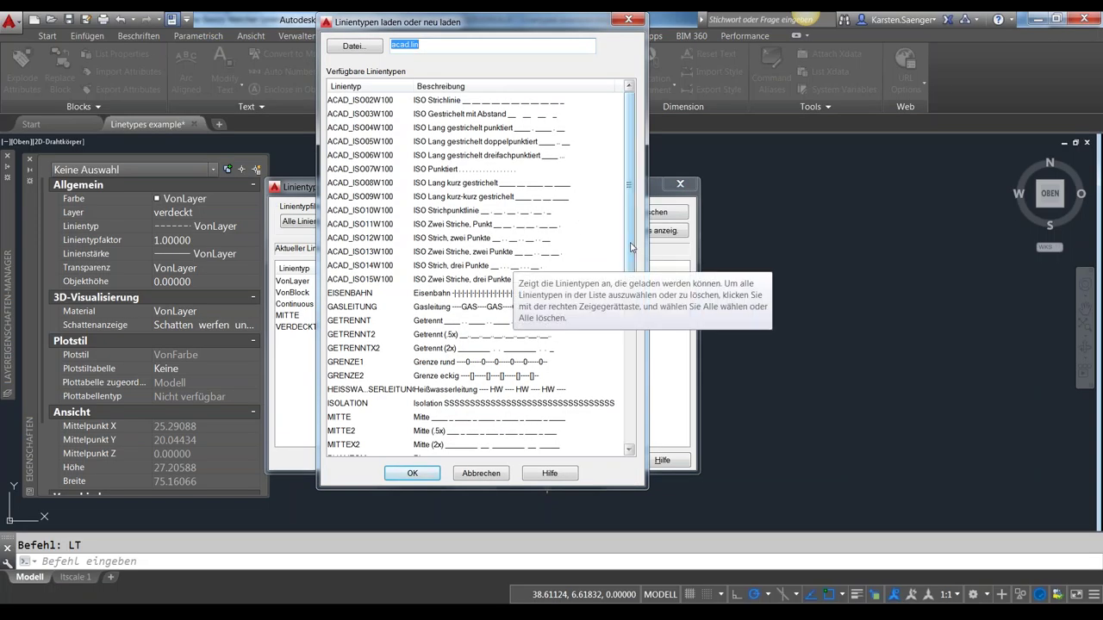
scroll(630, 247, down, 4)
scroll(630, 246, down, 3)
scroll(630, 246, down, 1)
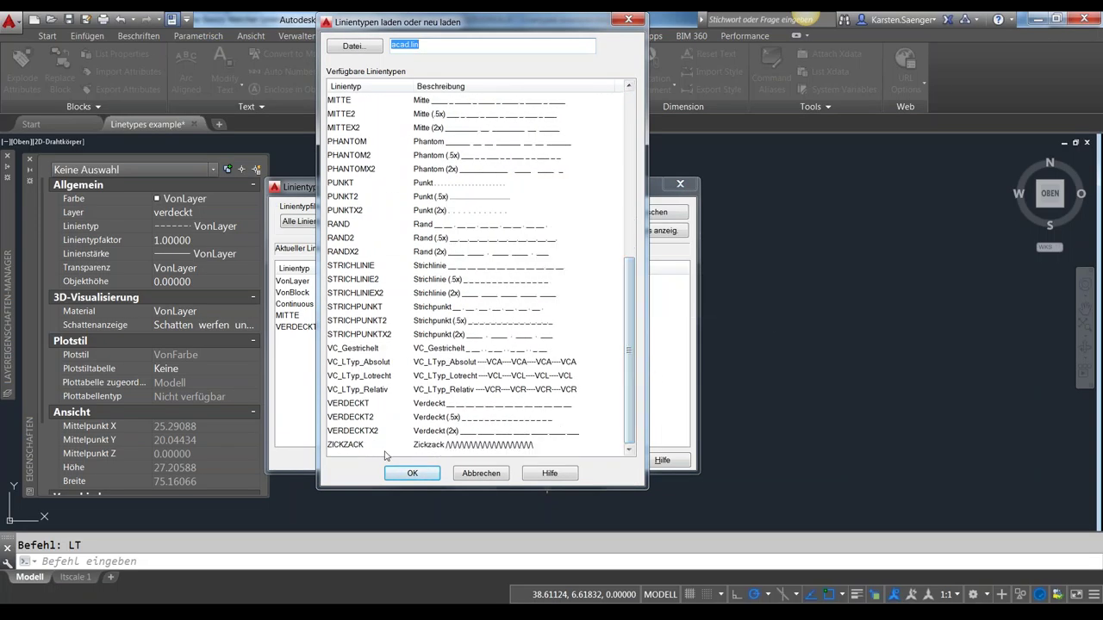
double_click(349, 349)
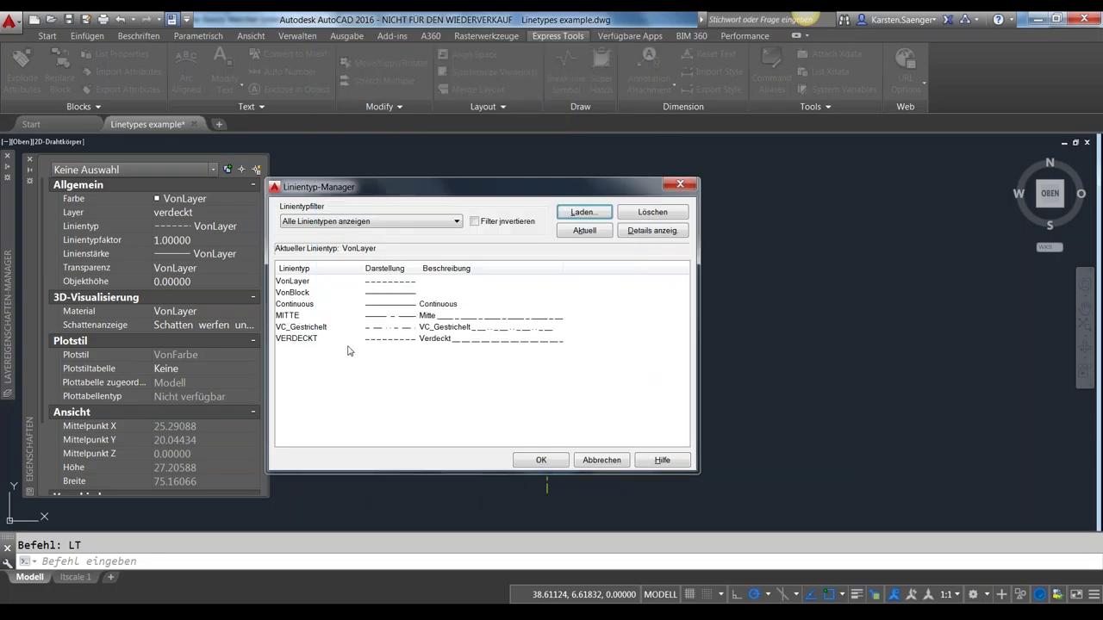
click(541, 461)
mouse_move(7, 314)
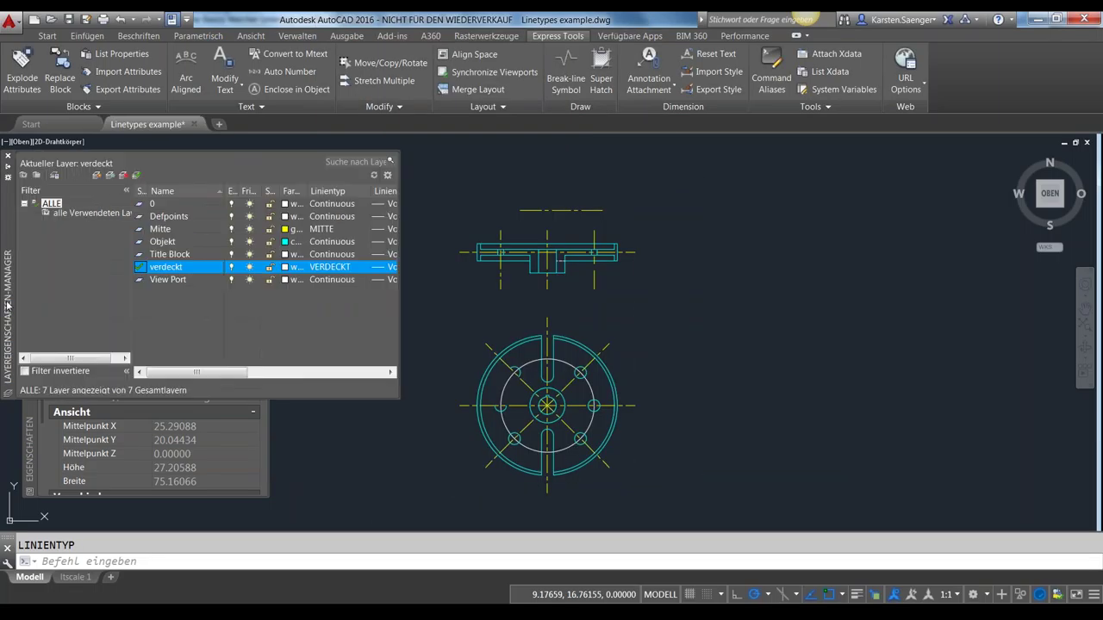
- Create a new layer named gestrichelt and make it the current layer
click(97, 176)
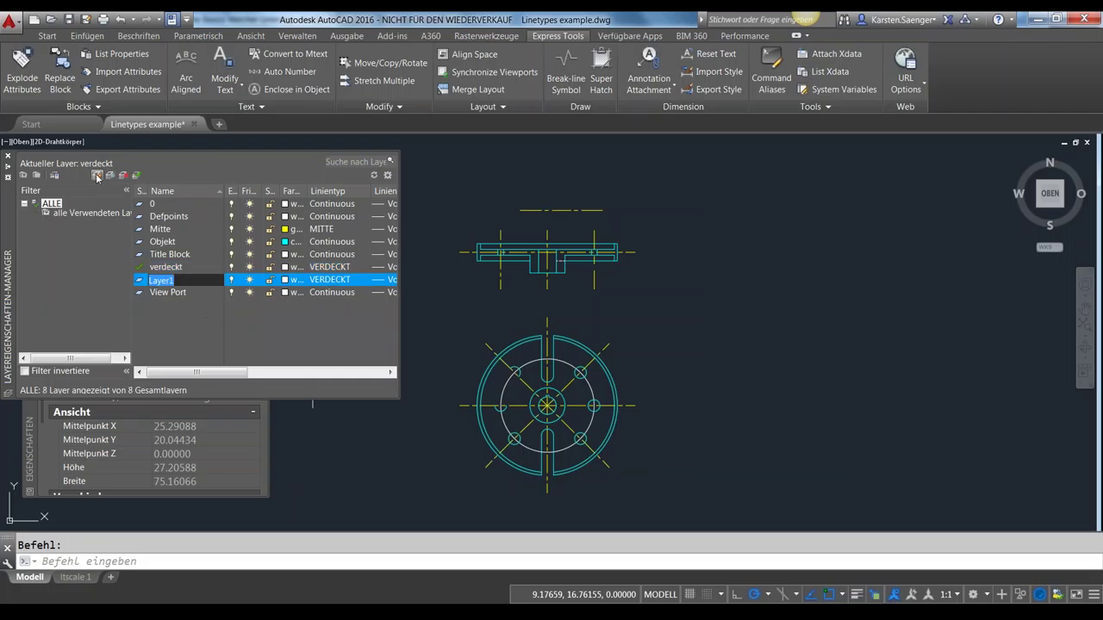
text(gestricjhte)
key(BackSpace)
key(BackSpace)
key(BackSpace)
key(BackSpace)
key(BackSpace)
text(ch)
text(elt)
key(Return)
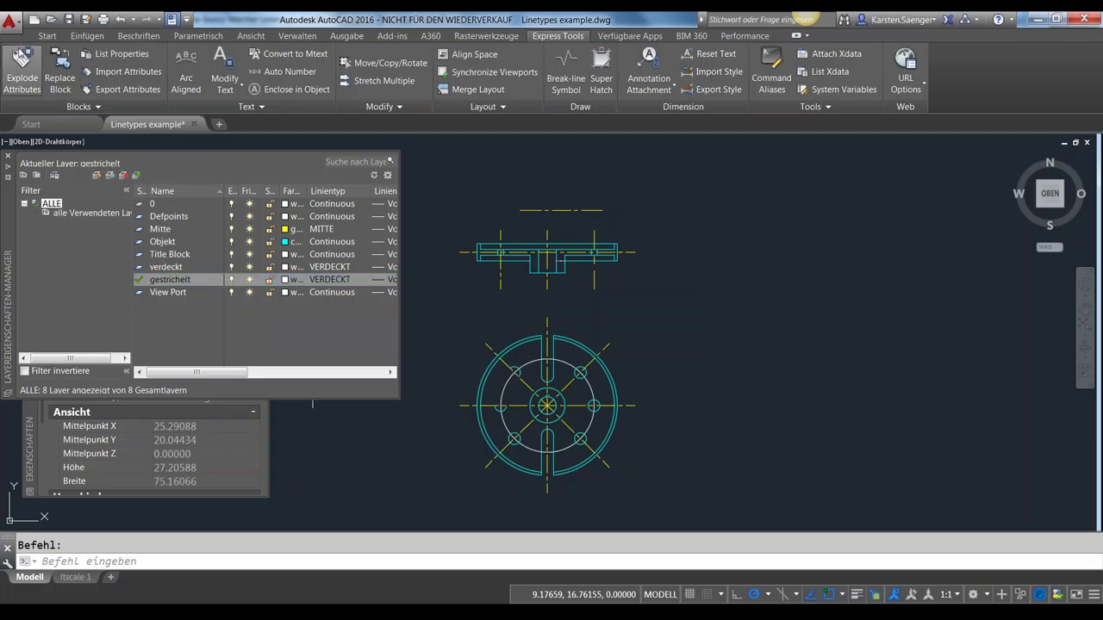
click(47, 35)
- Draw a horizontal line on the gestrichelt layer
click(21, 76)
click(676, 319)
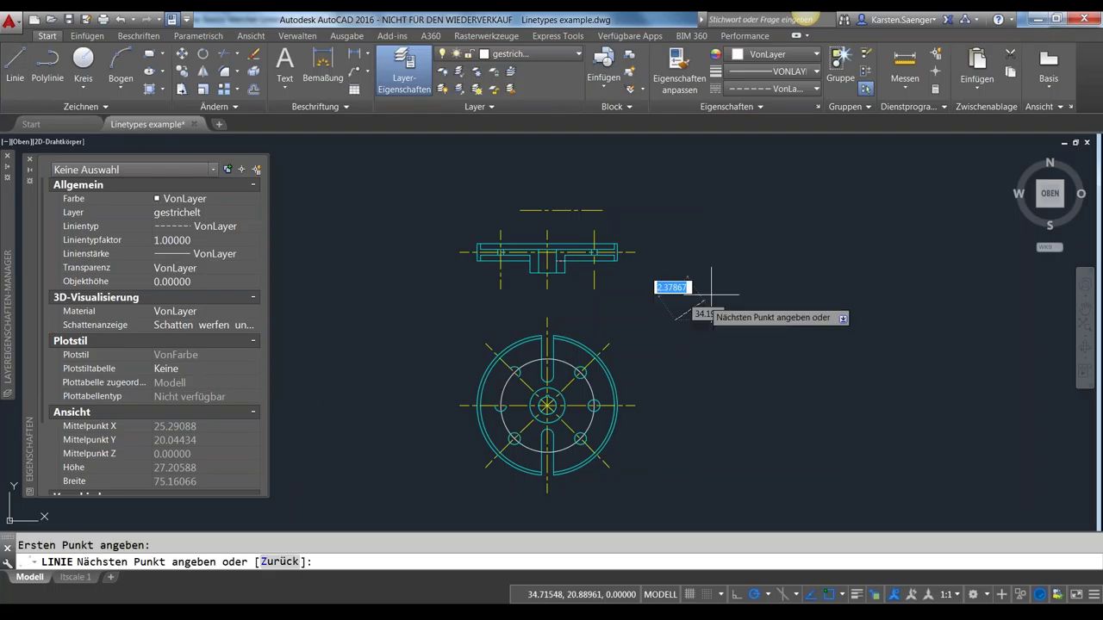
click(805, 319)
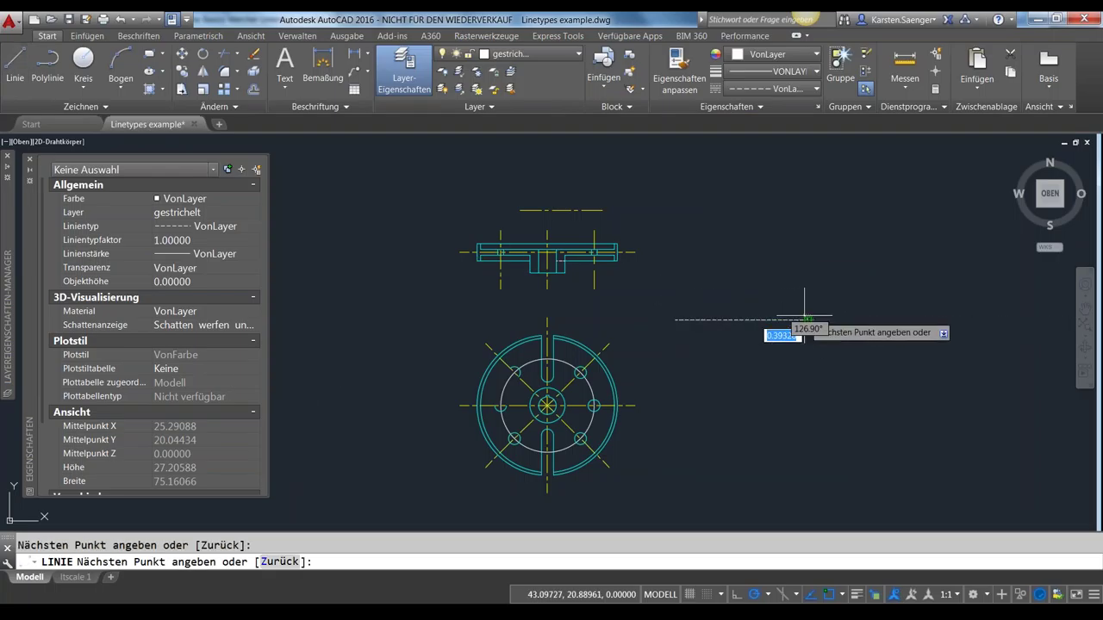
key(Return)
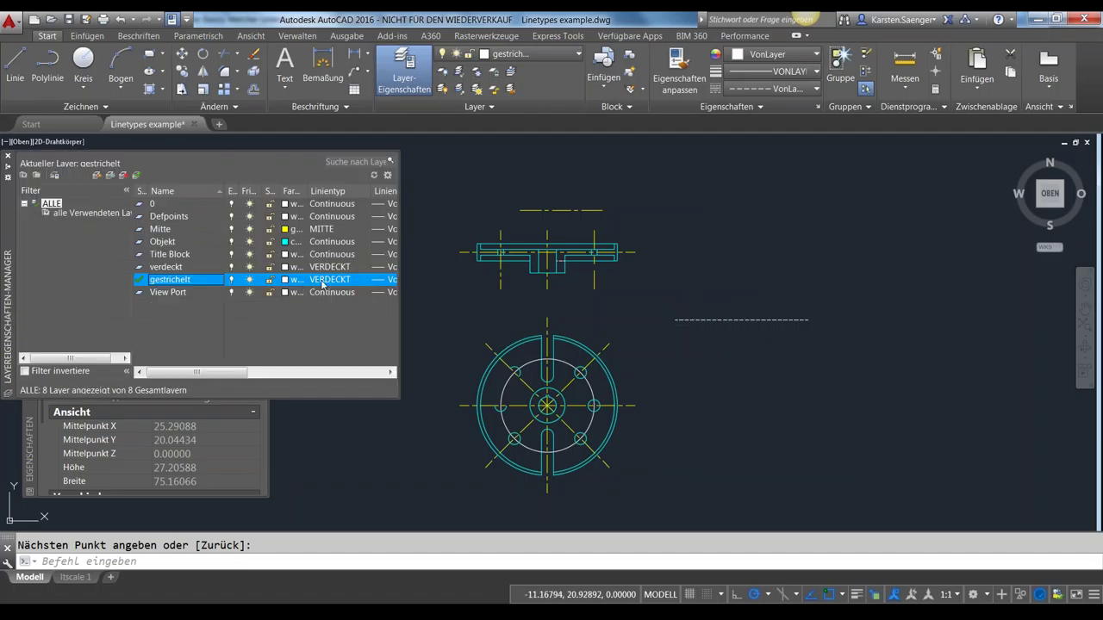
- Assign the VC_Gestrichelt linetype to the gestrichelt layer, then switch to acad.lin
click(325, 285)
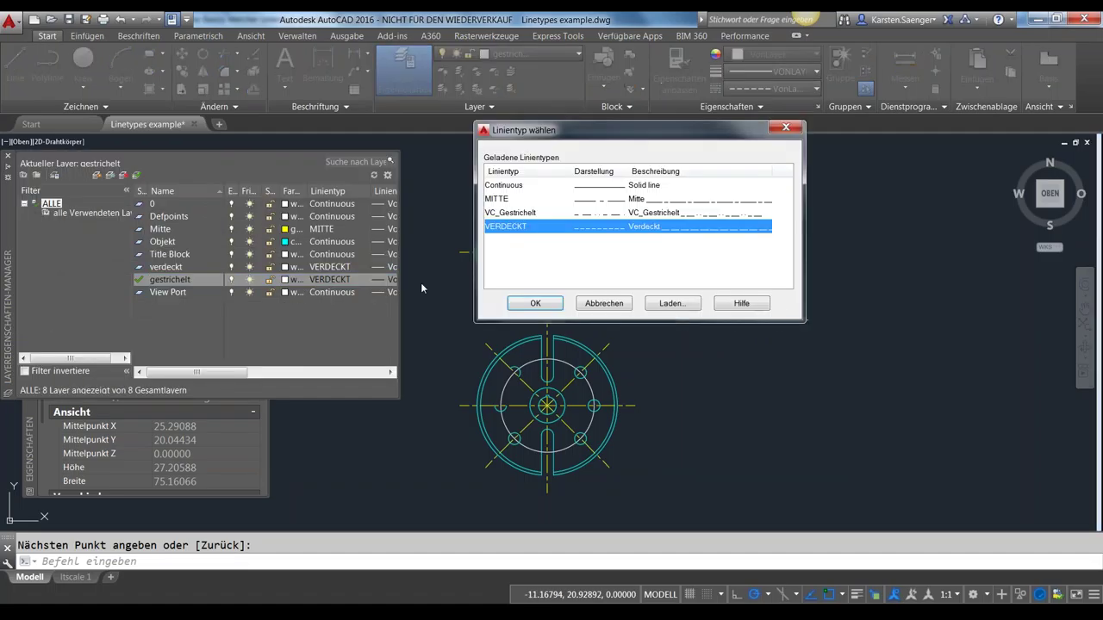
click(515, 213)
click(554, 300)
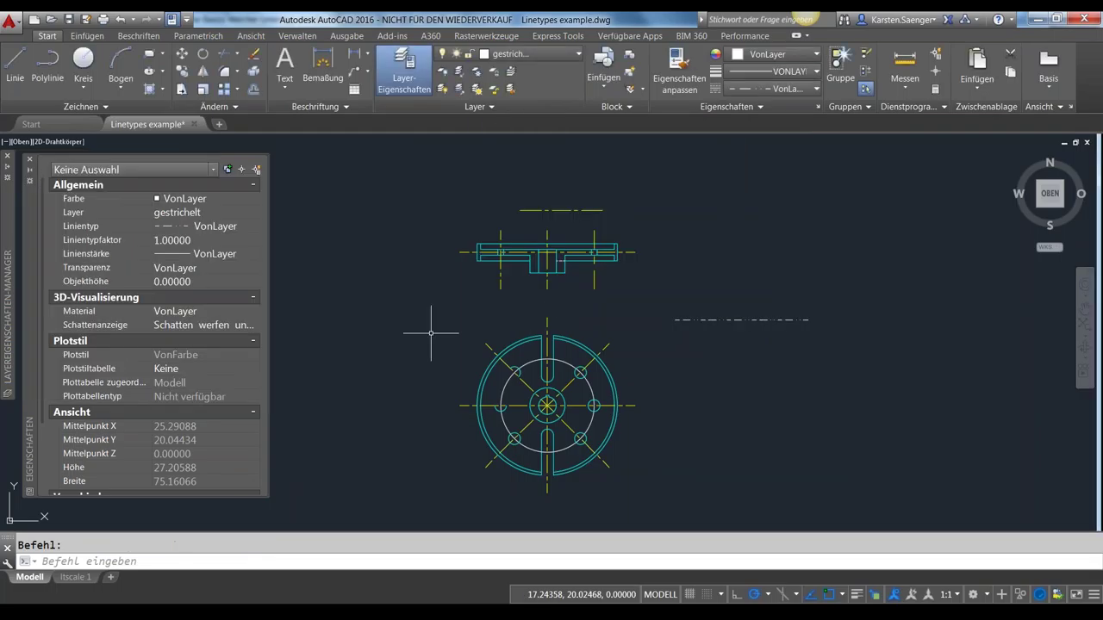
scroll(767, 330, up, 3)
scroll(760, 334, up, 3)
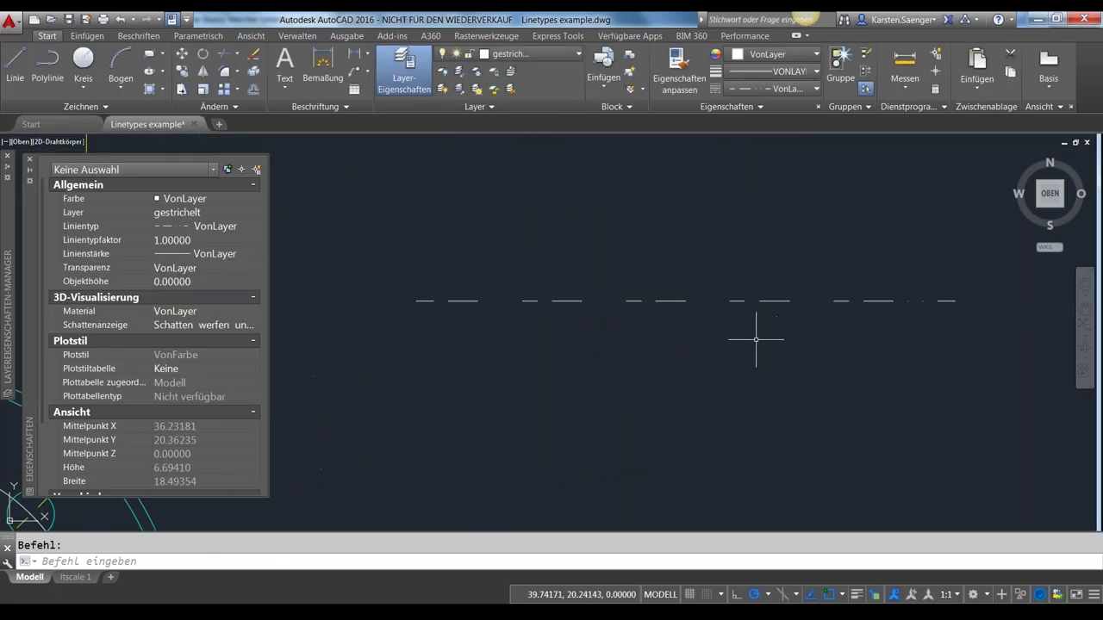
scroll(707, 353, down, 2)
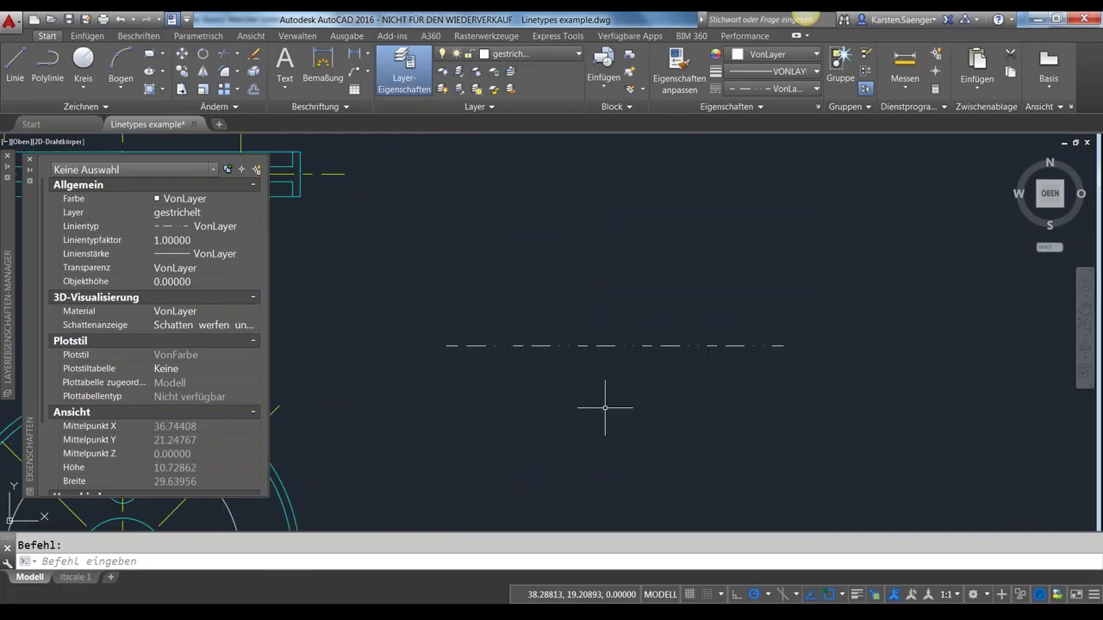
key(alt+Tab)
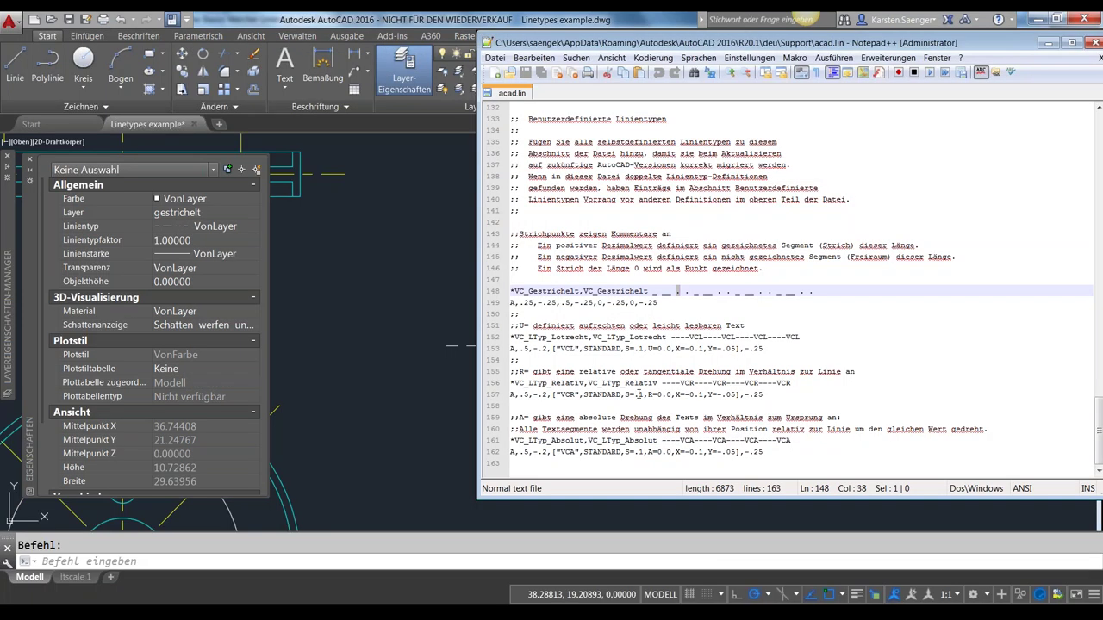
drag(603, 43, 375, 42)
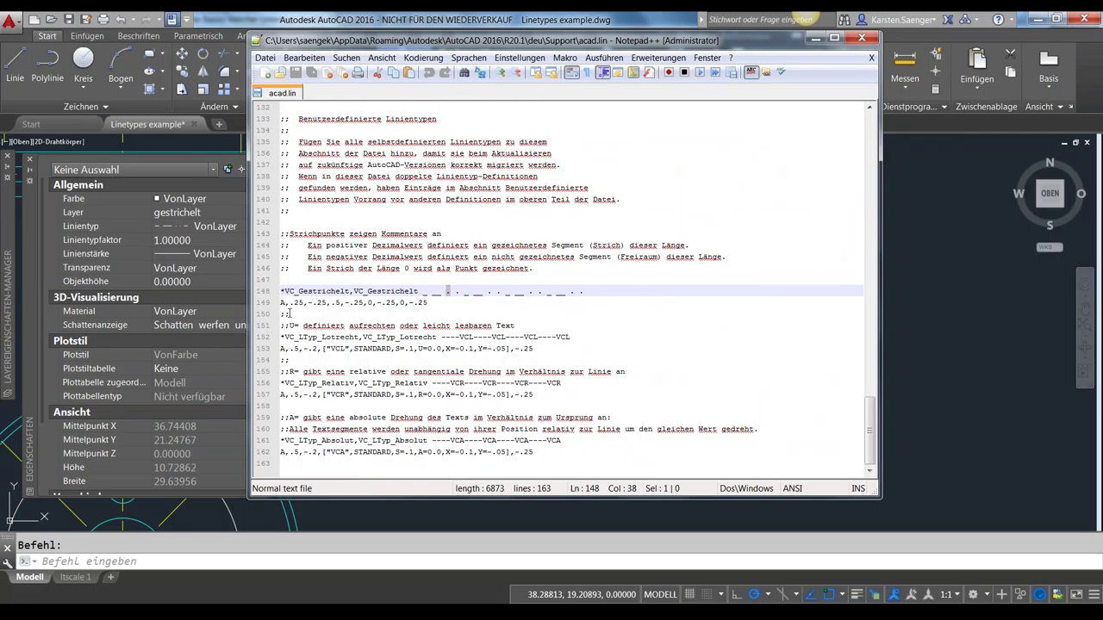
click(293, 326)
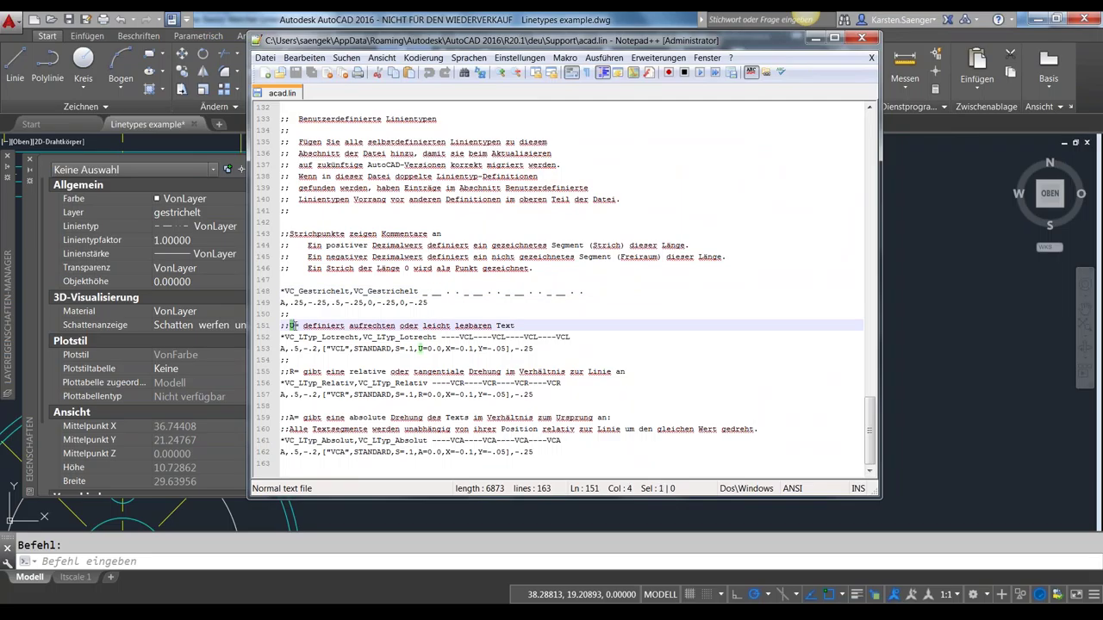
click(292, 371)
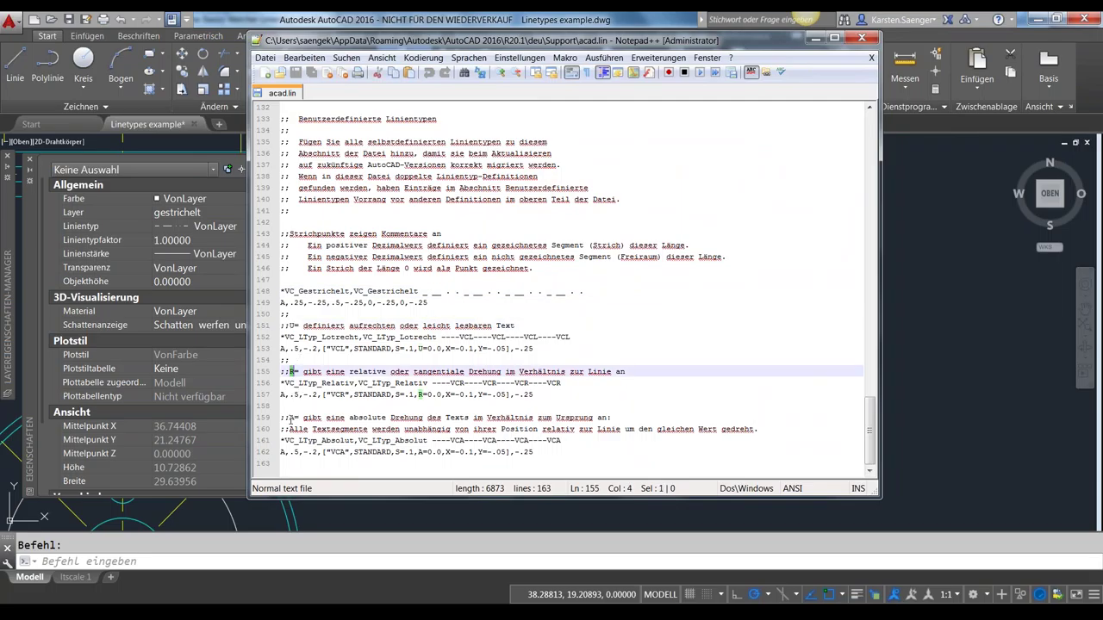
click(291, 417)
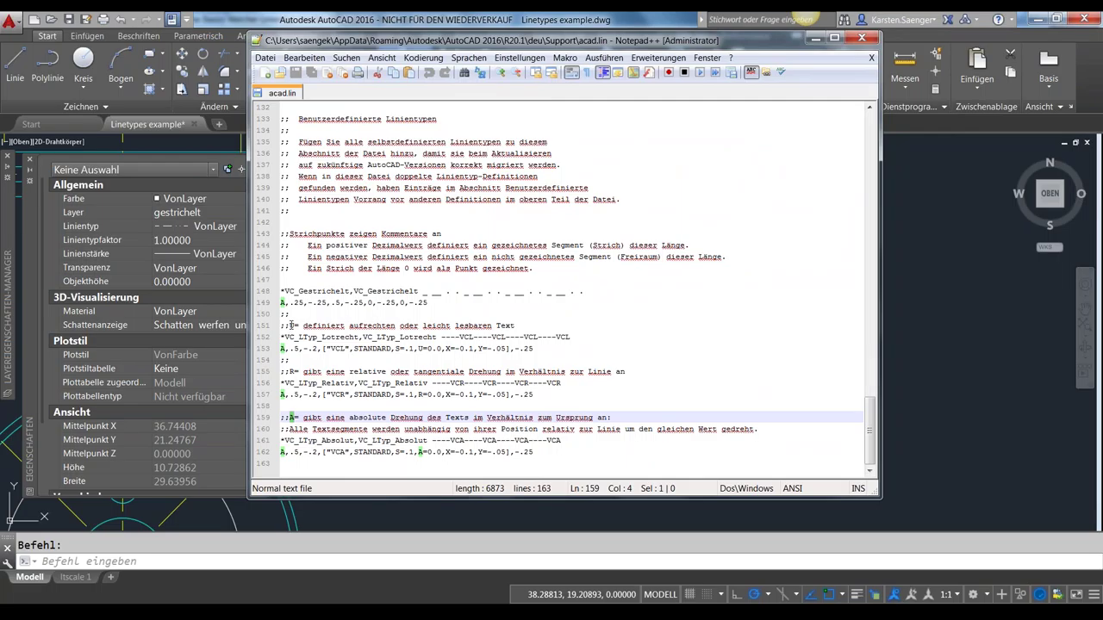
click(291, 326)
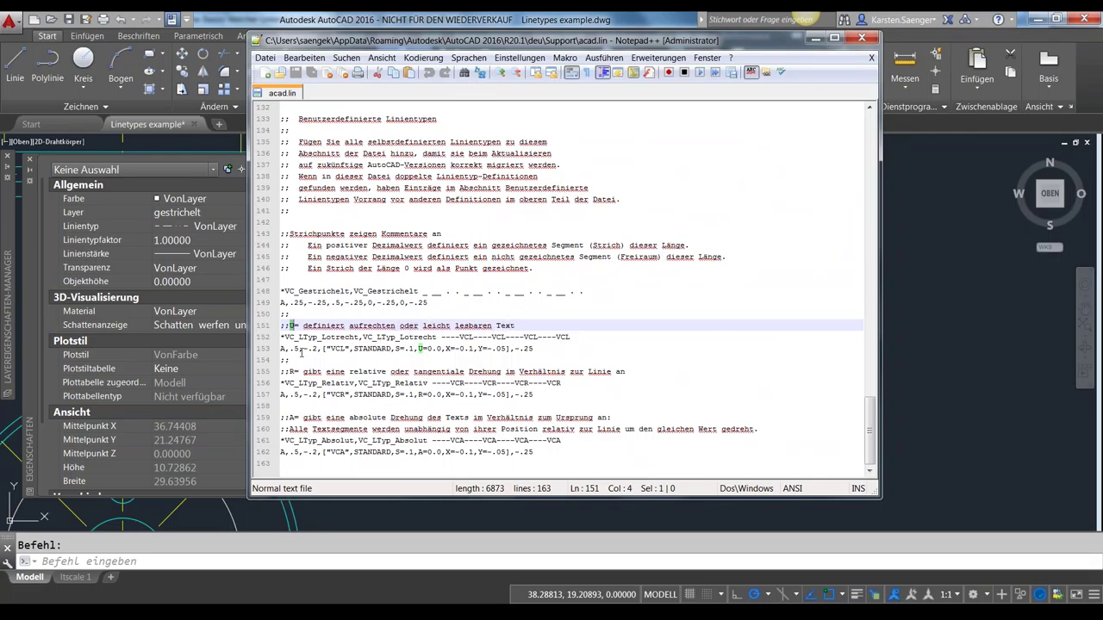
drag(324, 348, 509, 348)
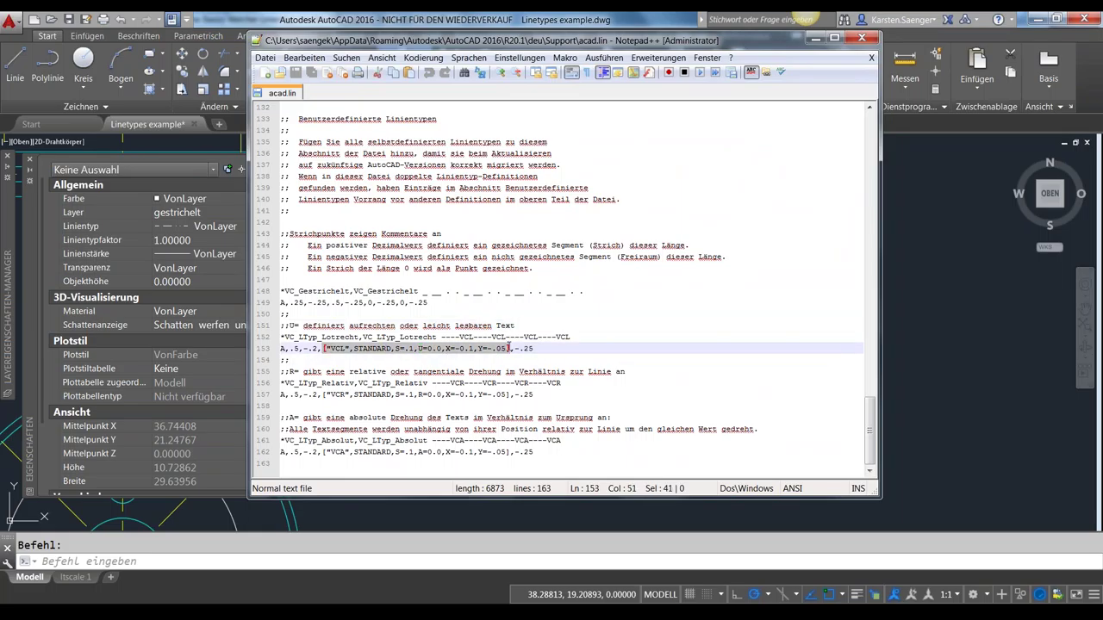
double_click(338, 348)
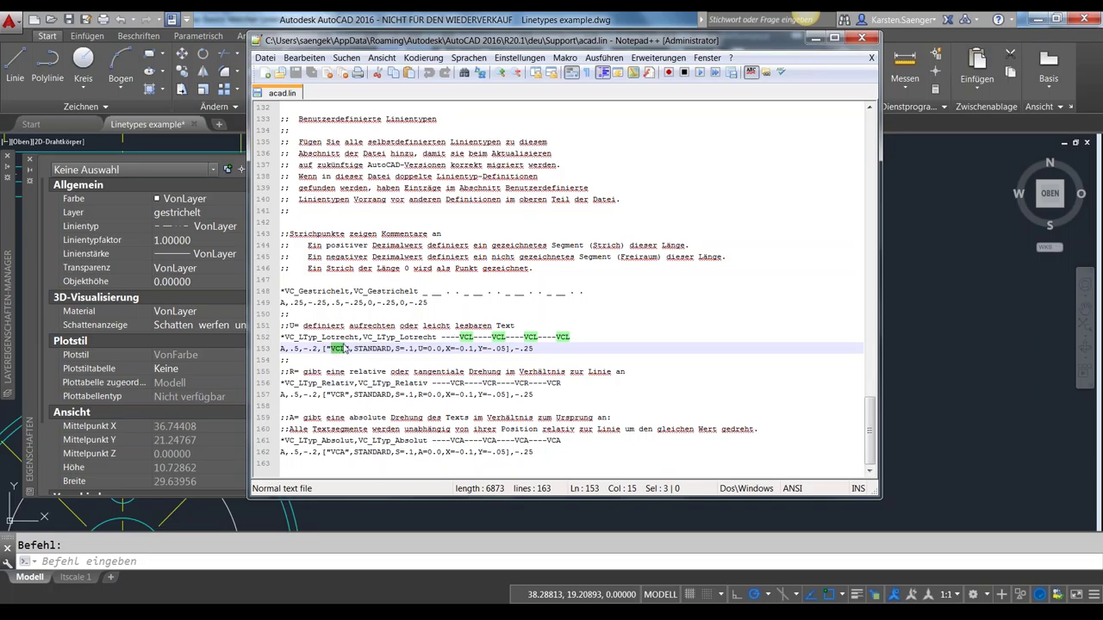
drag(355, 348, 392, 349)
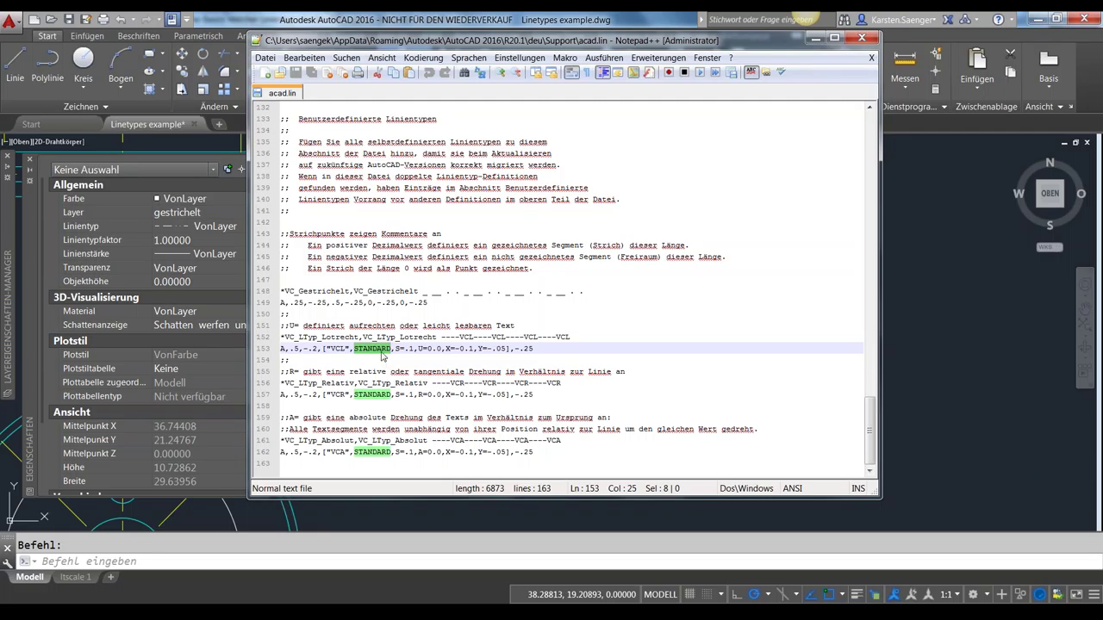
drag(395, 348, 414, 348)
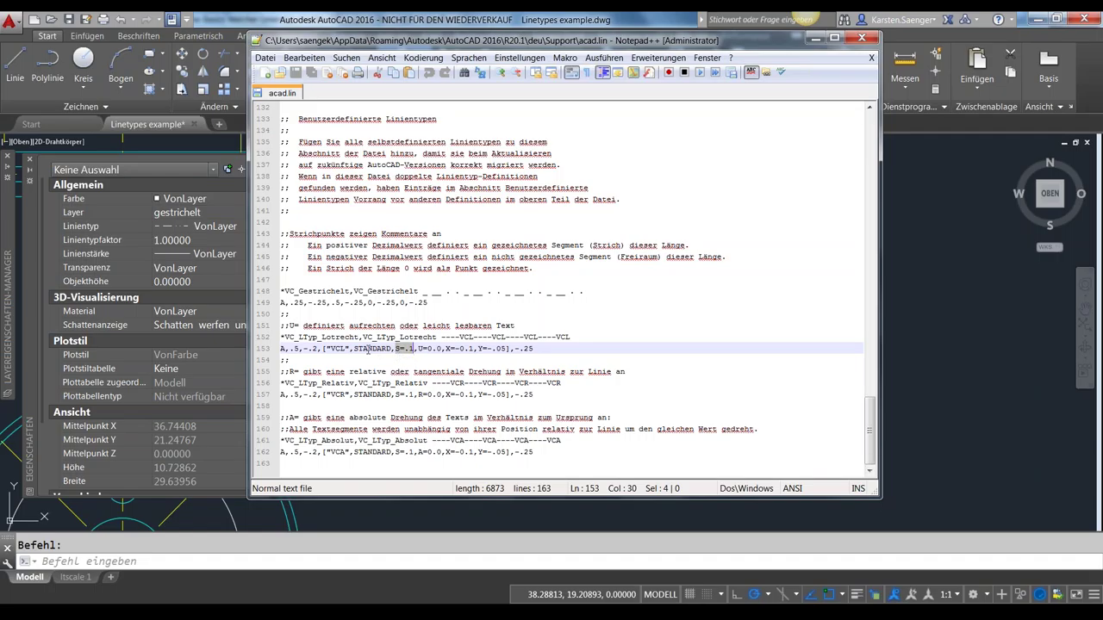
double_click(421, 349)
click(429, 349)
double_click(429, 349)
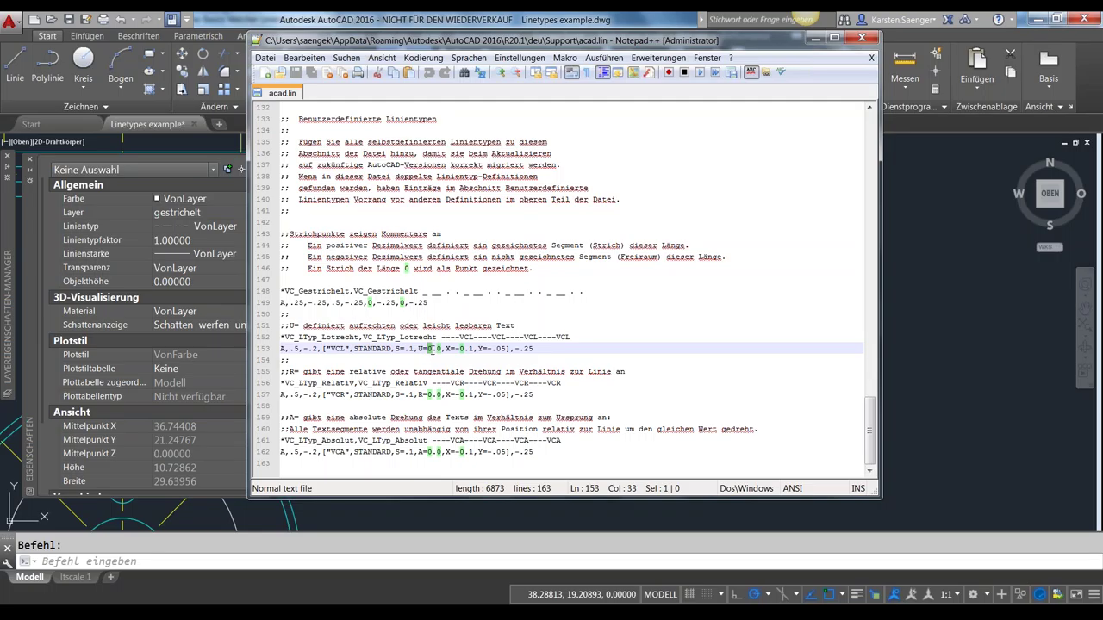
drag(430, 348, 441, 349)
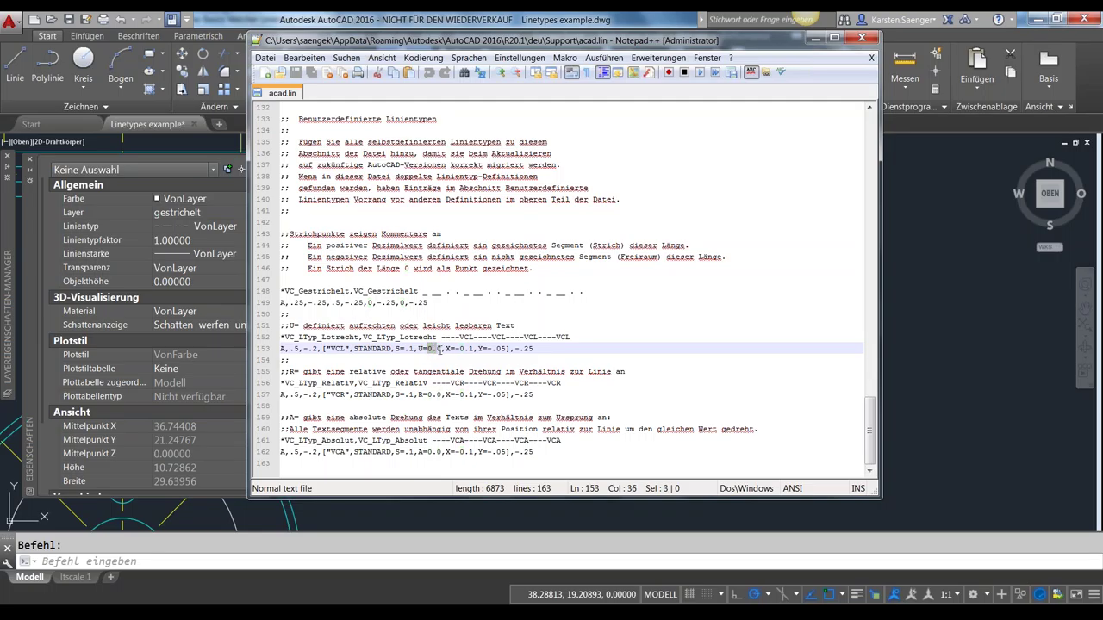
double_click(292, 325)
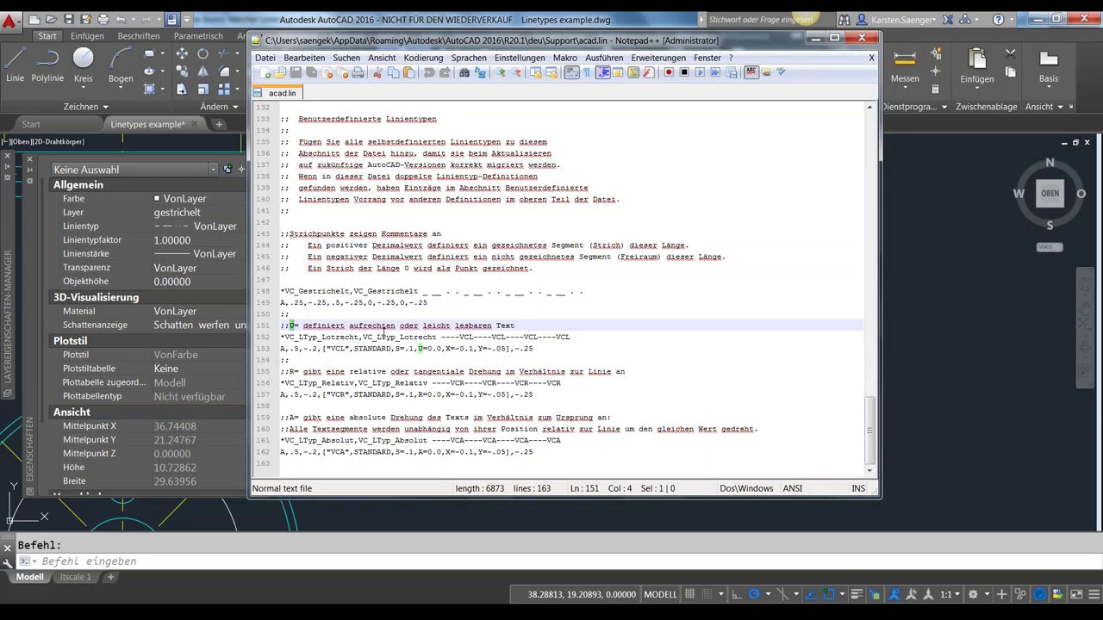
drag(445, 348, 473, 348)
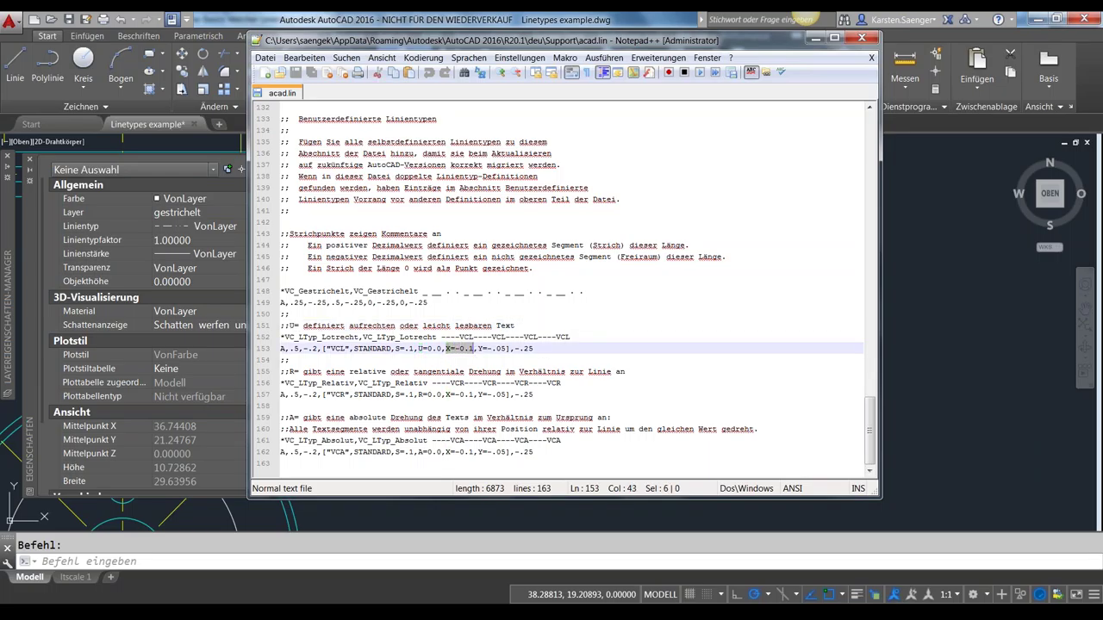
drag(478, 348, 508, 348)
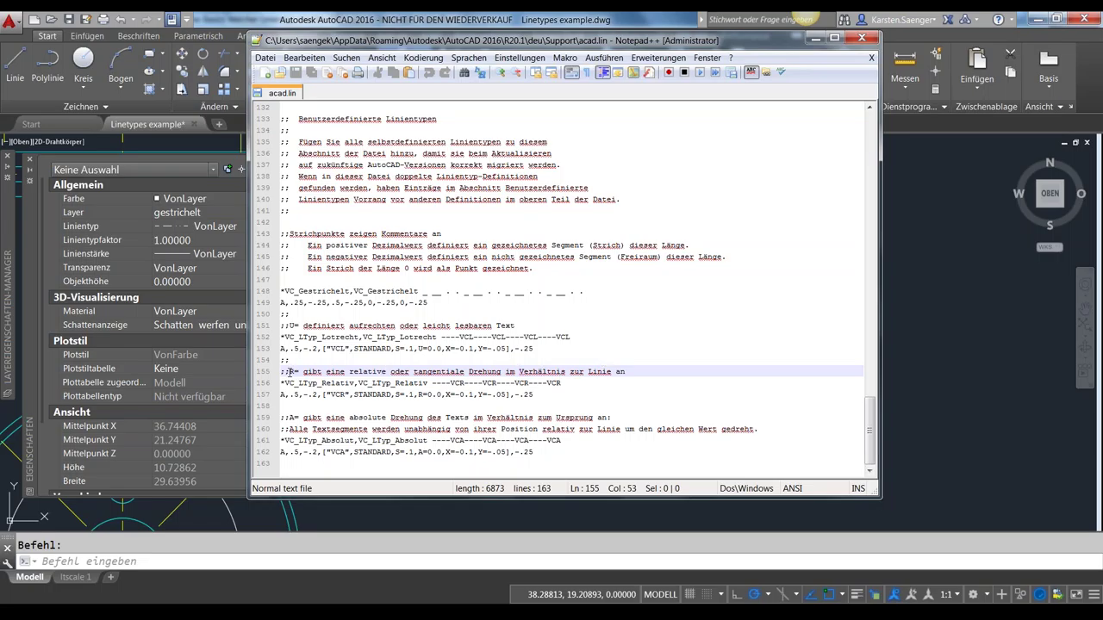
double_click(290, 371)
double_click(292, 417)
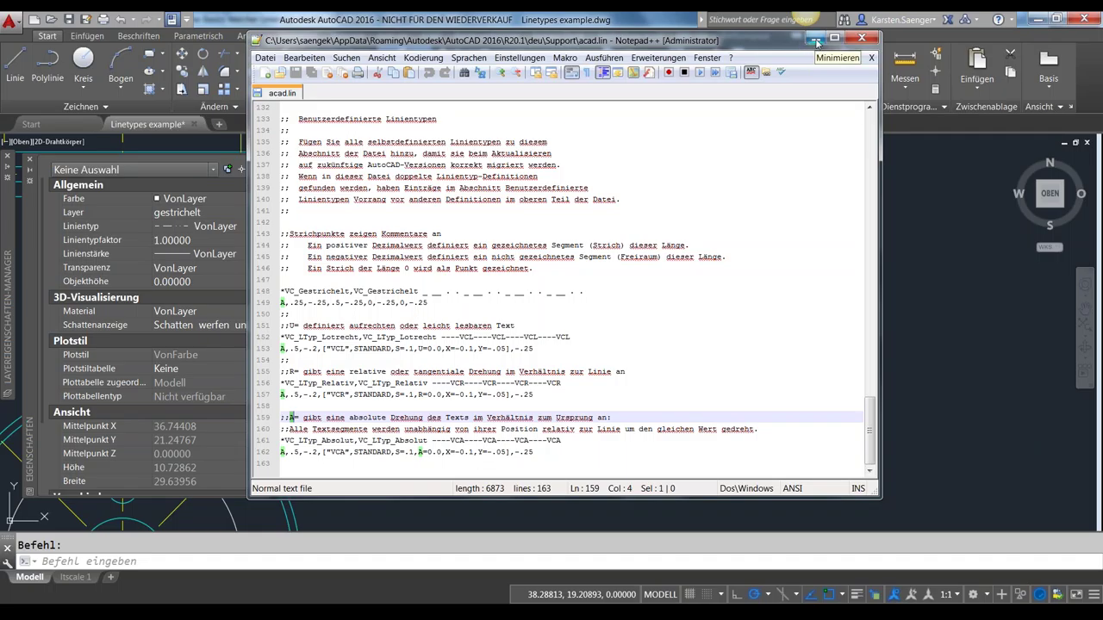
- Return to the drawing and draw a dashed circle above the dashed line
click(816, 41)
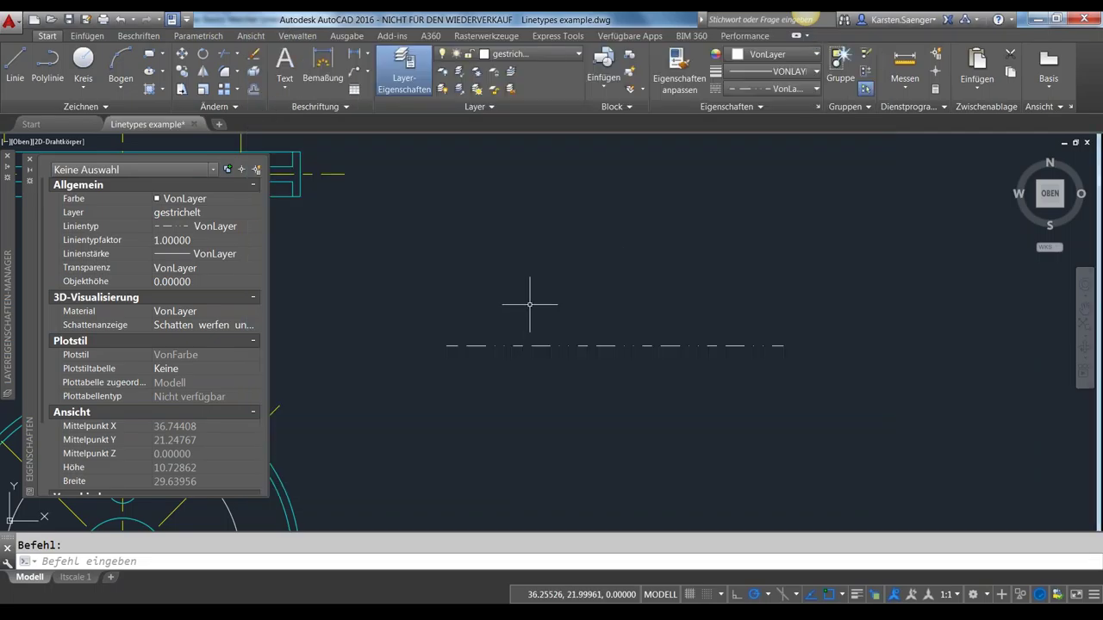
scroll(530, 303, down, 4)
middle_drag(571, 283, 444, 403)
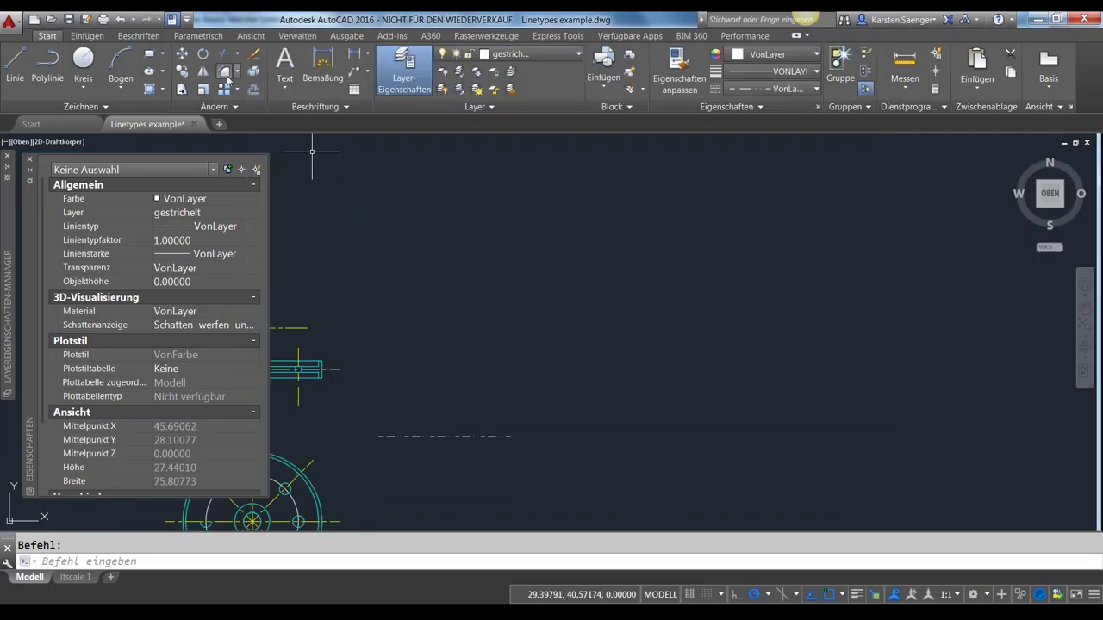
click(83, 62)
click(409, 220)
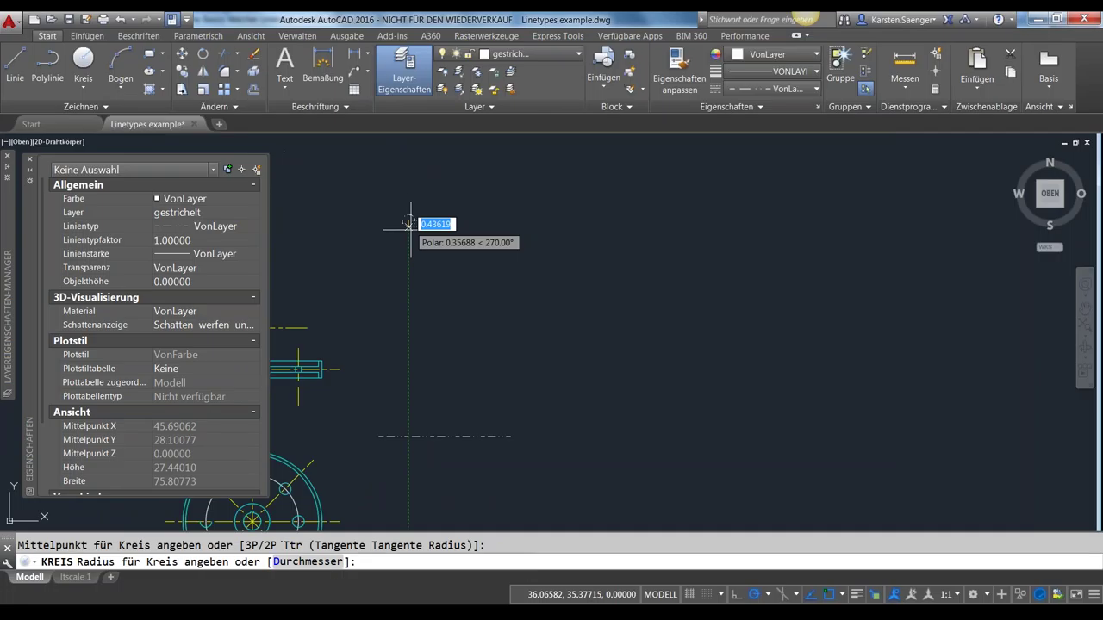
click(444, 237)
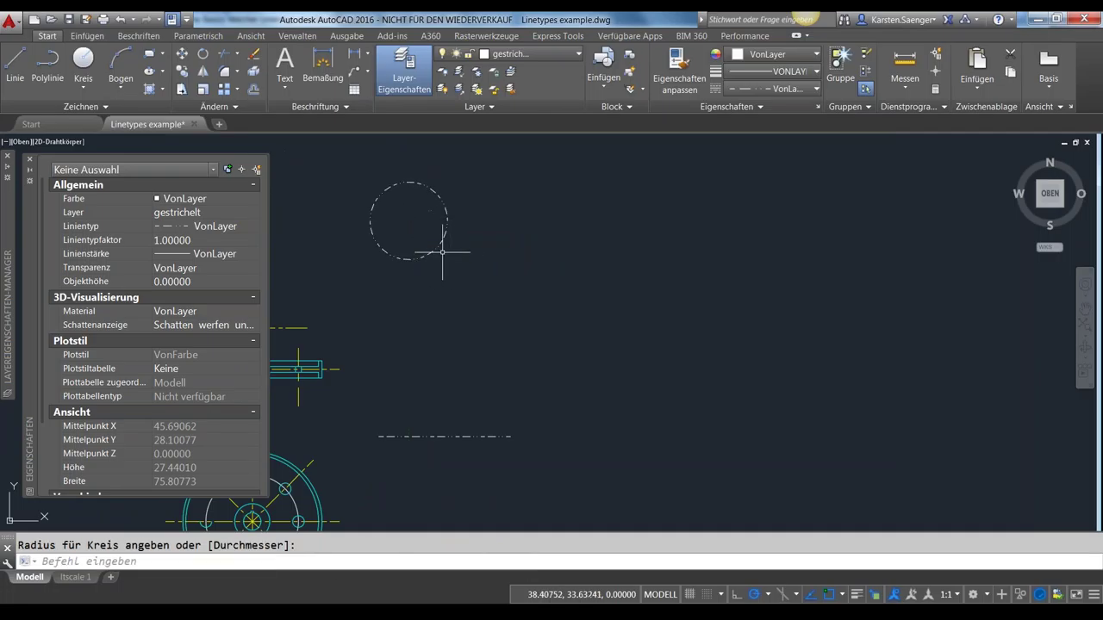
- Copy the circle and paste two copies, one to the right and one below
click(437, 247)
click(438, 248)
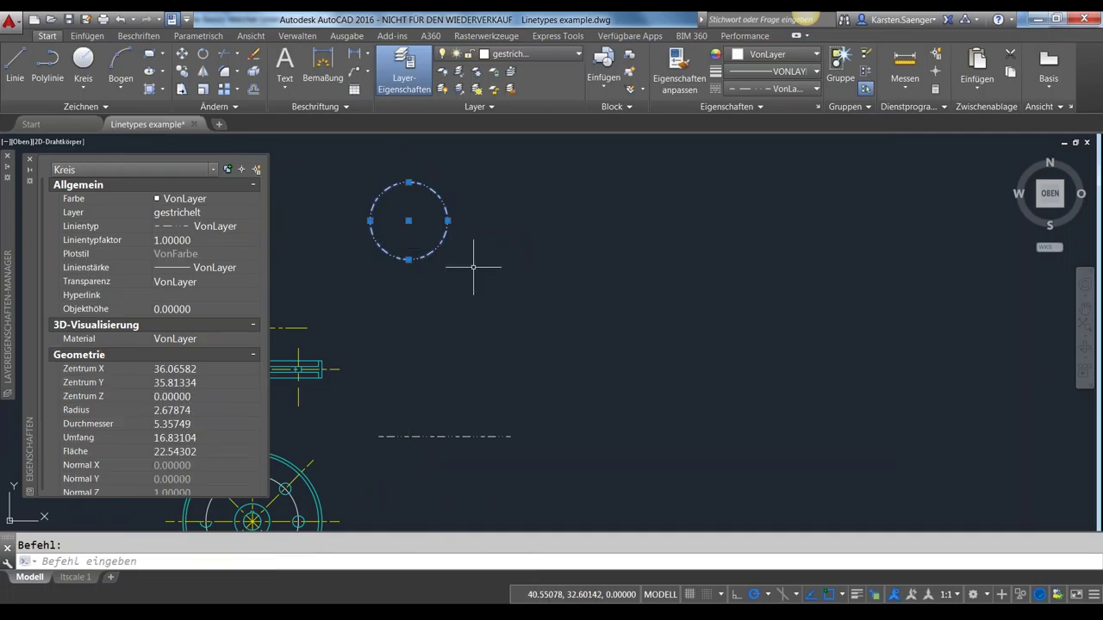
key(ctrl+c)
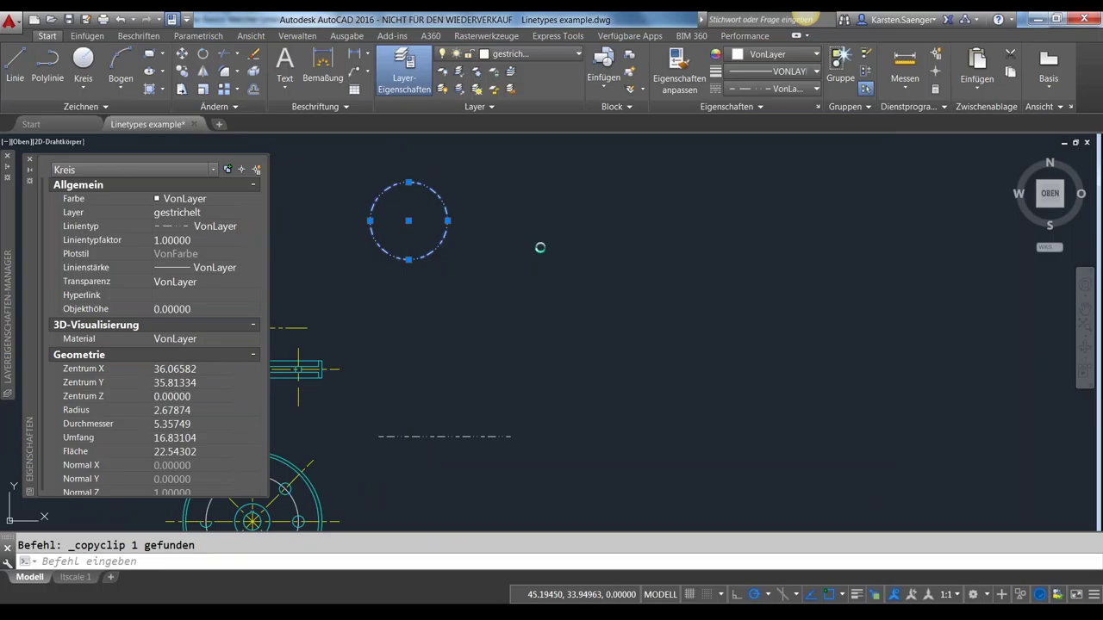
key(ctrl+v)
click(453, 285)
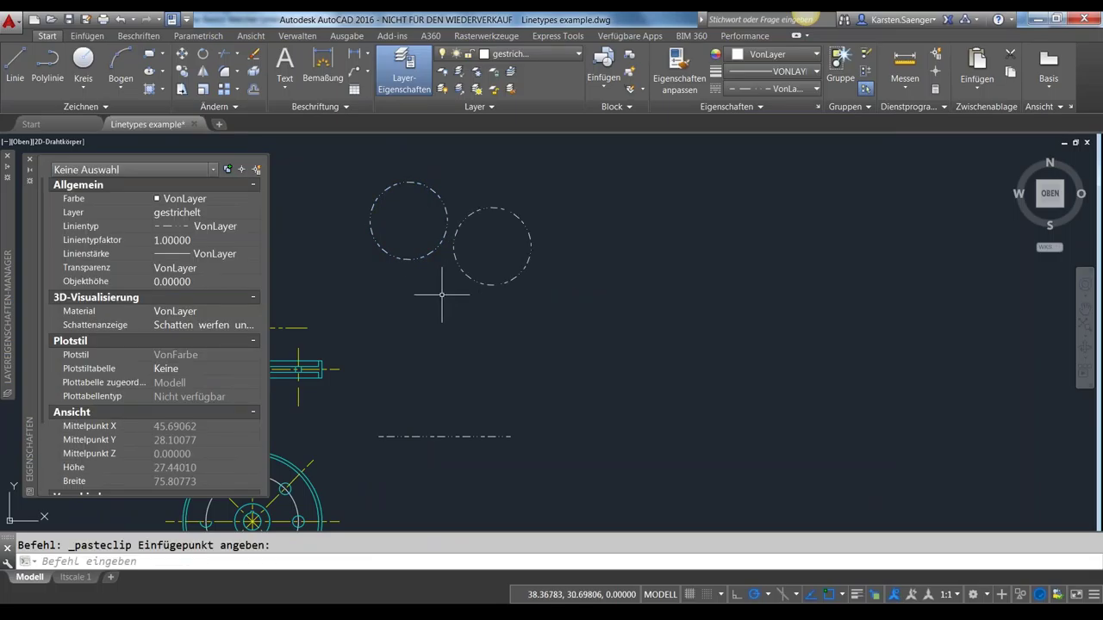
key(ctrl+v)
click(388, 340)
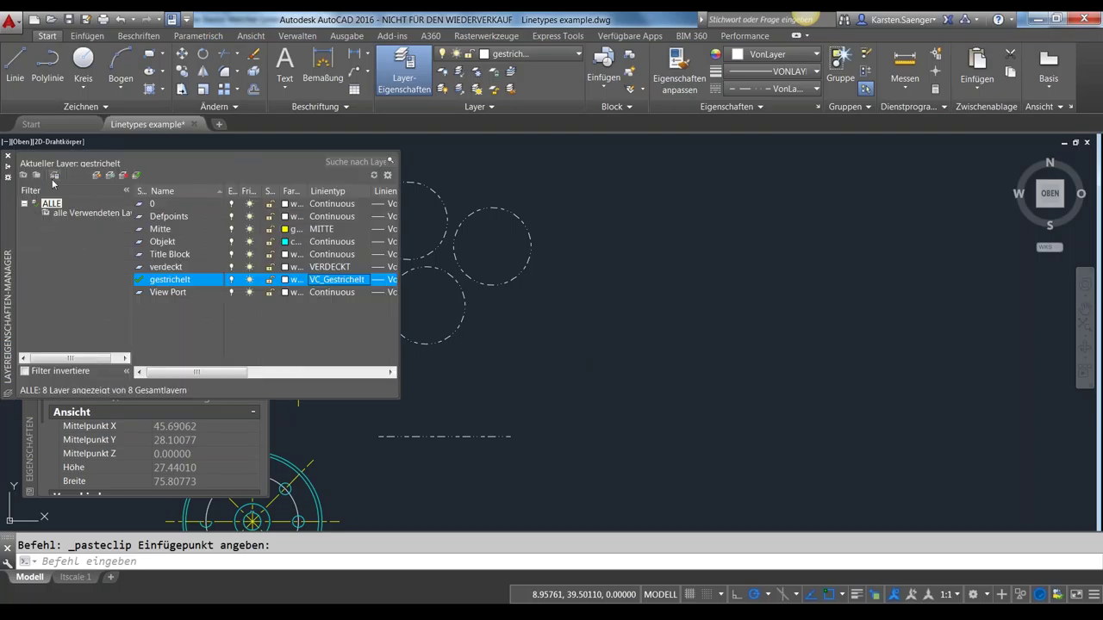
- Create new layers U, A and R, then open layer U's linetype choice
click(96, 175)
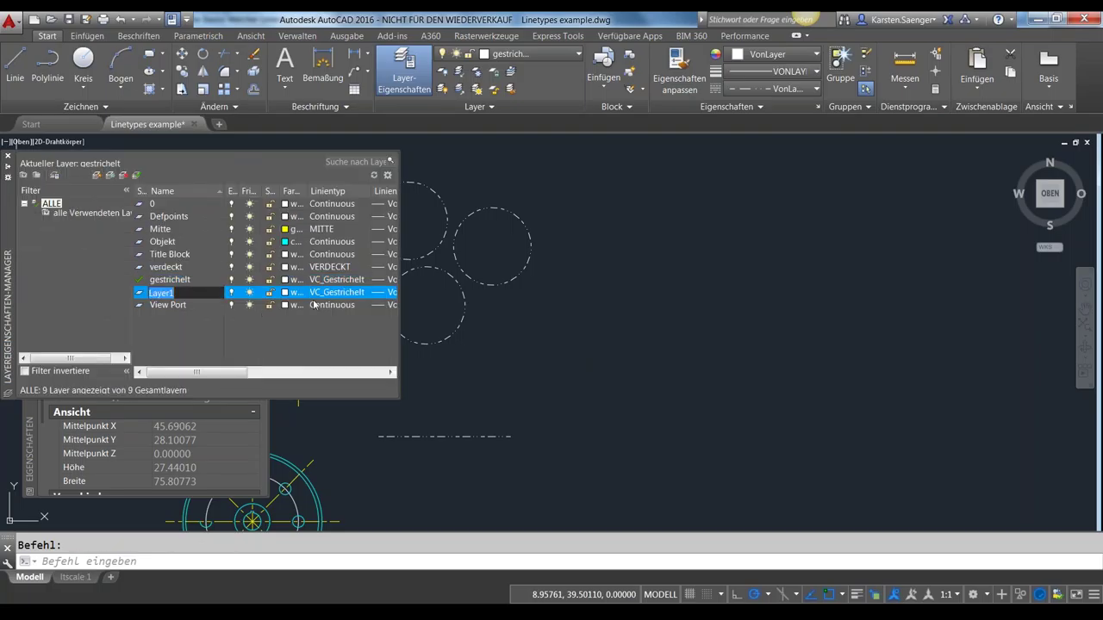
text(U)
key(Return)
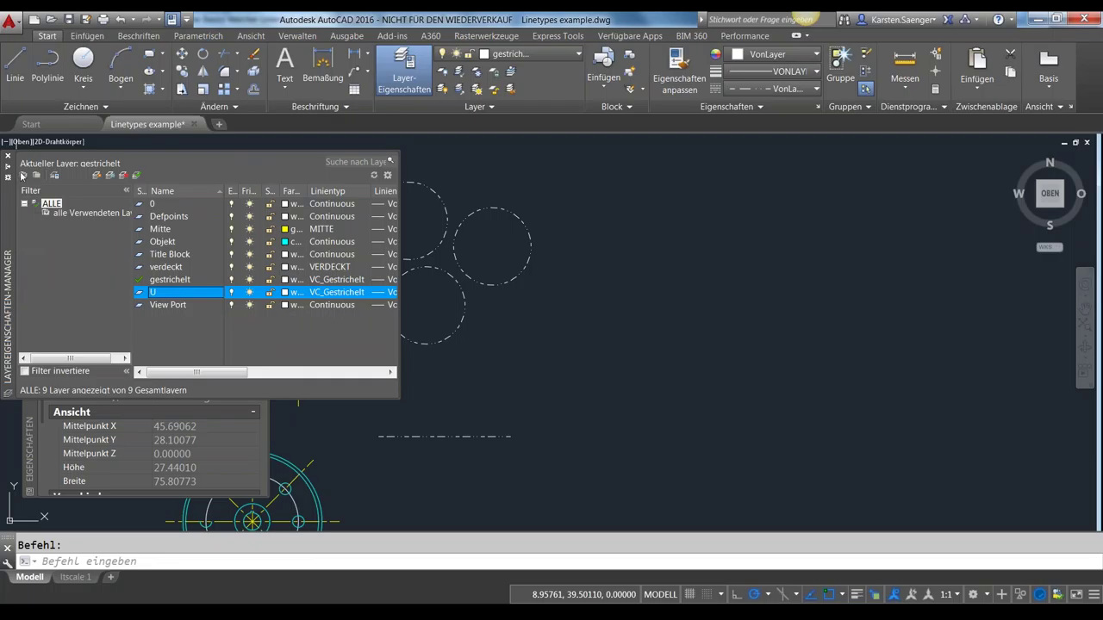
click(96, 179)
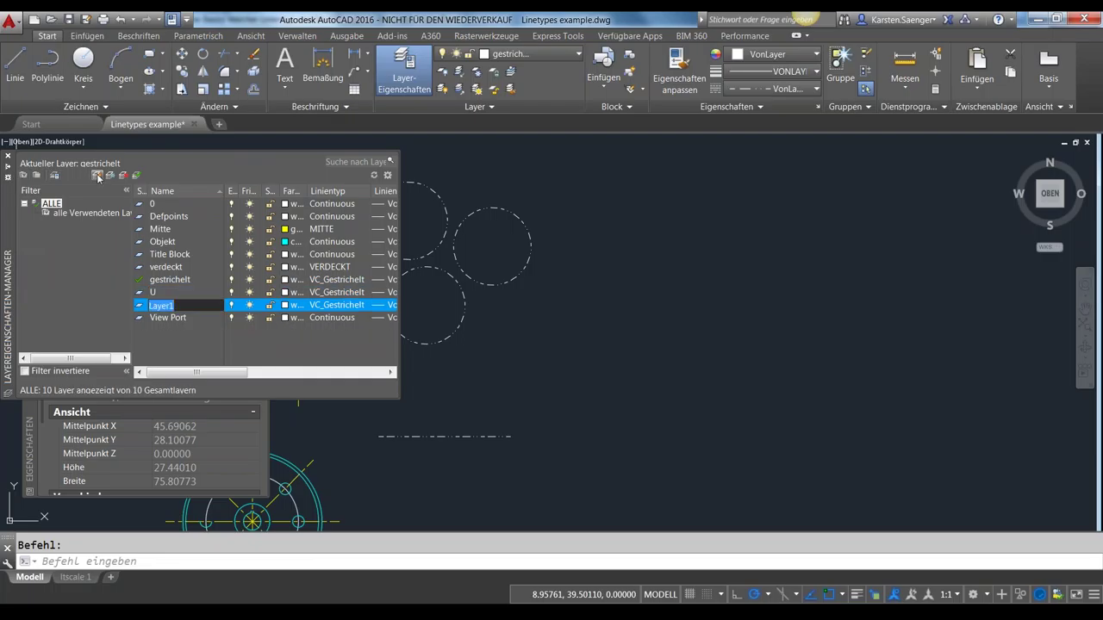
text(A)
key(Return)
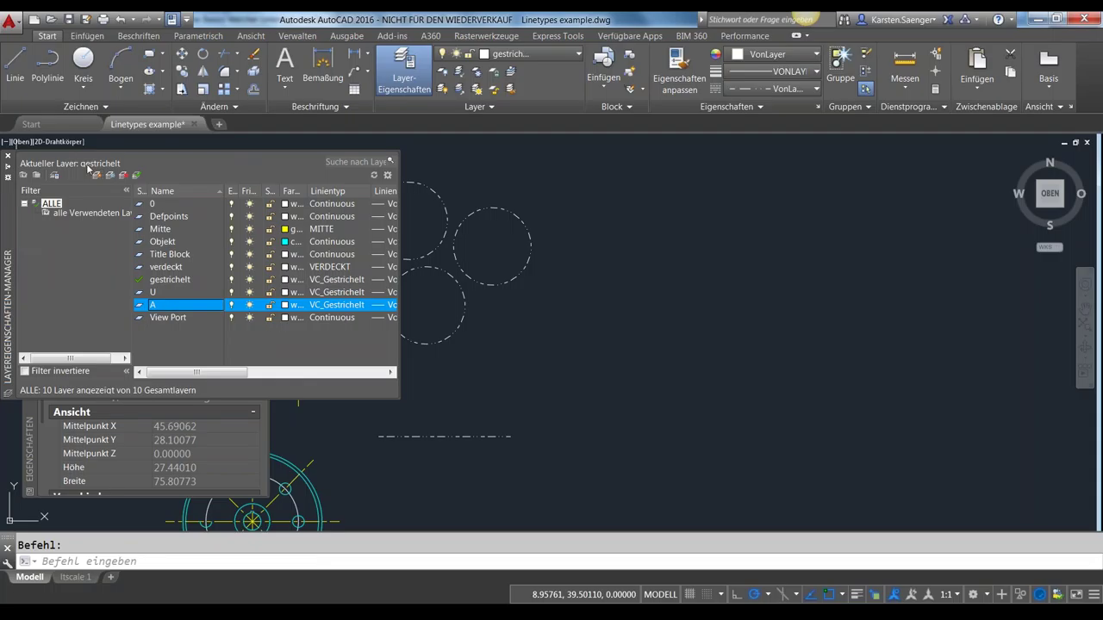
click(96, 177)
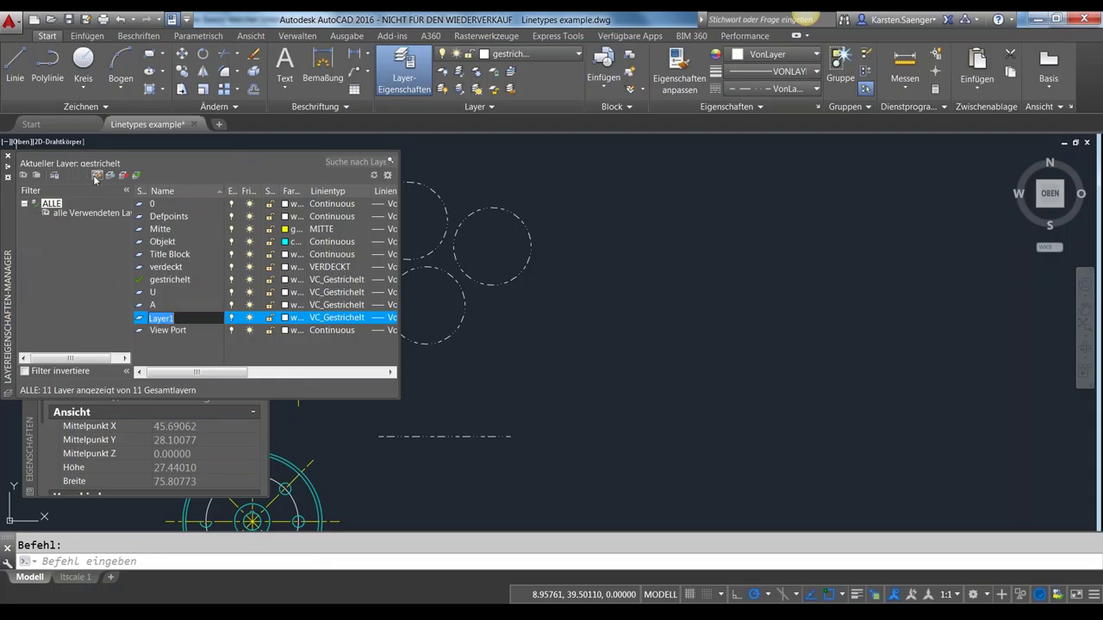
text(R)
key(Return)
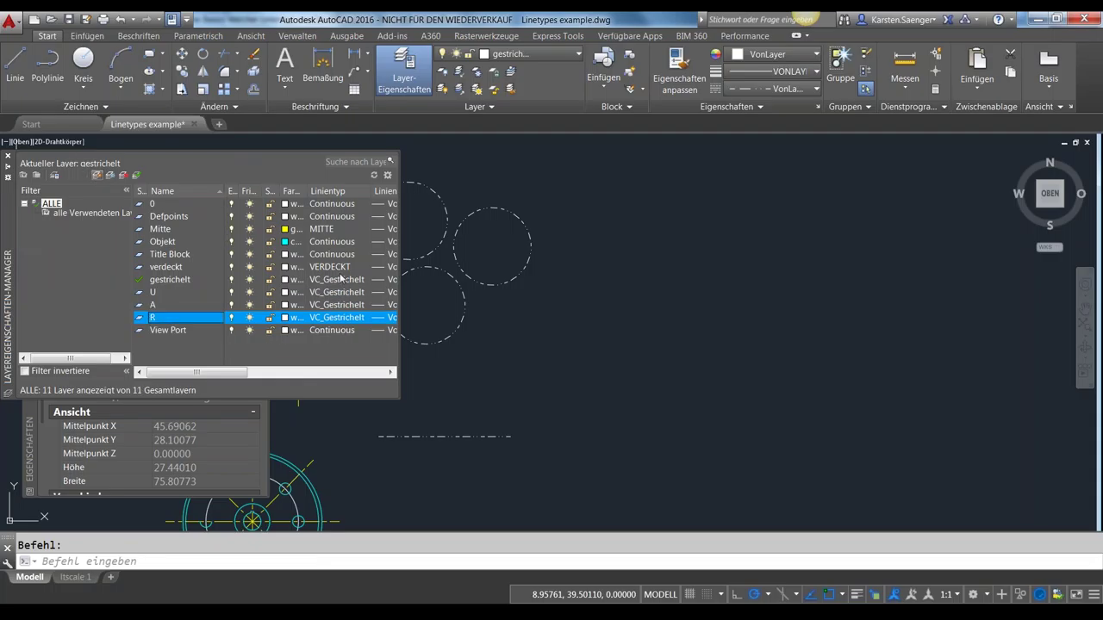
click(332, 292)
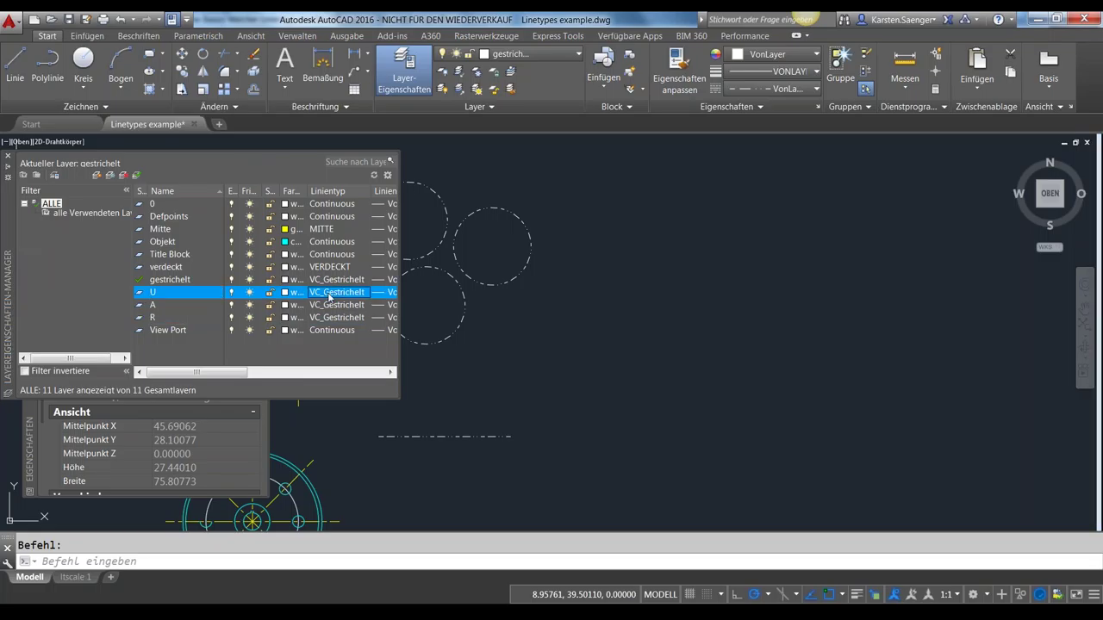
- Load VC_LTyp_Absolut, VC_LTyp_Lotrecht and VC_LTyp_Relativ from acad.lin
click(664, 305)
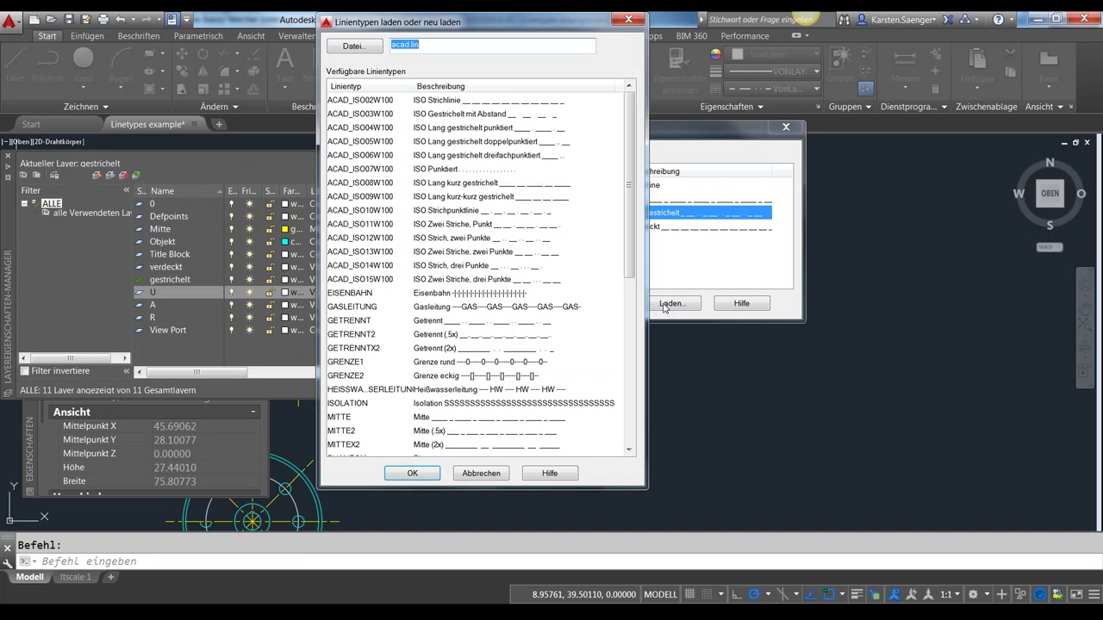
drag(636, 270, 631, 439)
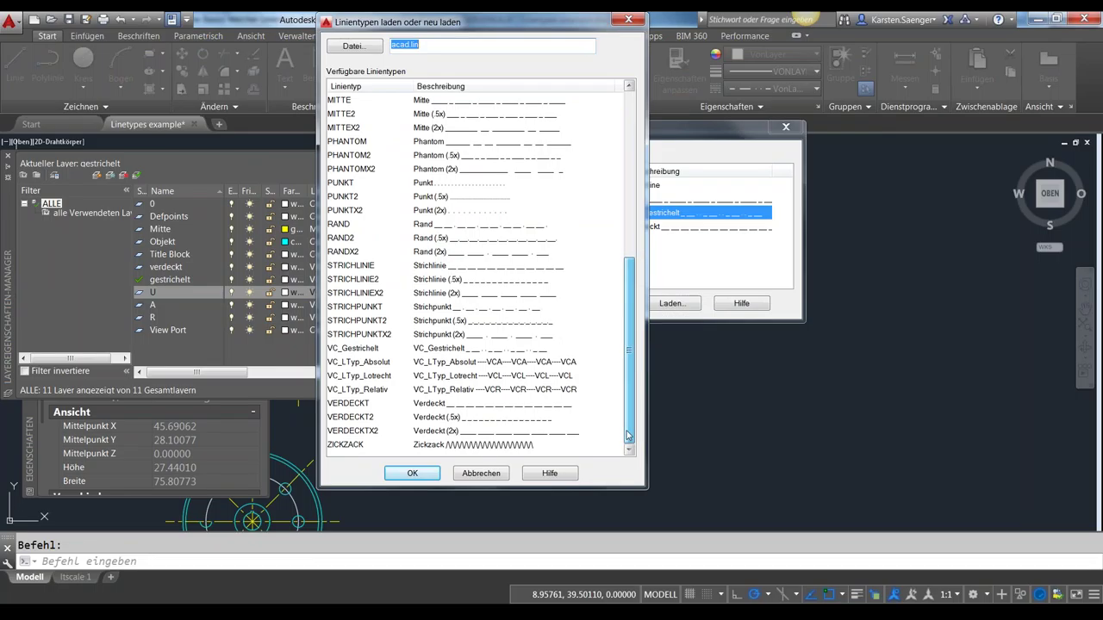
drag(370, 389, 368, 294)
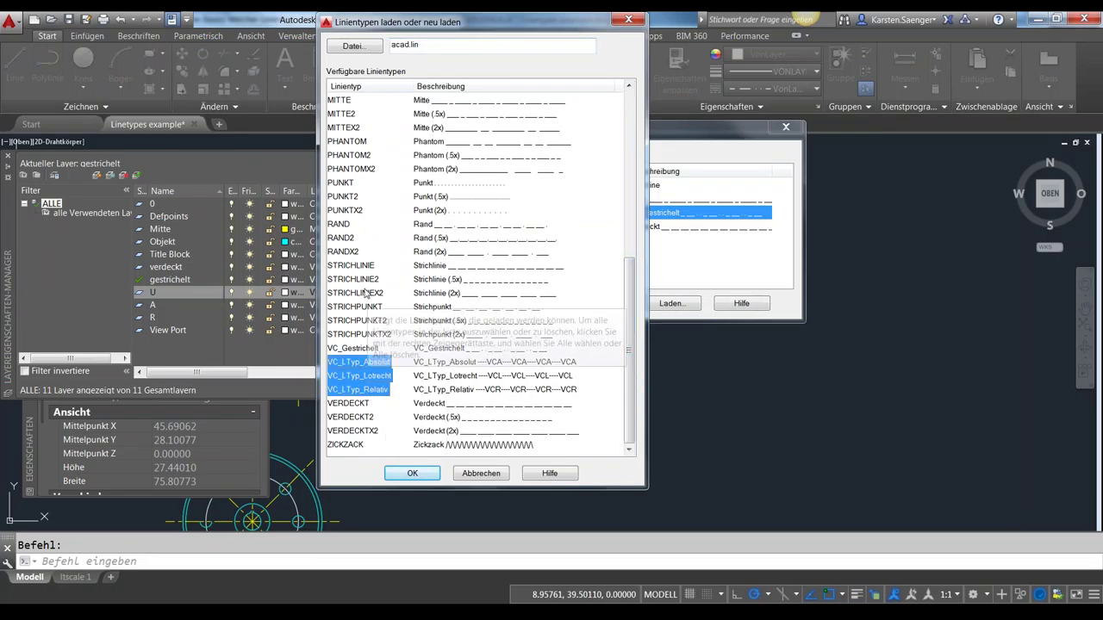
drag(368, 399, 379, 392)
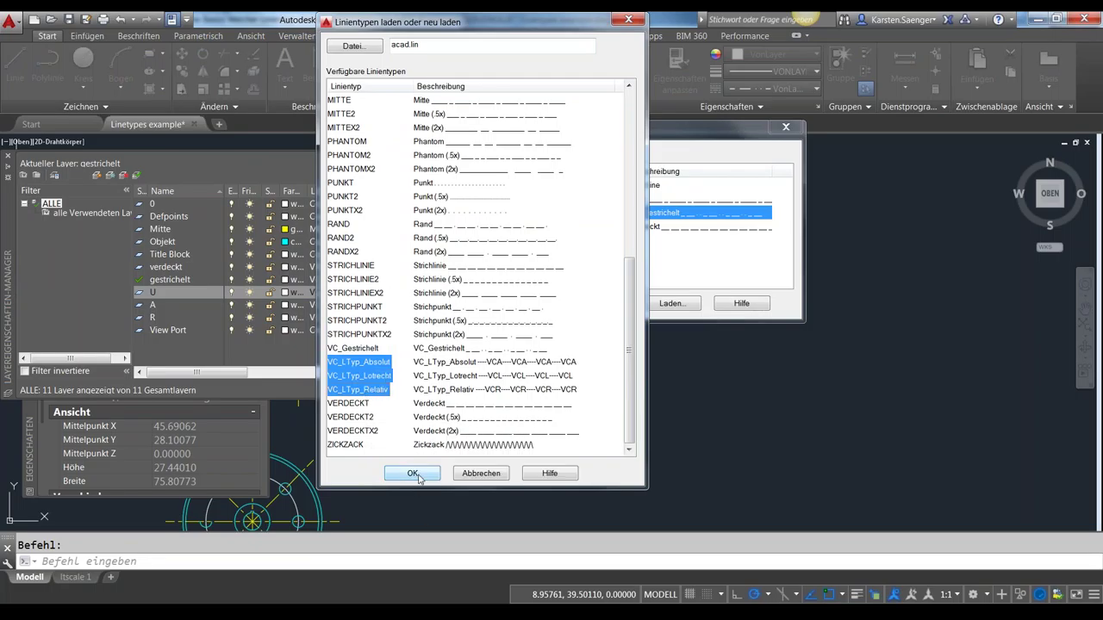
click(418, 474)
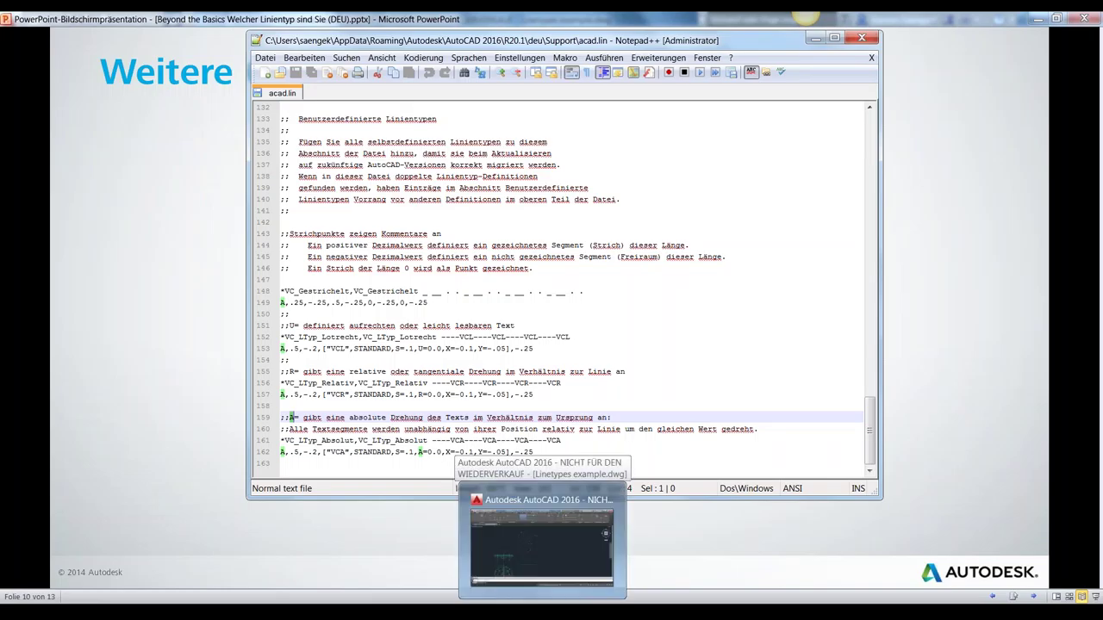
click(541, 547)
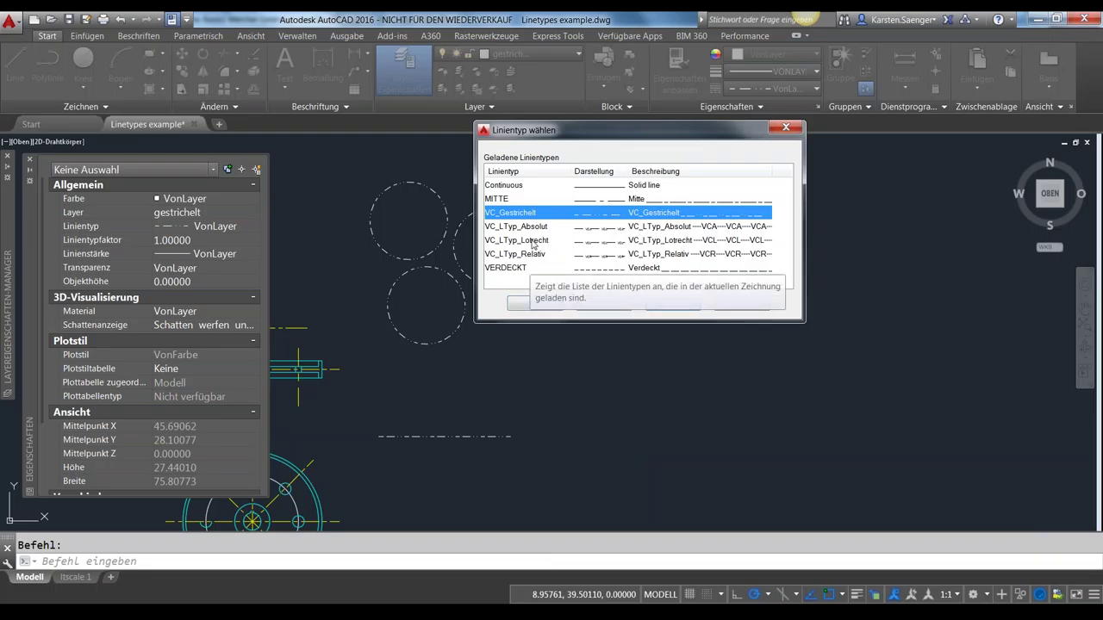
- Give layer U the VC_LTyp_Lotrecht linetype and select the upper-left circle
click(534, 241)
click(535, 304)
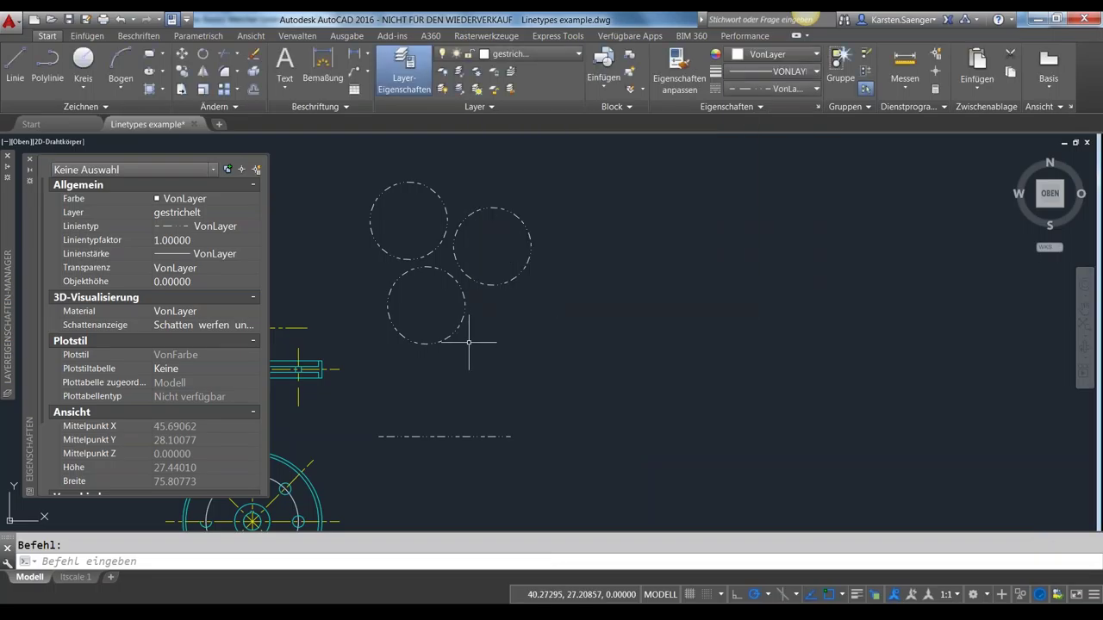
click(385, 251)
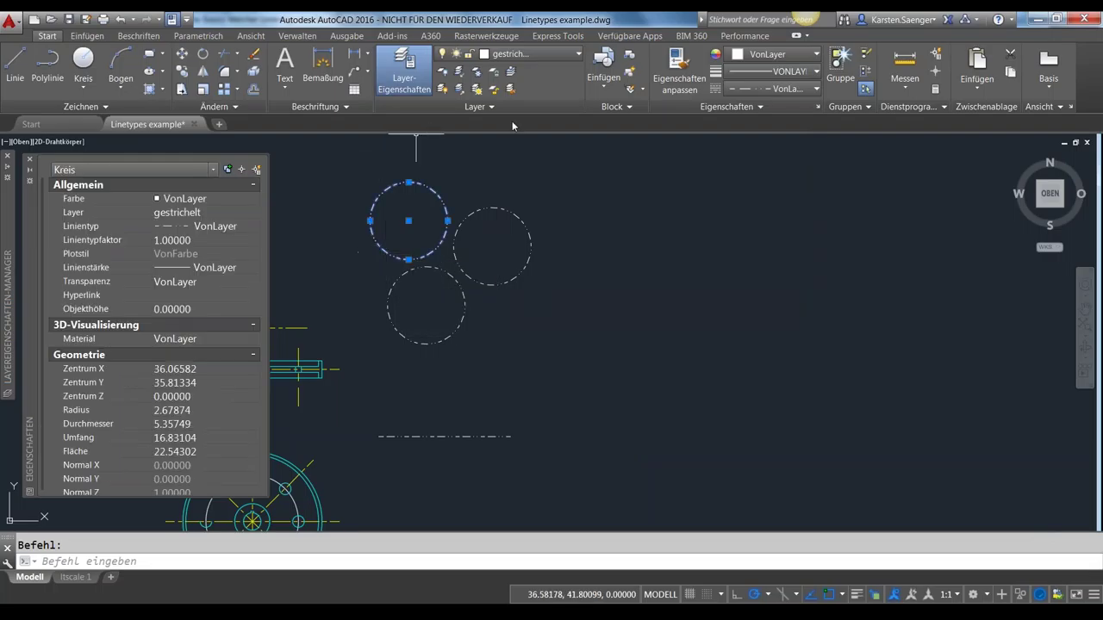
click(482, 107)
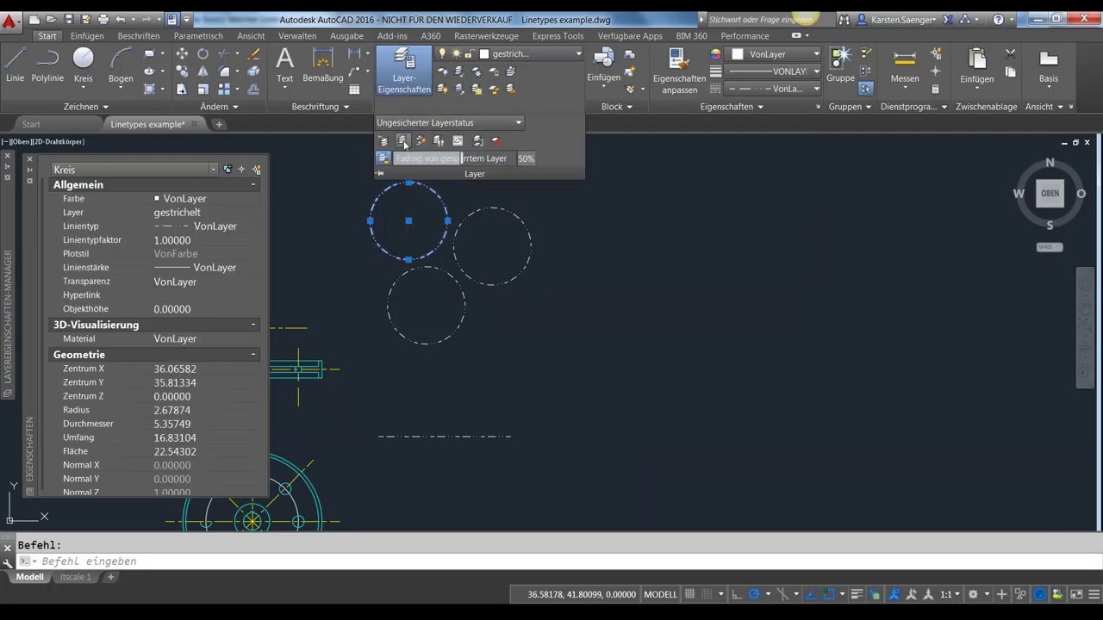
- Make U the current layer and move the upper-left circle onto it, showing VCL lettering
click(403, 141)
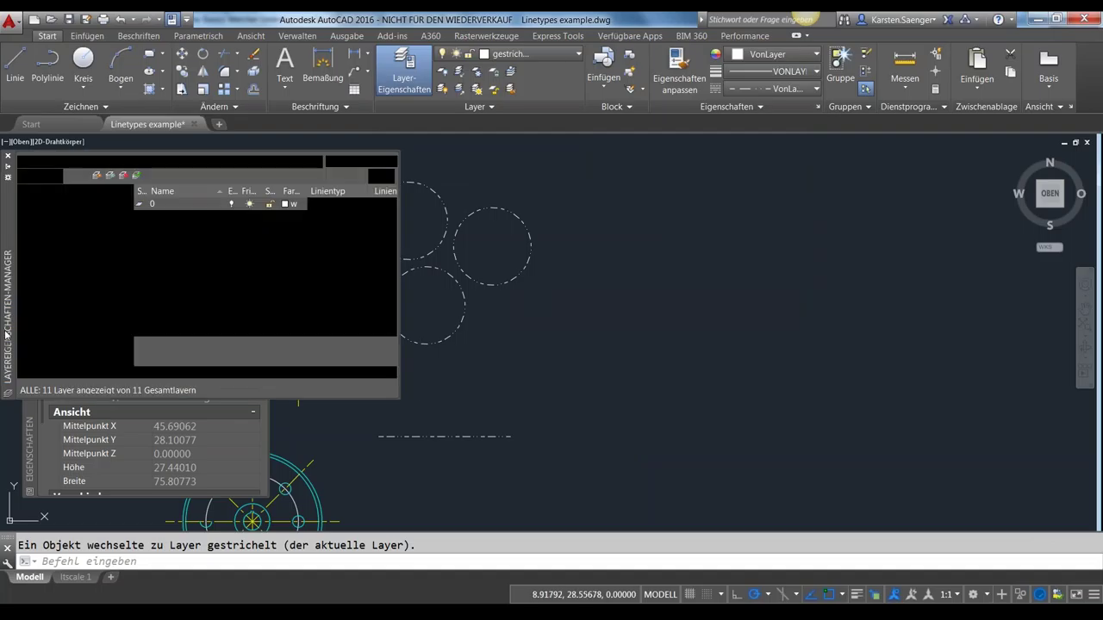
double_click(160, 298)
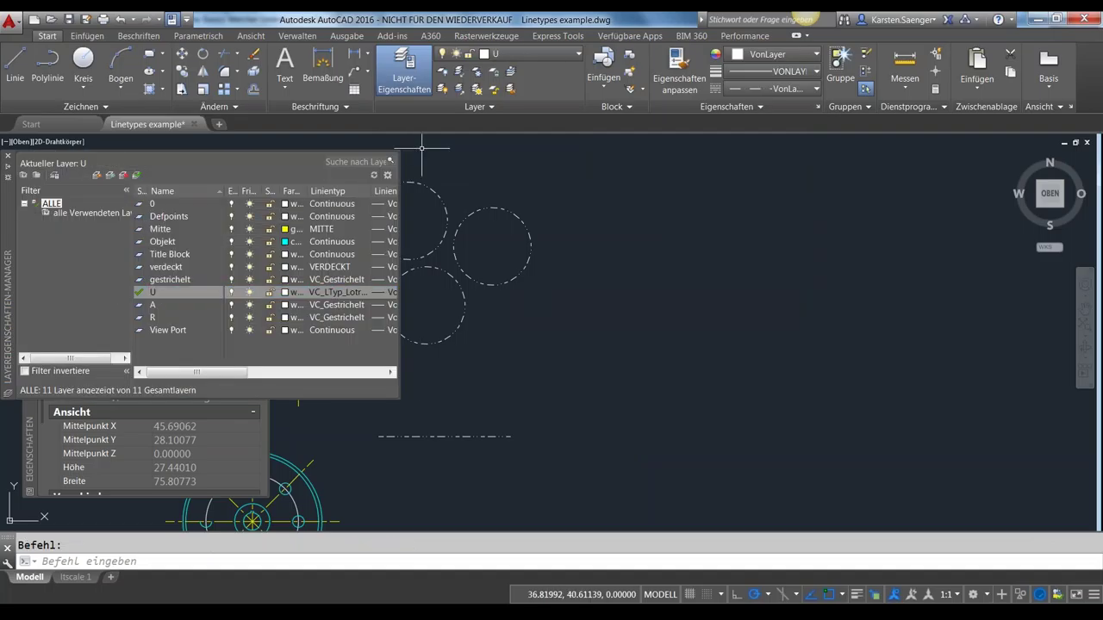
click(423, 186)
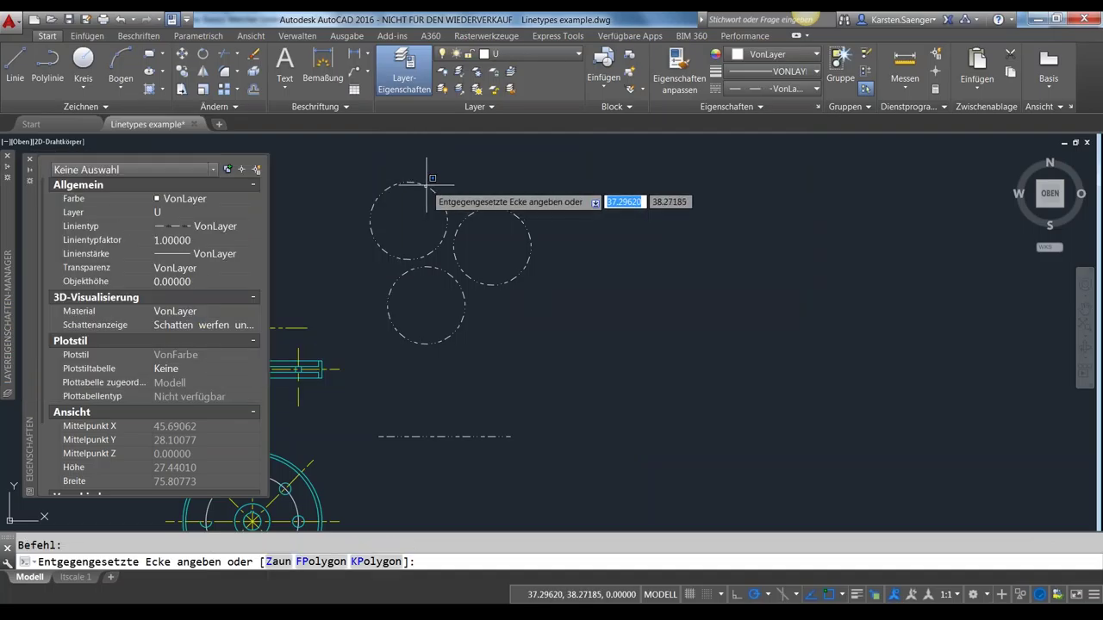
key(Escape)
click(424, 185)
click(469, 106)
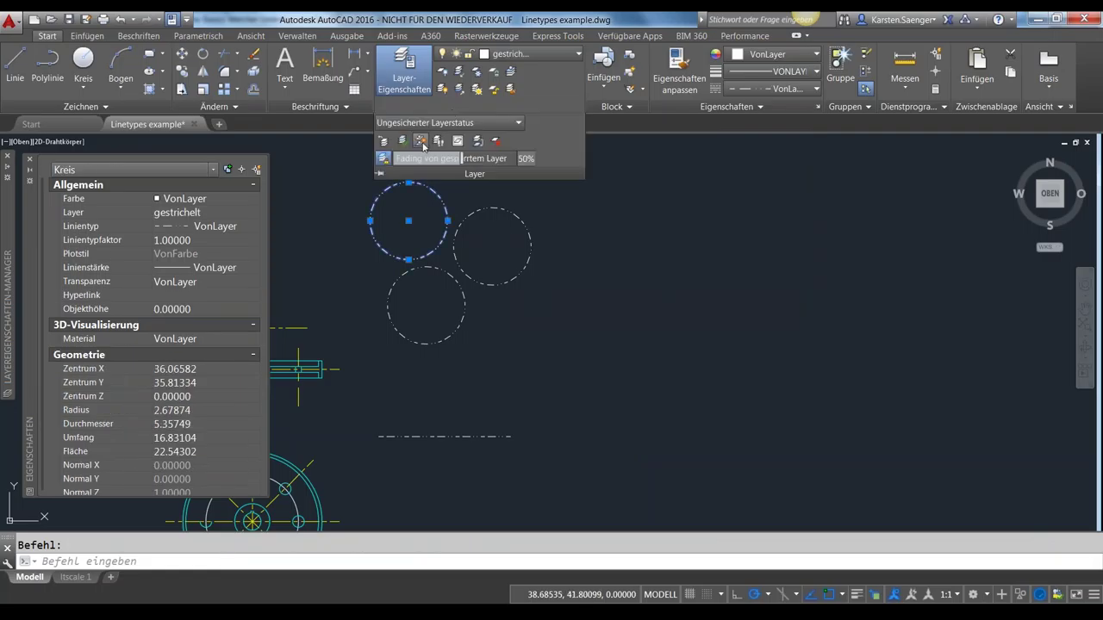
click(403, 142)
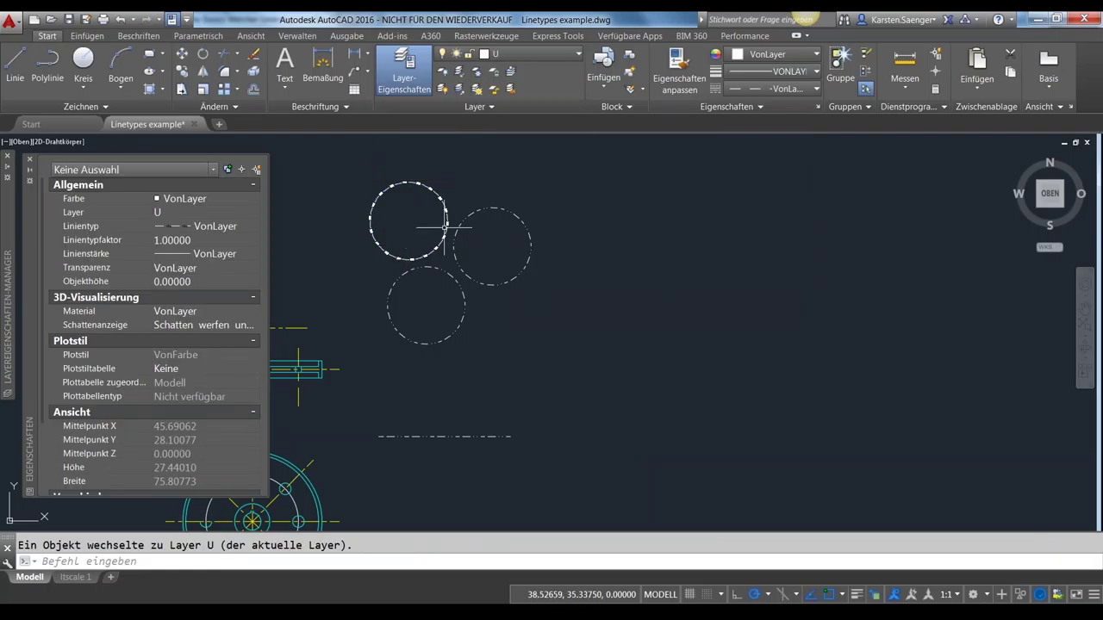
scroll(445, 227, up, 5)
scroll(461, 278, down, 1)
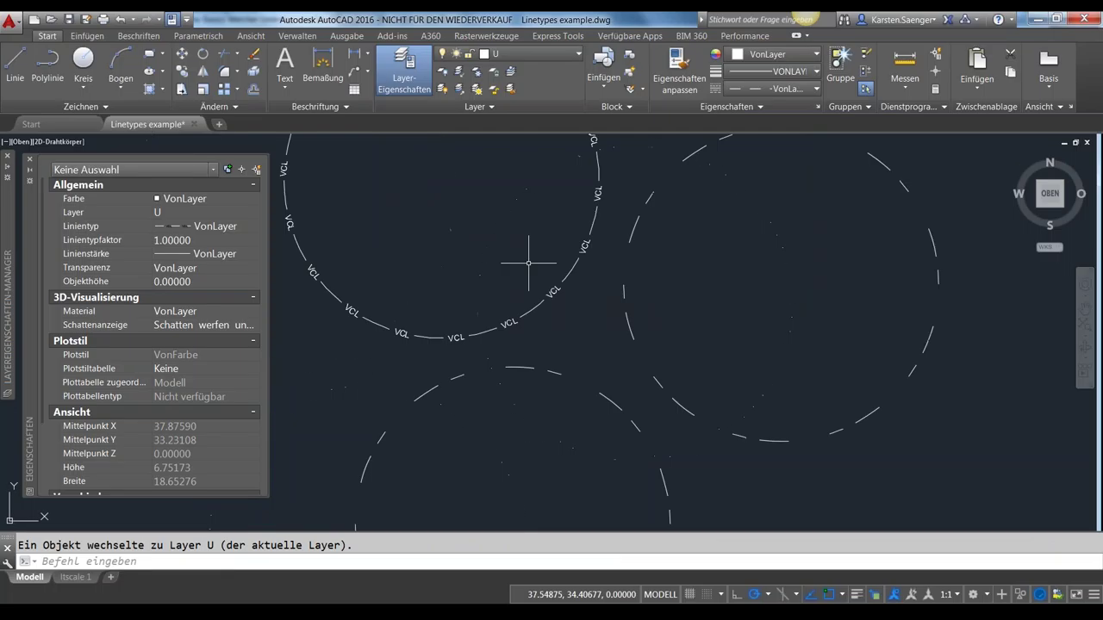
scroll(529, 259, down, 1)
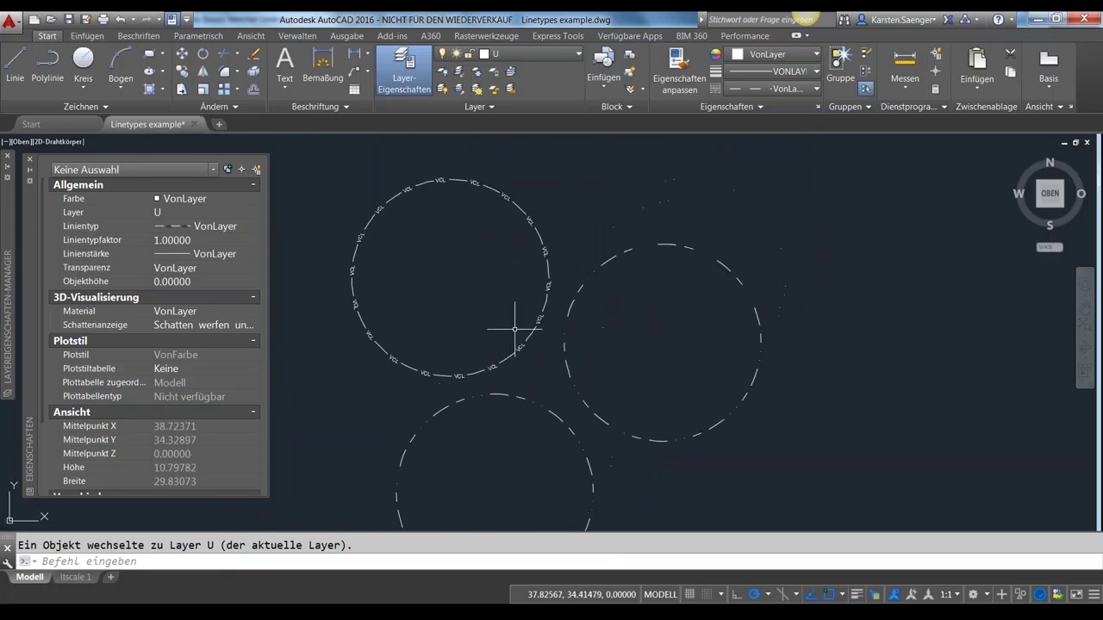
scroll(535, 336, up, 1)
scroll(573, 379, up, 1)
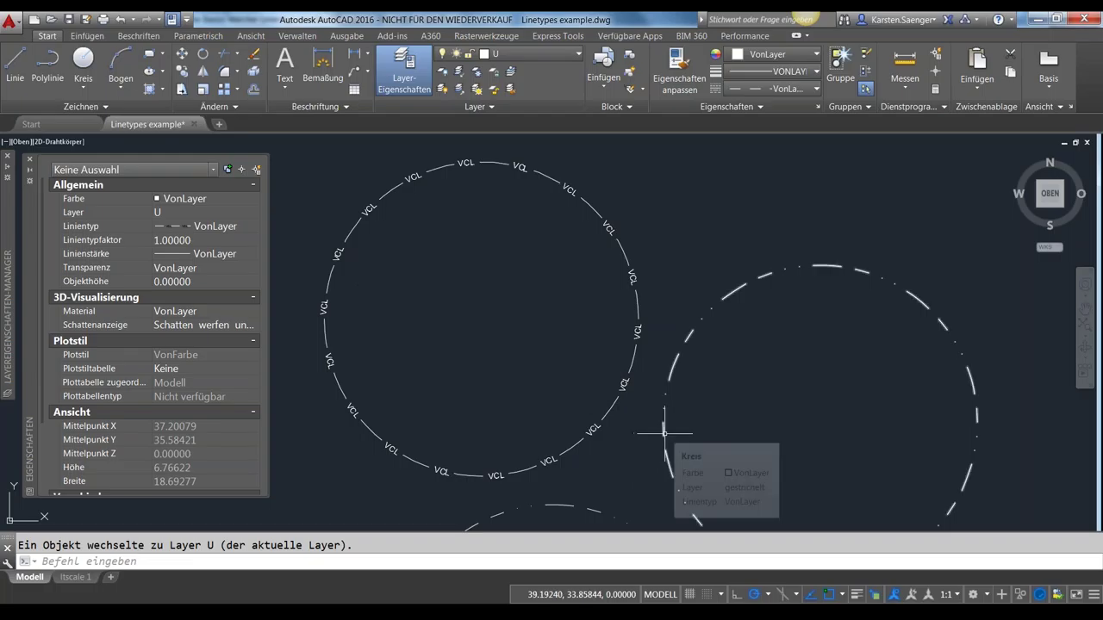
click(664, 432)
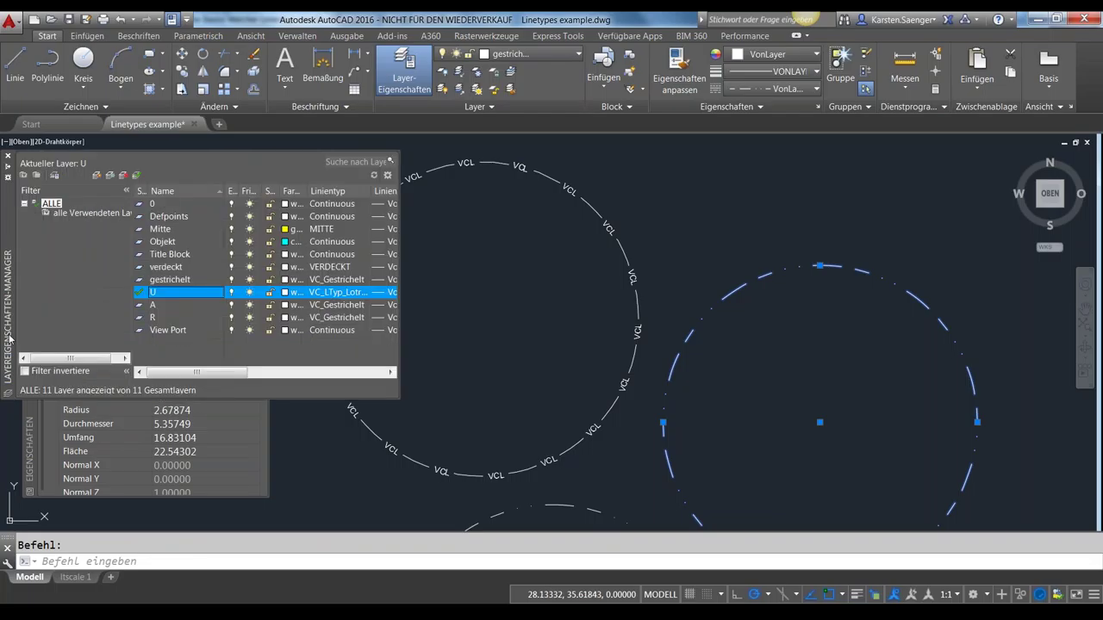
click(154, 305)
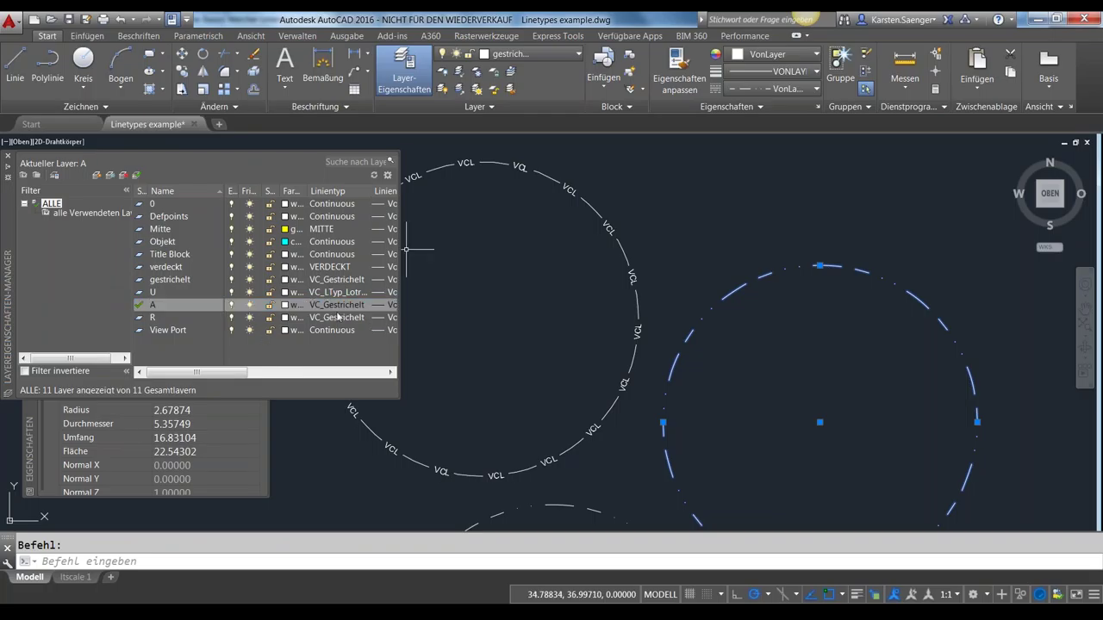
click(287, 305)
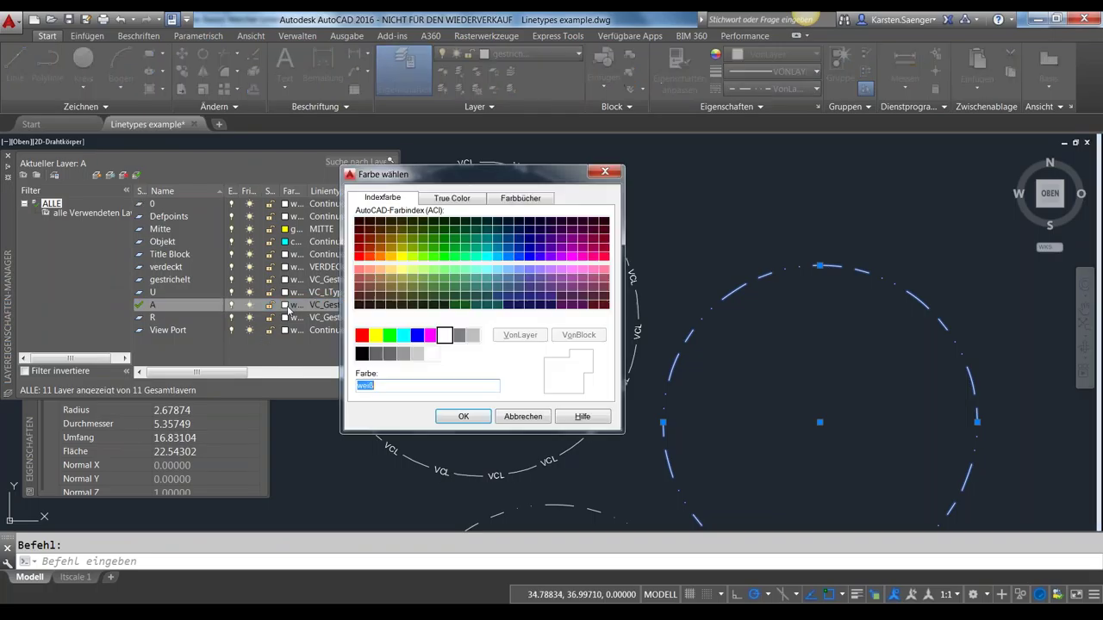
click(376, 335)
click(472, 420)
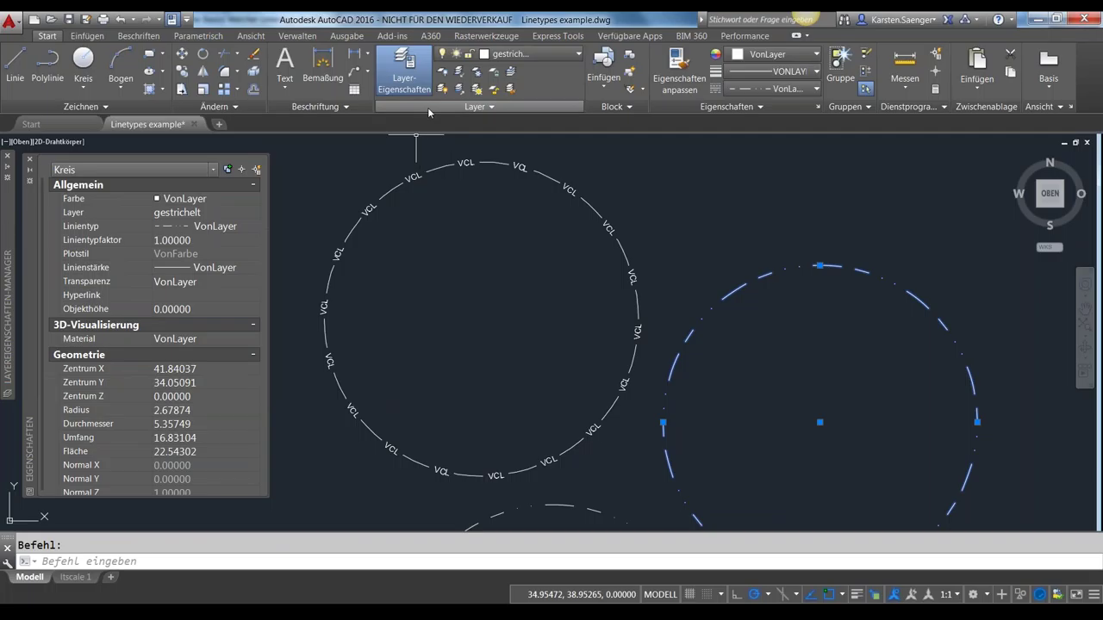
click(435, 107)
click(401, 140)
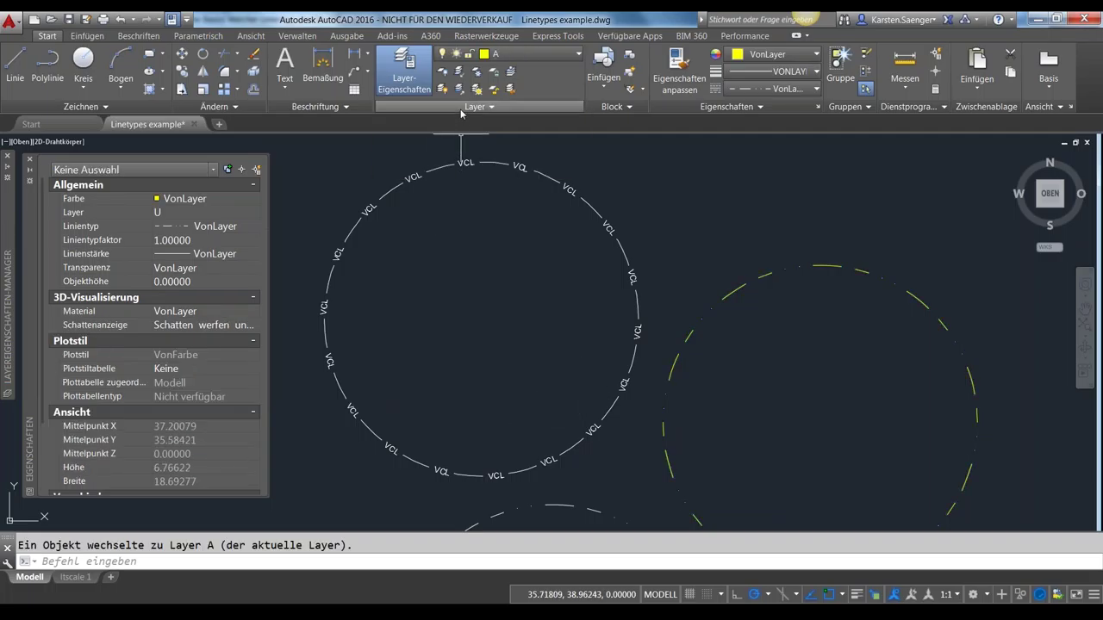
click(462, 109)
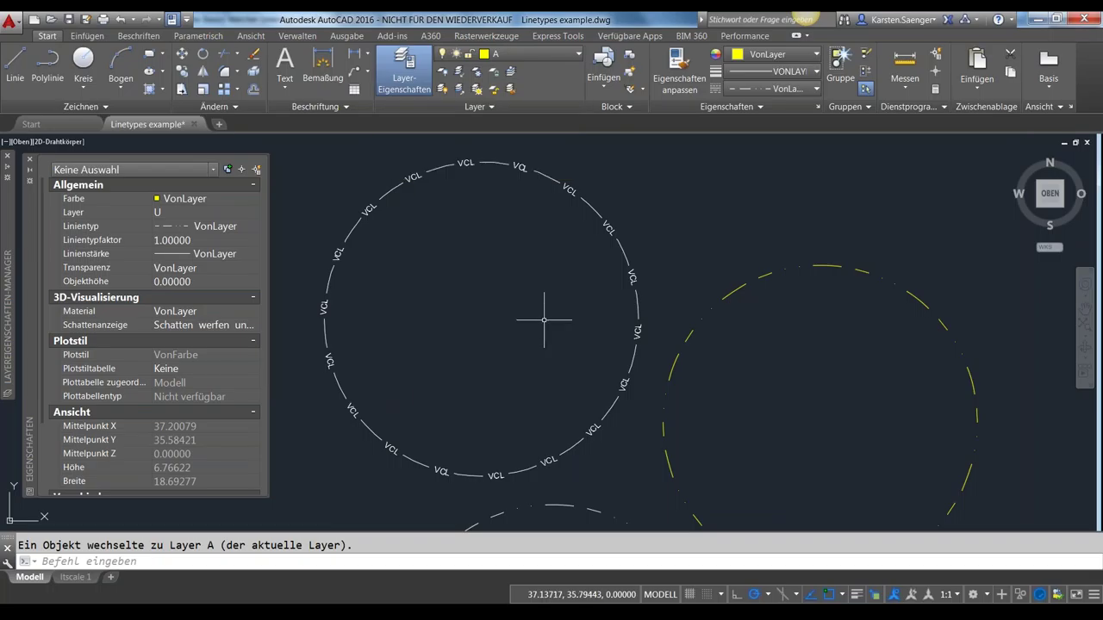
key(Escape)
scroll(623, 406, down, 3)
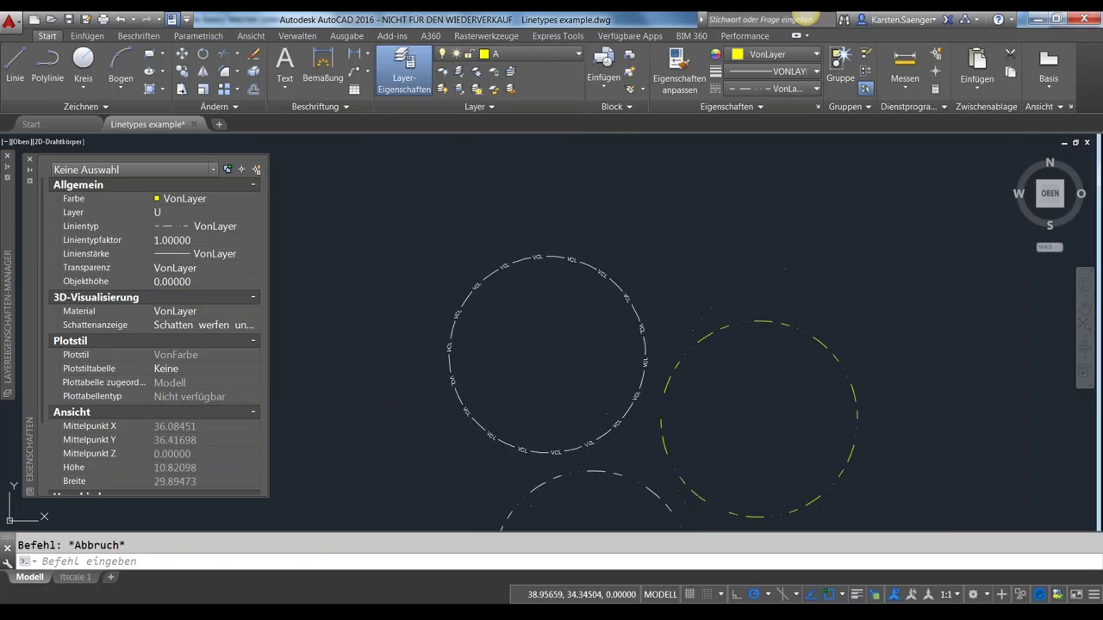
mouse_move(647, 414)
middle_down()
mouse_move(484, 335)
mouse_move(492, 362)
middle_up()
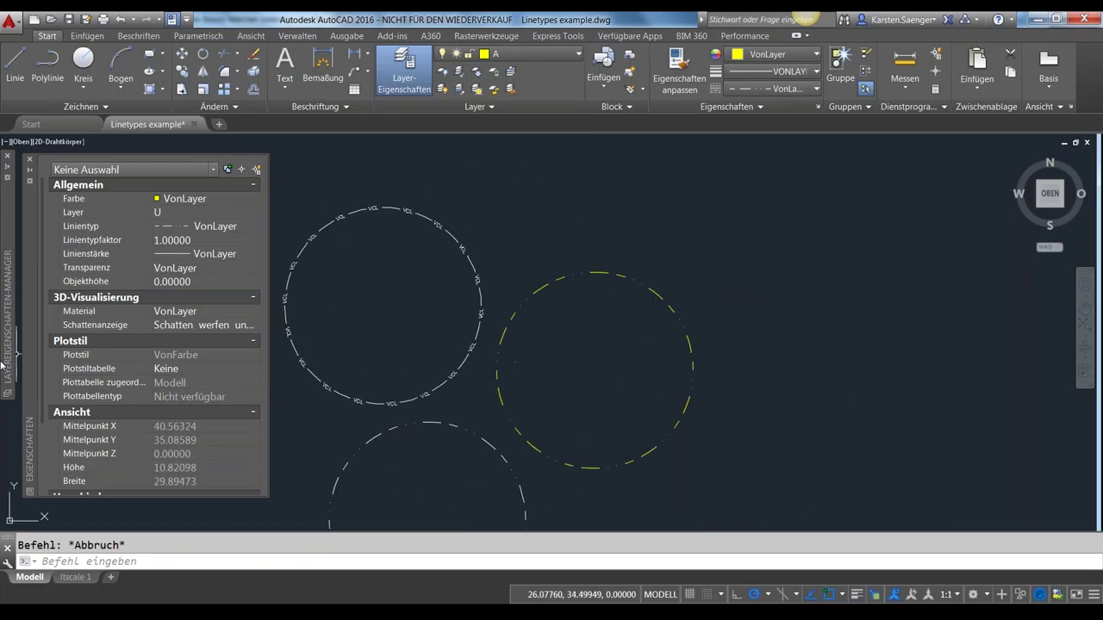
- Set layer A's linetype to VC_LTyp_Absolut and zoom in on the circle's VCA lettering
click(334, 311)
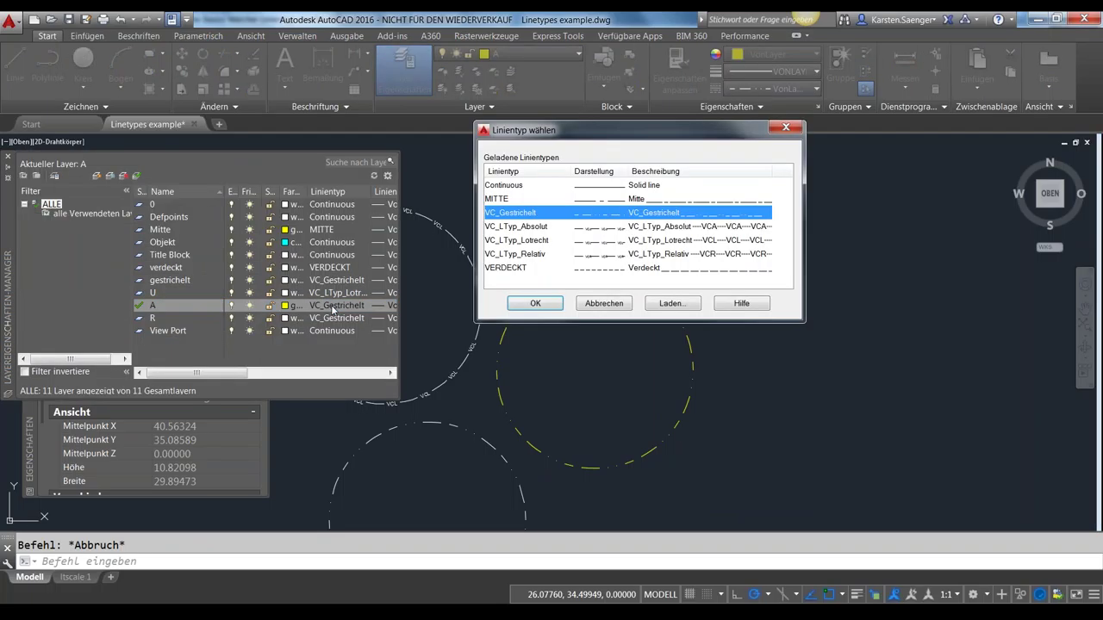
click(534, 228)
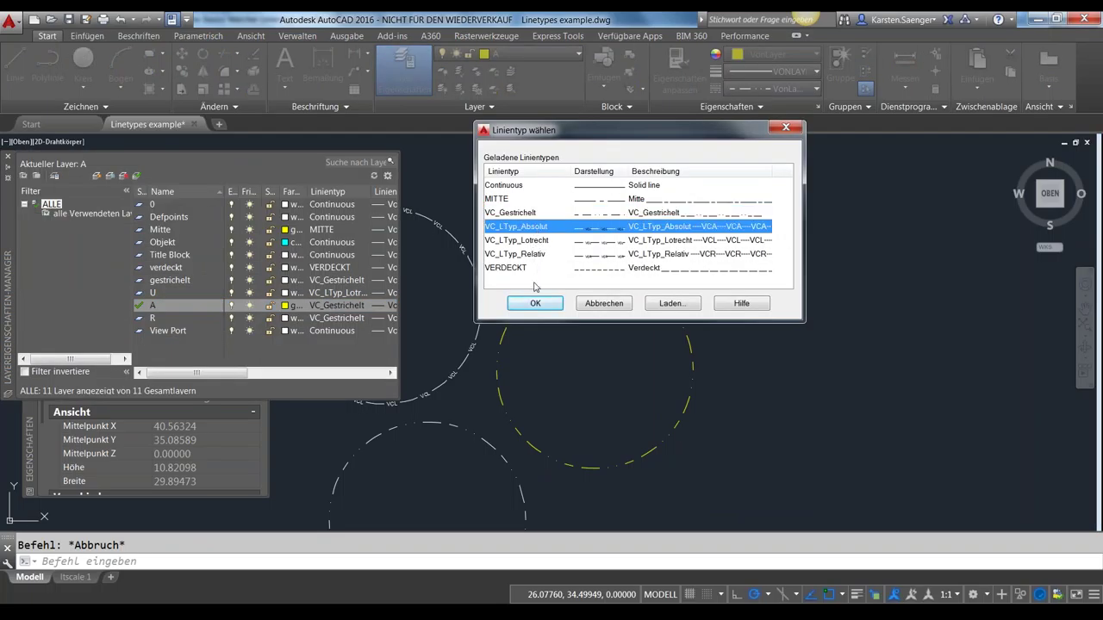
click(534, 303)
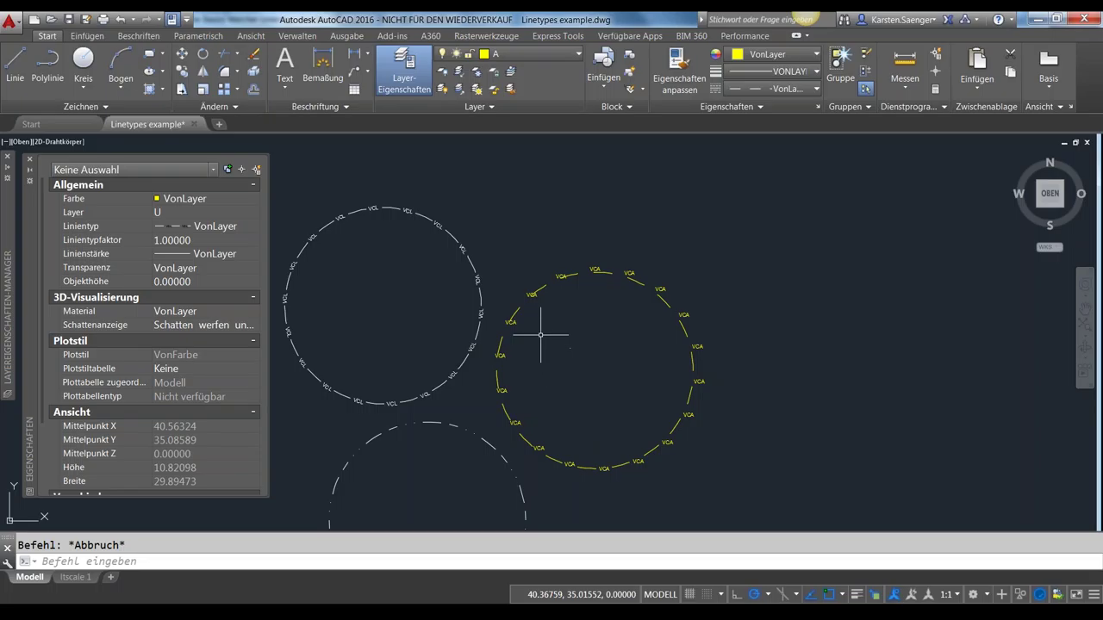
scroll(538, 332, up, 2)
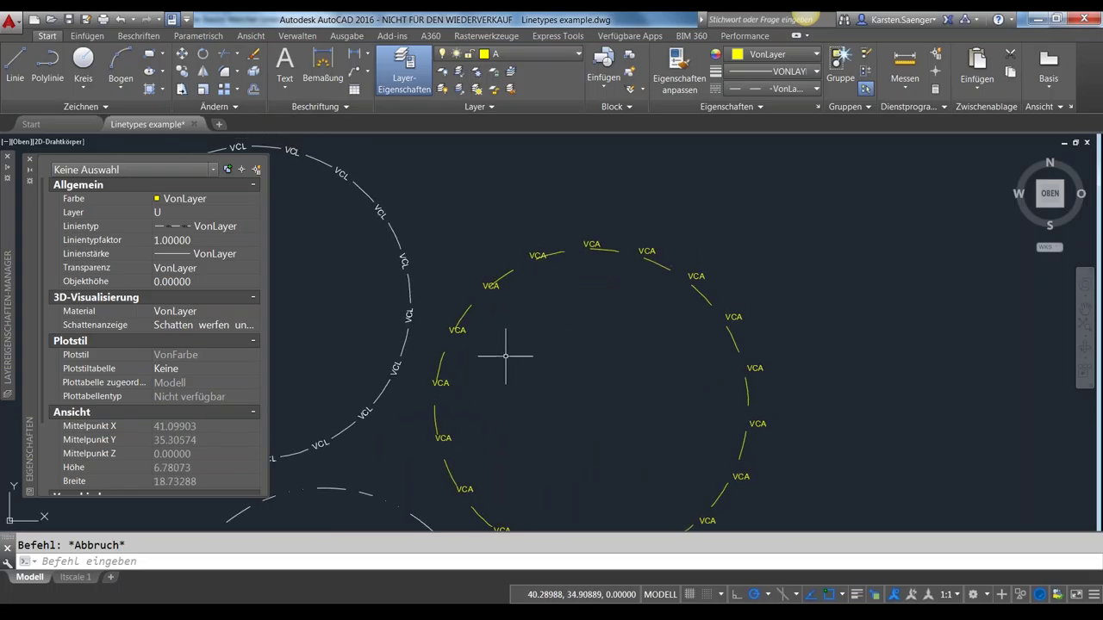
middle_drag(579, 358, 588, 314)
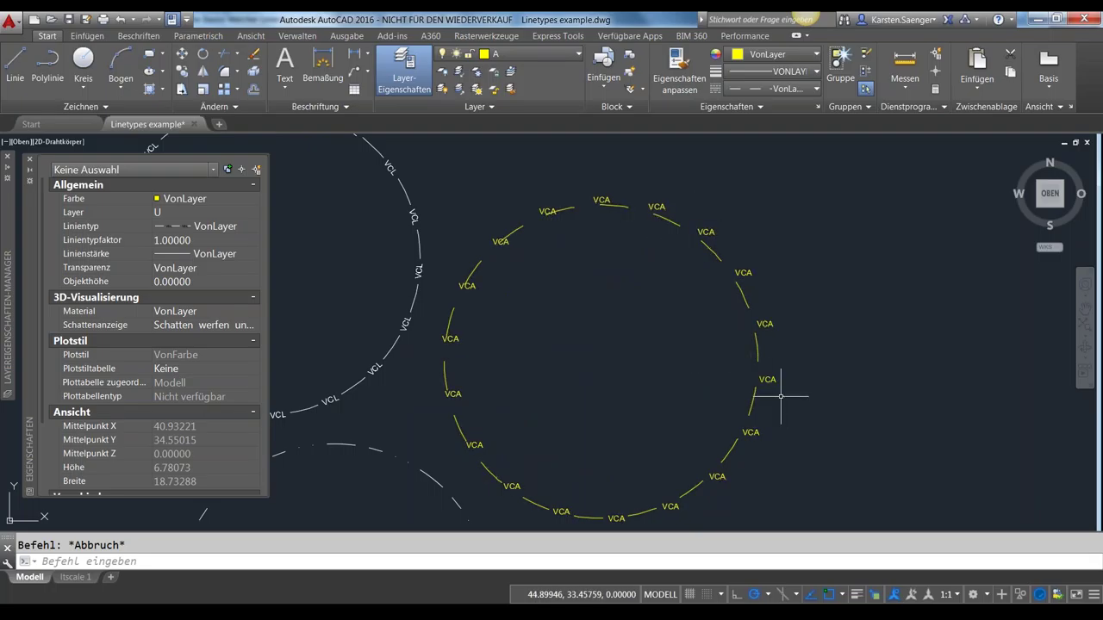
scroll(610, 348, down, 2)
scroll(610, 347, up, 2)
scroll(610, 347, down, 2)
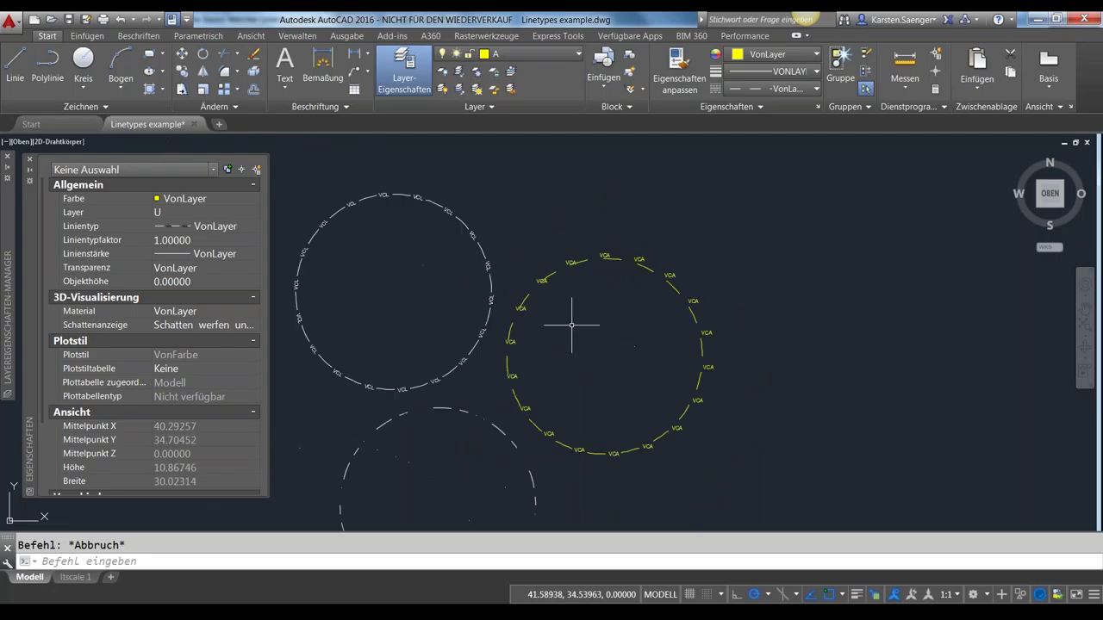
- Draw a diagonal line on layer A from above the yellow circle down to the right
click(16, 66)
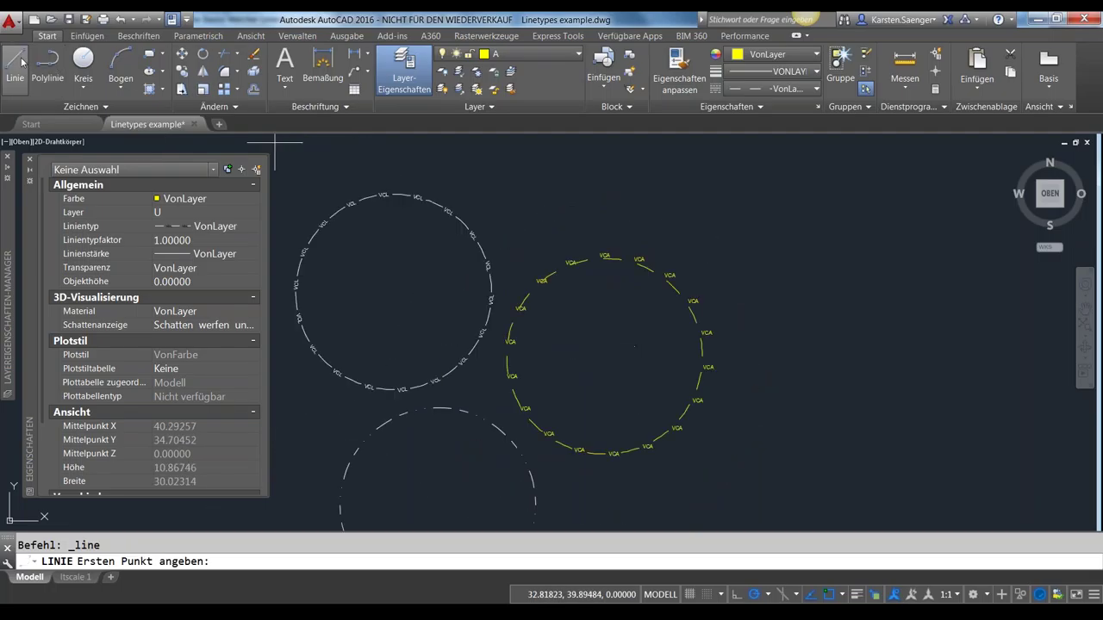
click(570, 183)
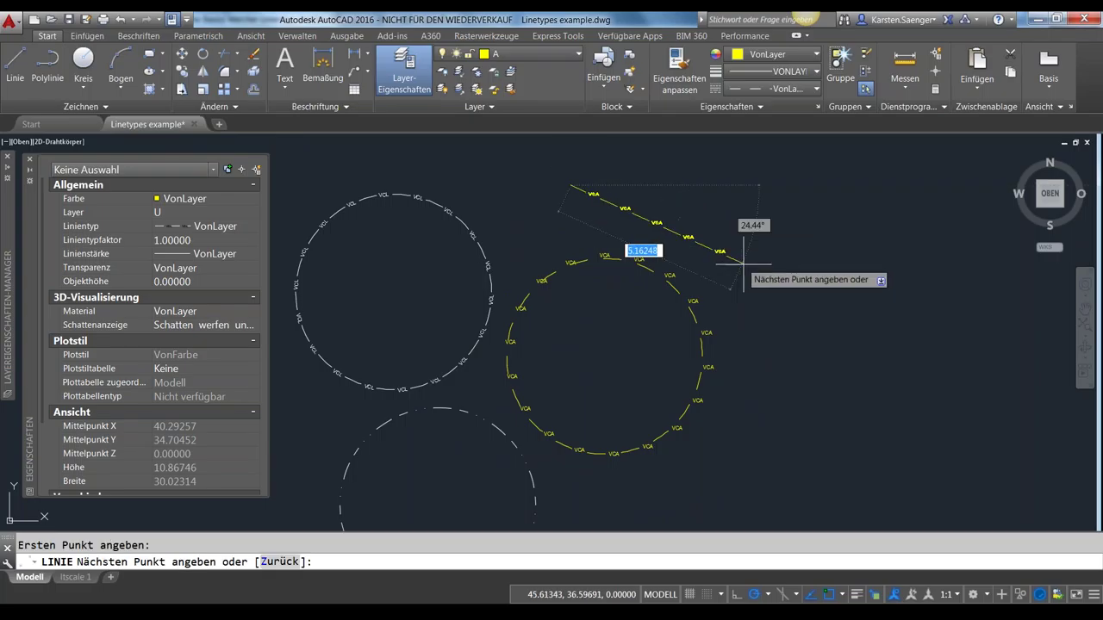
click(766, 324)
key(Escape)
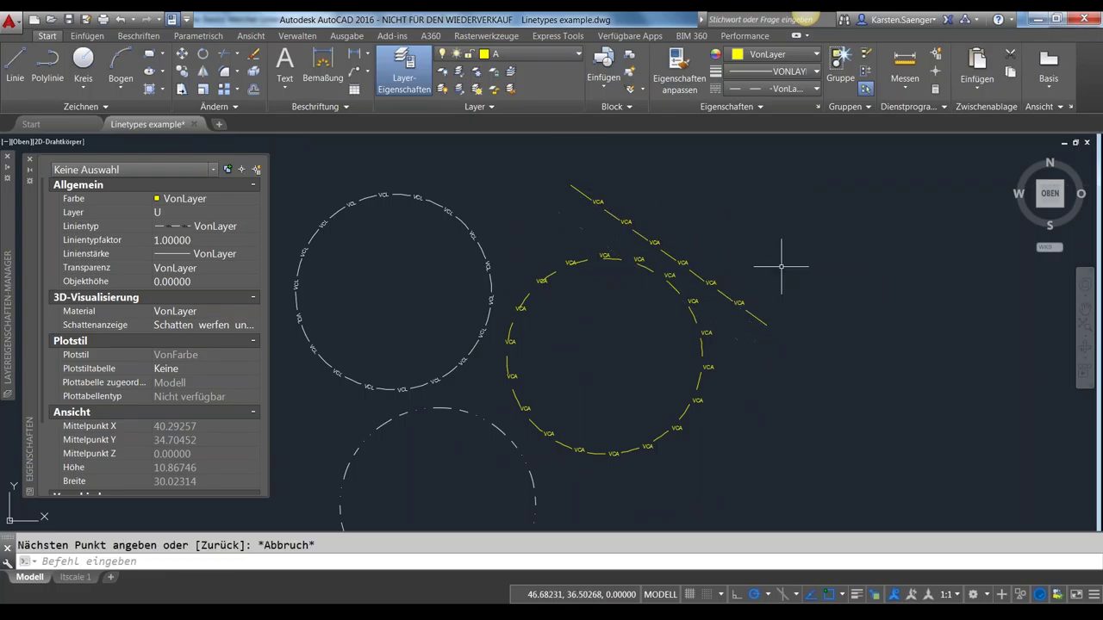
middle_drag(769, 253, 680, 337)
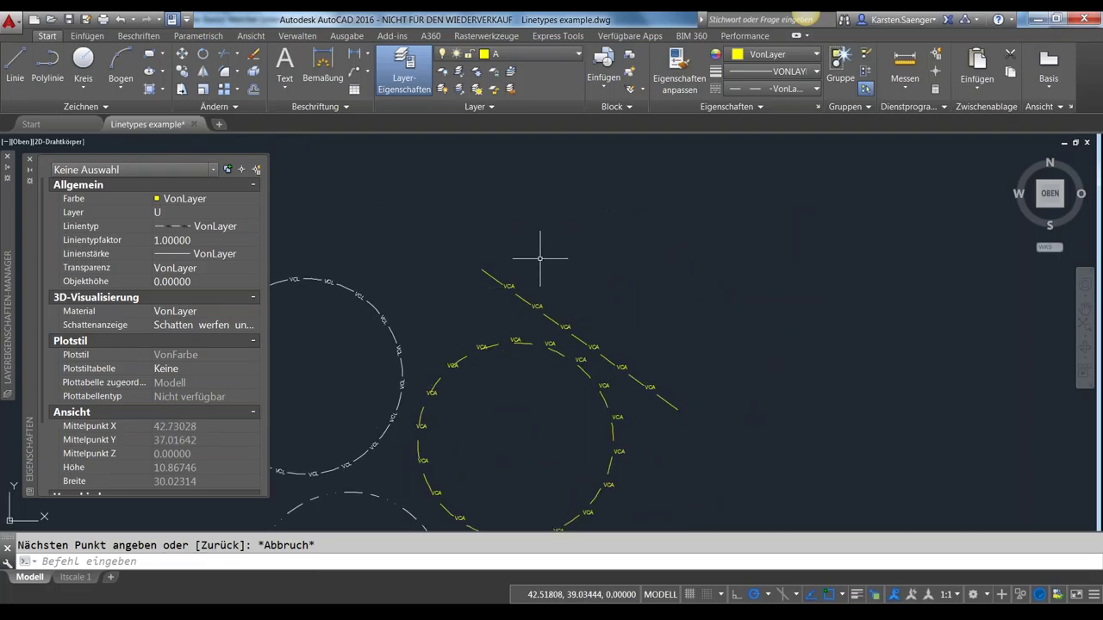
middle_drag(474, 374, 578, 238)
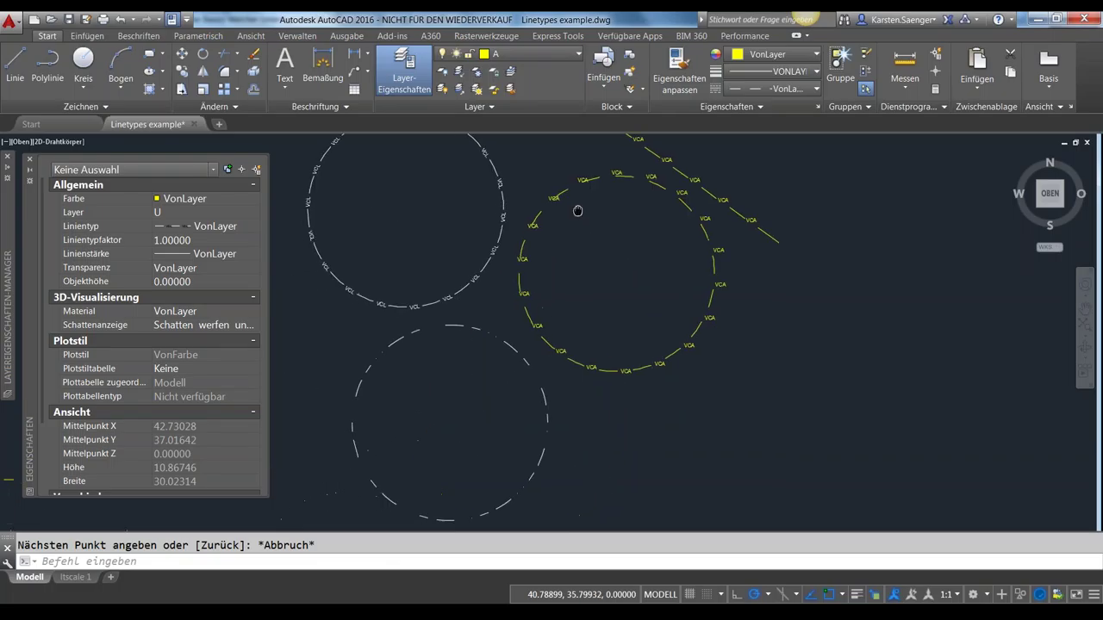
click(506, 374)
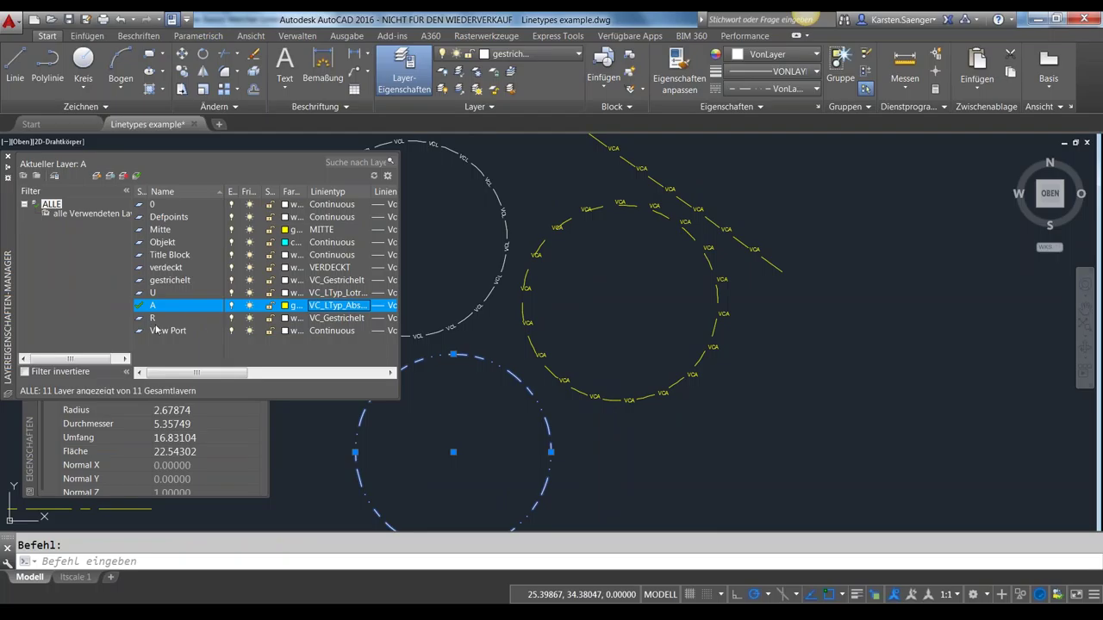
- Assign the VC_LTyp_Relativ linetype to layer R in Layer Properties
click(155, 319)
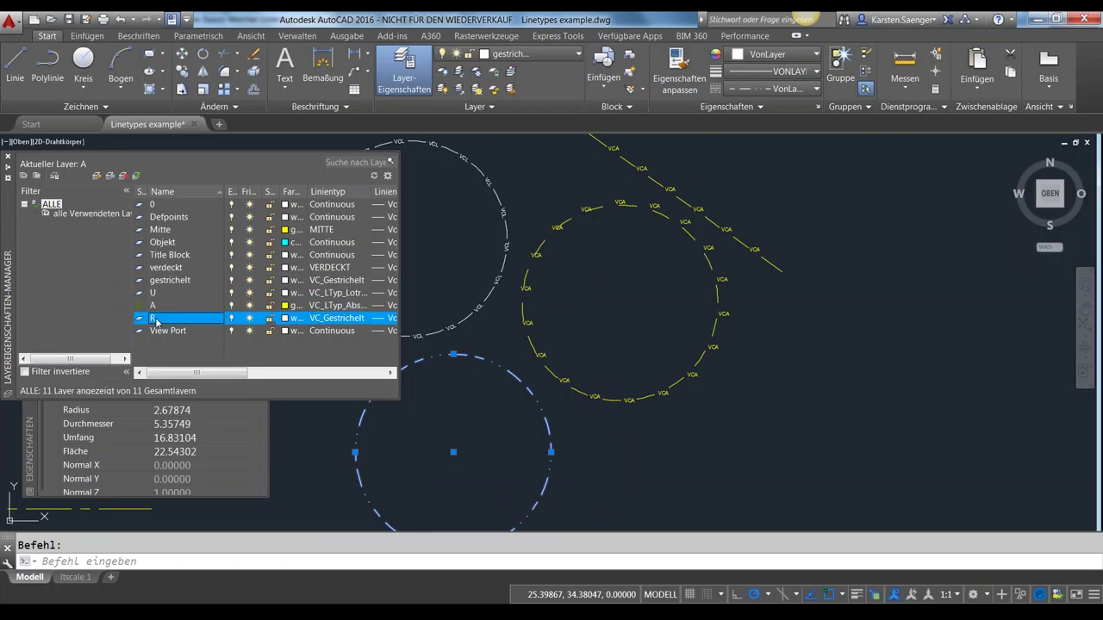
click(328, 320)
click(536, 257)
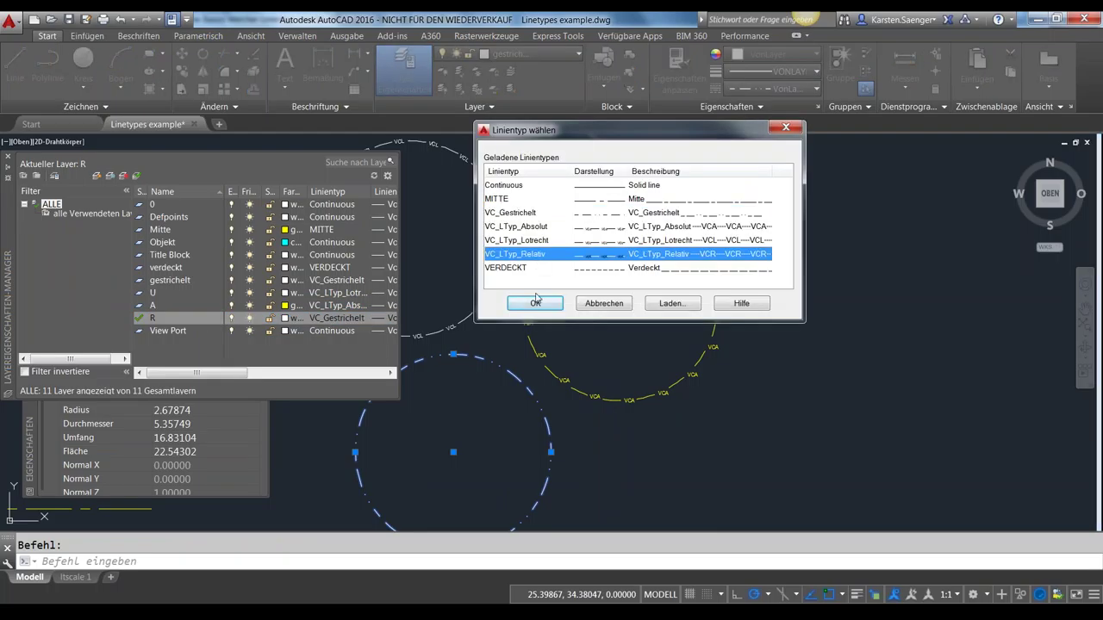
click(535, 303)
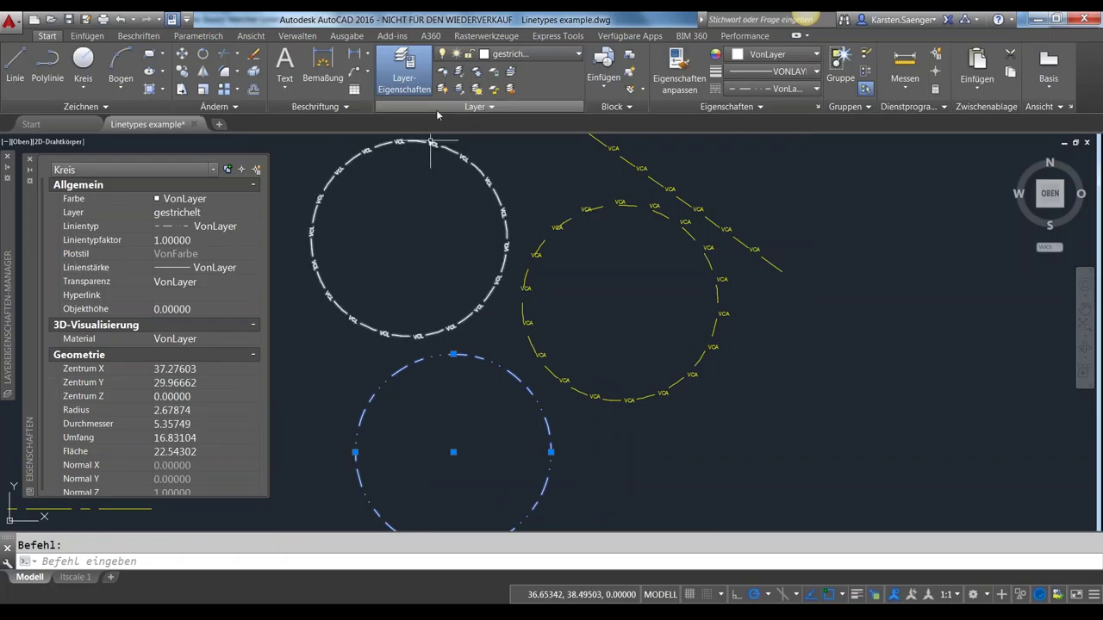
- Move the selected lower circle onto current layer R with Change to Current Layer
click(441, 110)
click(402, 141)
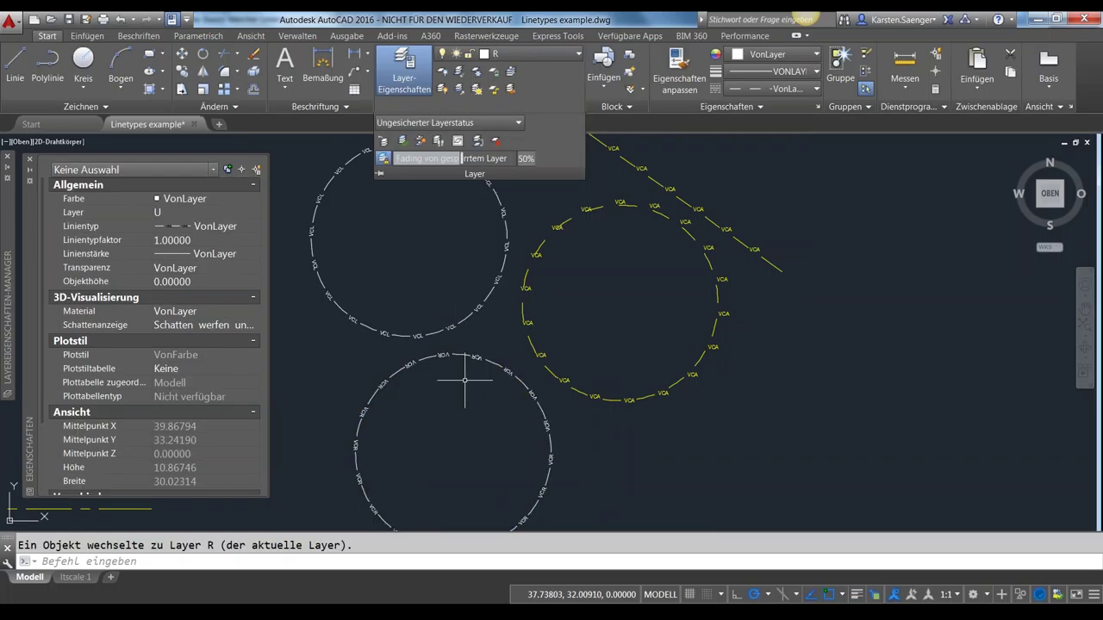
middle_drag(460, 387, 476, 346)
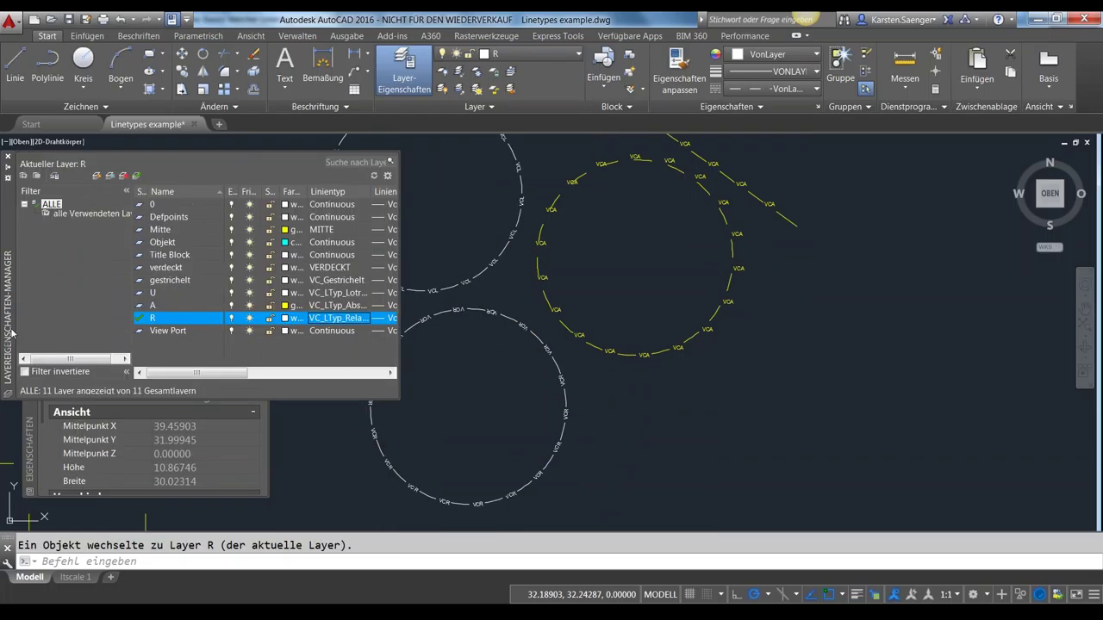
- Set layer R's colour to green and zoom in on the VCR-lettered circle
click(286, 319)
click(391, 330)
click(451, 416)
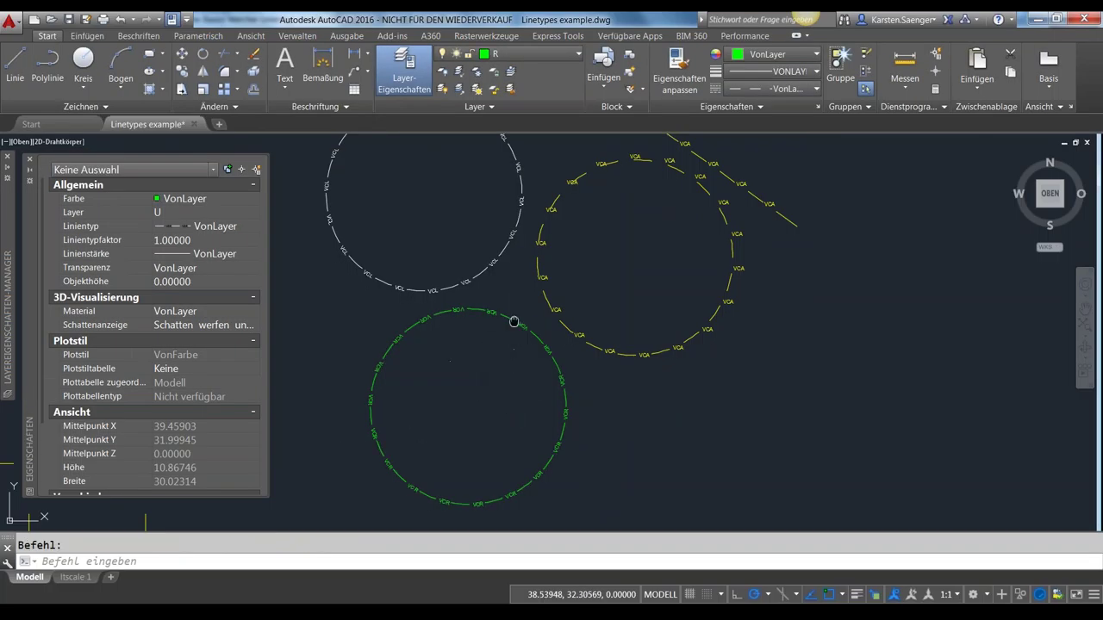
scroll(522, 311, up, 2)
scroll(526, 301, down, 1)
middle_drag(526, 301, 566, 224)
scroll(566, 224, up, 1)
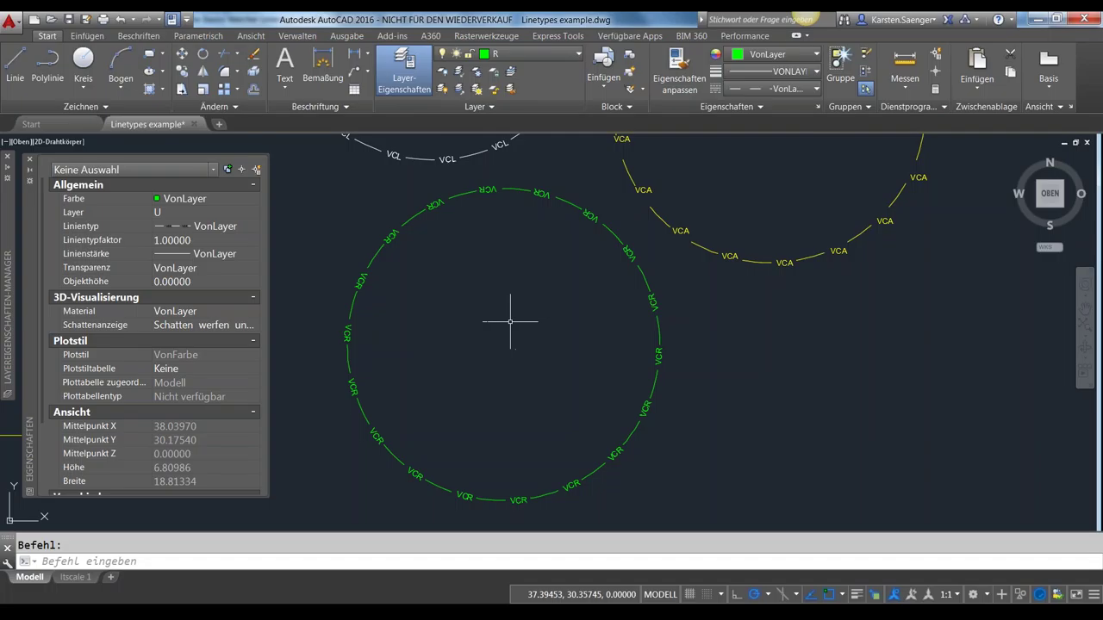
scroll(510, 322, down, 2)
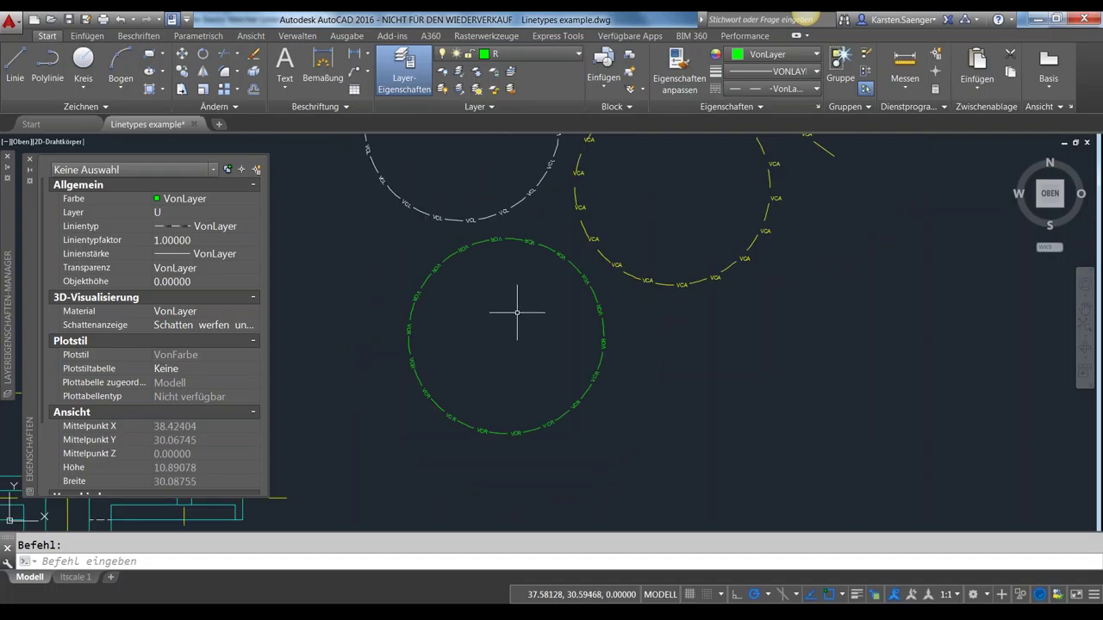
scroll(520, 303, down, 4)
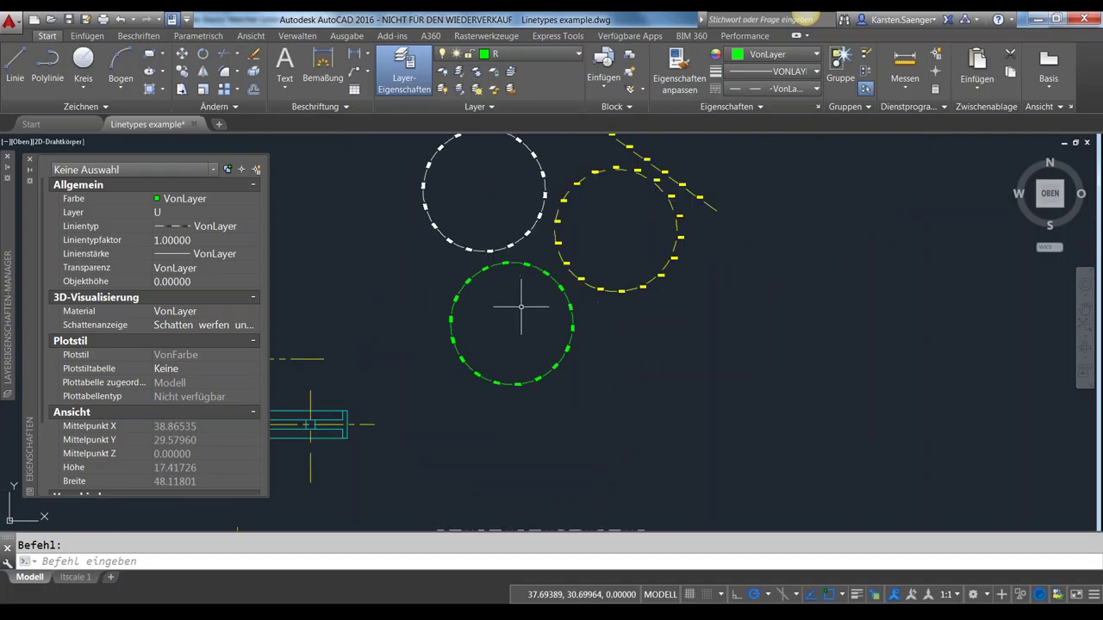
scroll(521, 306, down, 2)
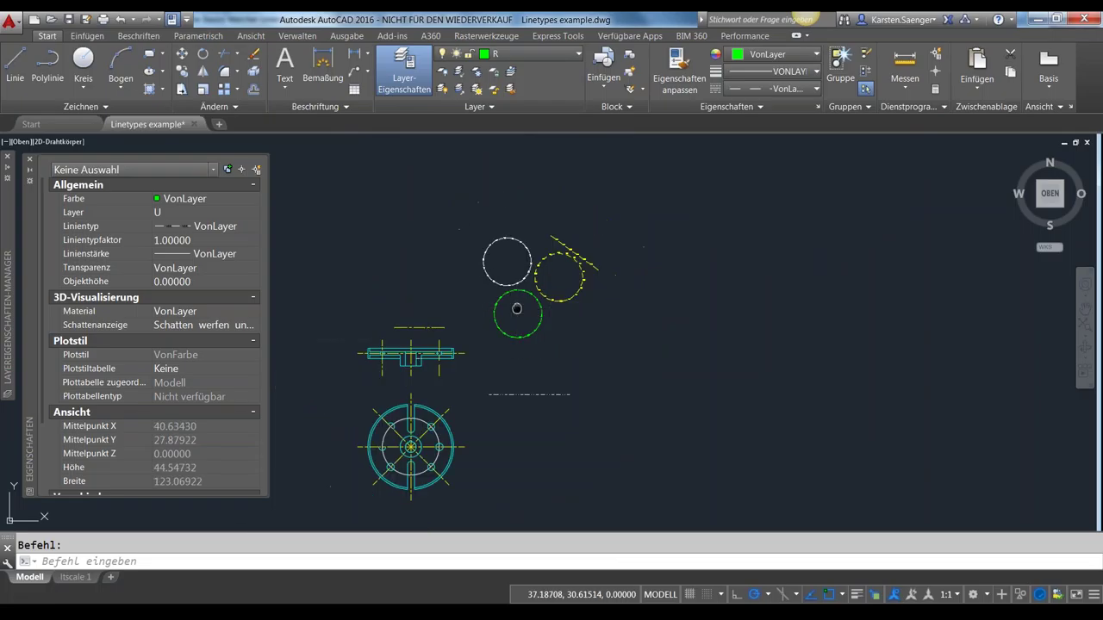
scroll(517, 308, up, 1)
scroll(521, 309, up, 1)
scroll(536, 331, up, 1)
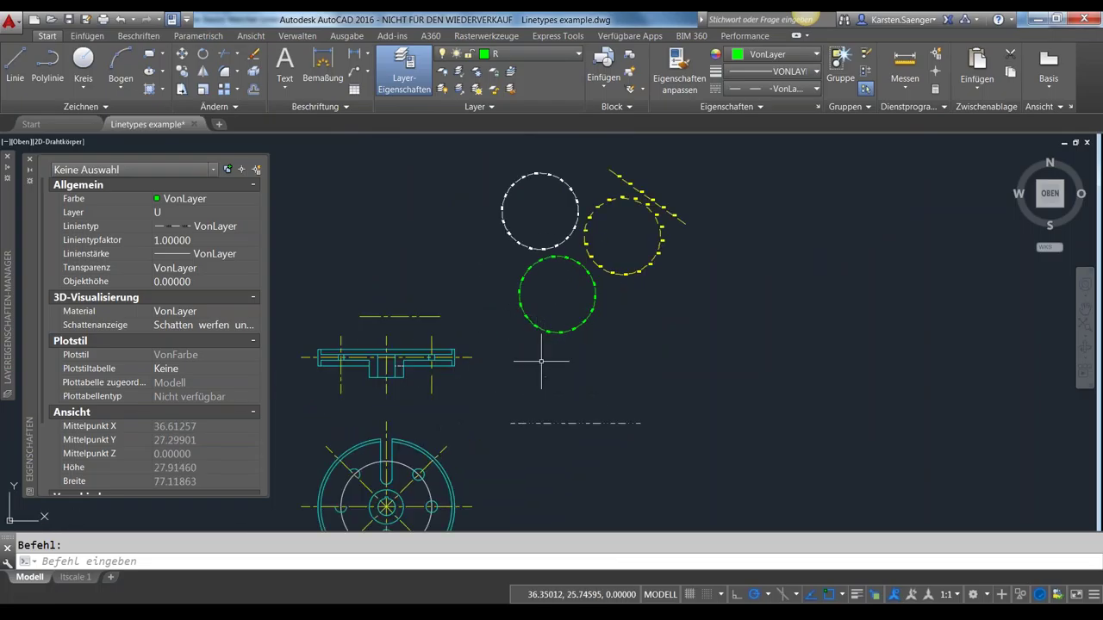
- Recentre the three text-linetype circles in view, then switch to the PowerPoint slideshow
middle_drag(515, 345, 469, 408)
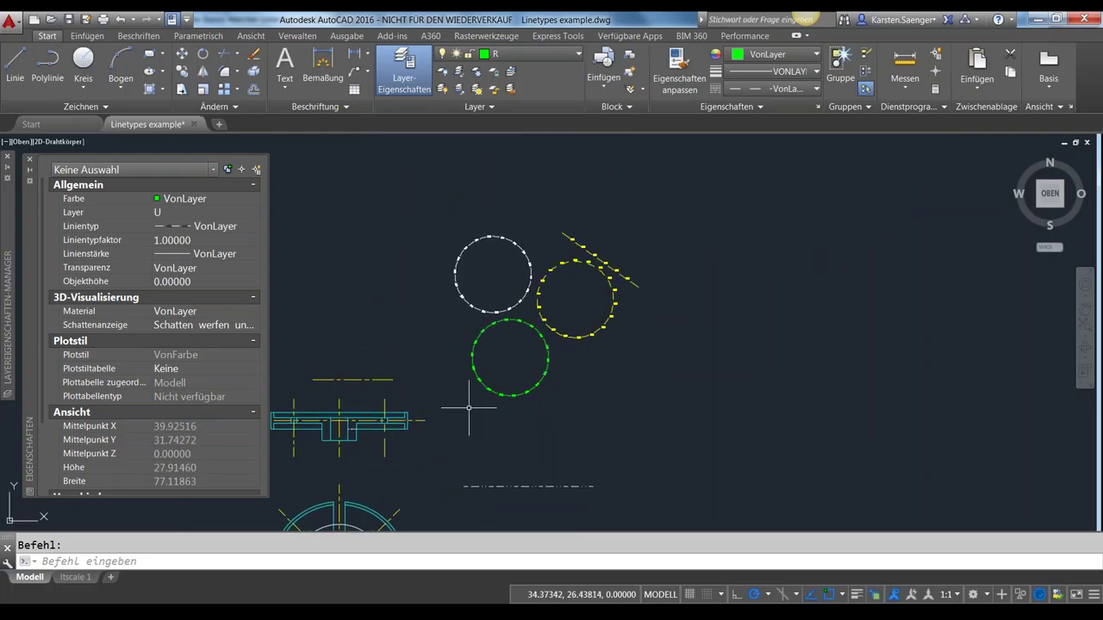
scroll(469, 392, down, 2)
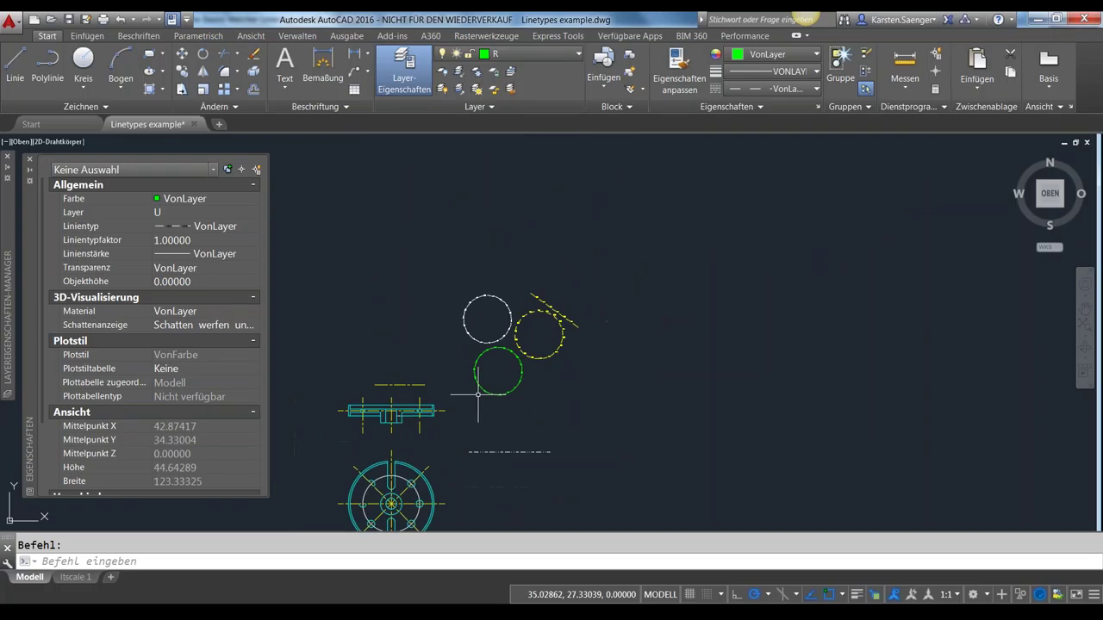
middle_drag(475, 388, 505, 313)
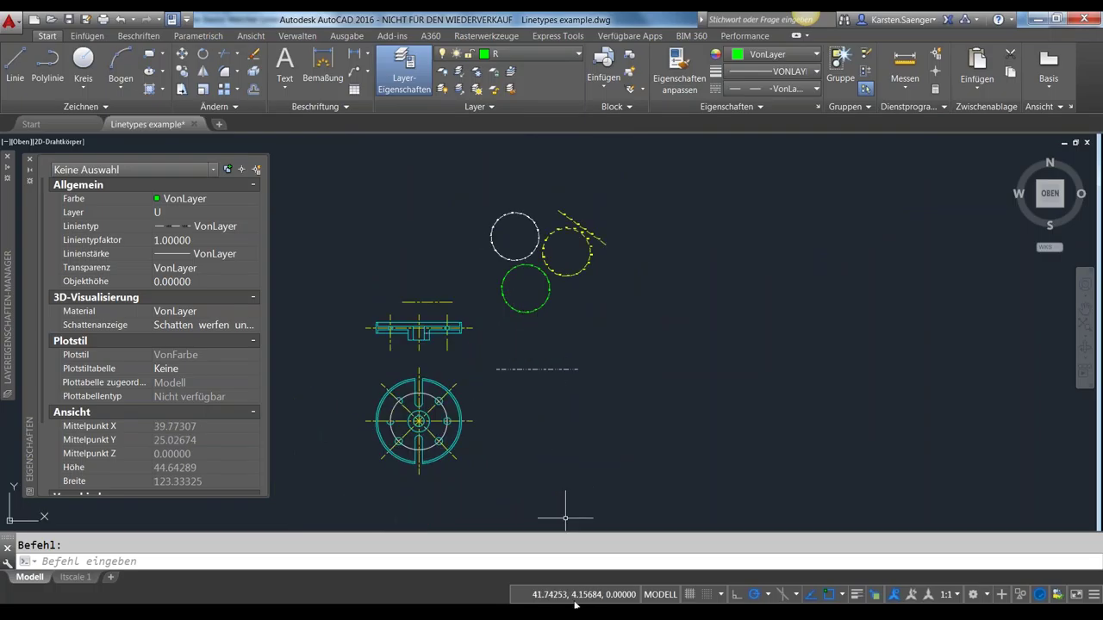
mouse_move(582, 608)
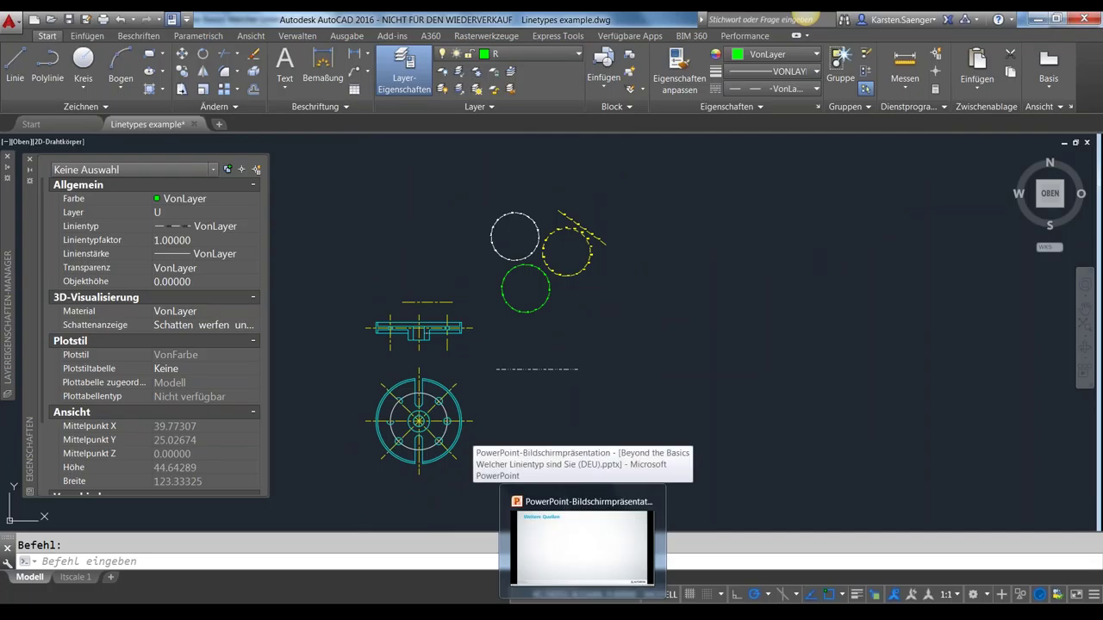
click(580, 603)
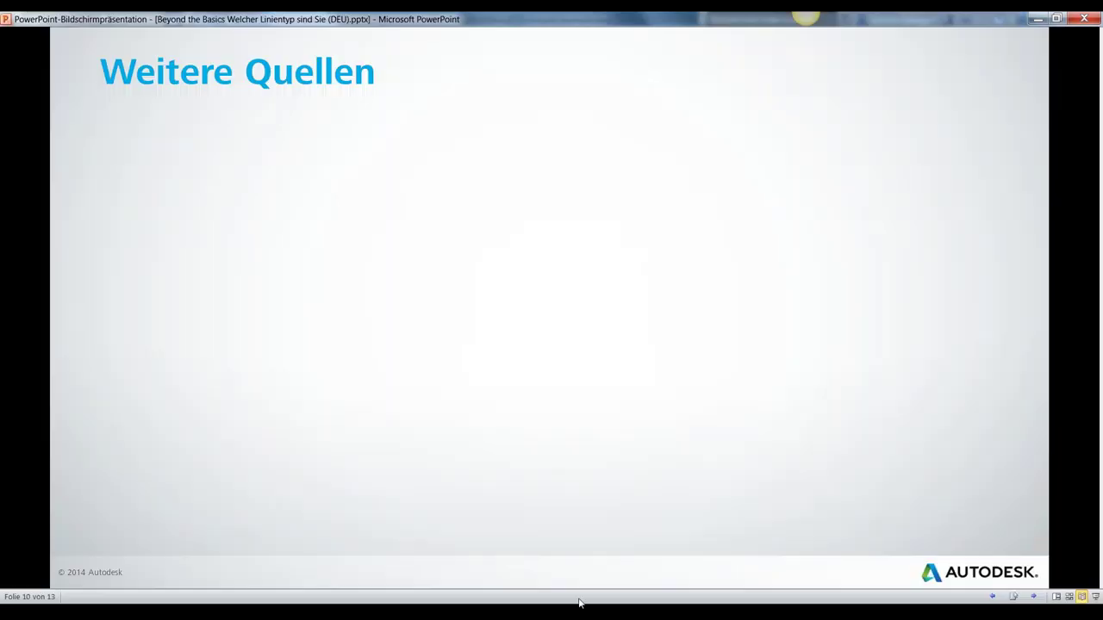
- Reveal the AUTODESKHELP, Knowledge Network Community, third resource and Autodesk Screencast bullets one by one
click(527, 472)
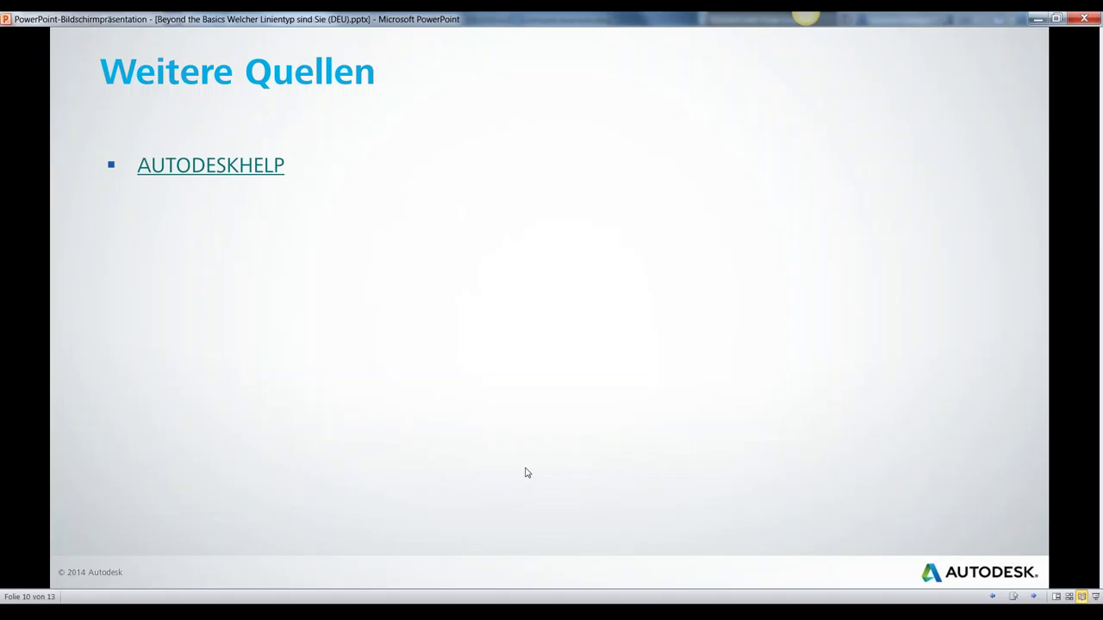
click(527, 473)
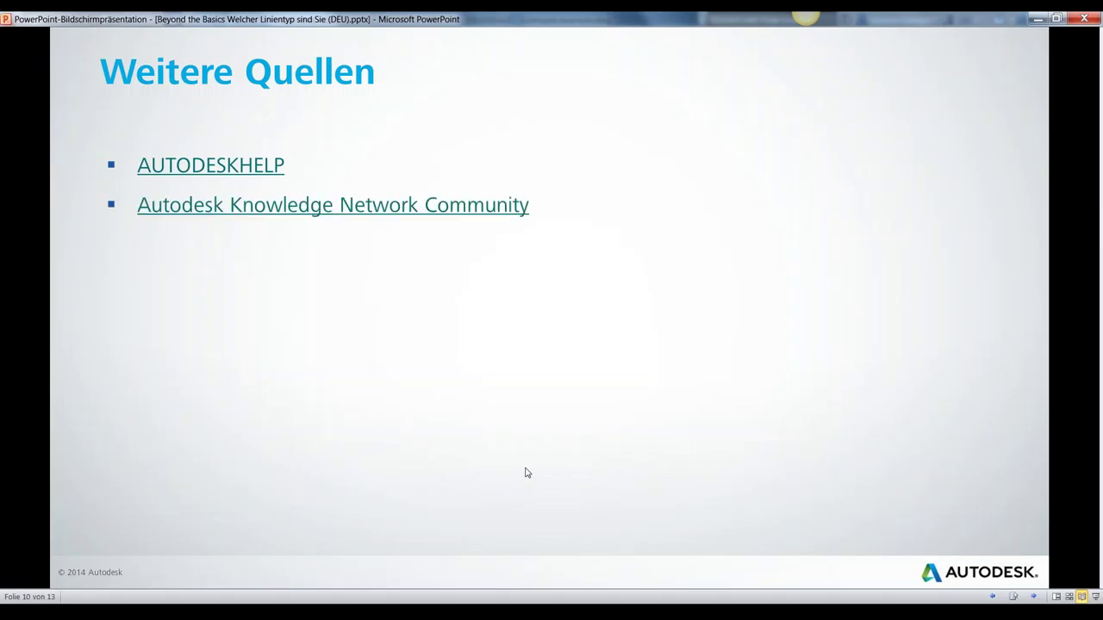
click(527, 472)
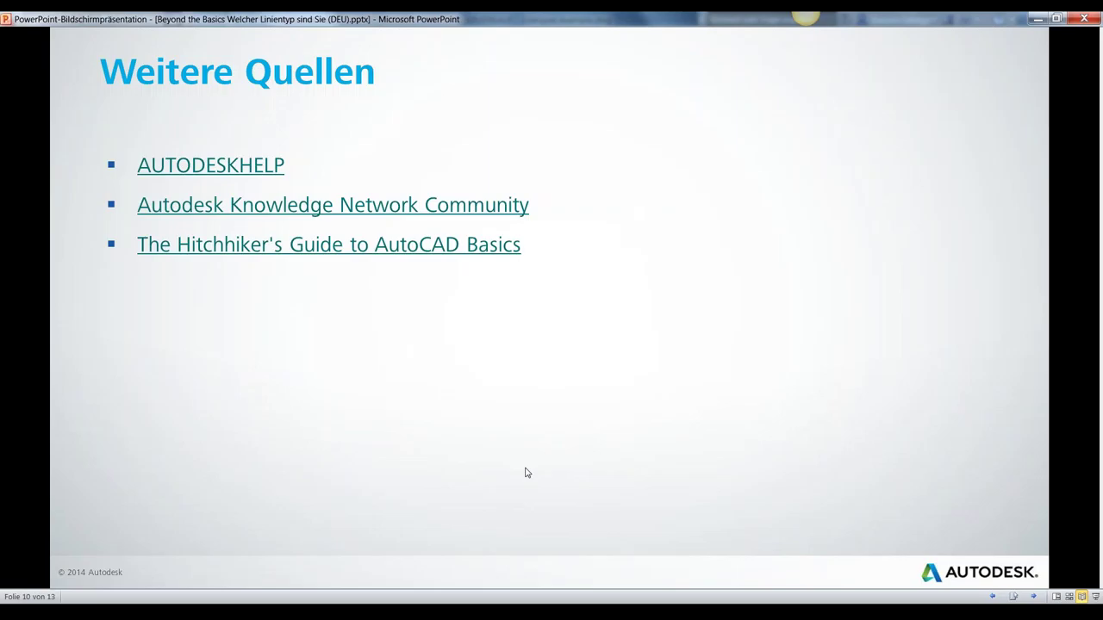
click(527, 472)
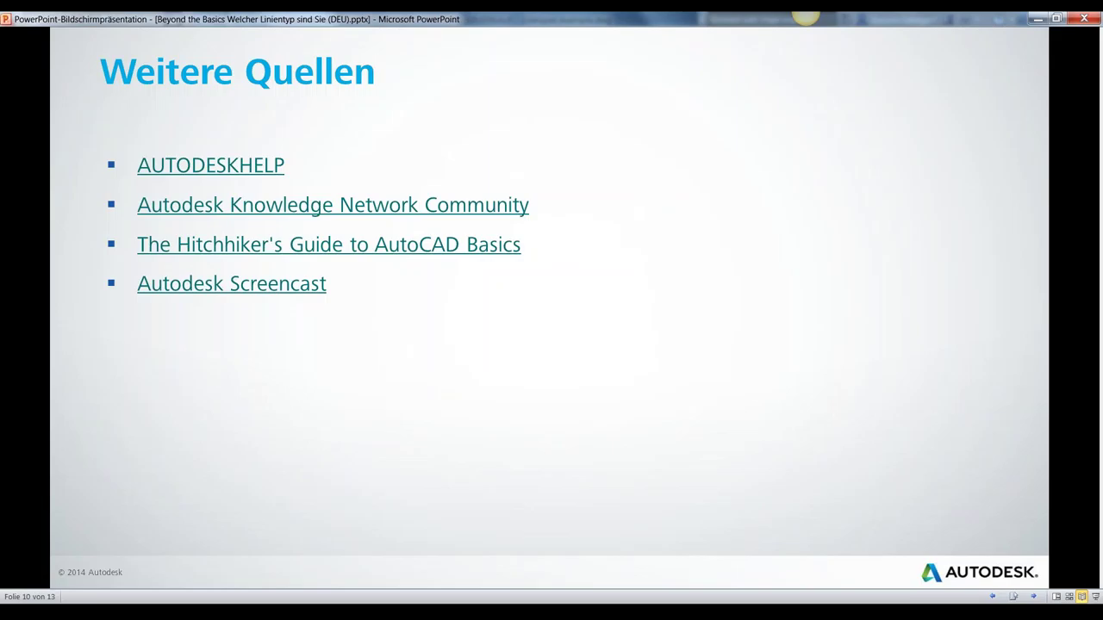
- Reveal the four linetype resource bullets and open the FENCELINE1 bad-definition article in Chrome
key(space)
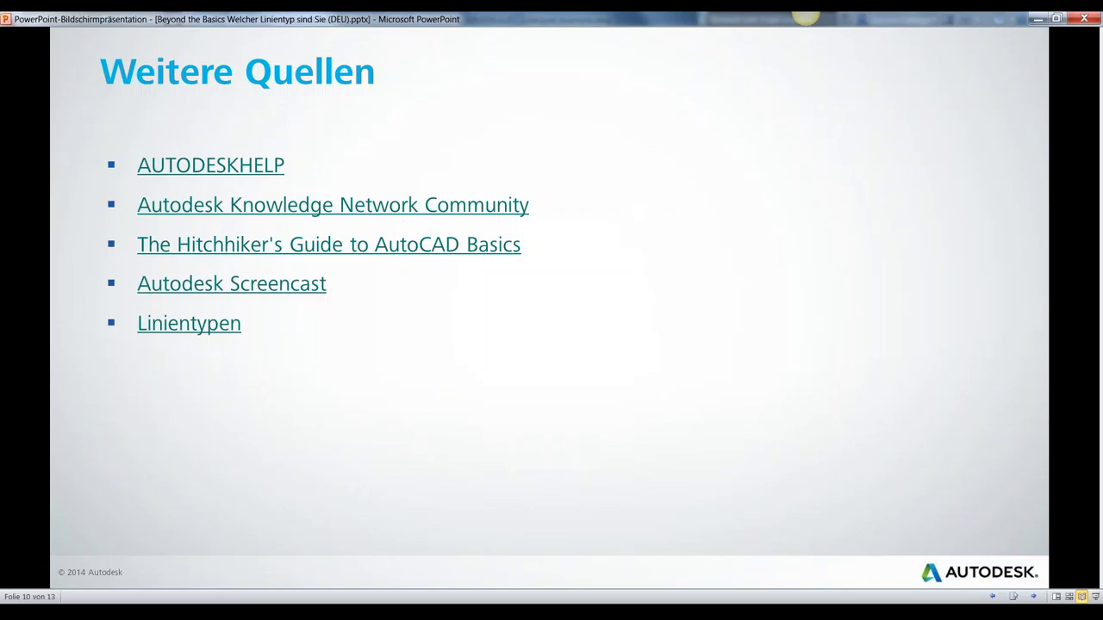
key(space)
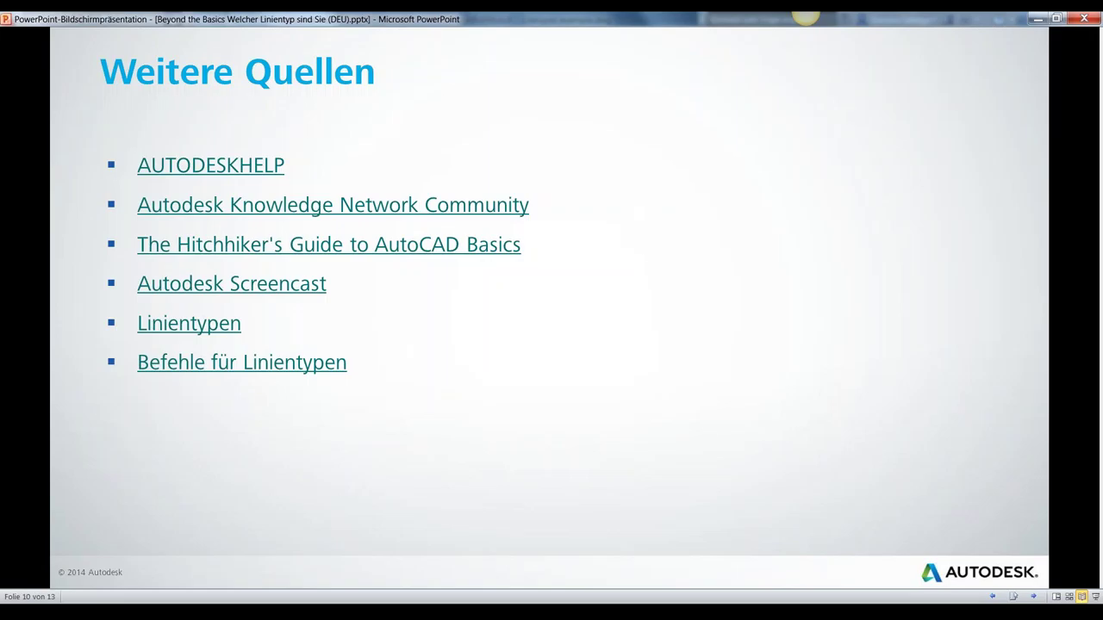
key(Right)
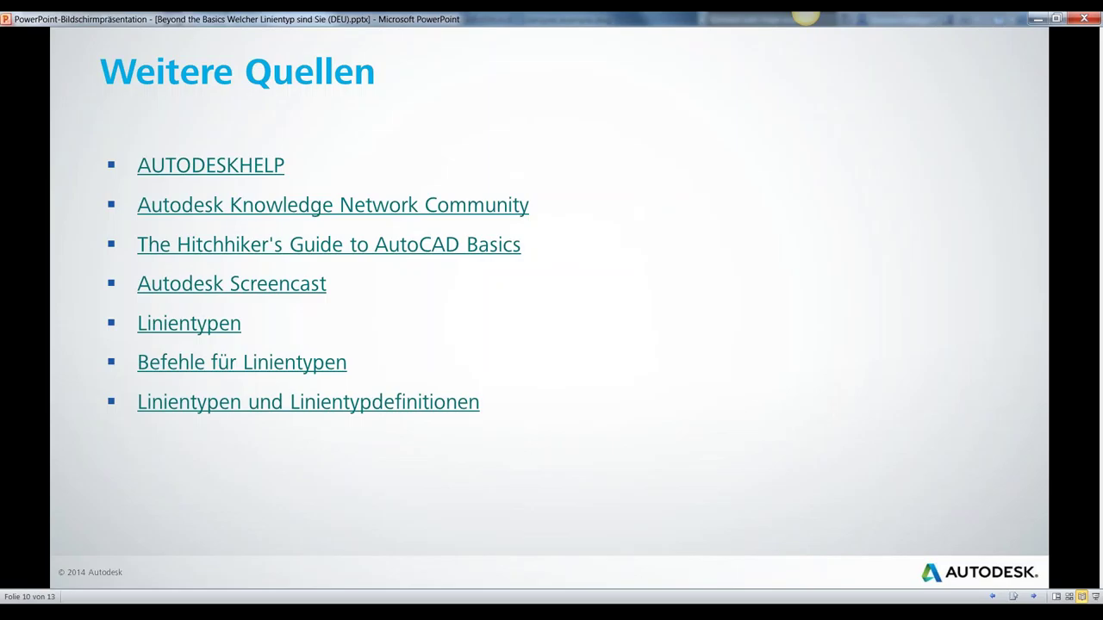
key(Right)
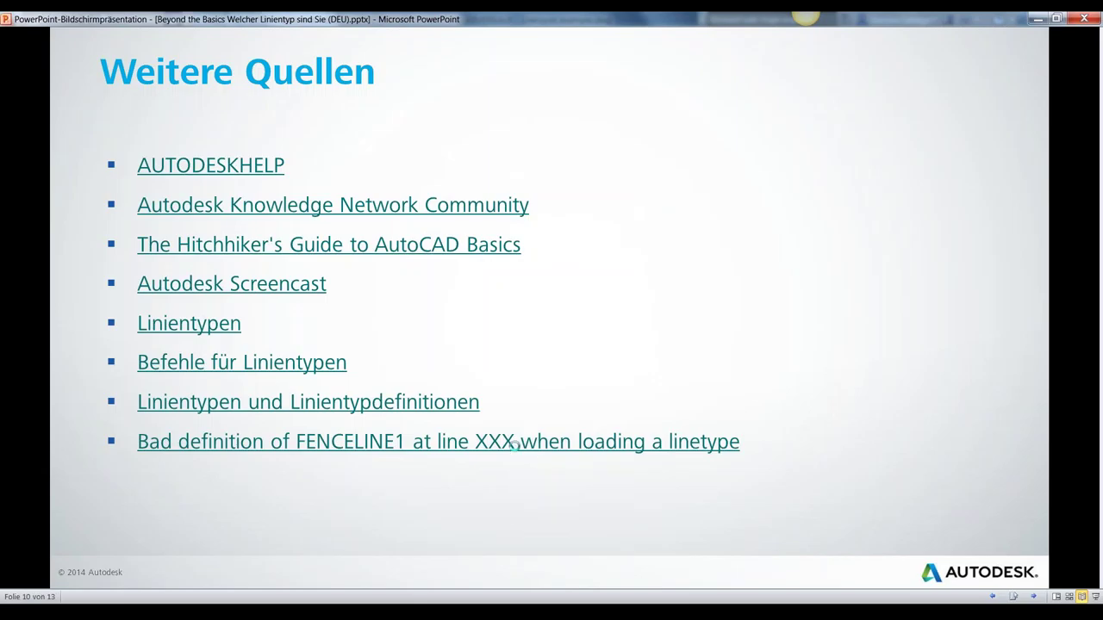
click(515, 454)
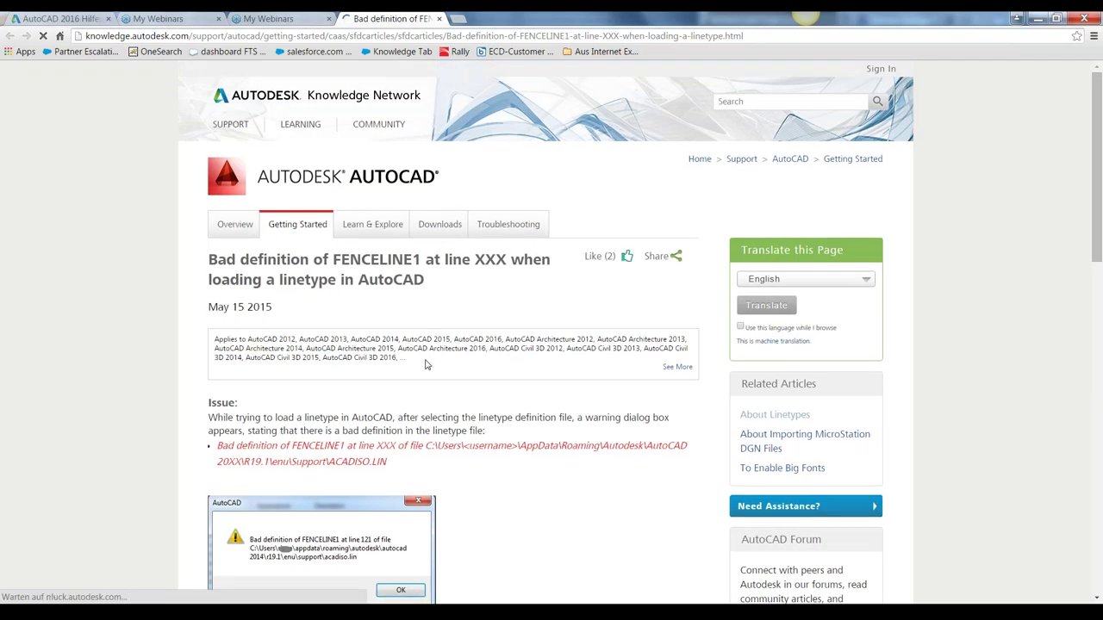
- Scroll to the article's solution steps and highlight ltypeshp.shx
scroll(430, 375, down, 1)
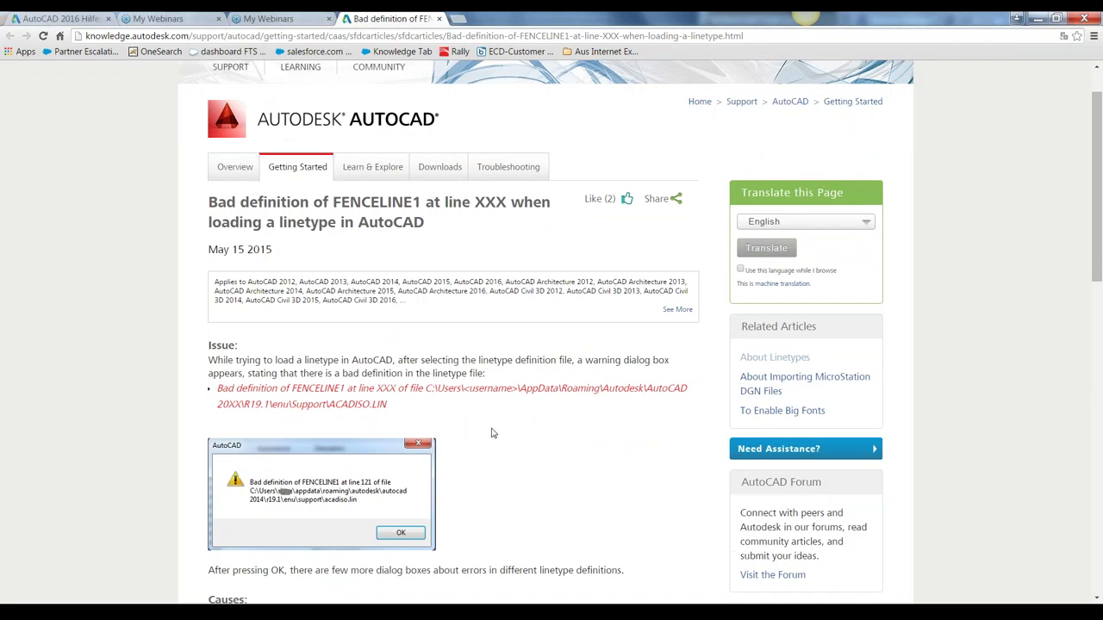
scroll(491, 434, down, 1)
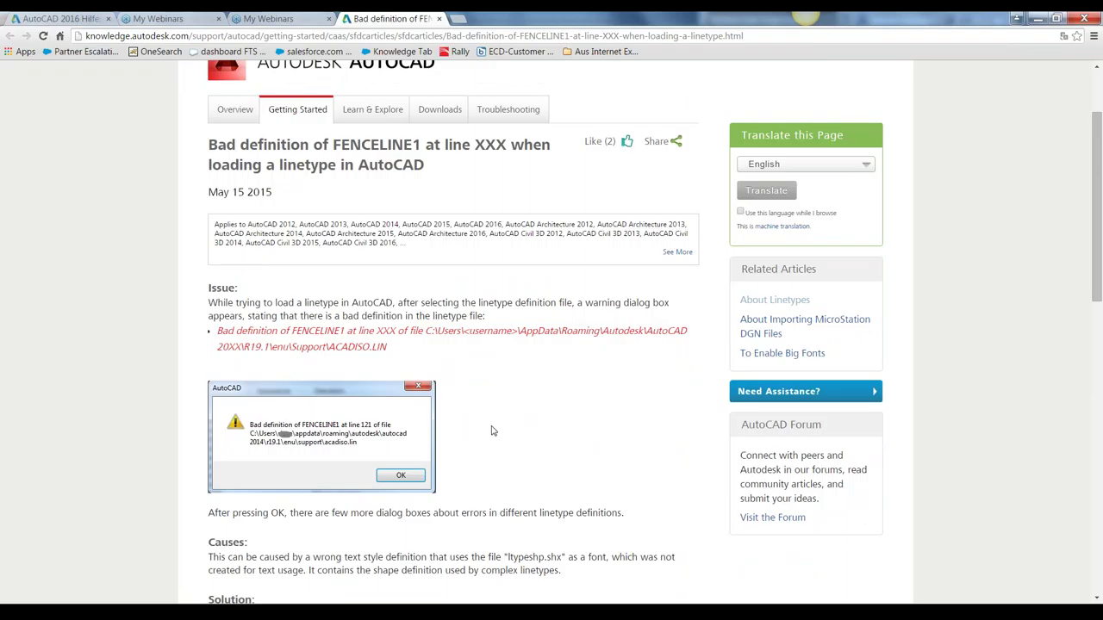
scroll(491, 431, down, 1)
scroll(309, 586, down, 1)
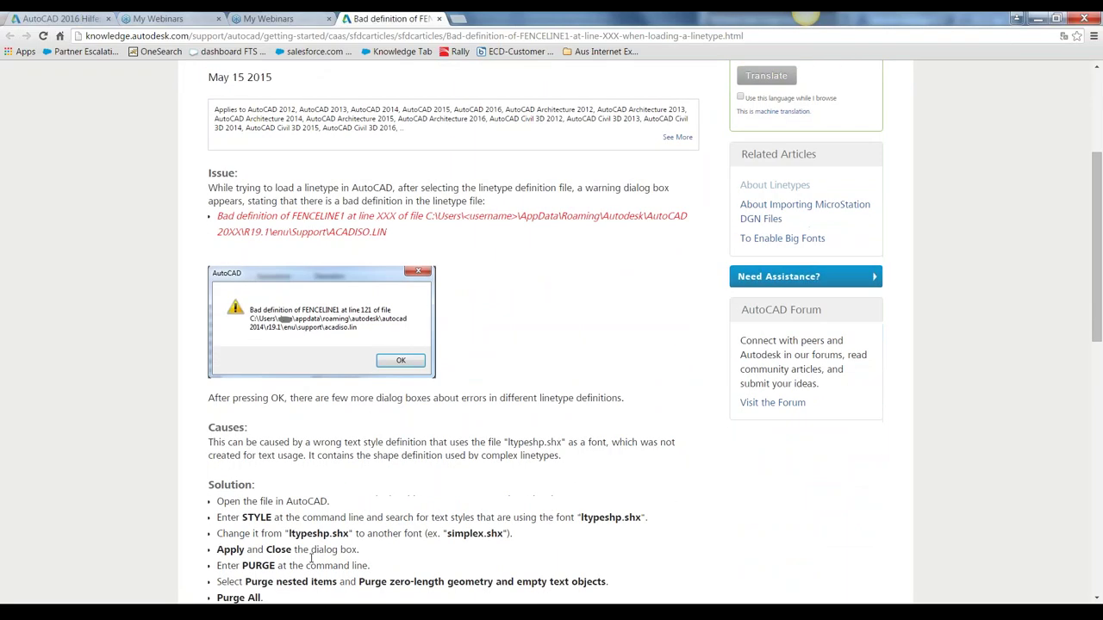
drag(289, 533, 349, 533)
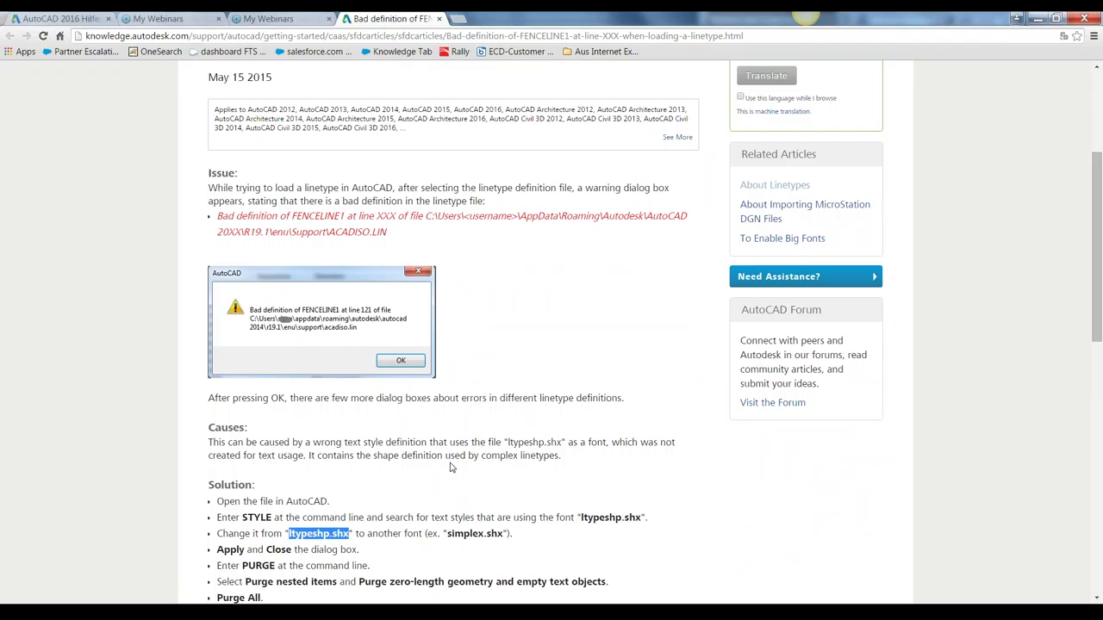
- Read the rest of the article, then return to PowerPoint on the Fragen Sie uns slide
scroll(490, 456, down, 1)
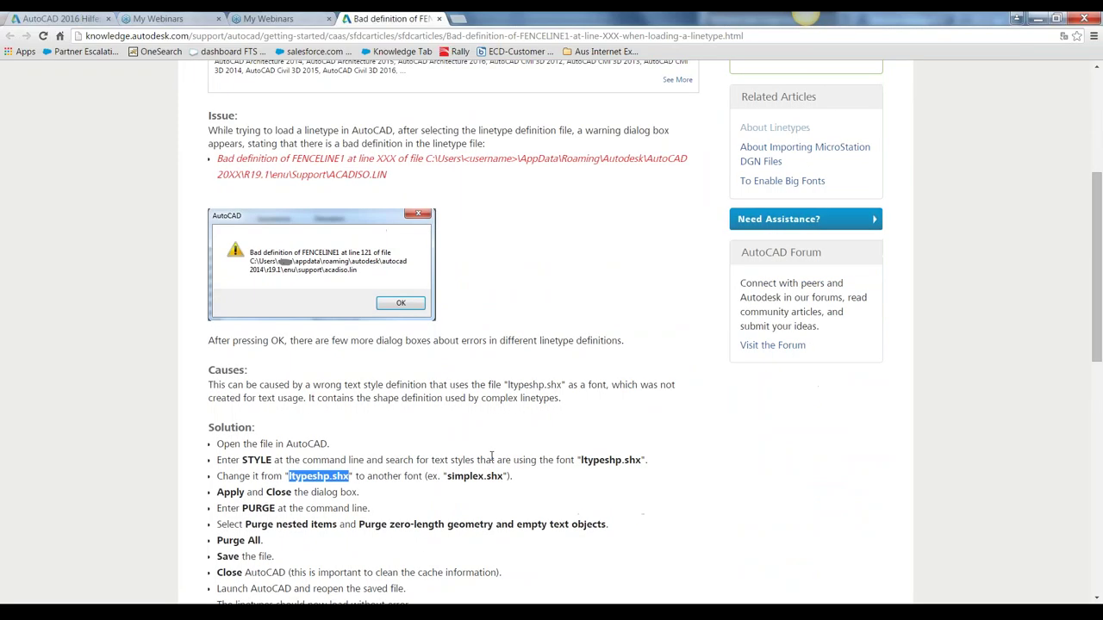
scroll(492, 456, down, 1)
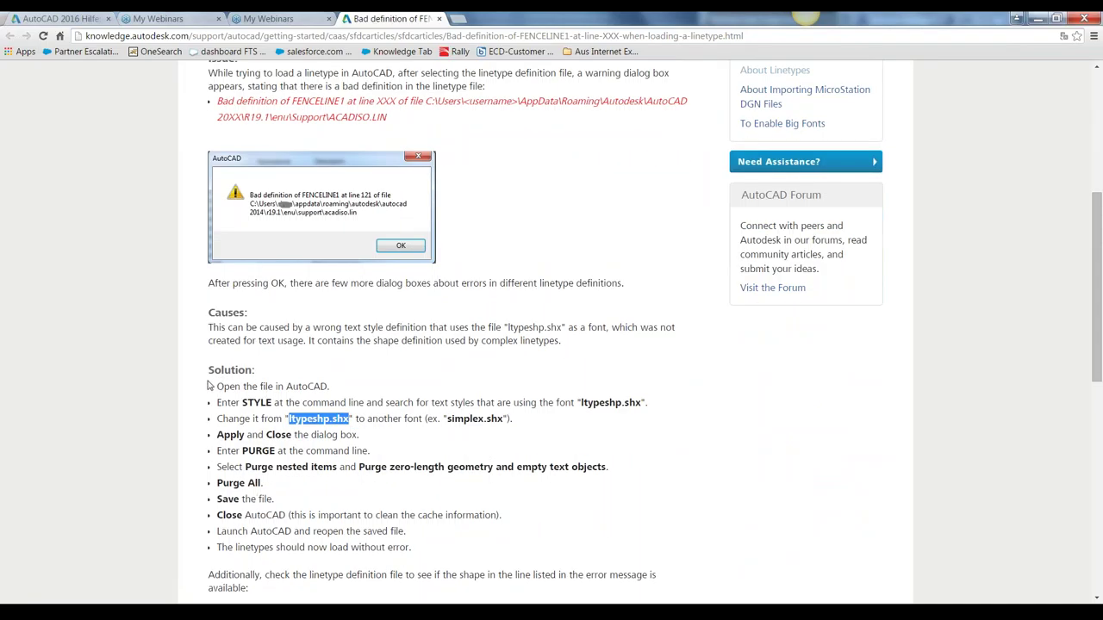
scroll(235, 424, down, 1)
scroll(235, 424, down, 1)
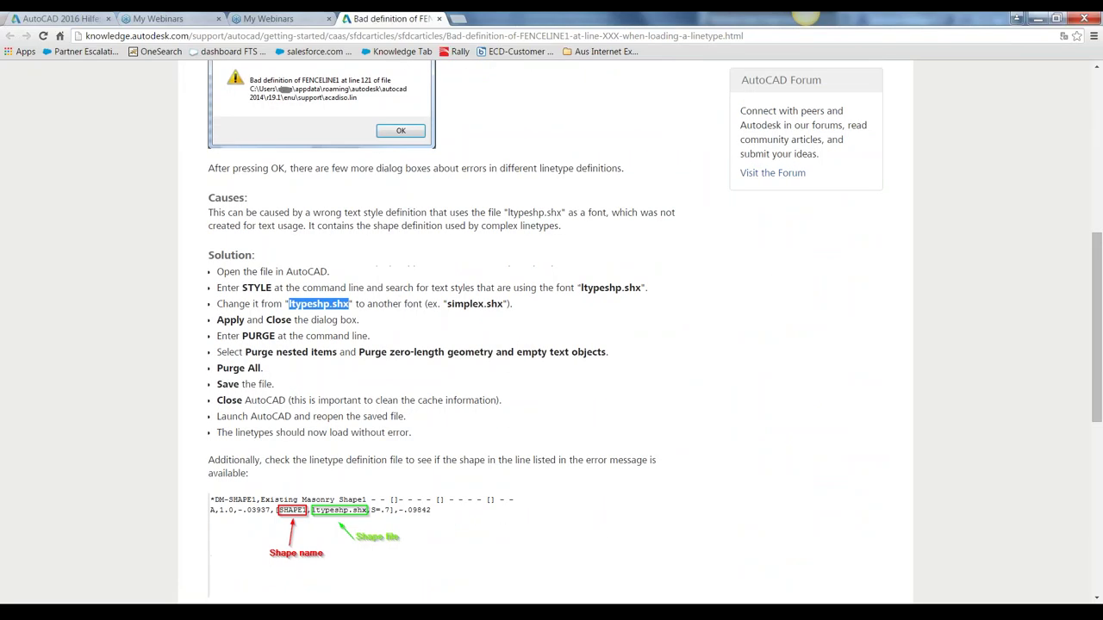
scroll(236, 428, down, 1)
scroll(237, 428, down, 1)
scroll(237, 431, down, 1)
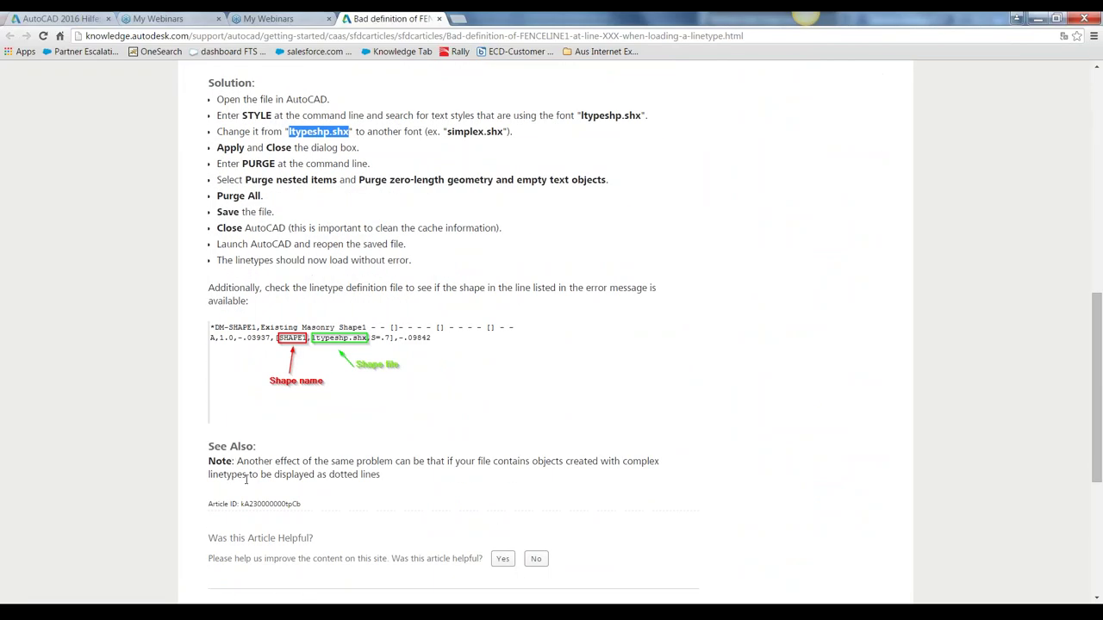
scroll(265, 470, up, 2)
scroll(265, 469, up, 1)
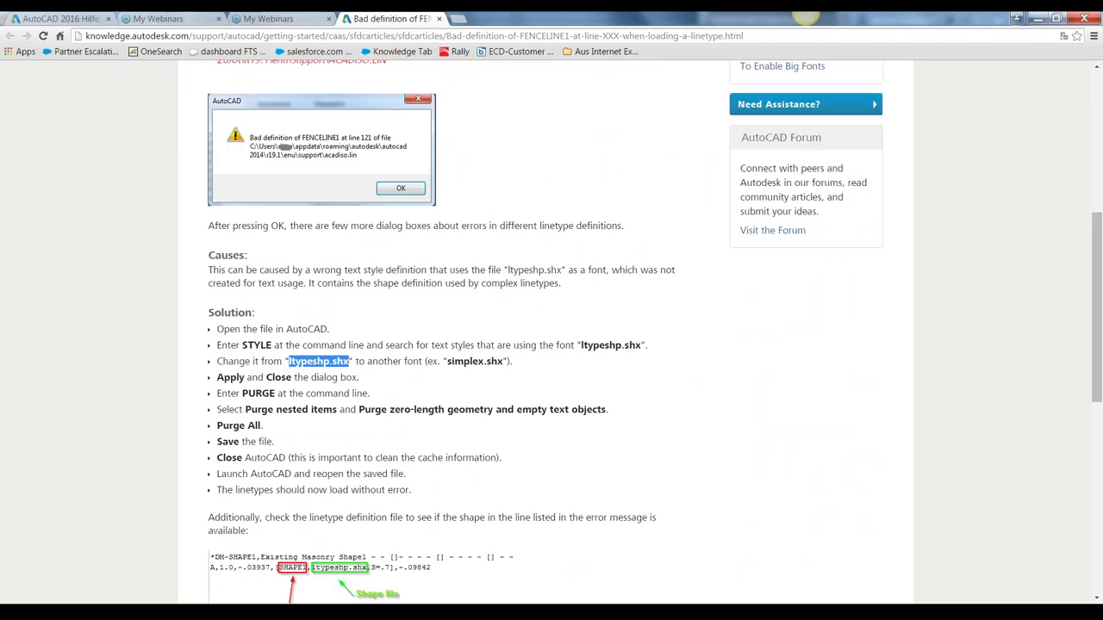
scroll(264, 469, up, 2)
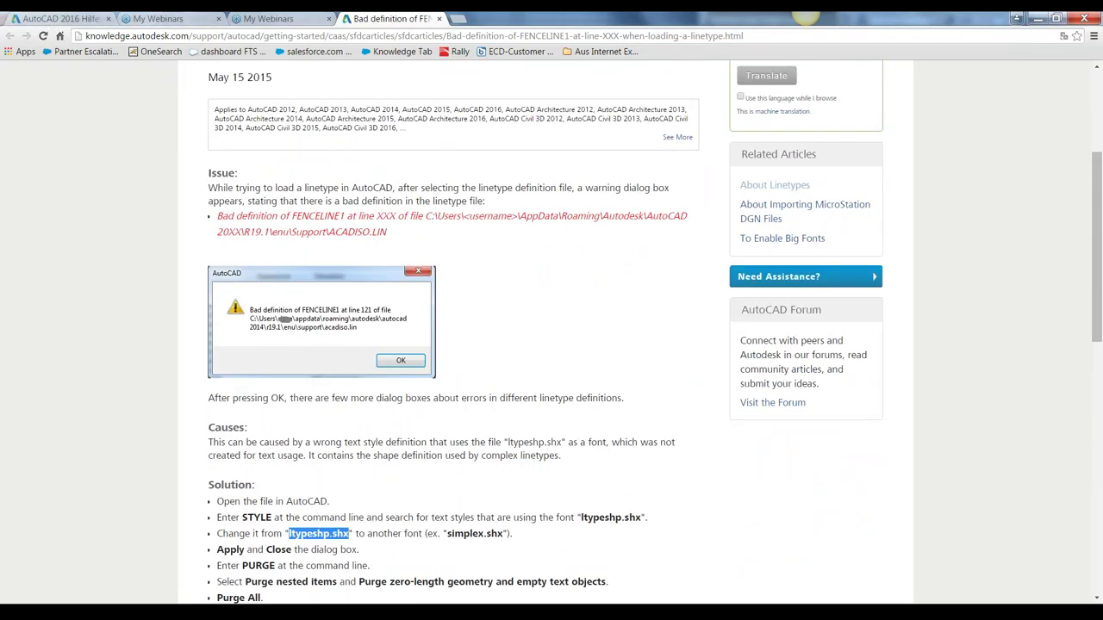
key(alt+Tab)
click(429, 497)
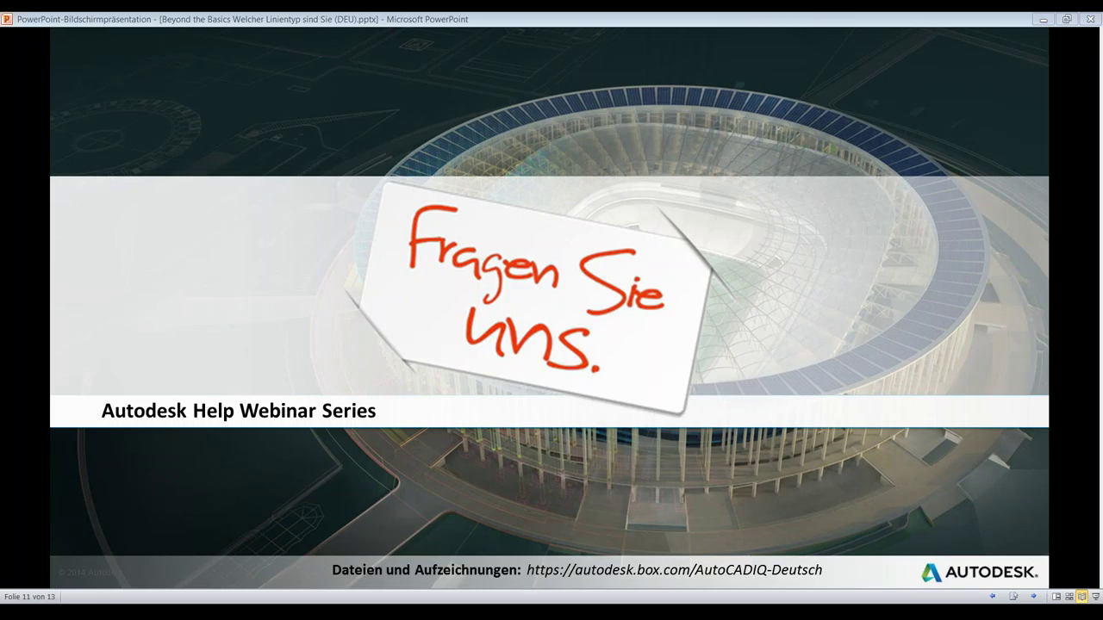
- Bring Notepad++ forward and dock it as a narrower window on the left of the slide
key(alt+Tab)
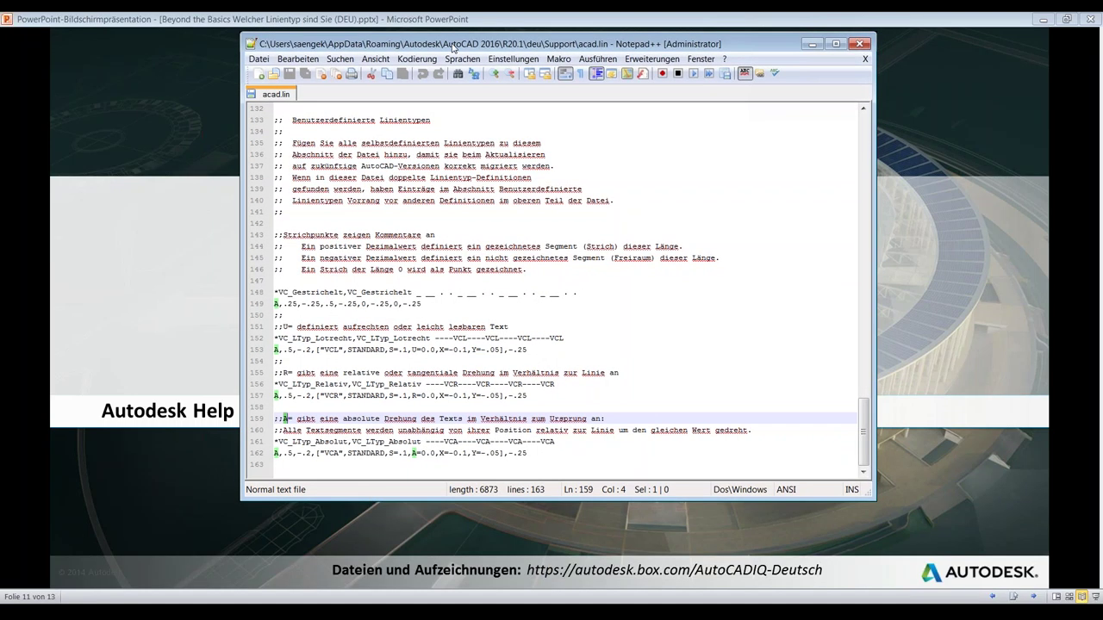
drag(452, 47, 225, 64)
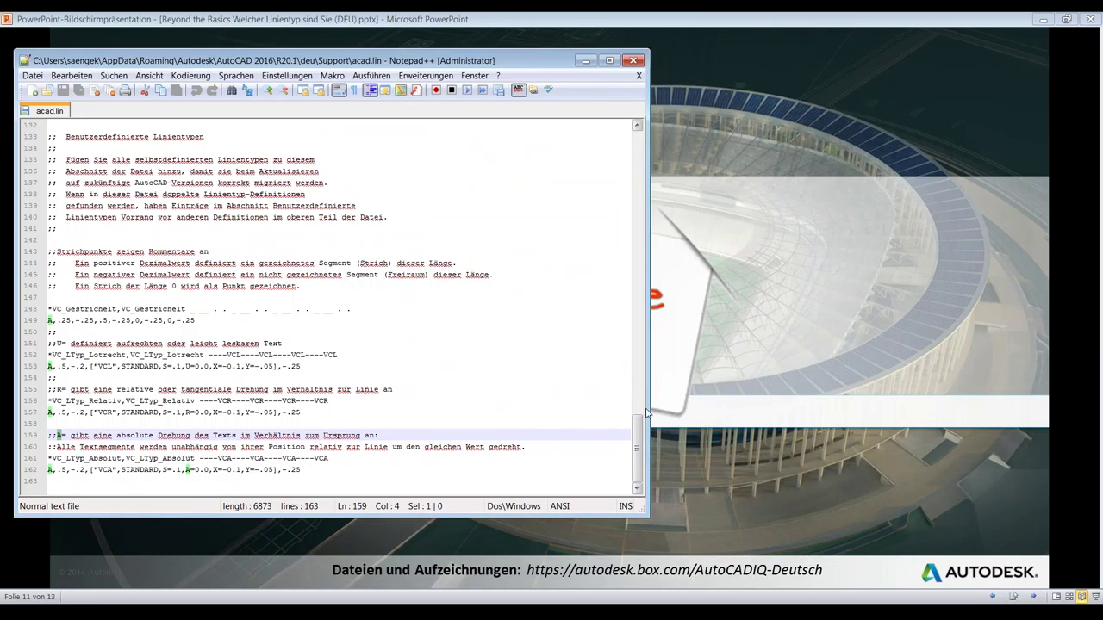
drag(647, 414, 567, 418)
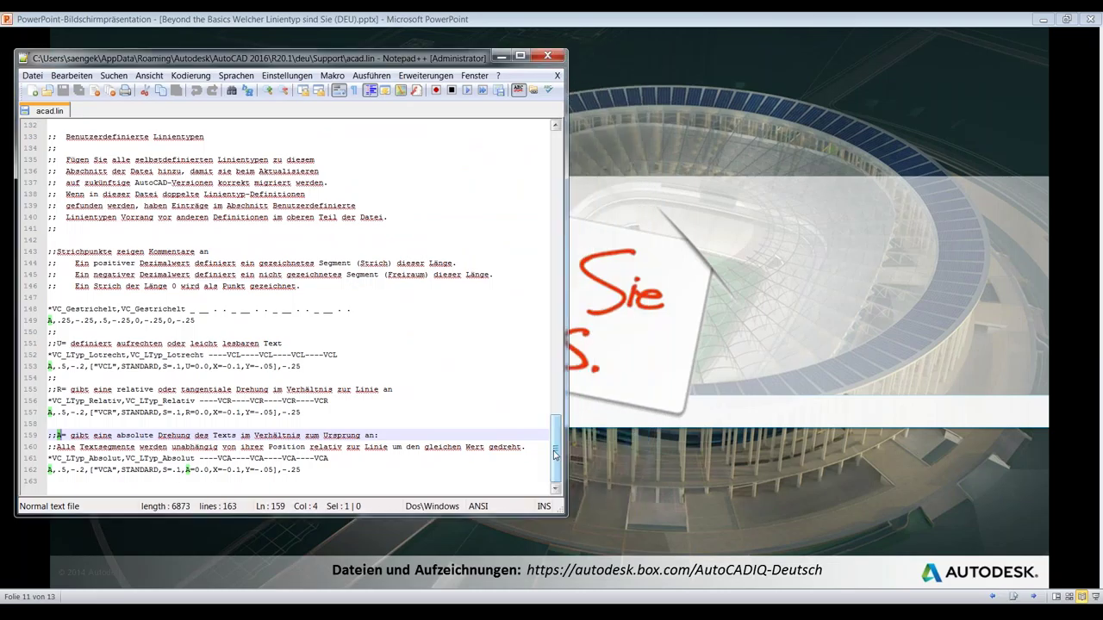
- Scroll acad.lin to the top to show the Punkt and Verdeckt definitions and Punkt2's (.5x) scale
click(86, 412)
scroll(86, 412, up, 1)
scroll(88, 405, up, 4)
scroll(91, 396, up, 4)
scroll(95, 390, up, 3)
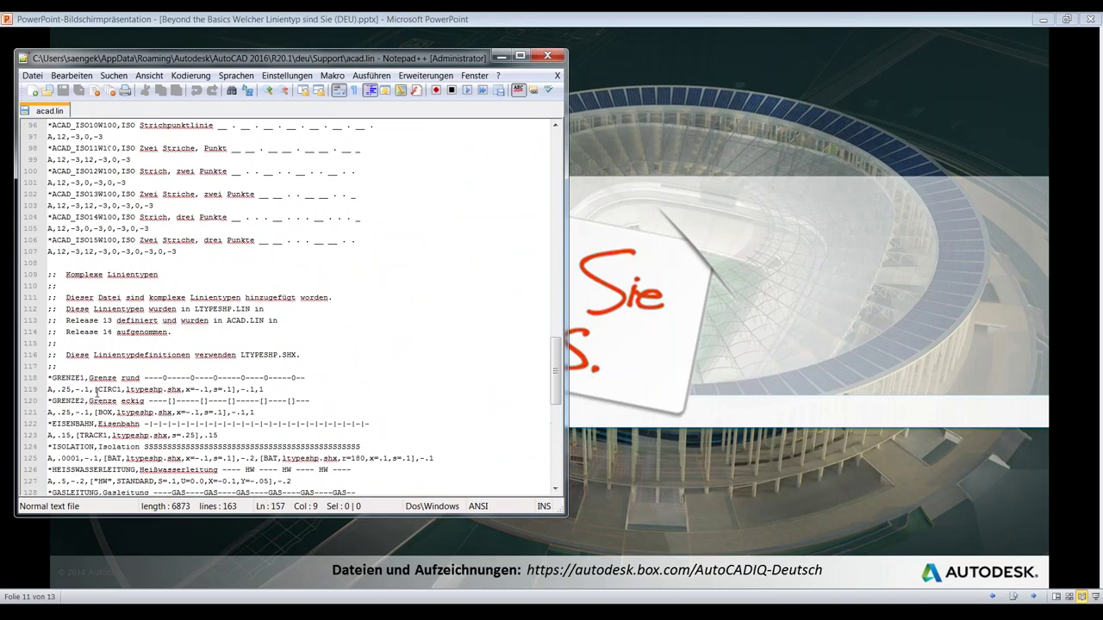
scroll(97, 389, up, 4)
scroll(97, 391, up, 3)
scroll(99, 392, up, 6)
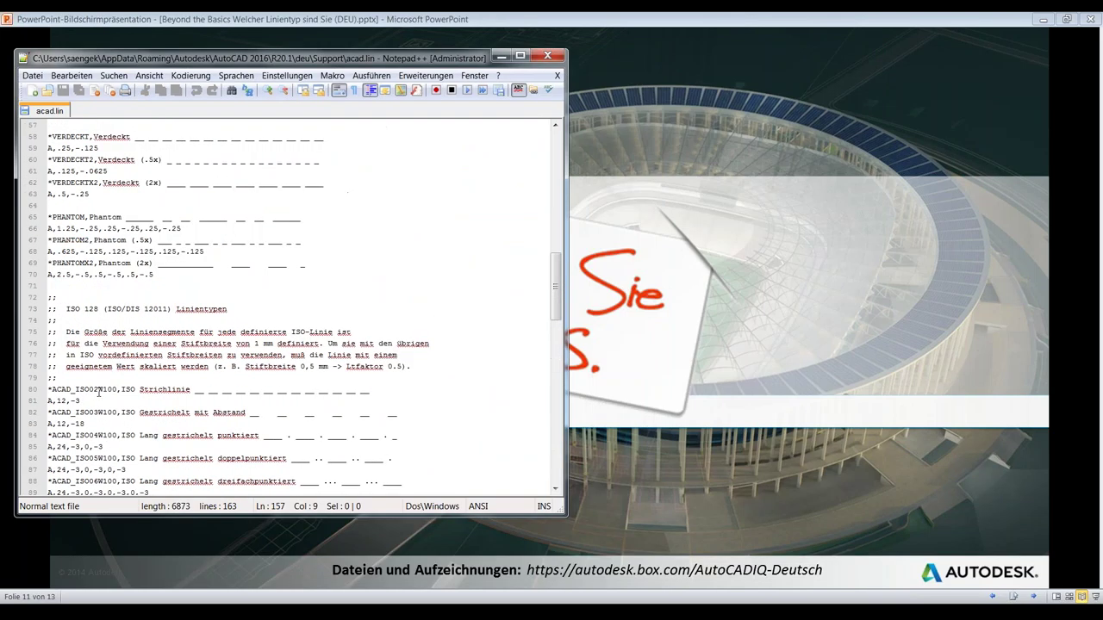
scroll(100, 392, up, 2)
scroll(99, 392, up, 1)
click(119, 182)
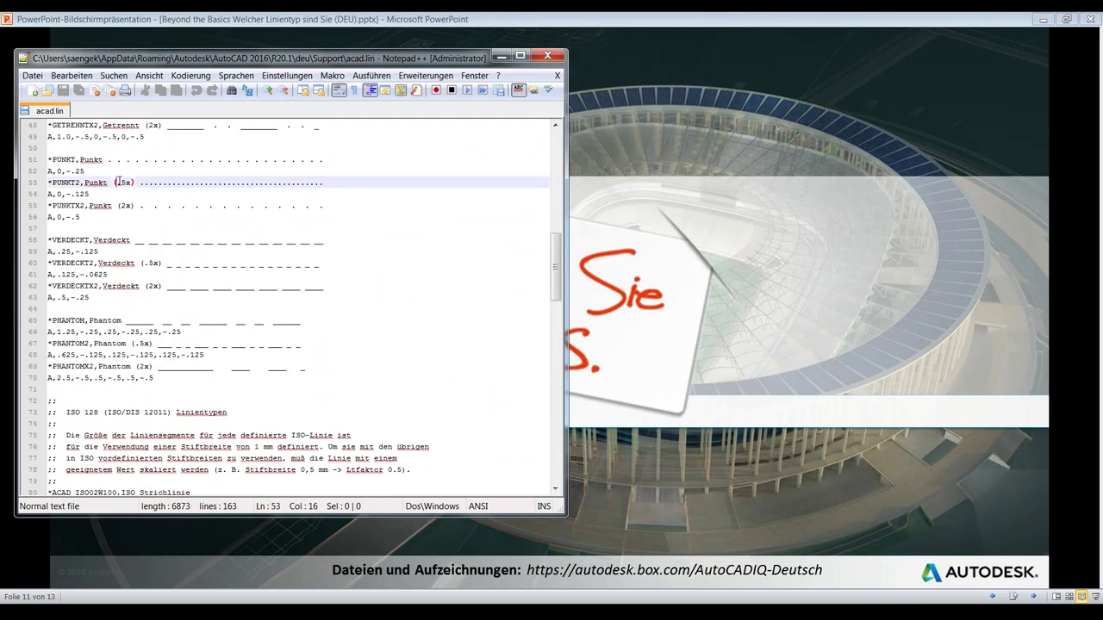
- Highlight every 2x linetype variant in acad.lin, then return to the PowerPoint slideshow
double_click(128, 206)
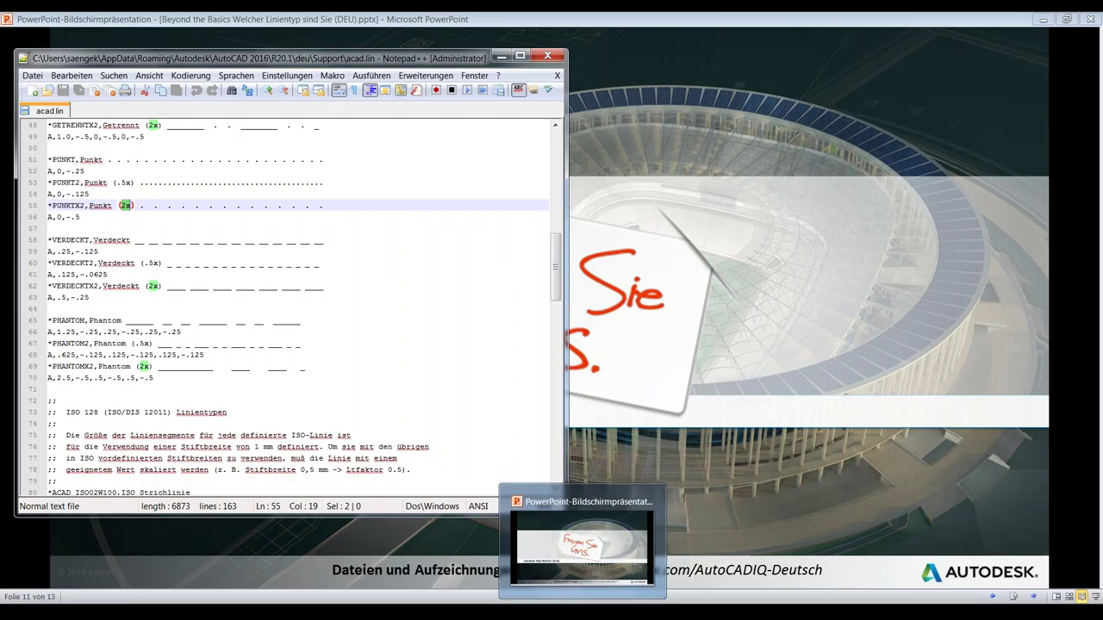
click(582, 543)
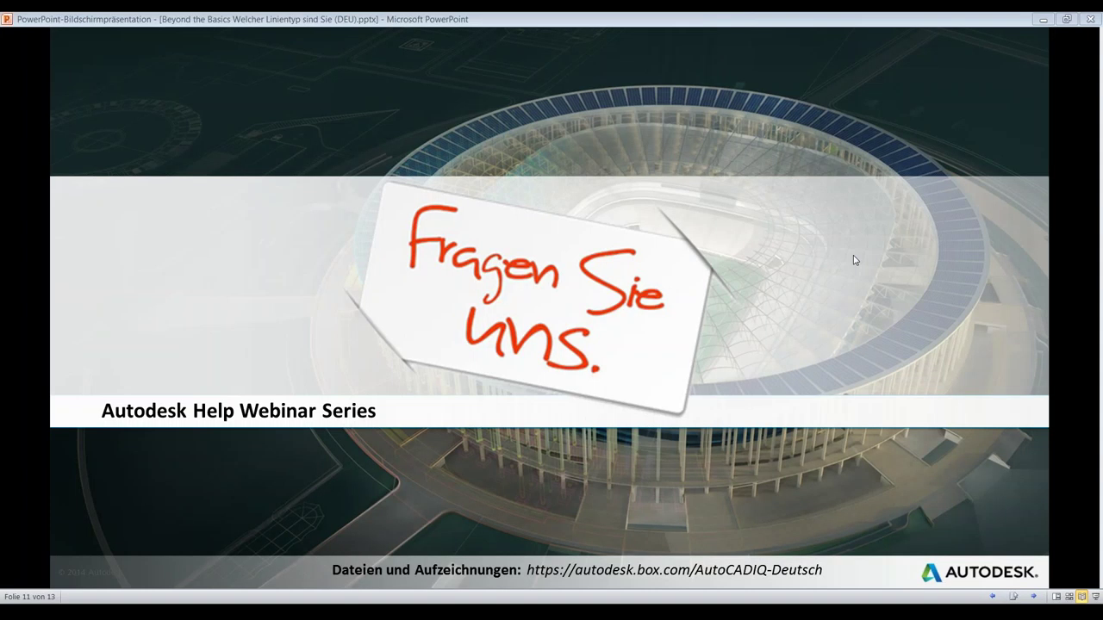
- Advance to the Kommende Veranstaltungen slide, listing webinars on 23. Juli and 06. August 2015
click(651, 494)
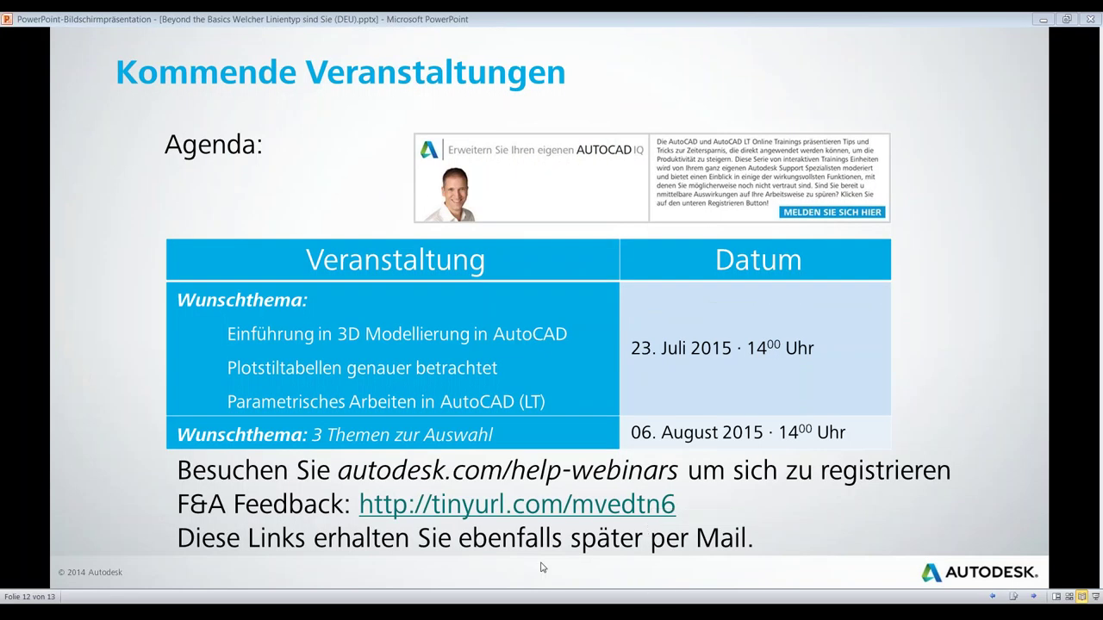
click(392, 401)
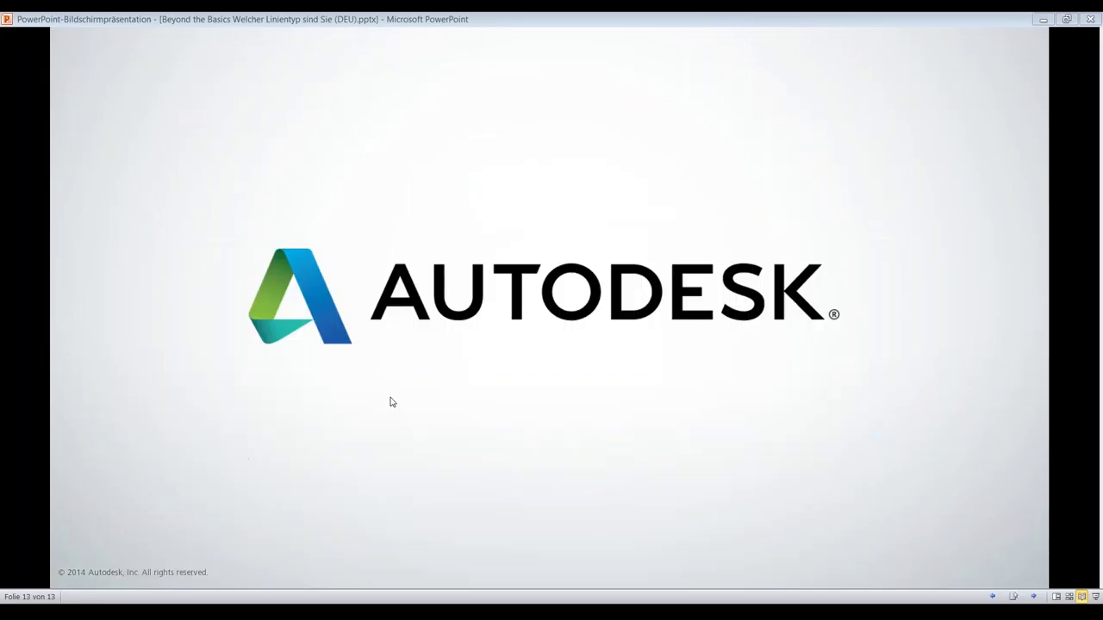
key(Left)
key(Left)
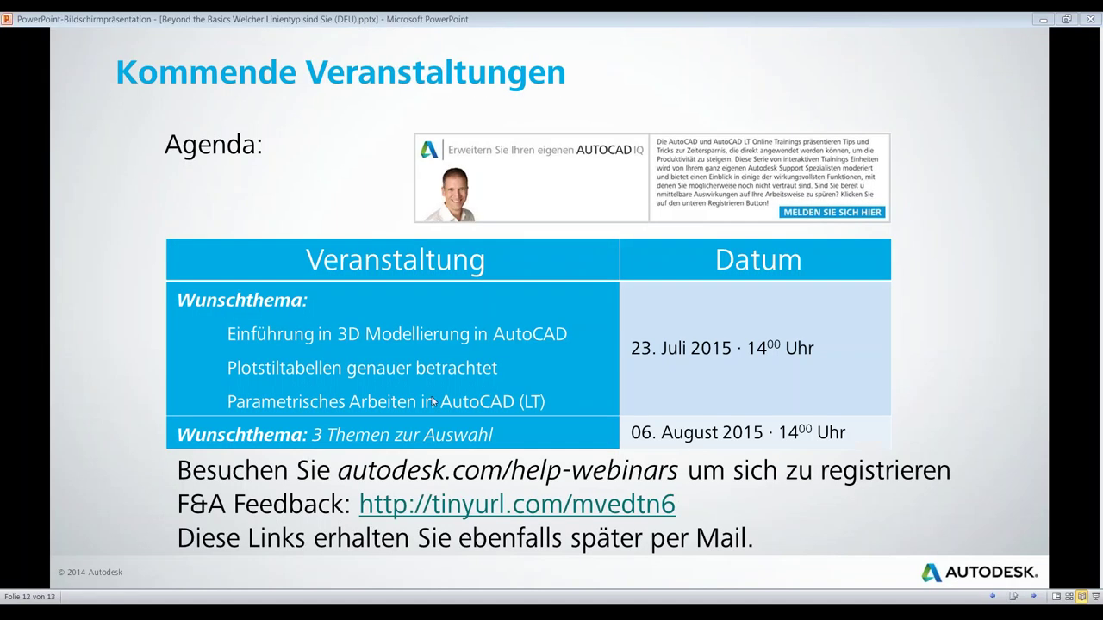